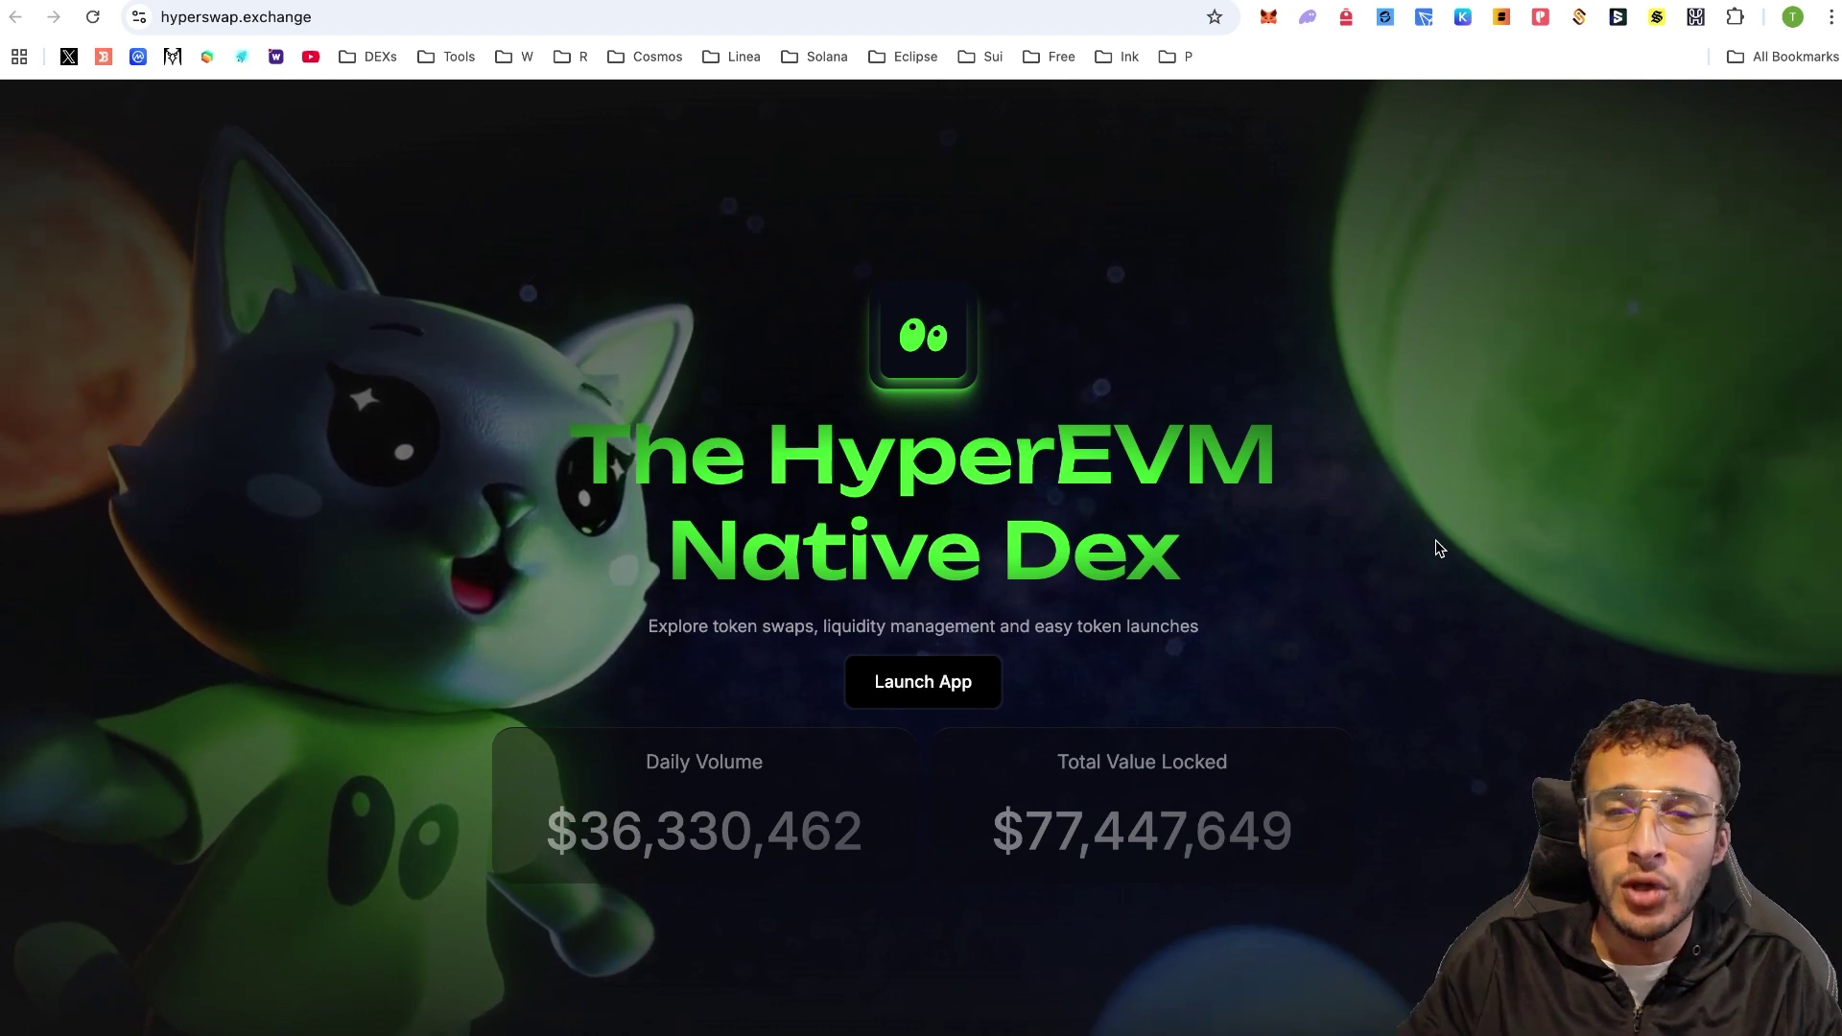
Step: Launch the swap app and connect the MetaMask wallet, showing its 1.61 HYPE balance
click(928, 672)
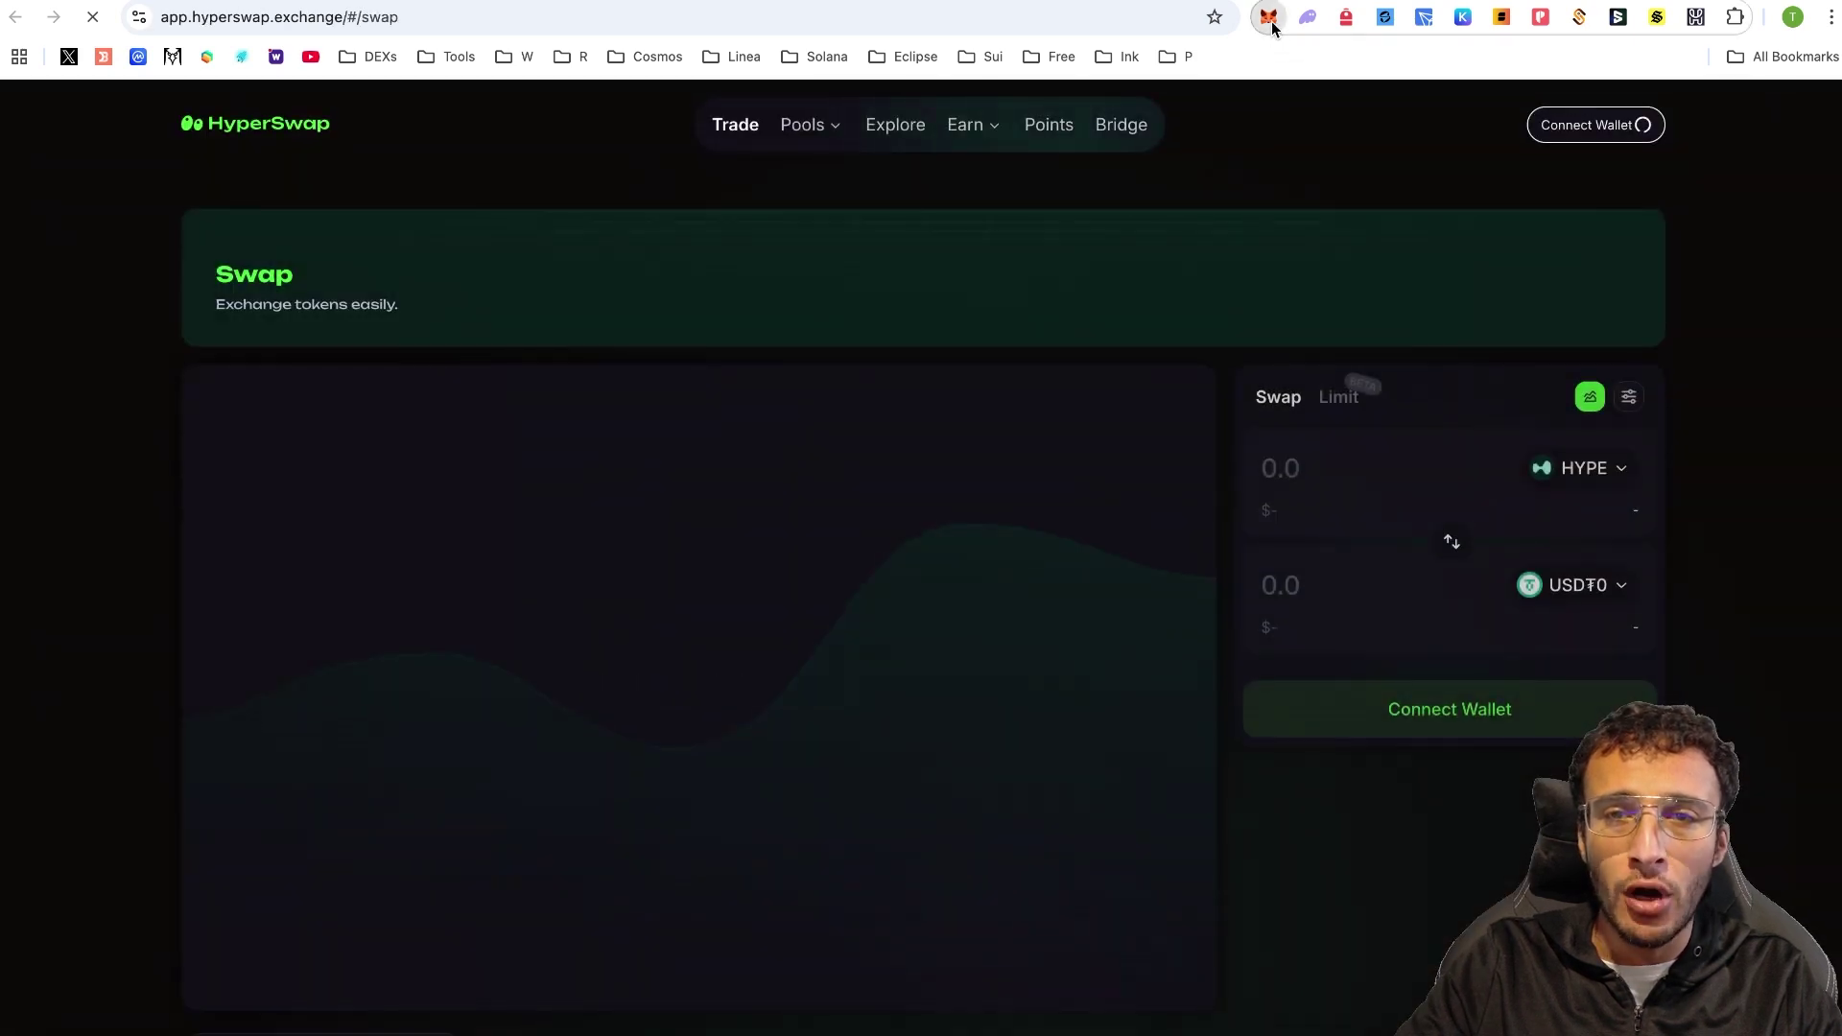
click(1268, 16)
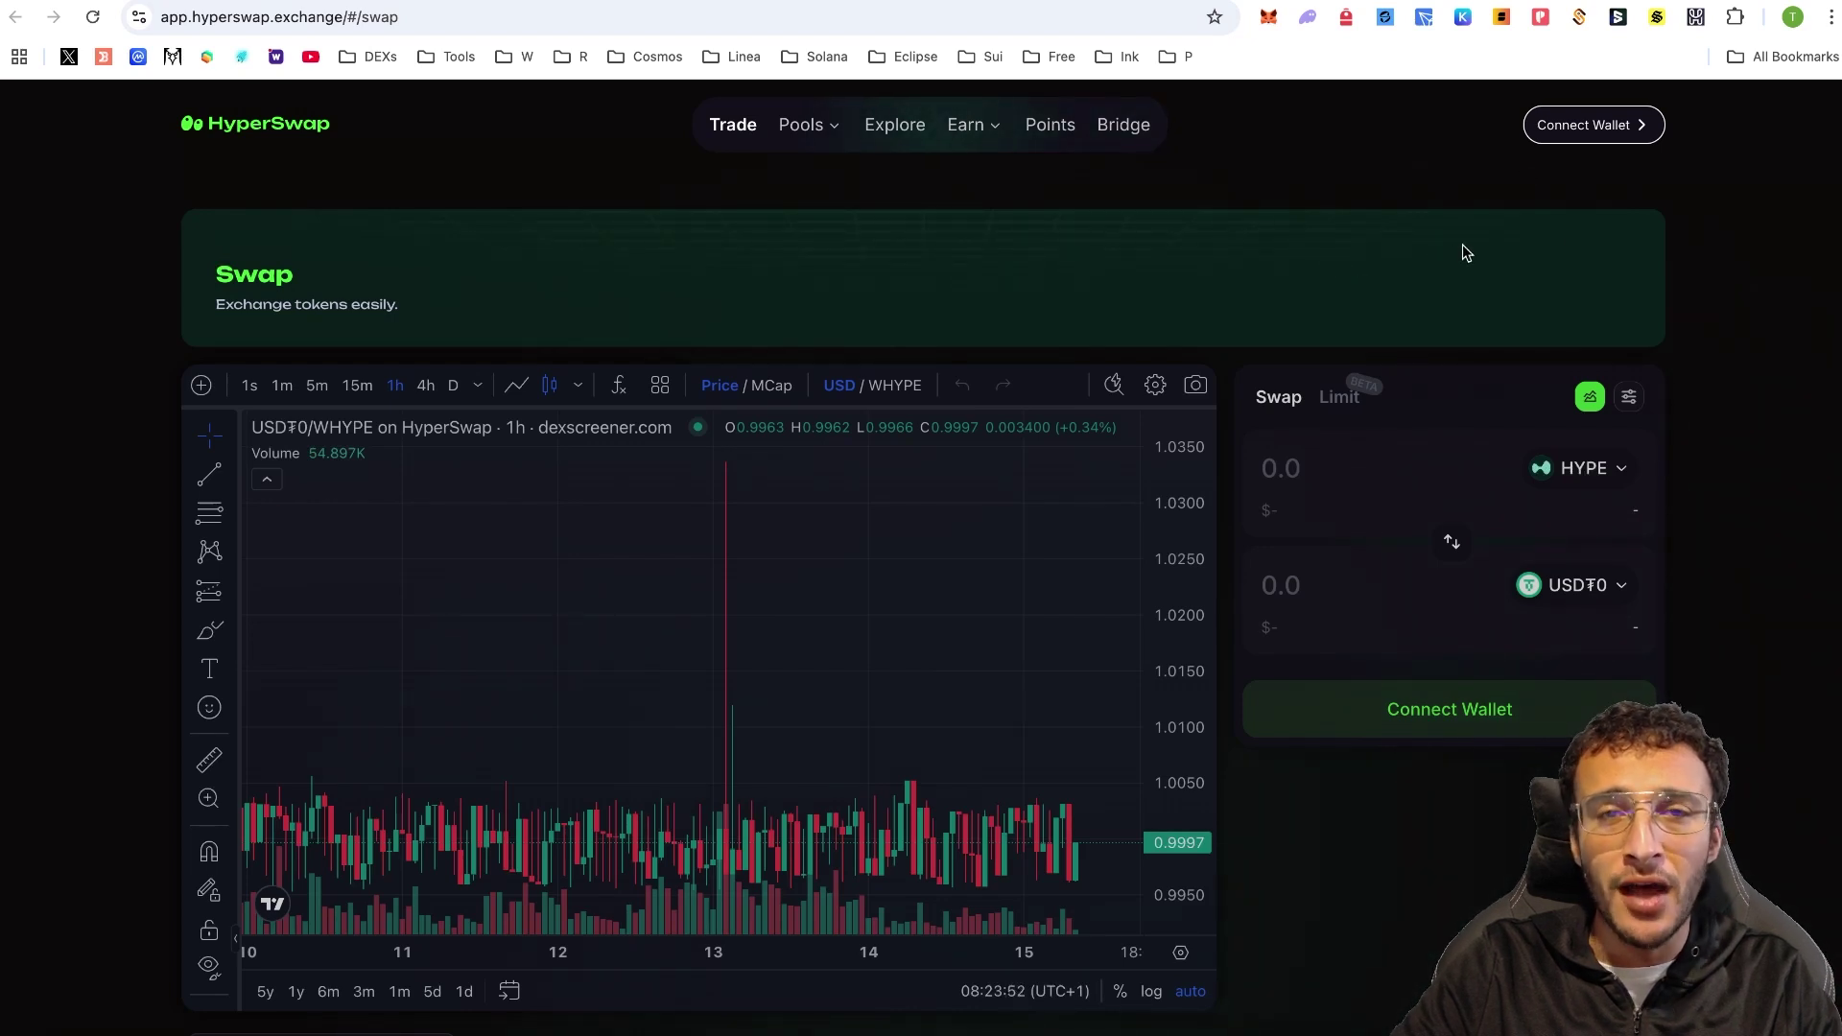
click(1573, 124)
click(958, 523)
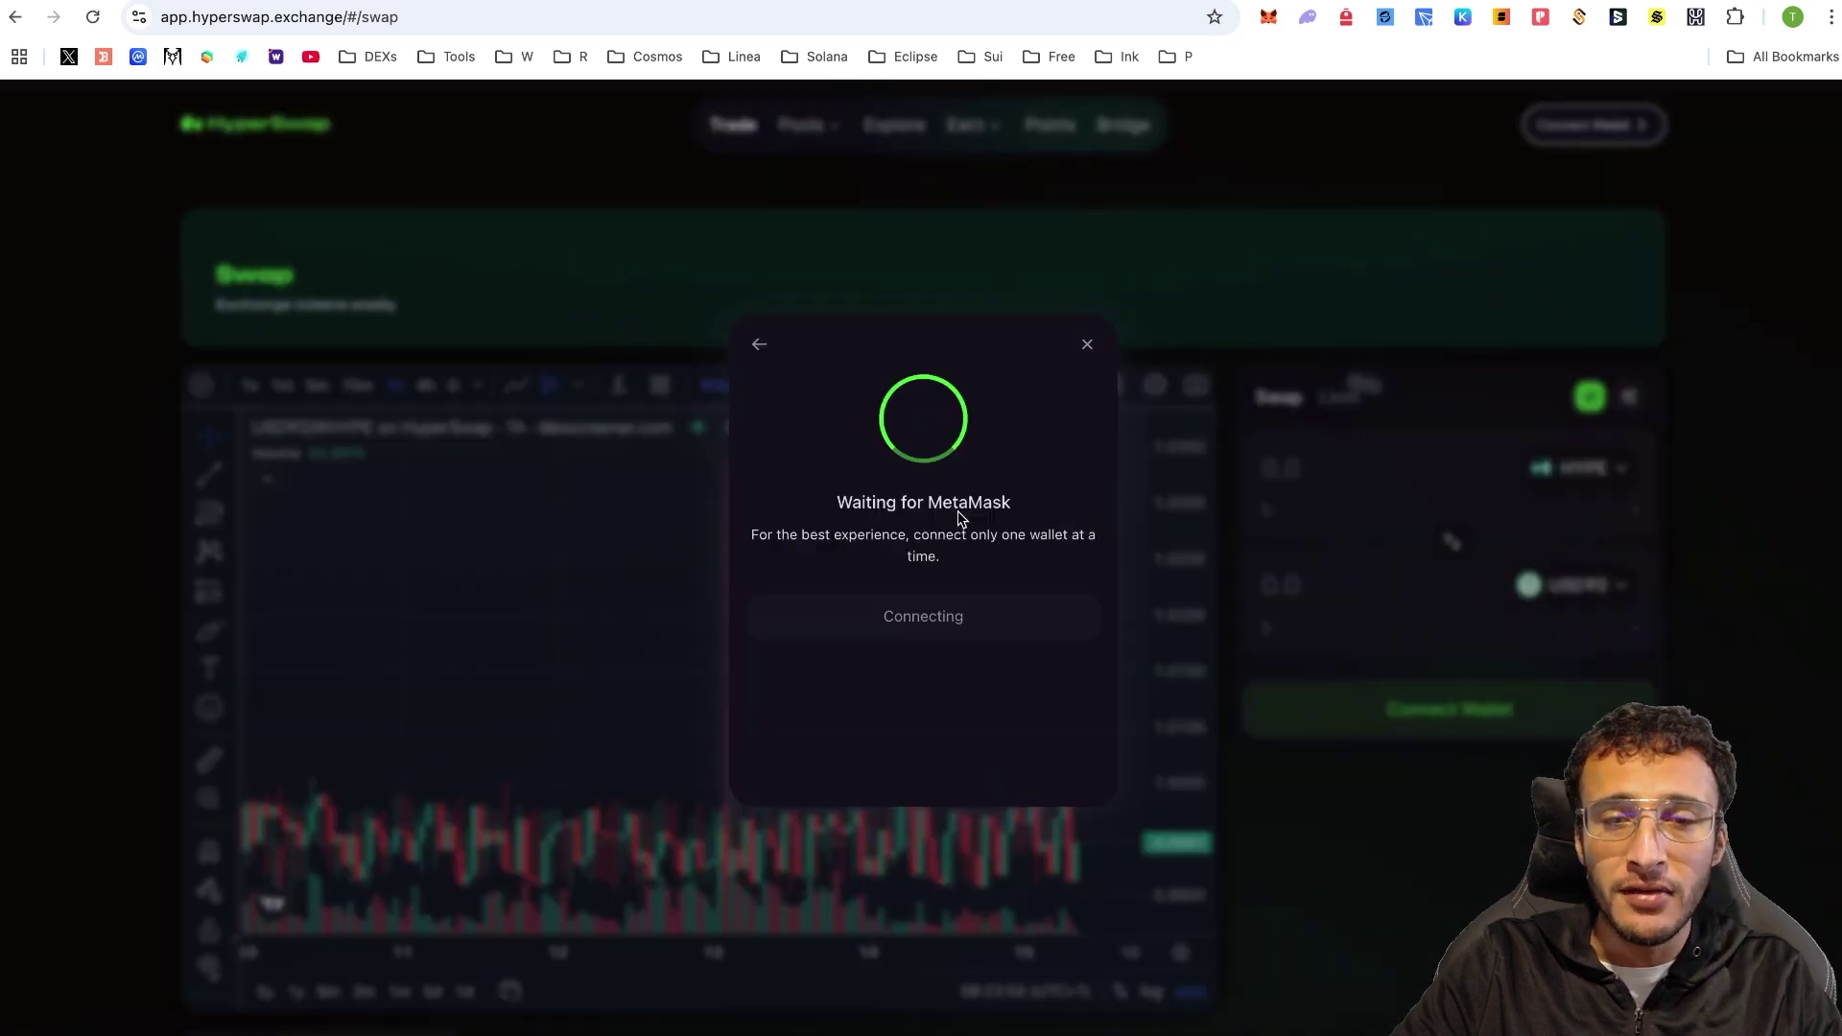
click(1758, 574)
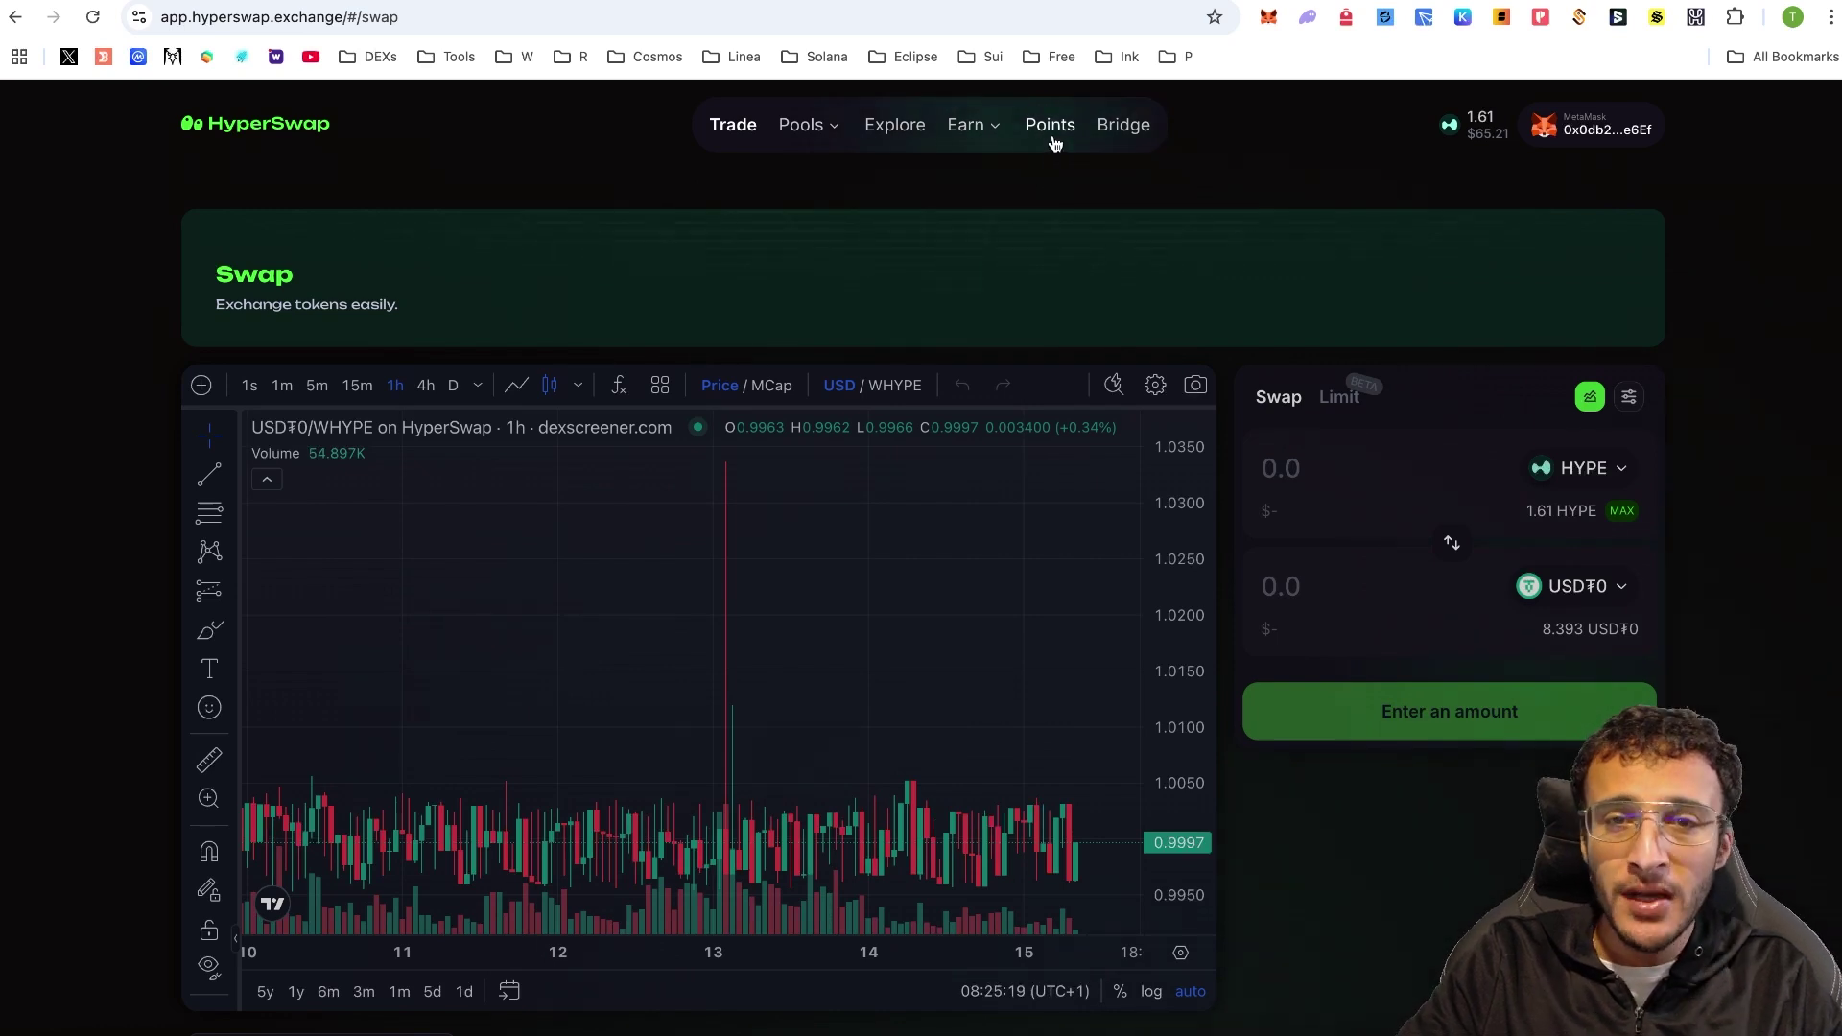
Step: Open the Ecosystem Points page and compare the HyperSwap Beta and HyperSwap point details
click(1053, 141)
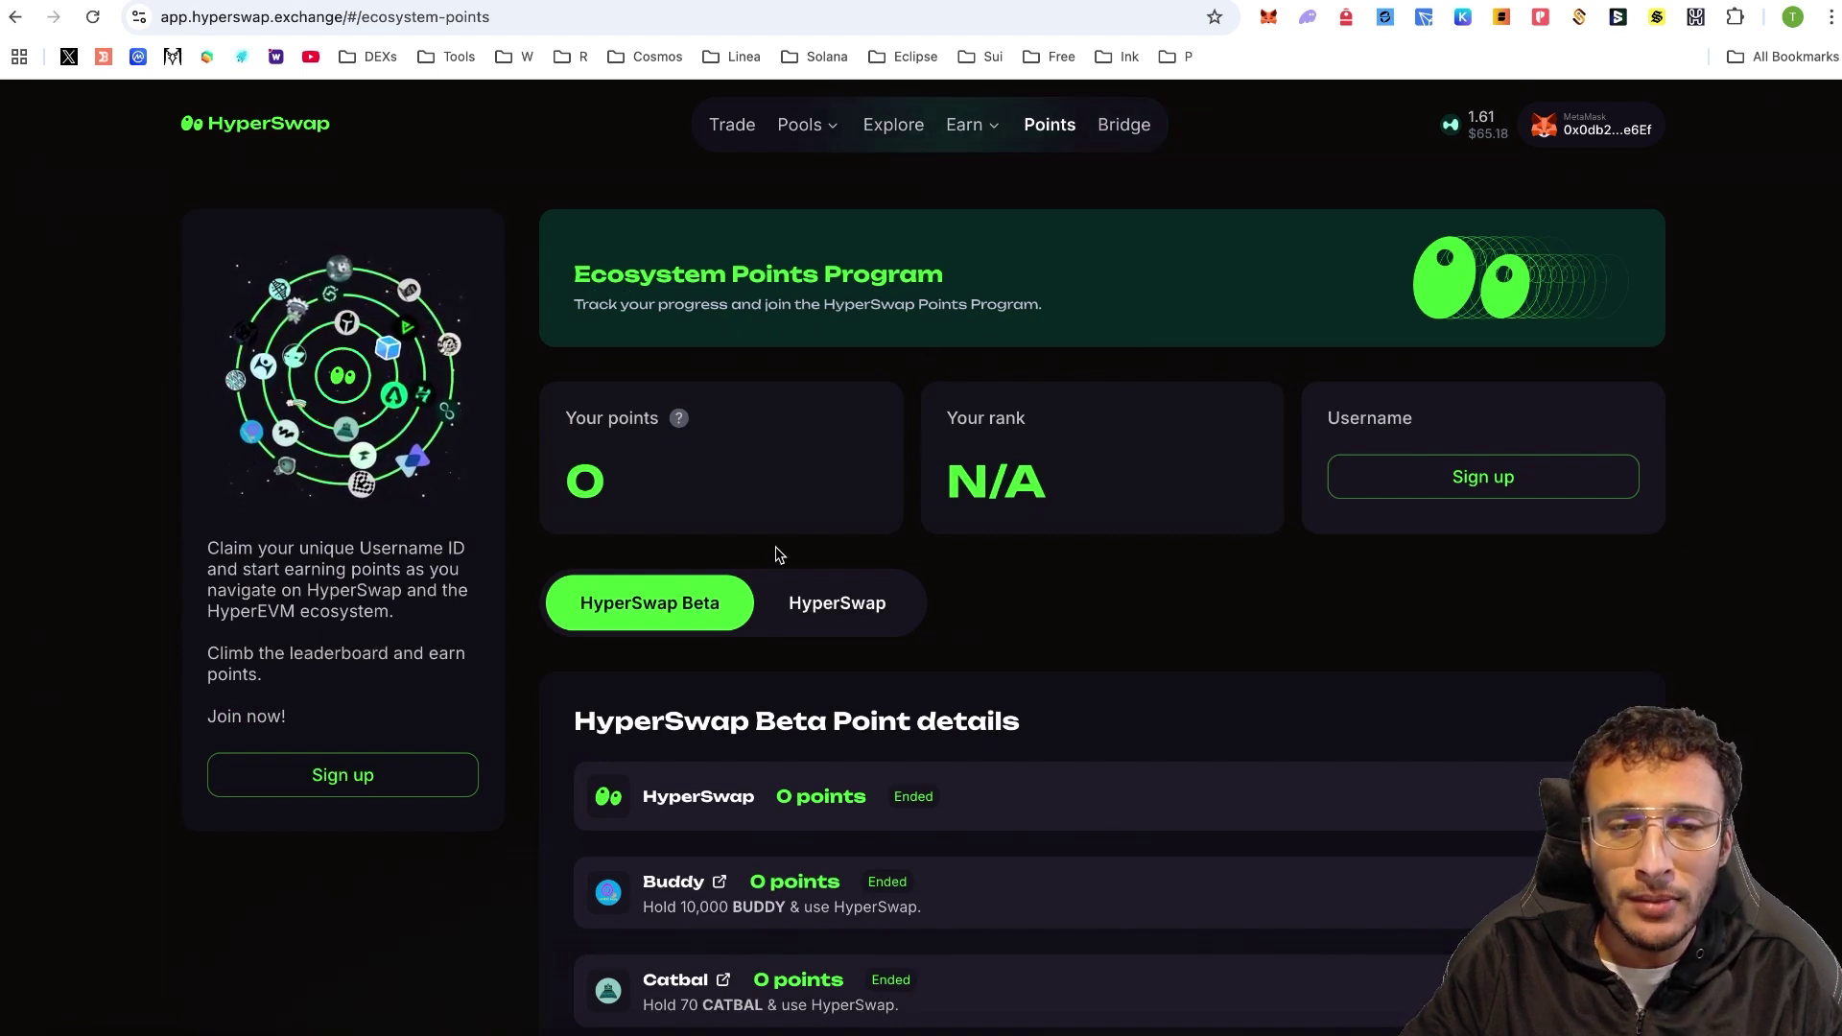
click(826, 607)
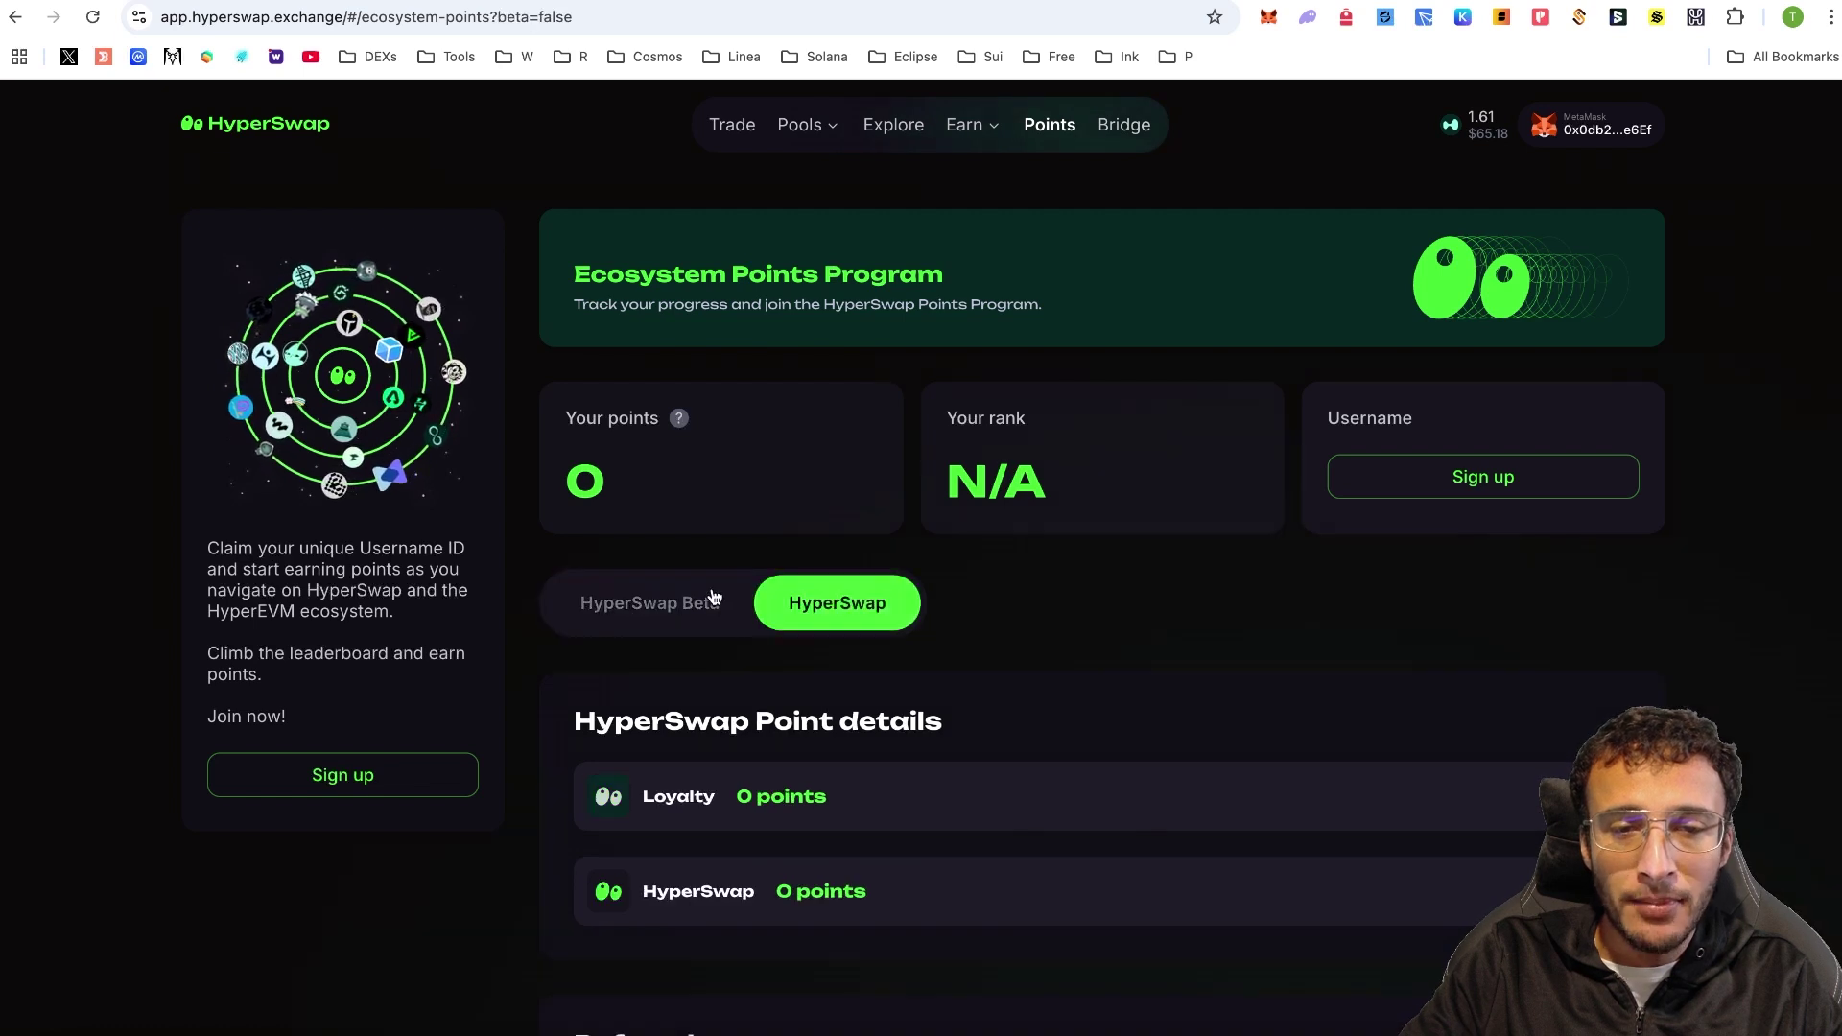
click(666, 604)
scroll(793, 538, down, 2)
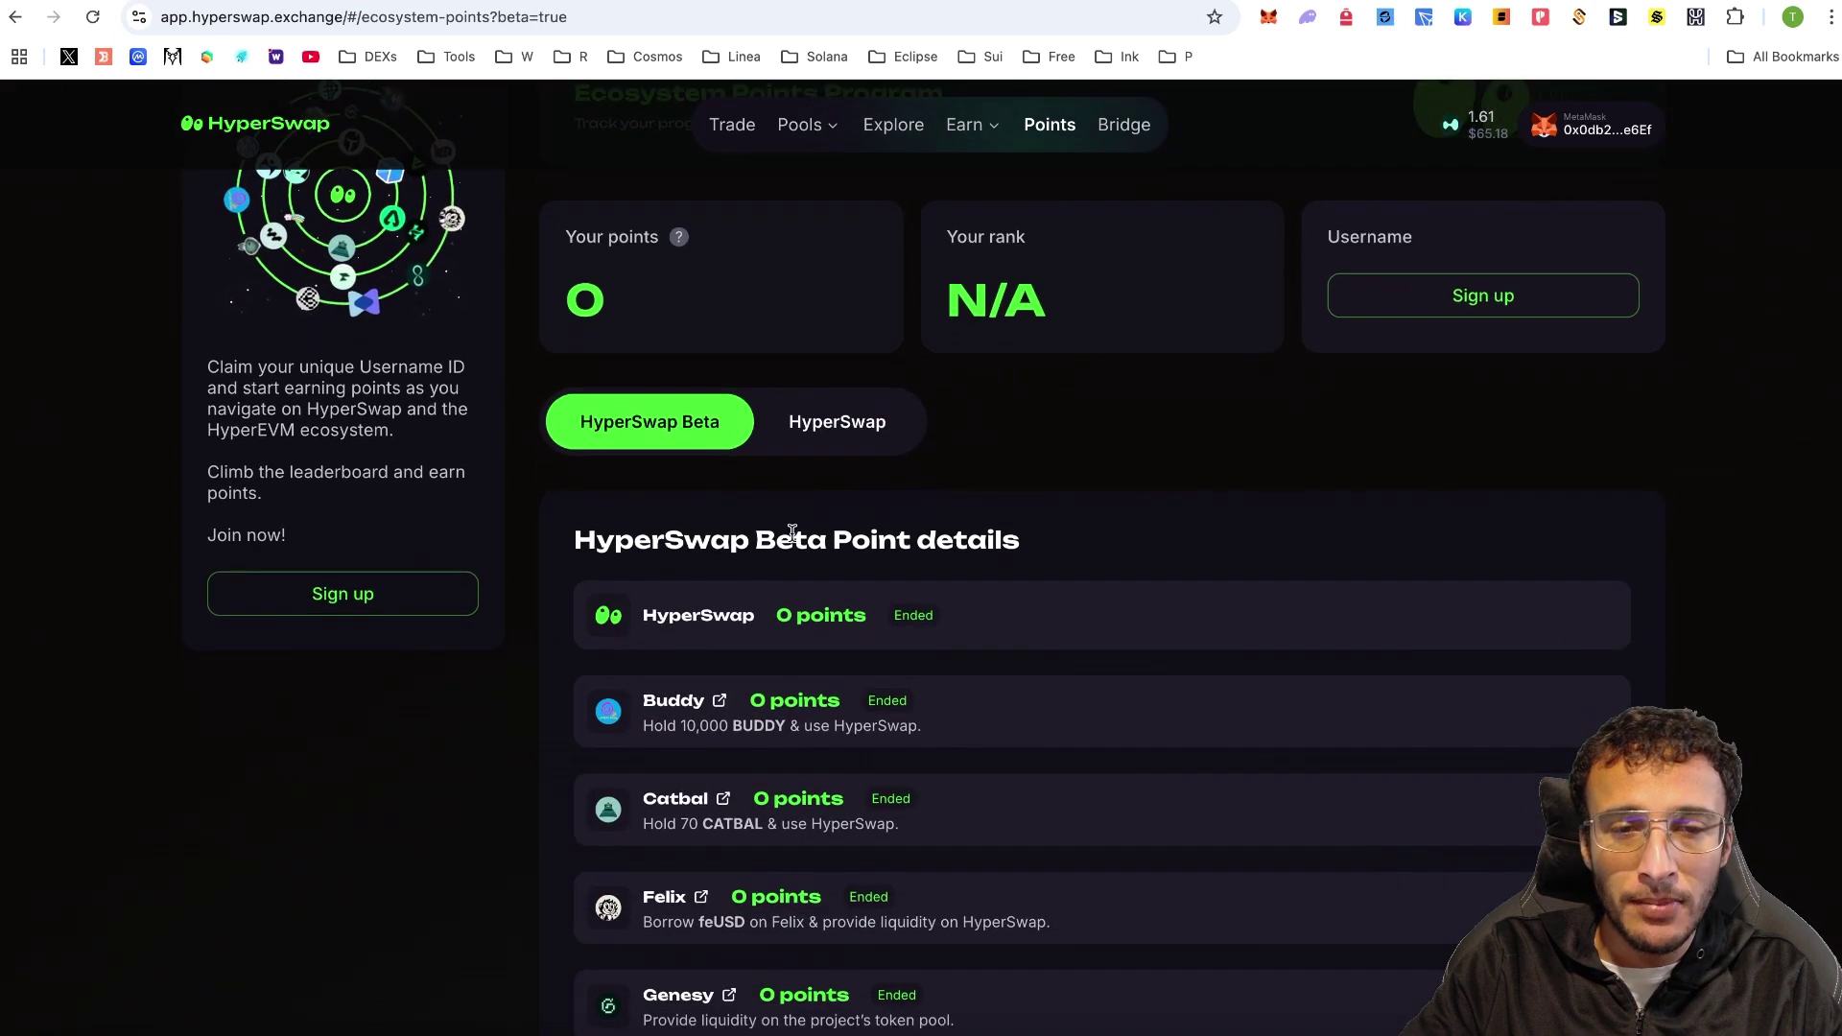
scroll(950, 489, down, 2)
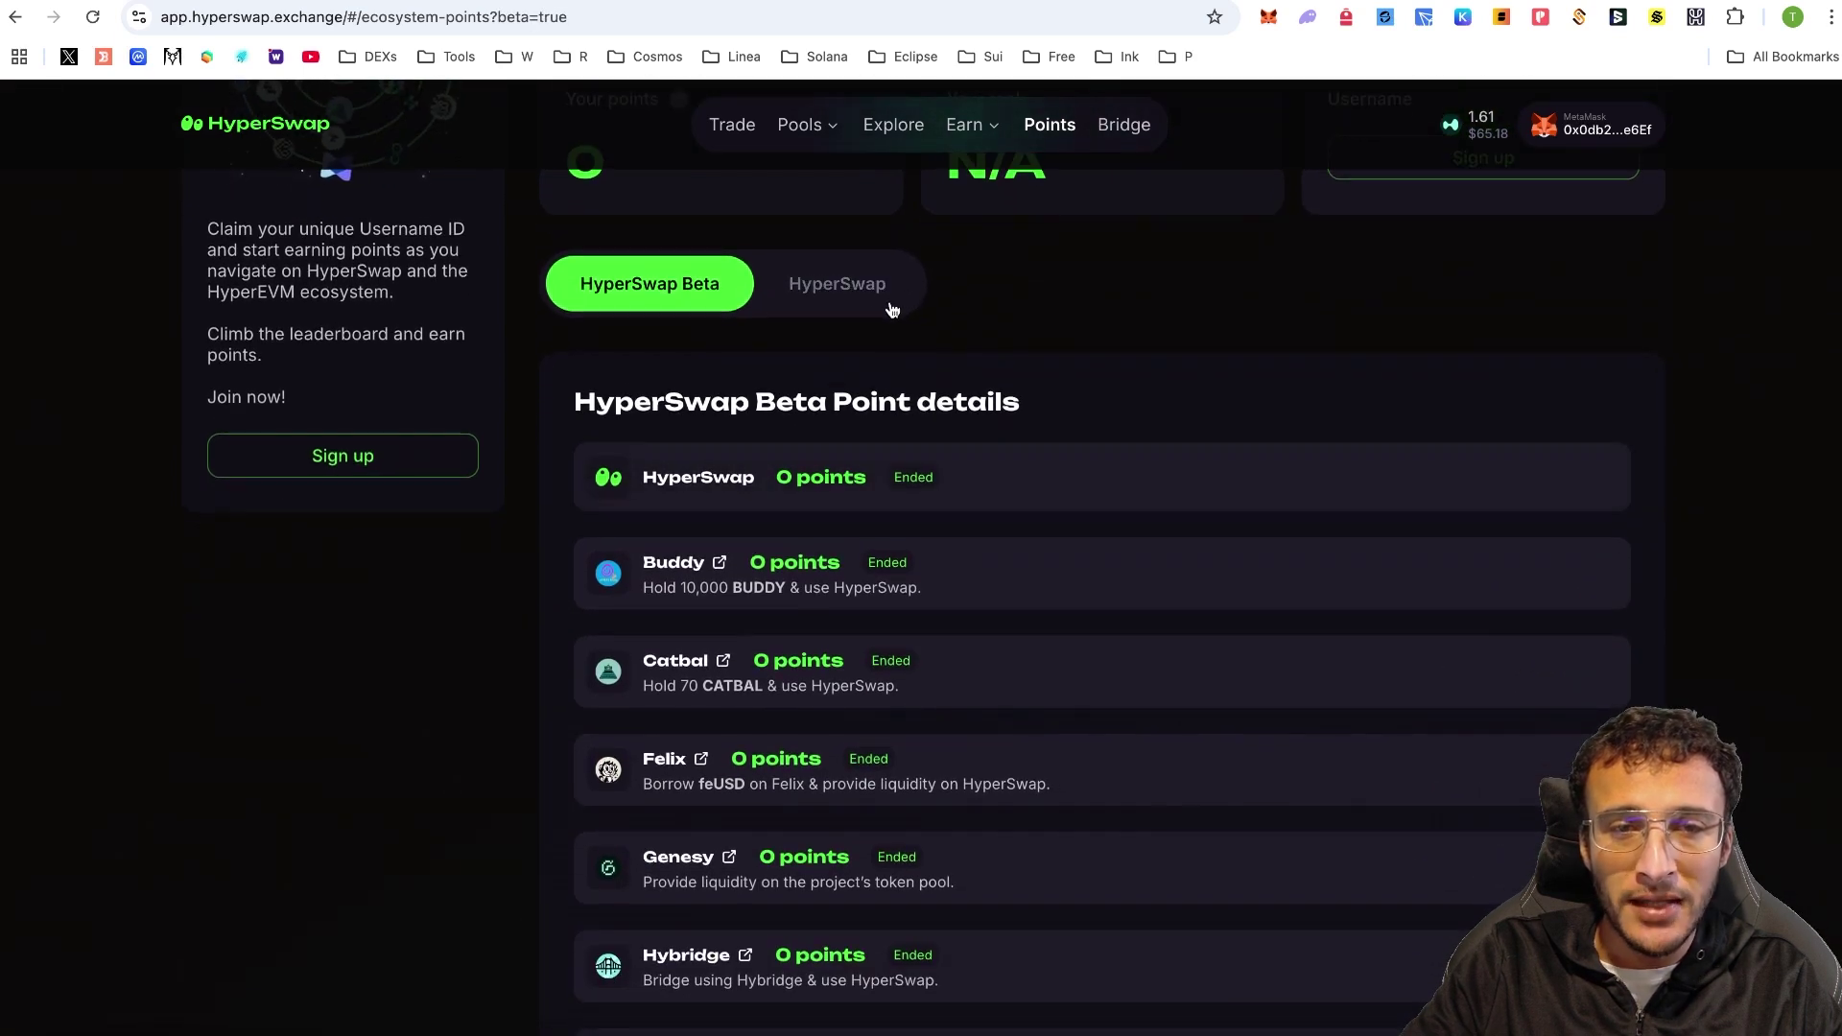
click(873, 289)
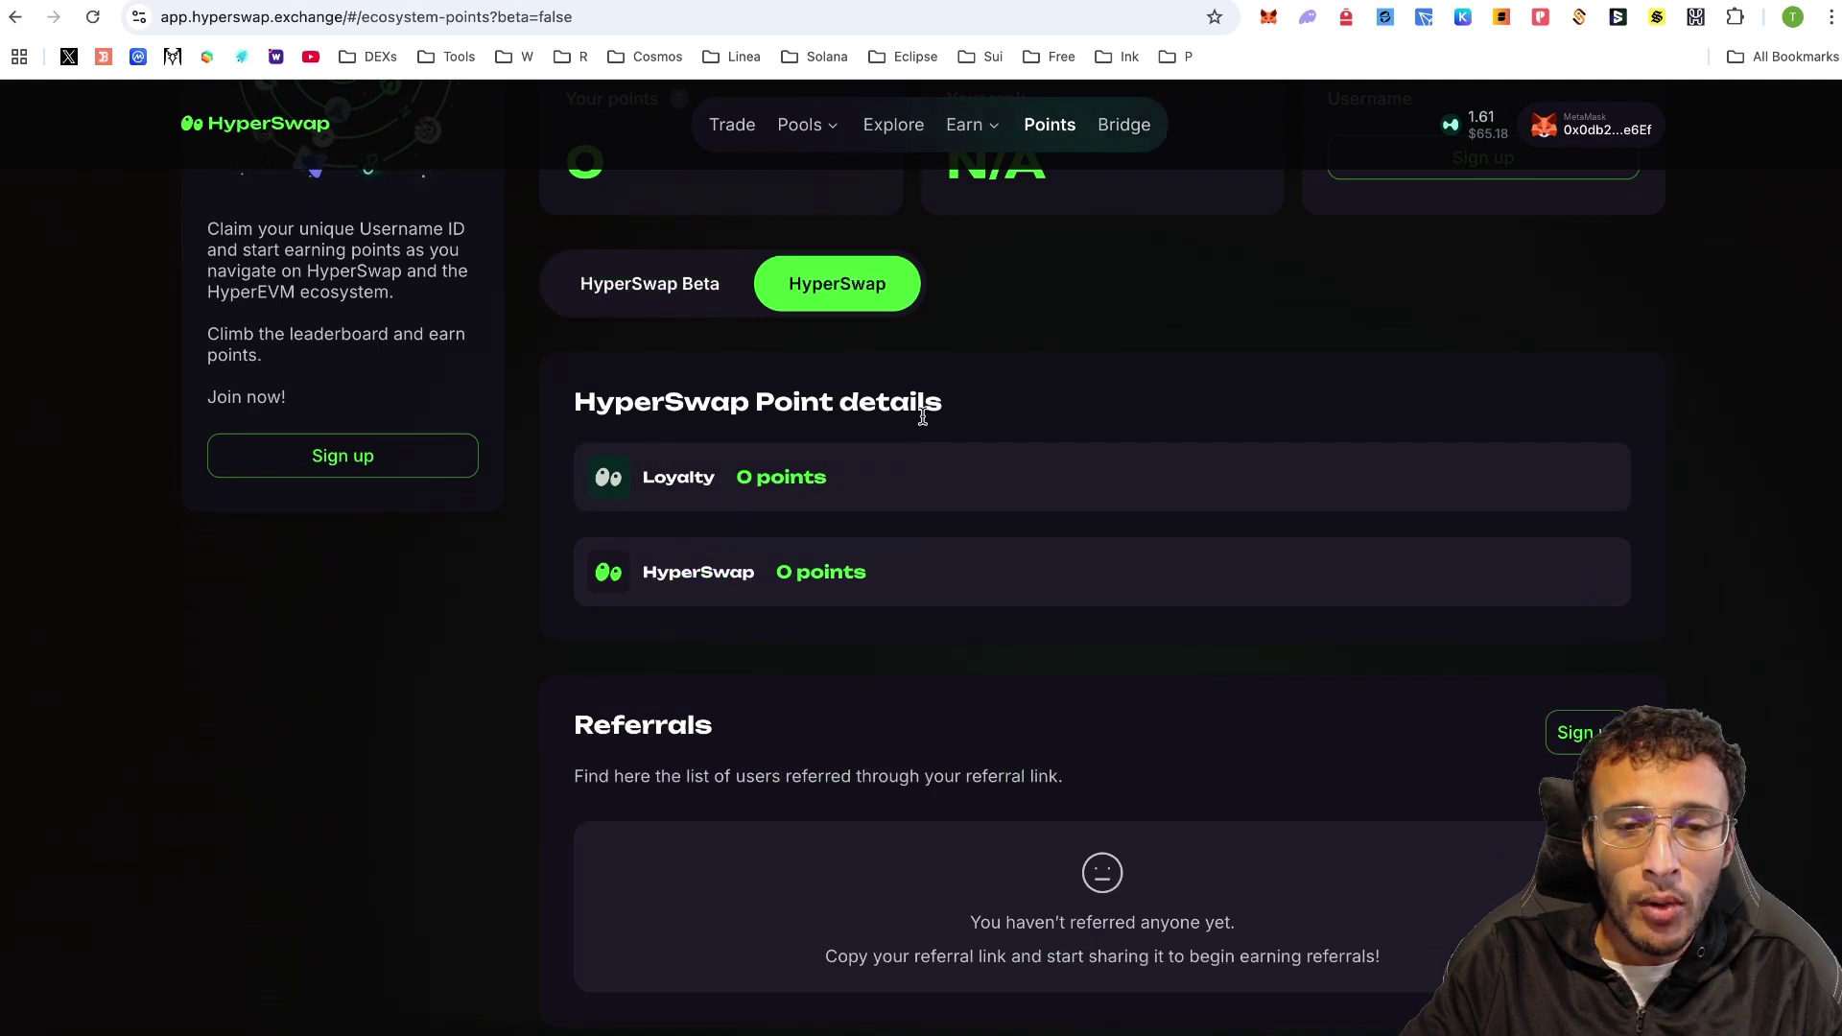
scroll(922, 419, down, 1)
scroll(923, 422, up, 2)
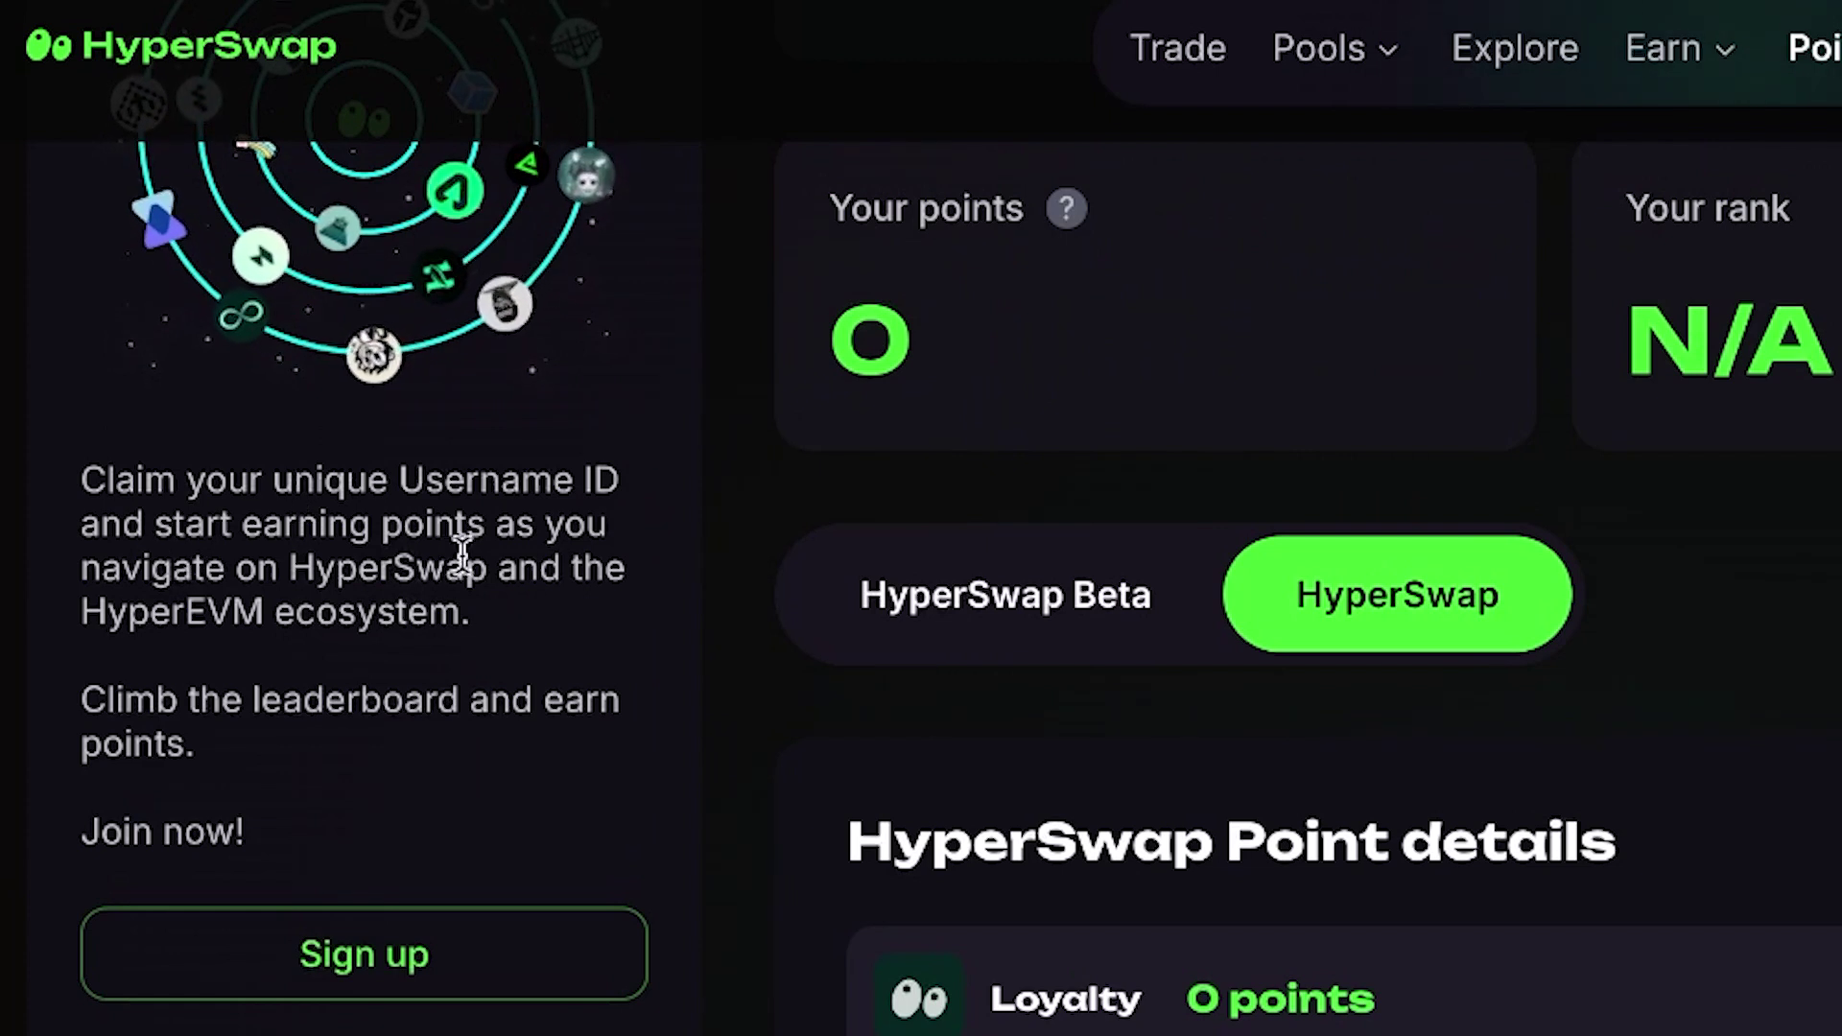
Step: Sign up for points with a username ID, replacing it after the 'ID already exists' error
click(423, 970)
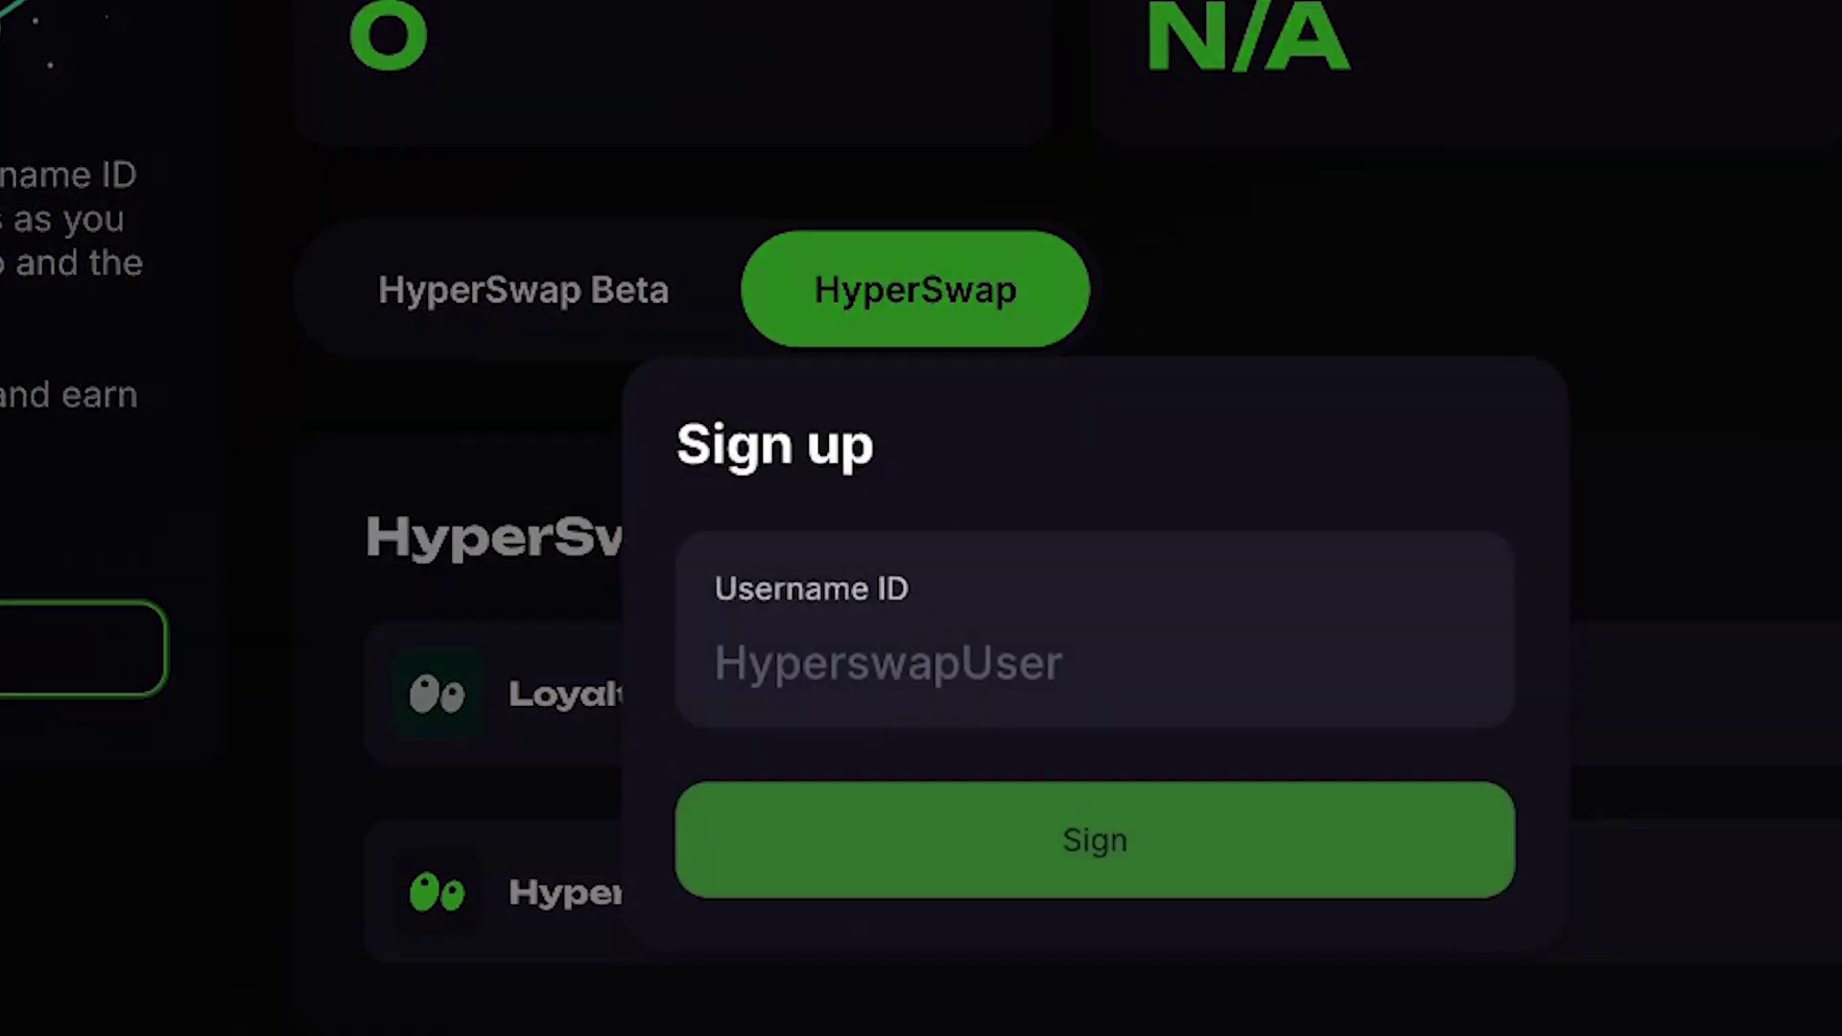
click(906, 668)
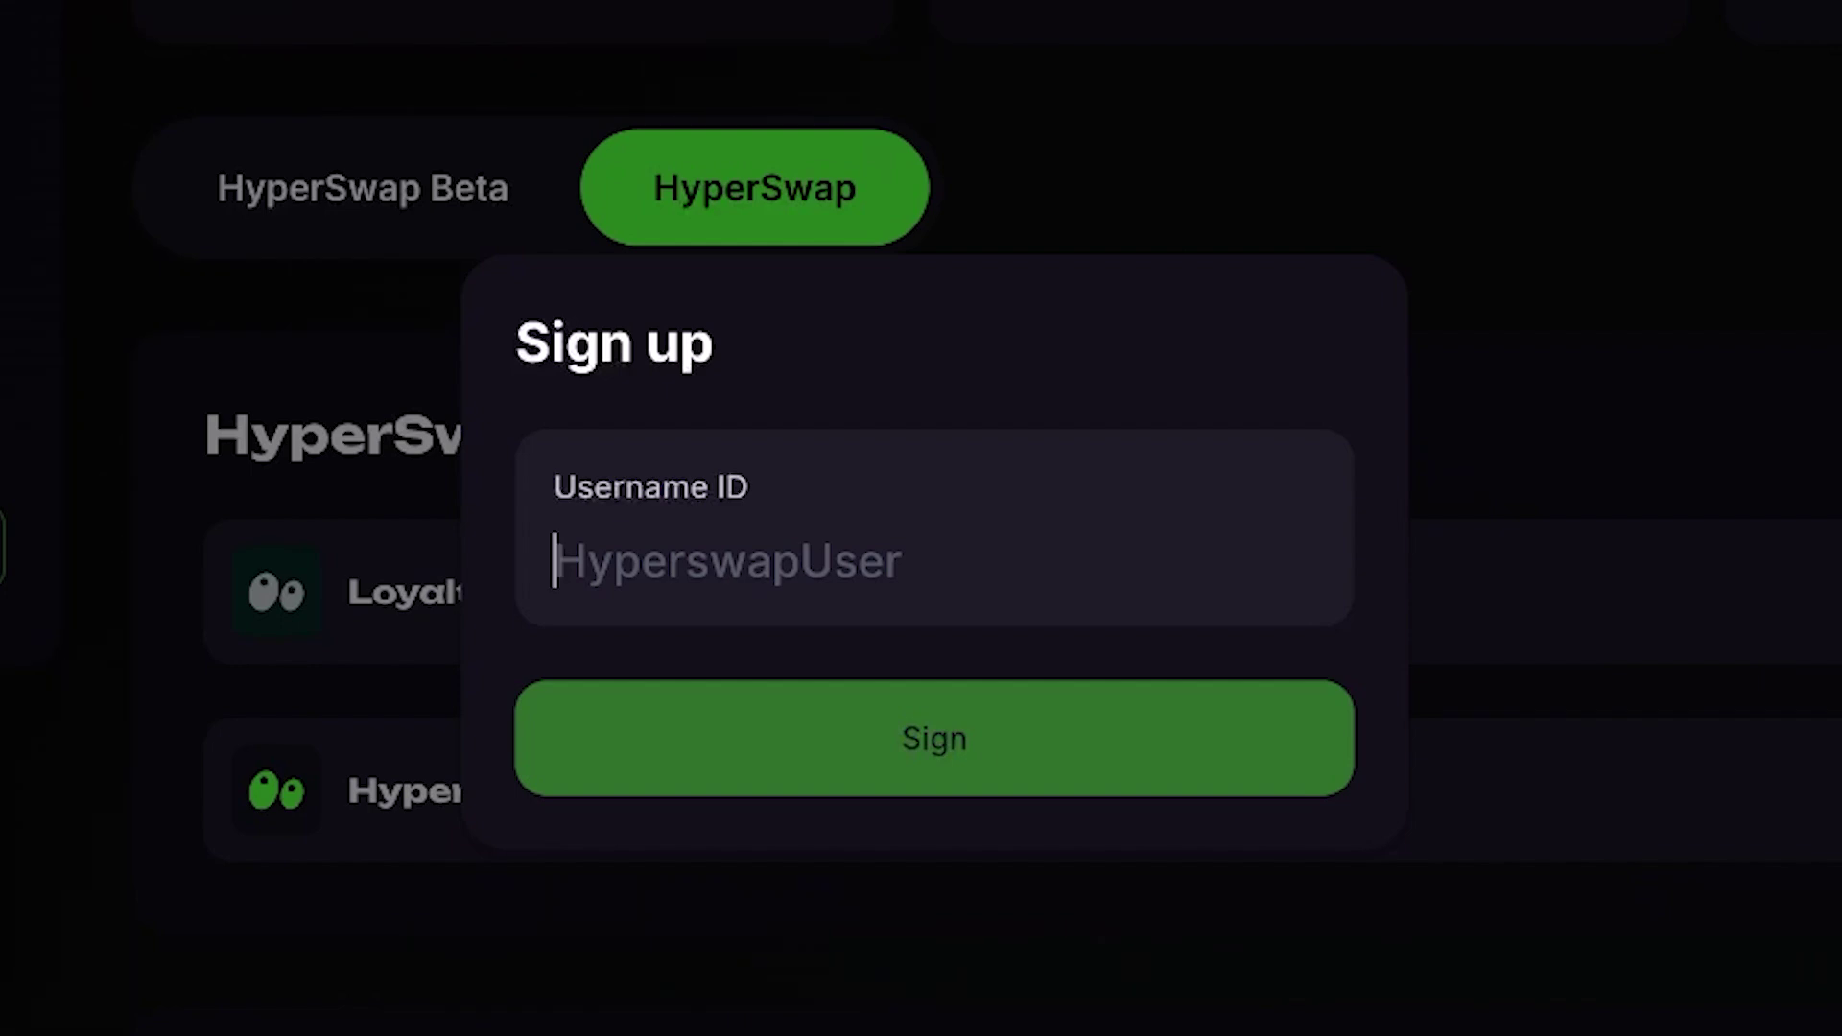
text(Theo)
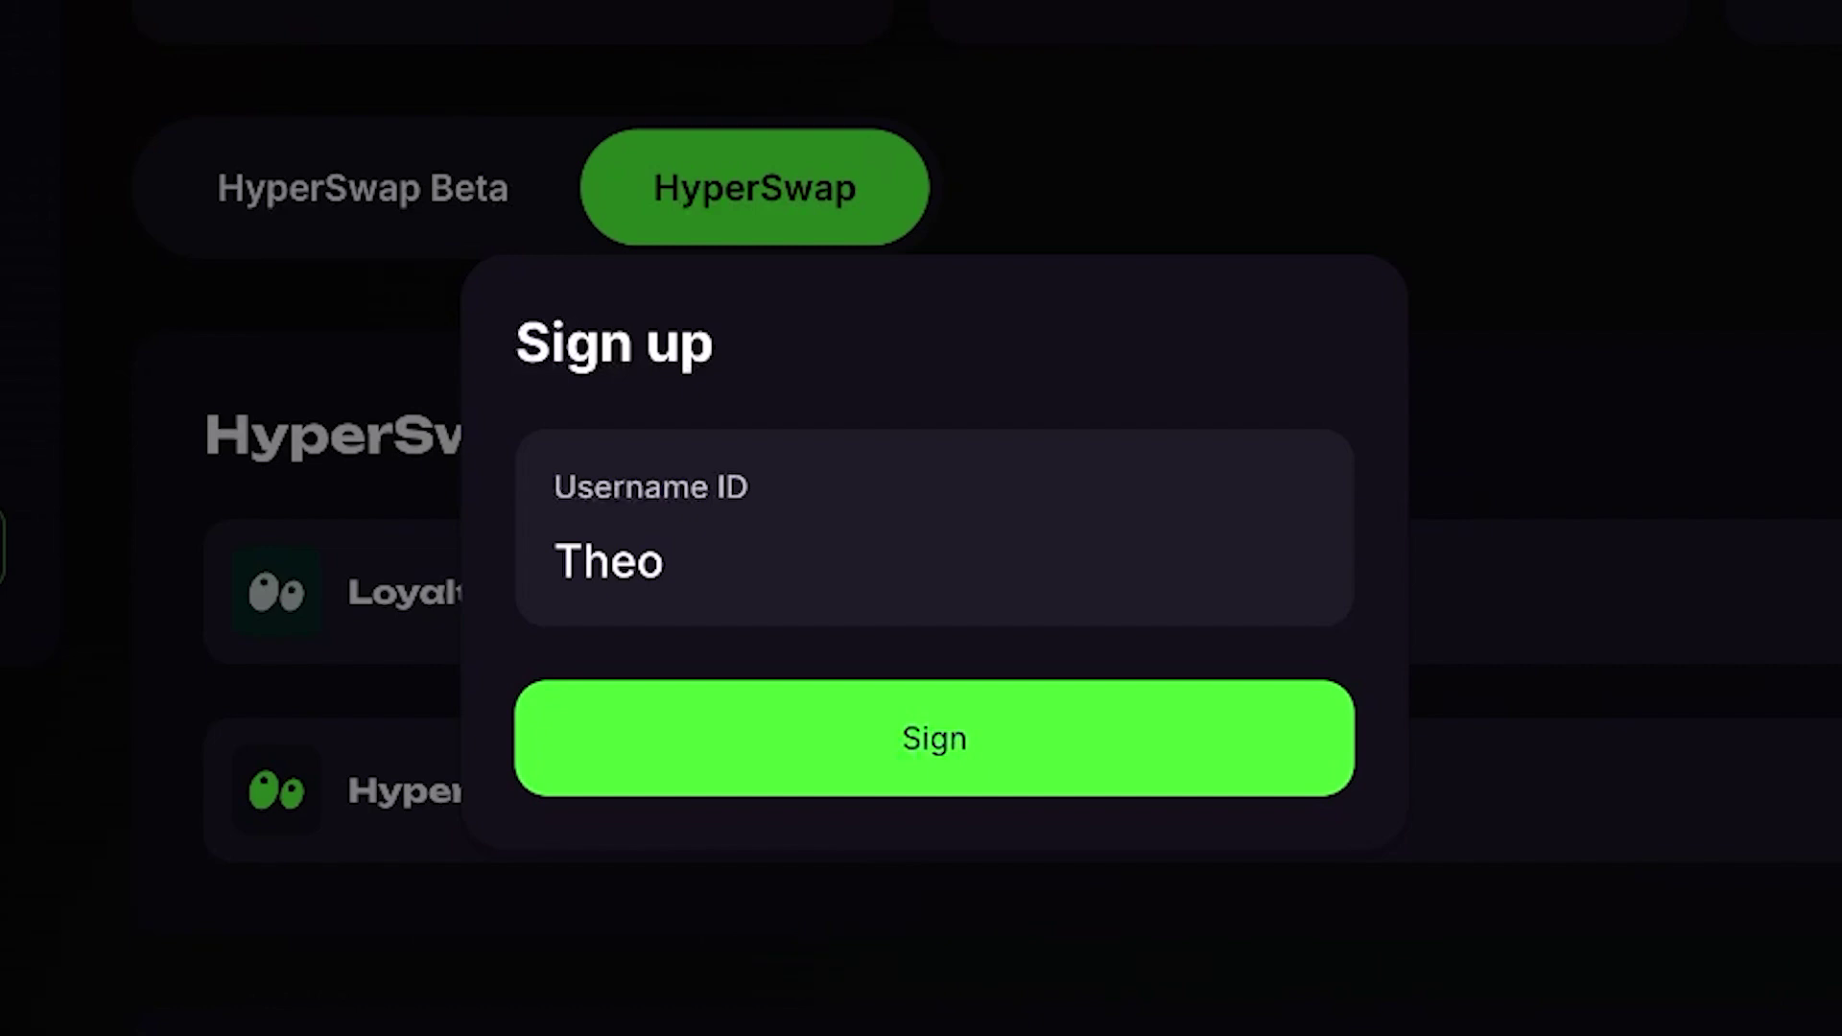
click(935, 737)
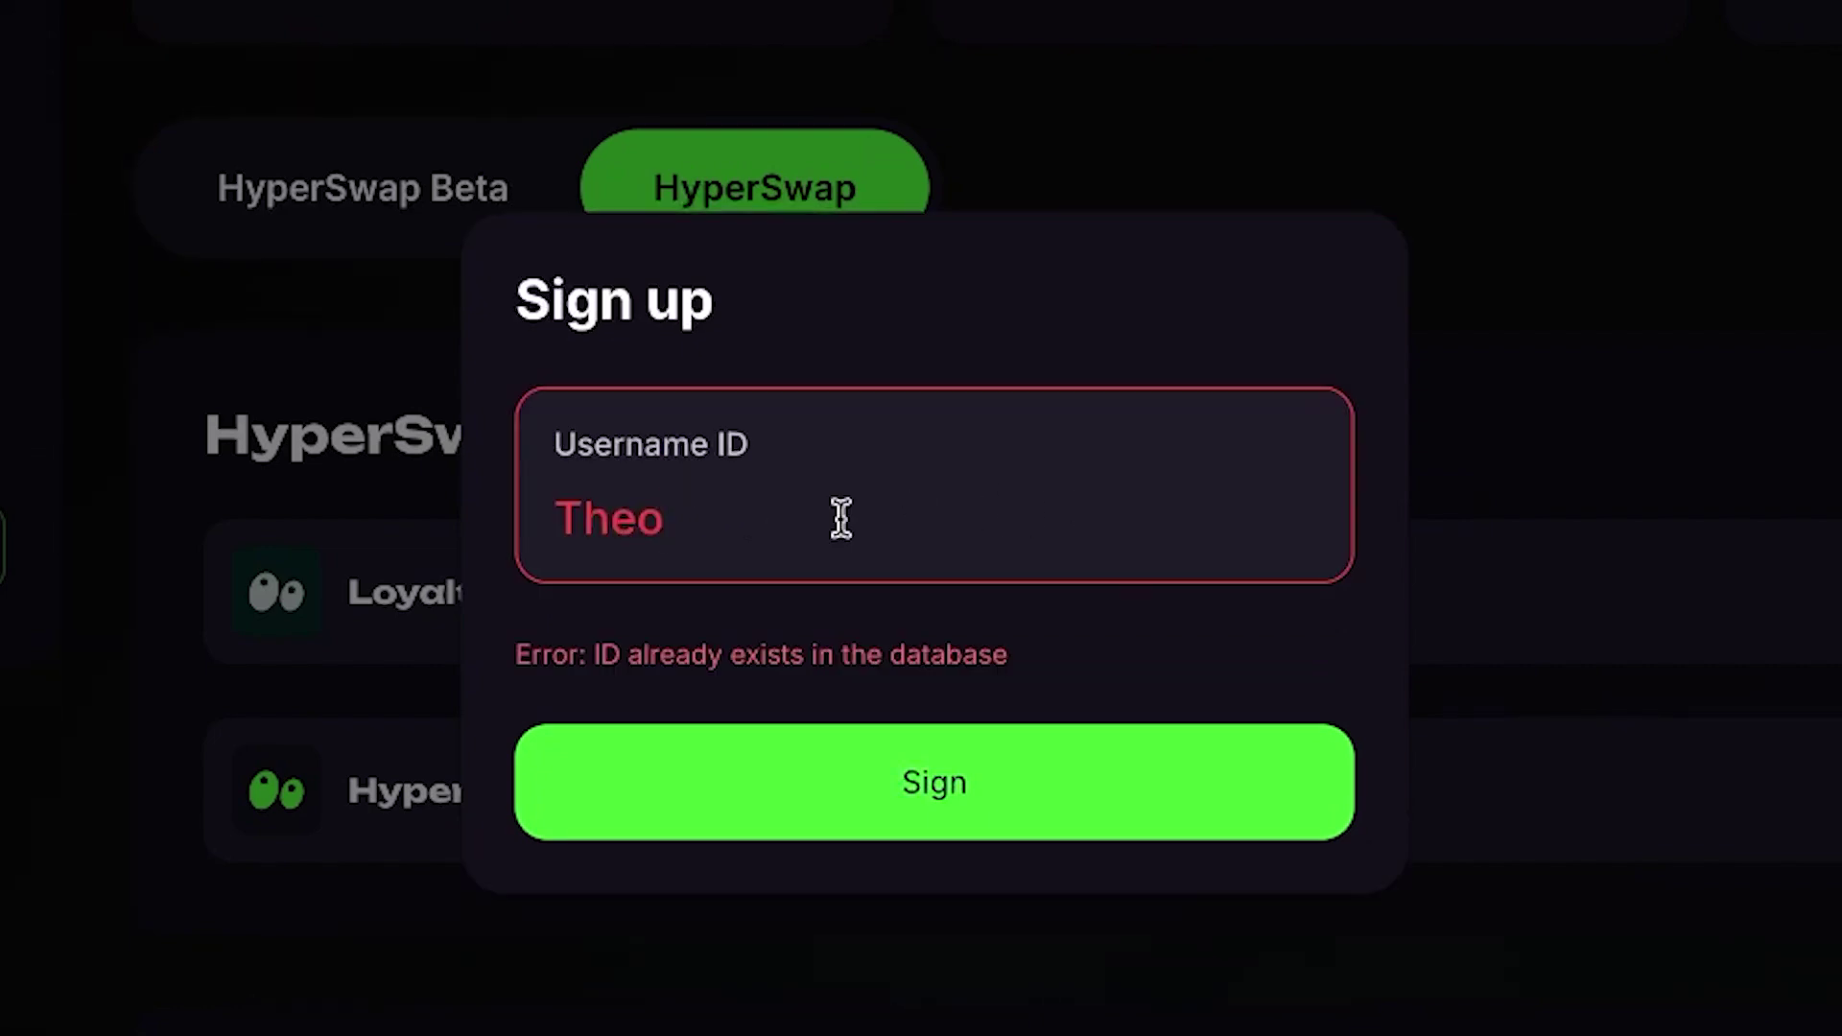
key(ctrl+a)
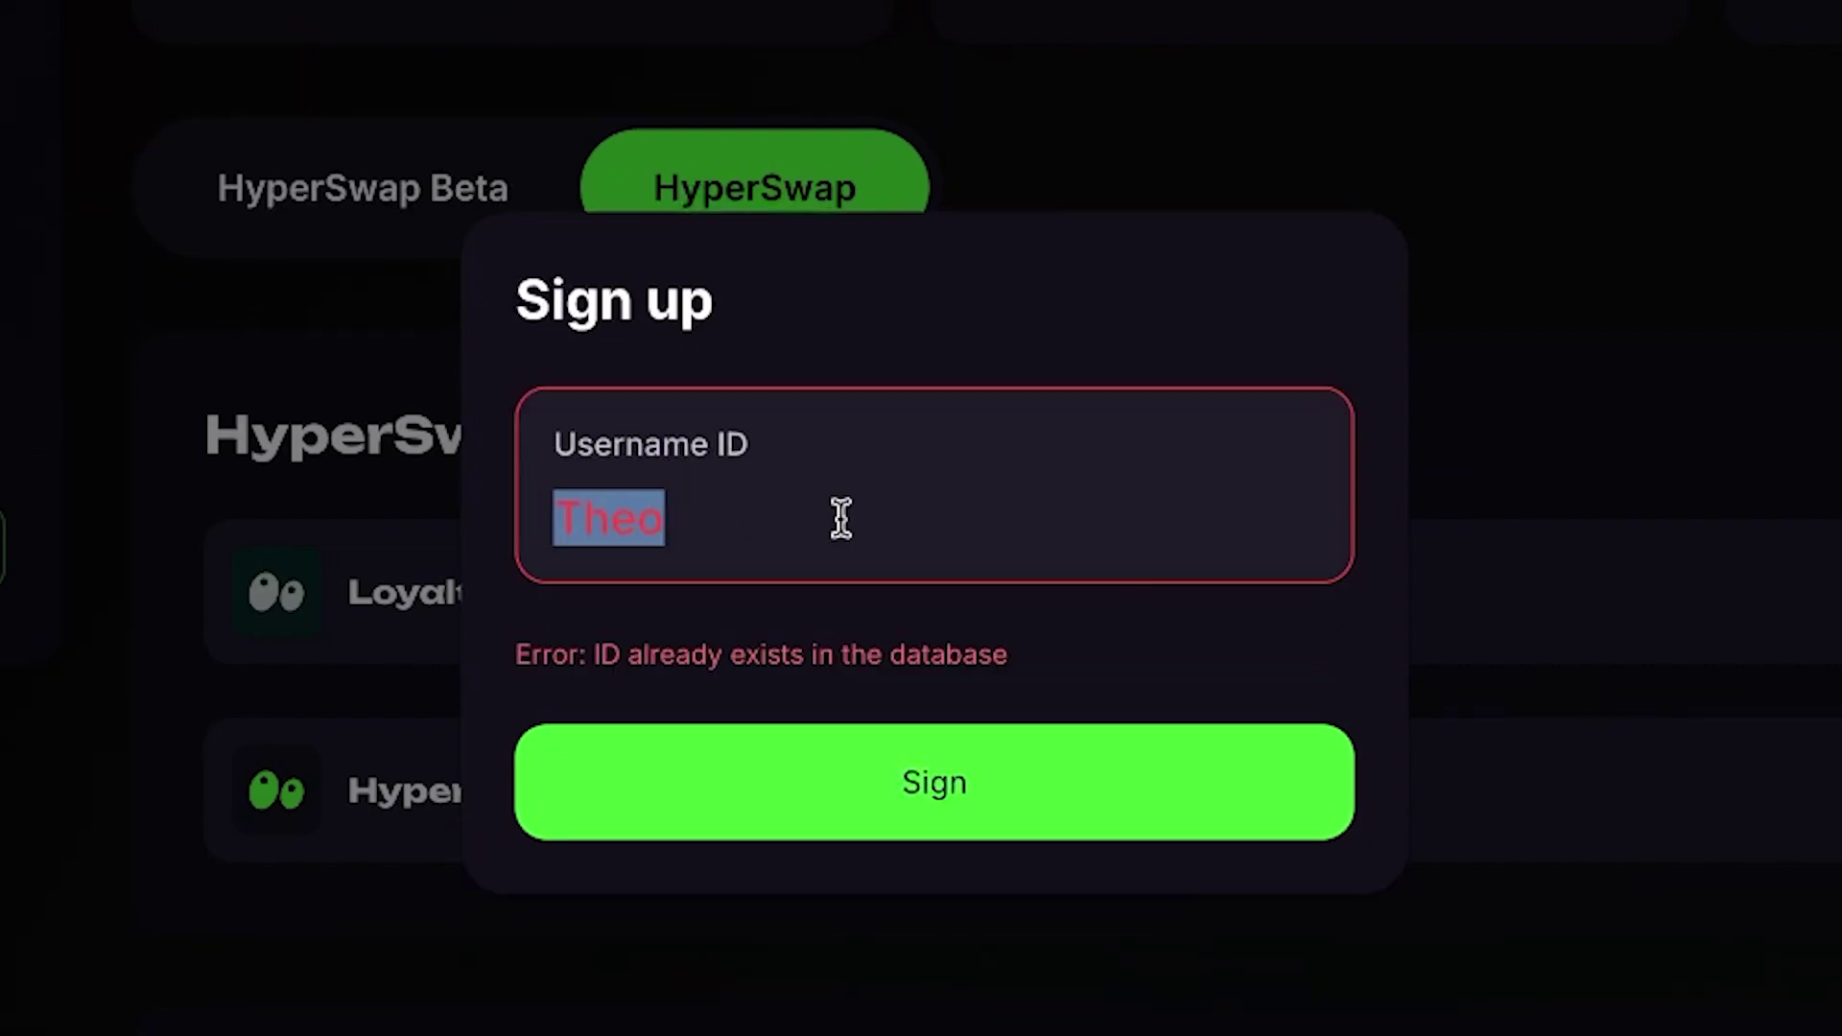
text(High)
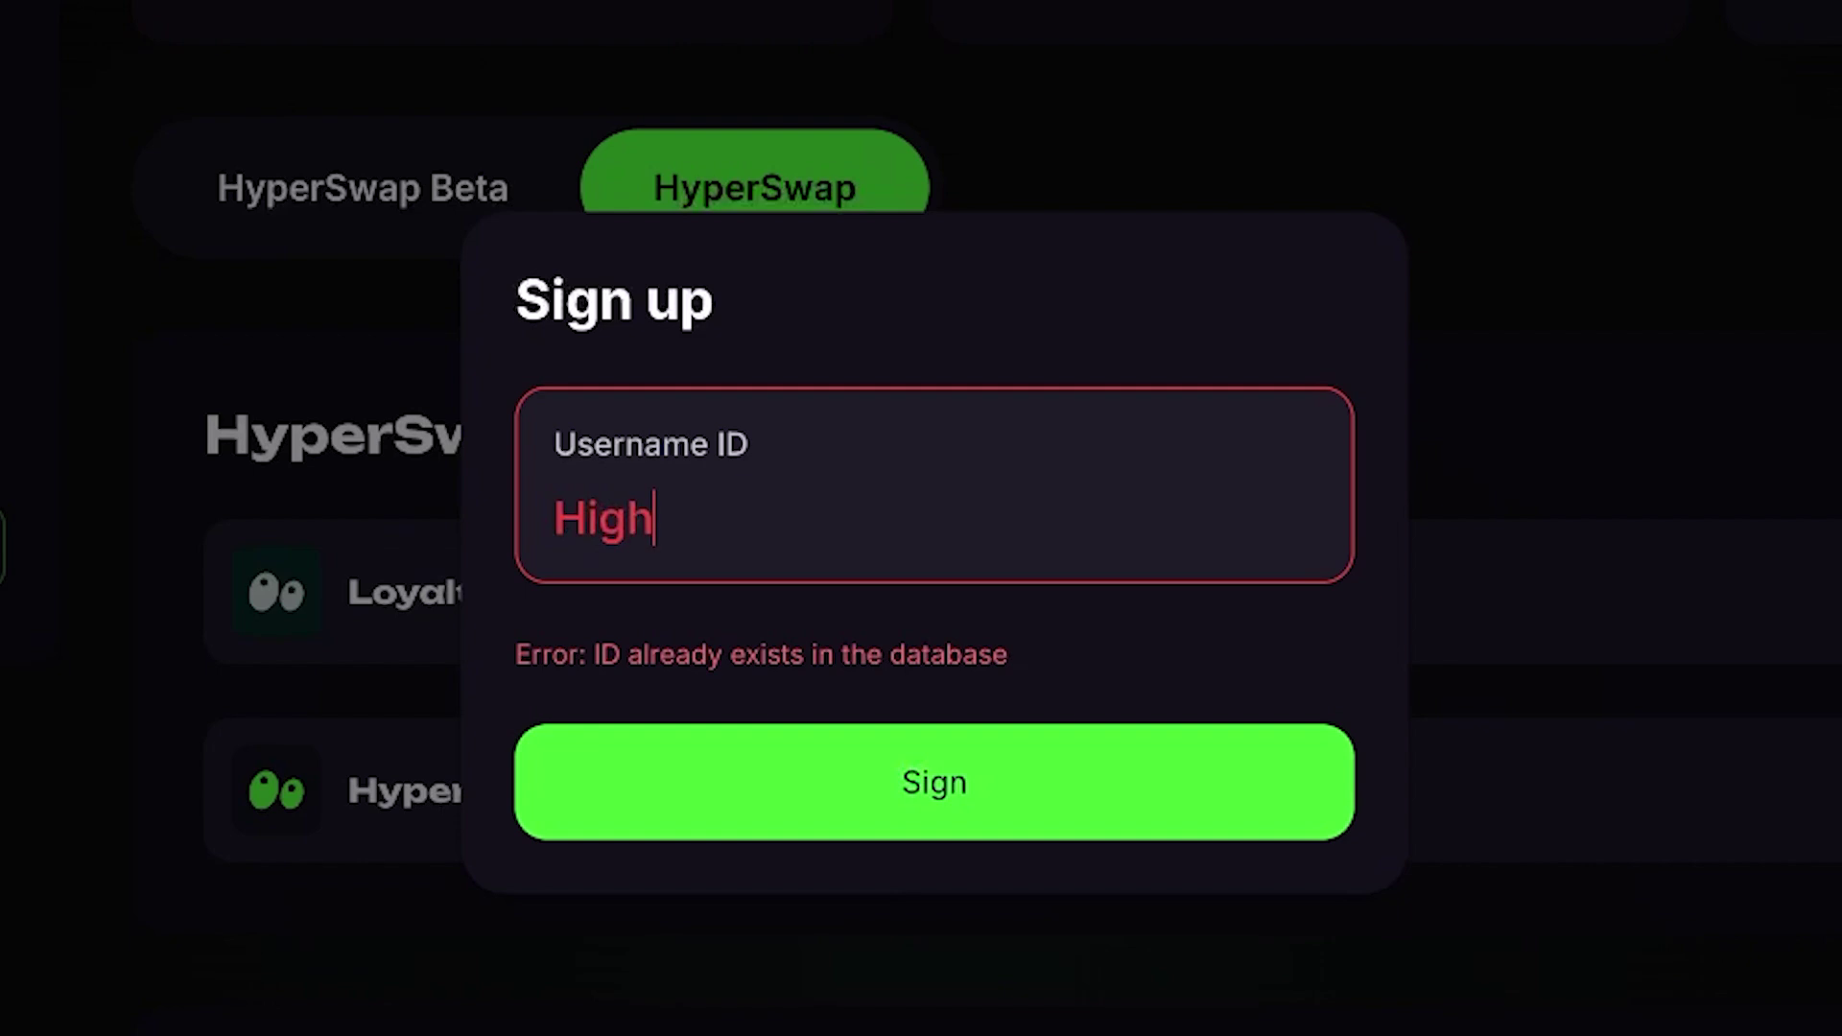
text(Crypt)
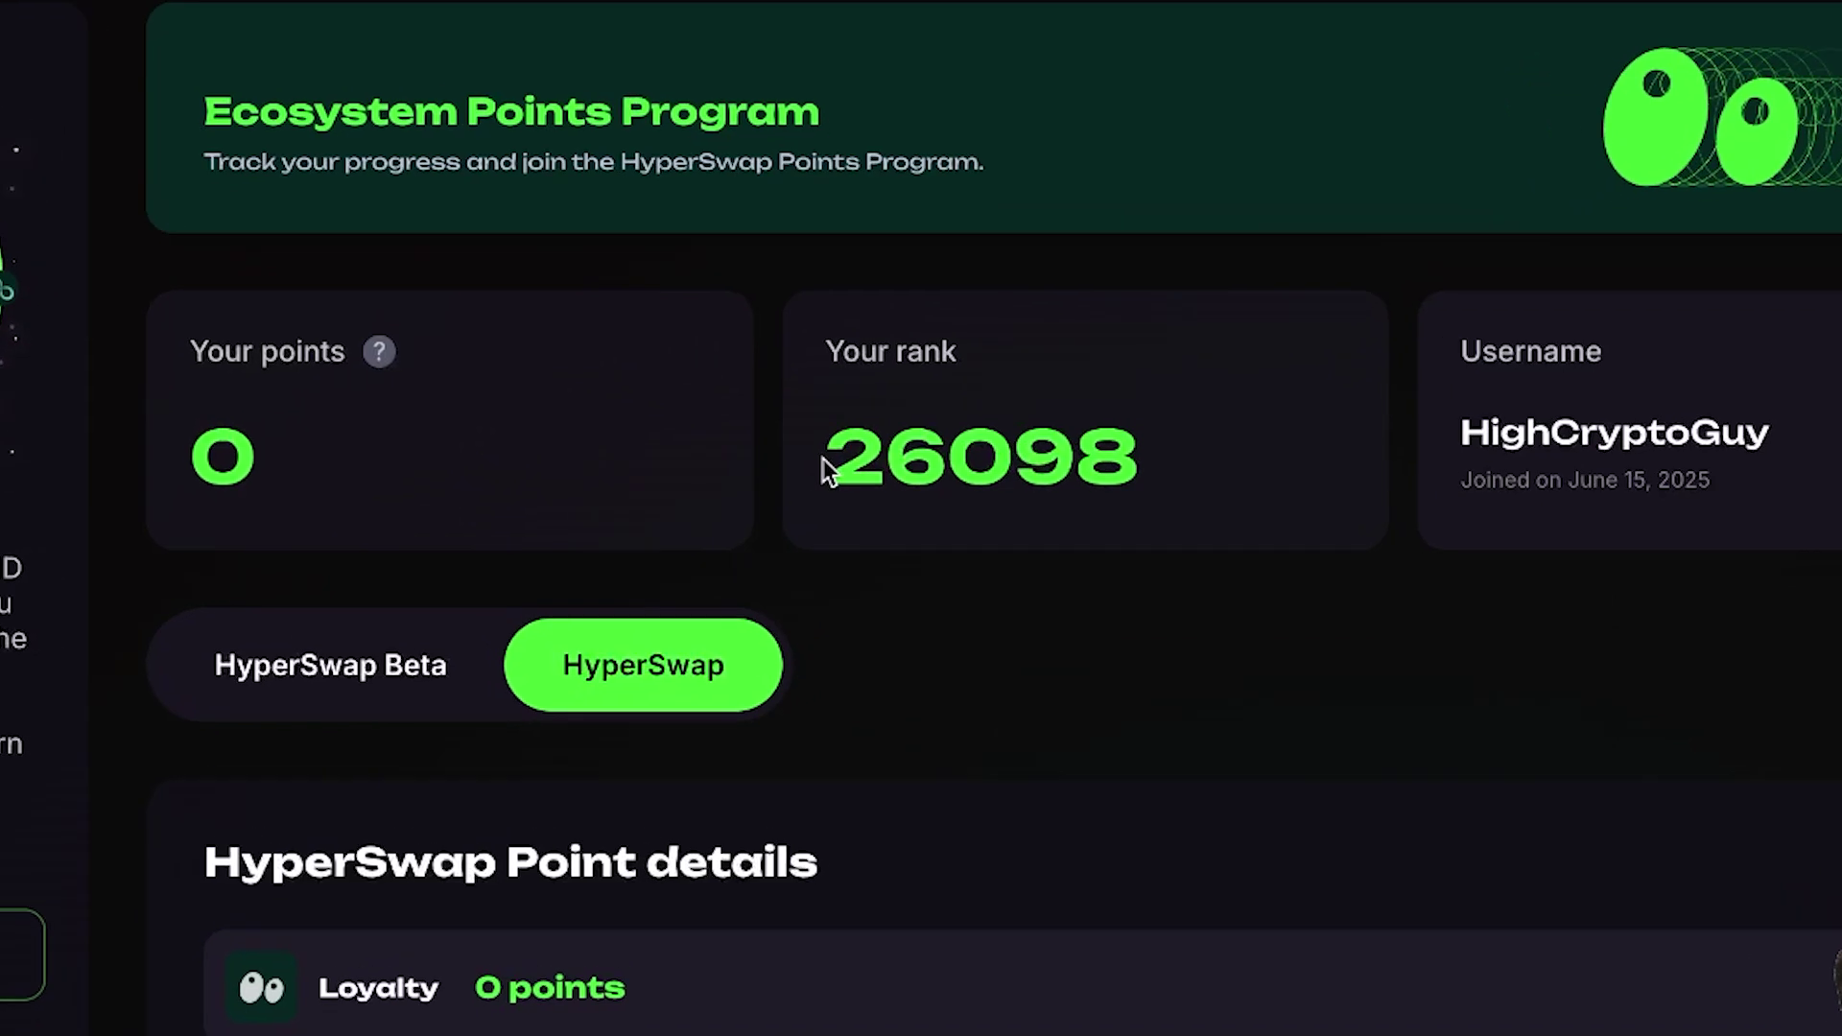
drag(811, 452, 1143, 469)
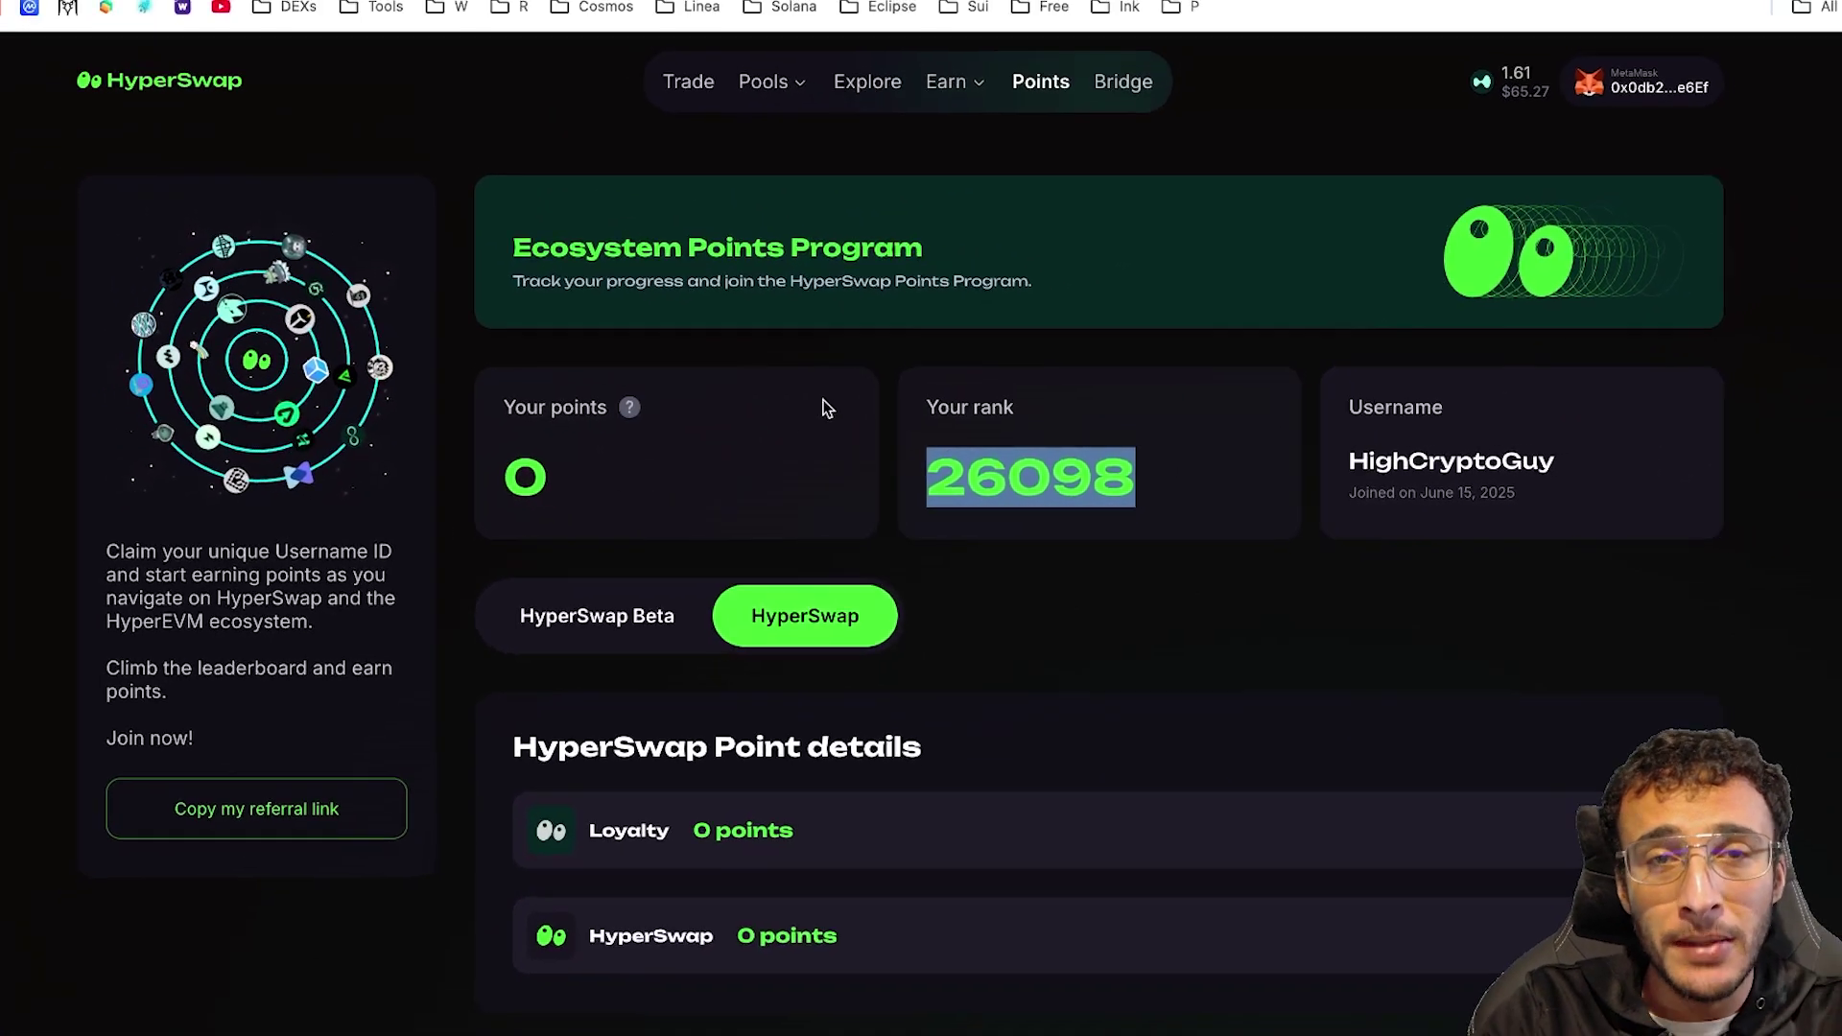
click(977, 2)
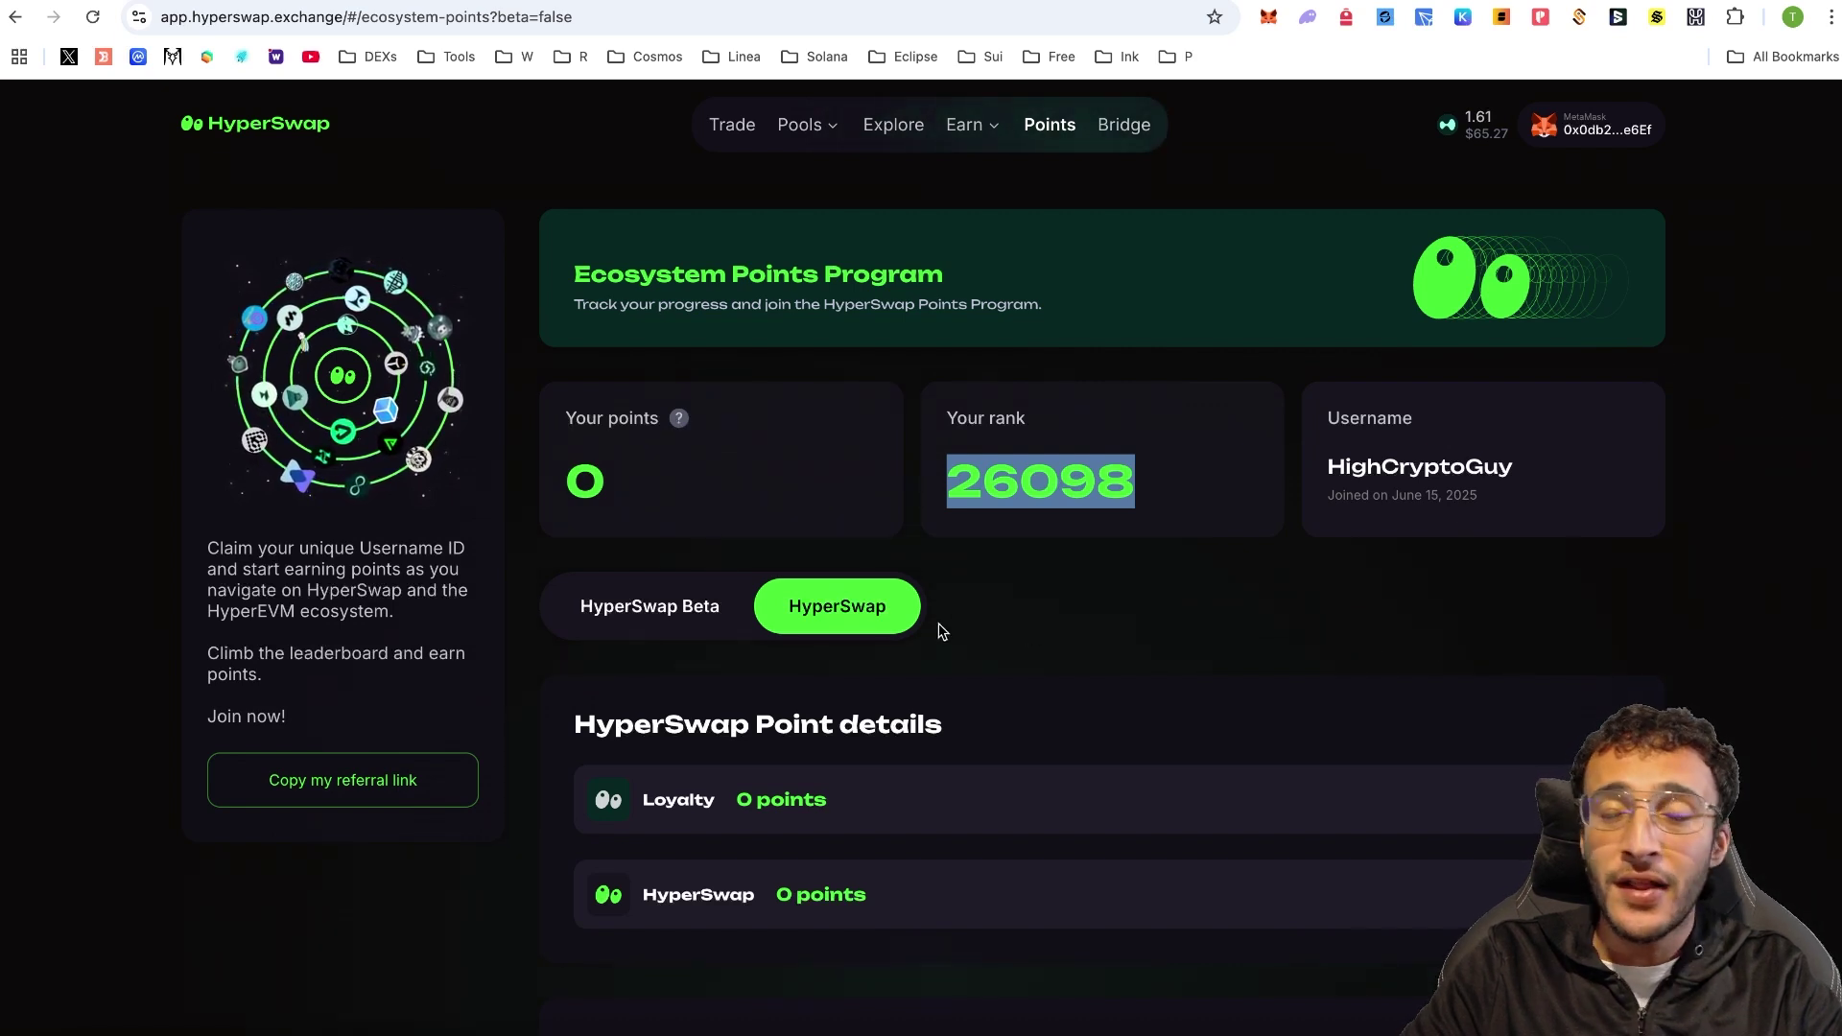
click(1243, 624)
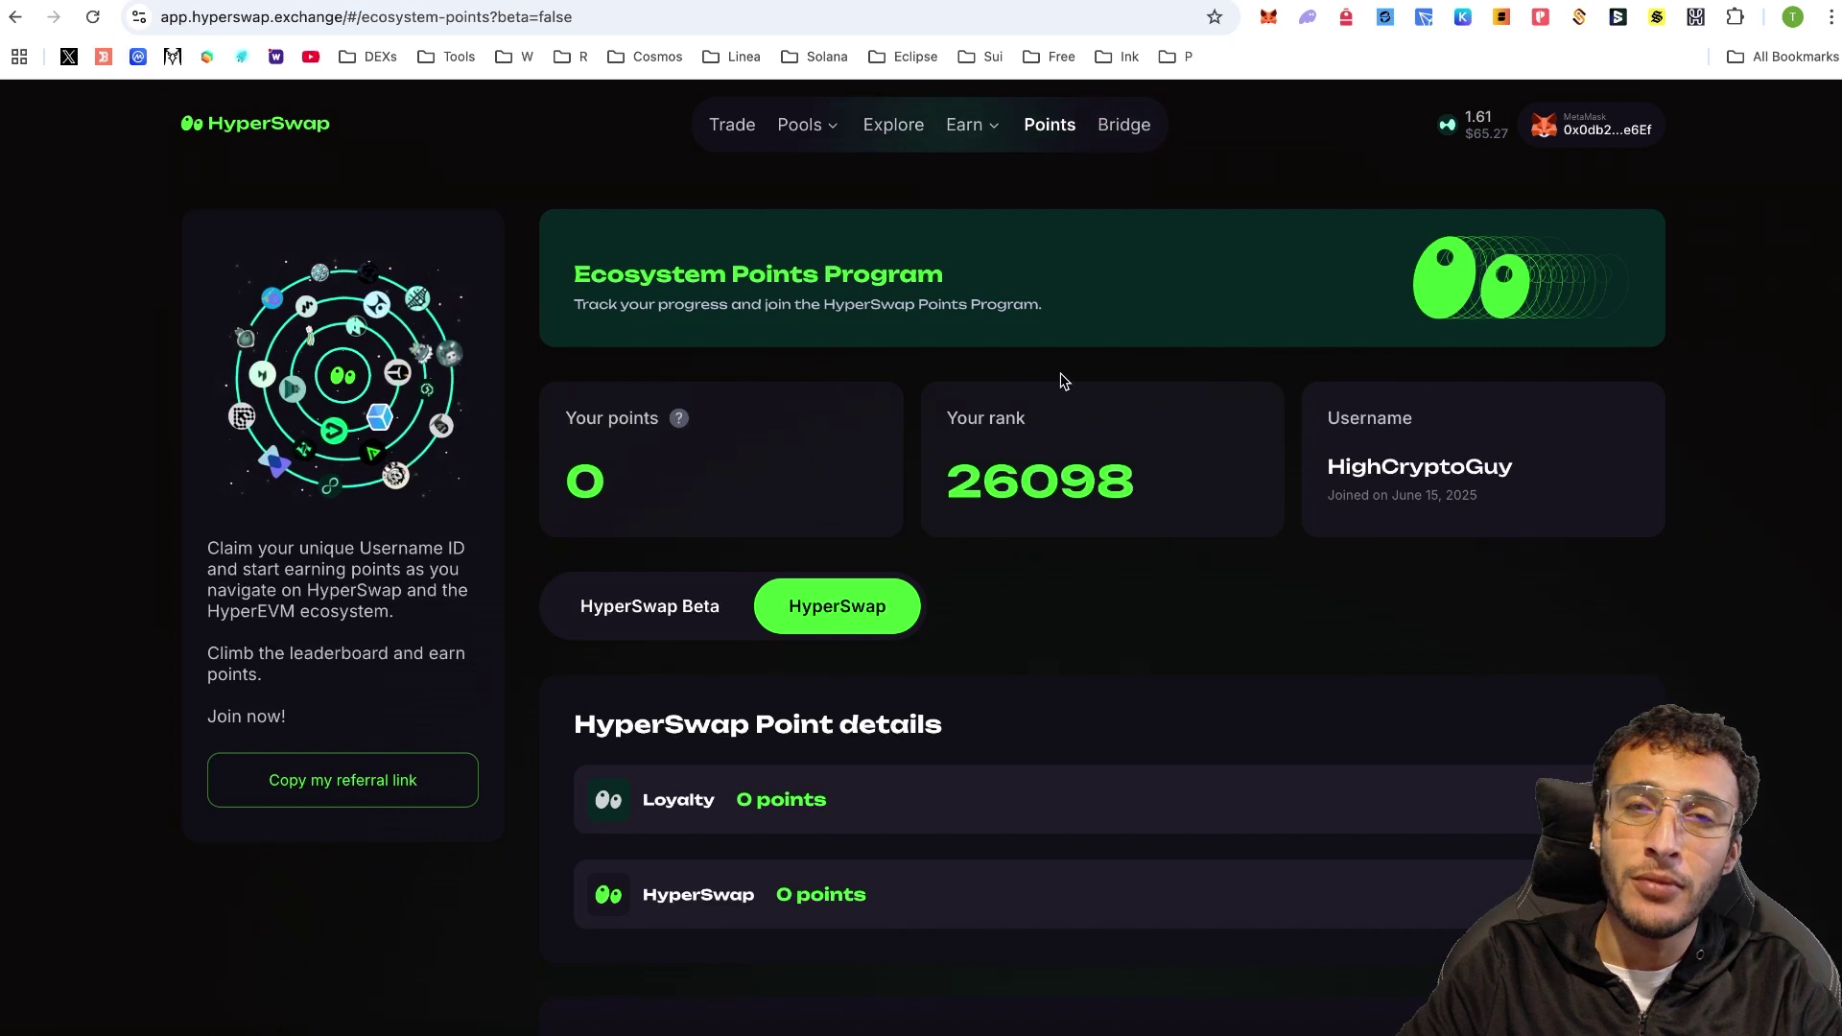
scroll(1315, 535, down, 1)
scroll(1154, 576, up, 1)
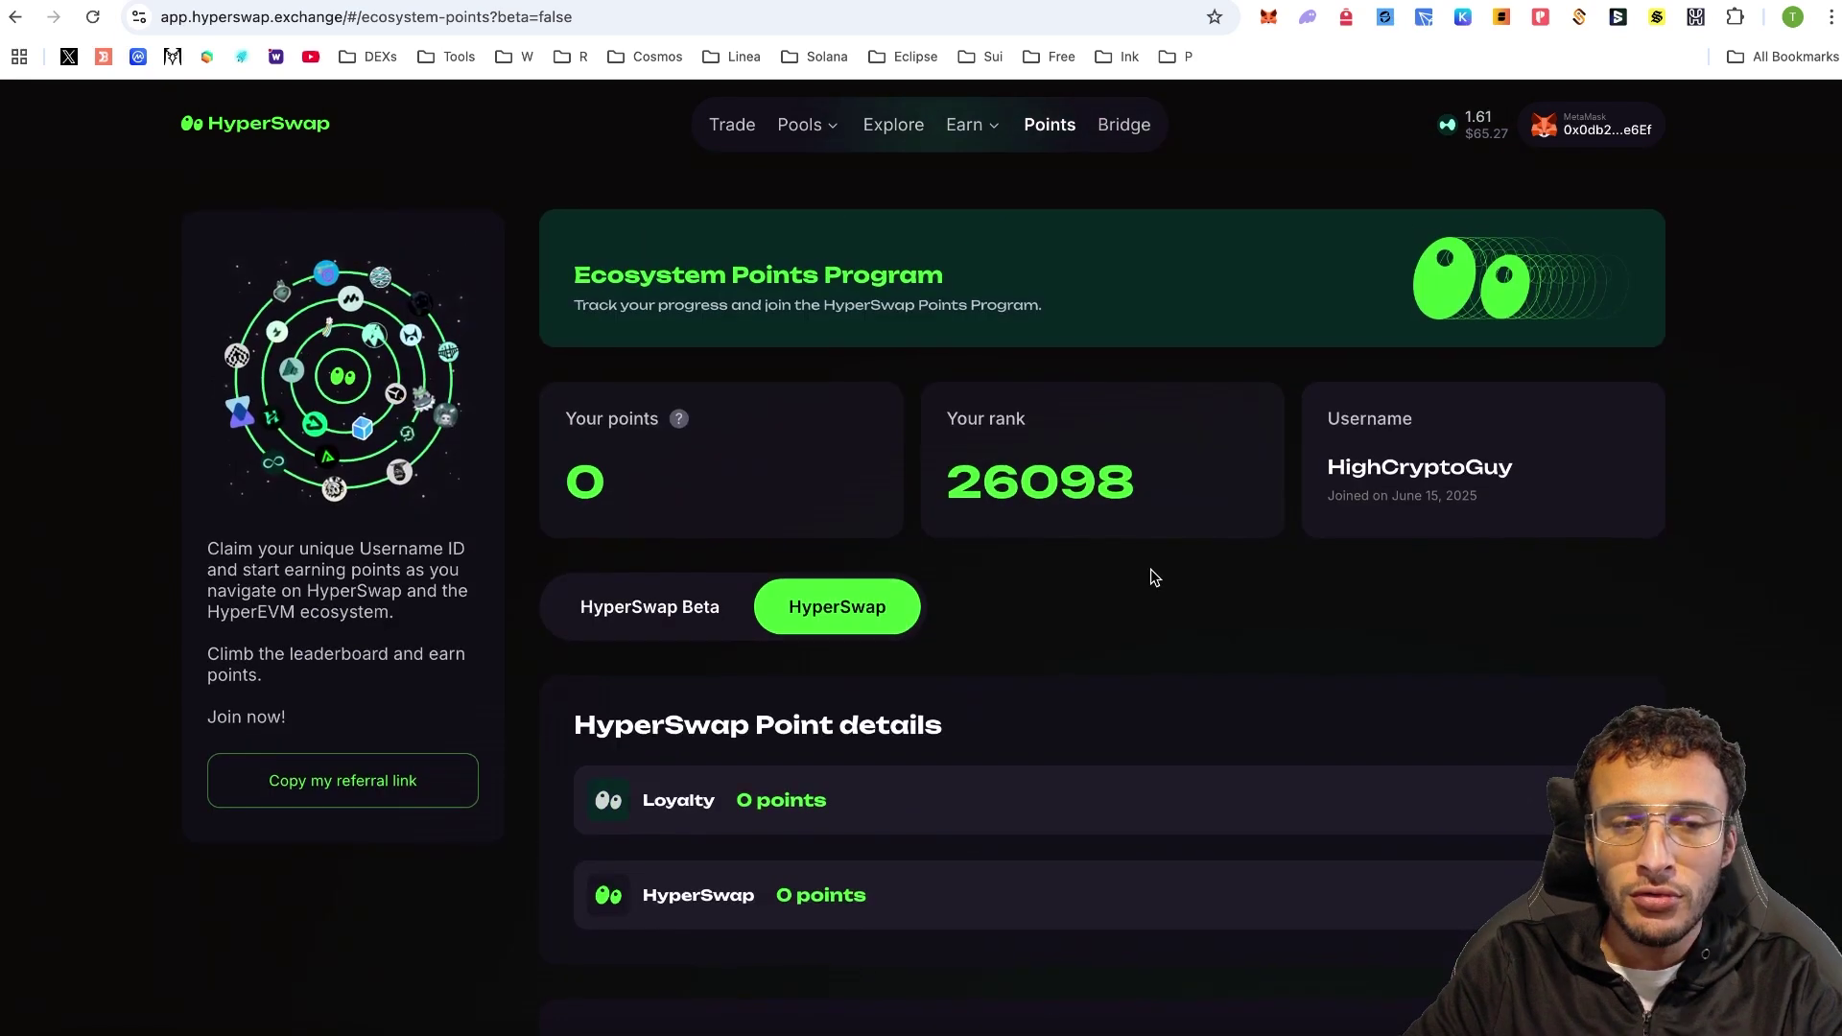
scroll(1154, 576, down, 2)
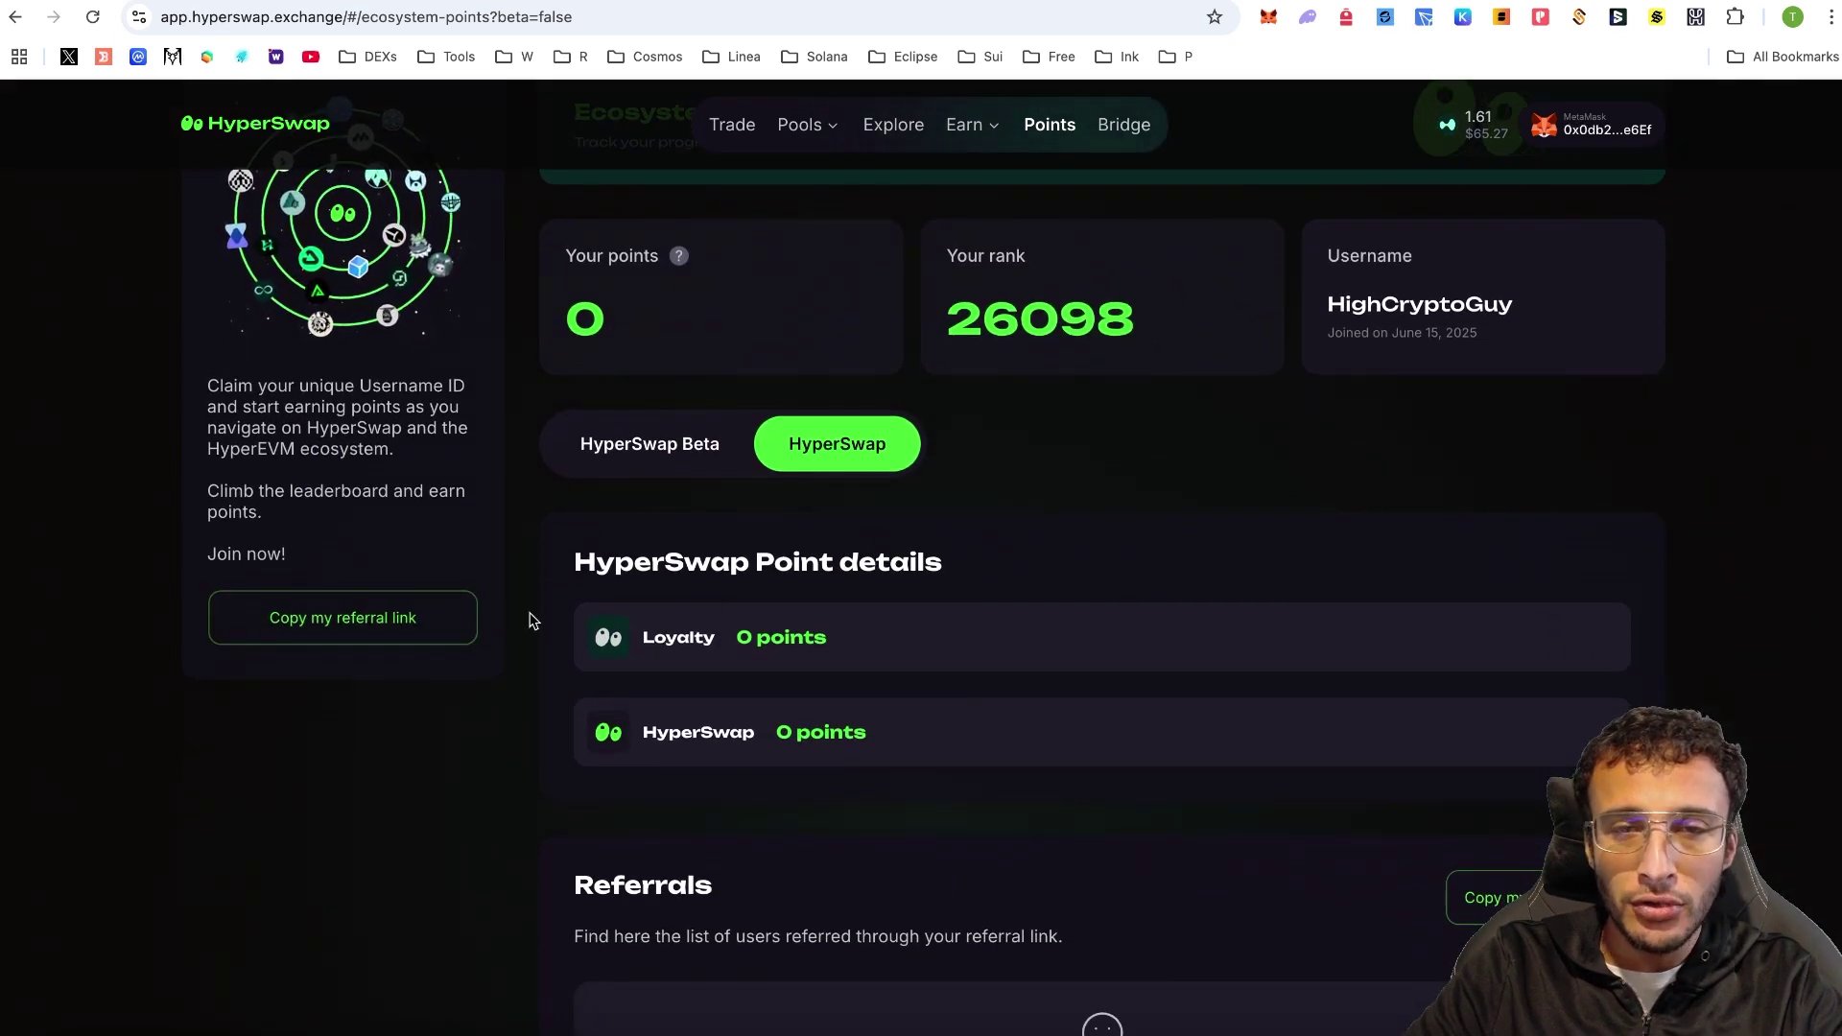
scroll(1269, 606, up, 2)
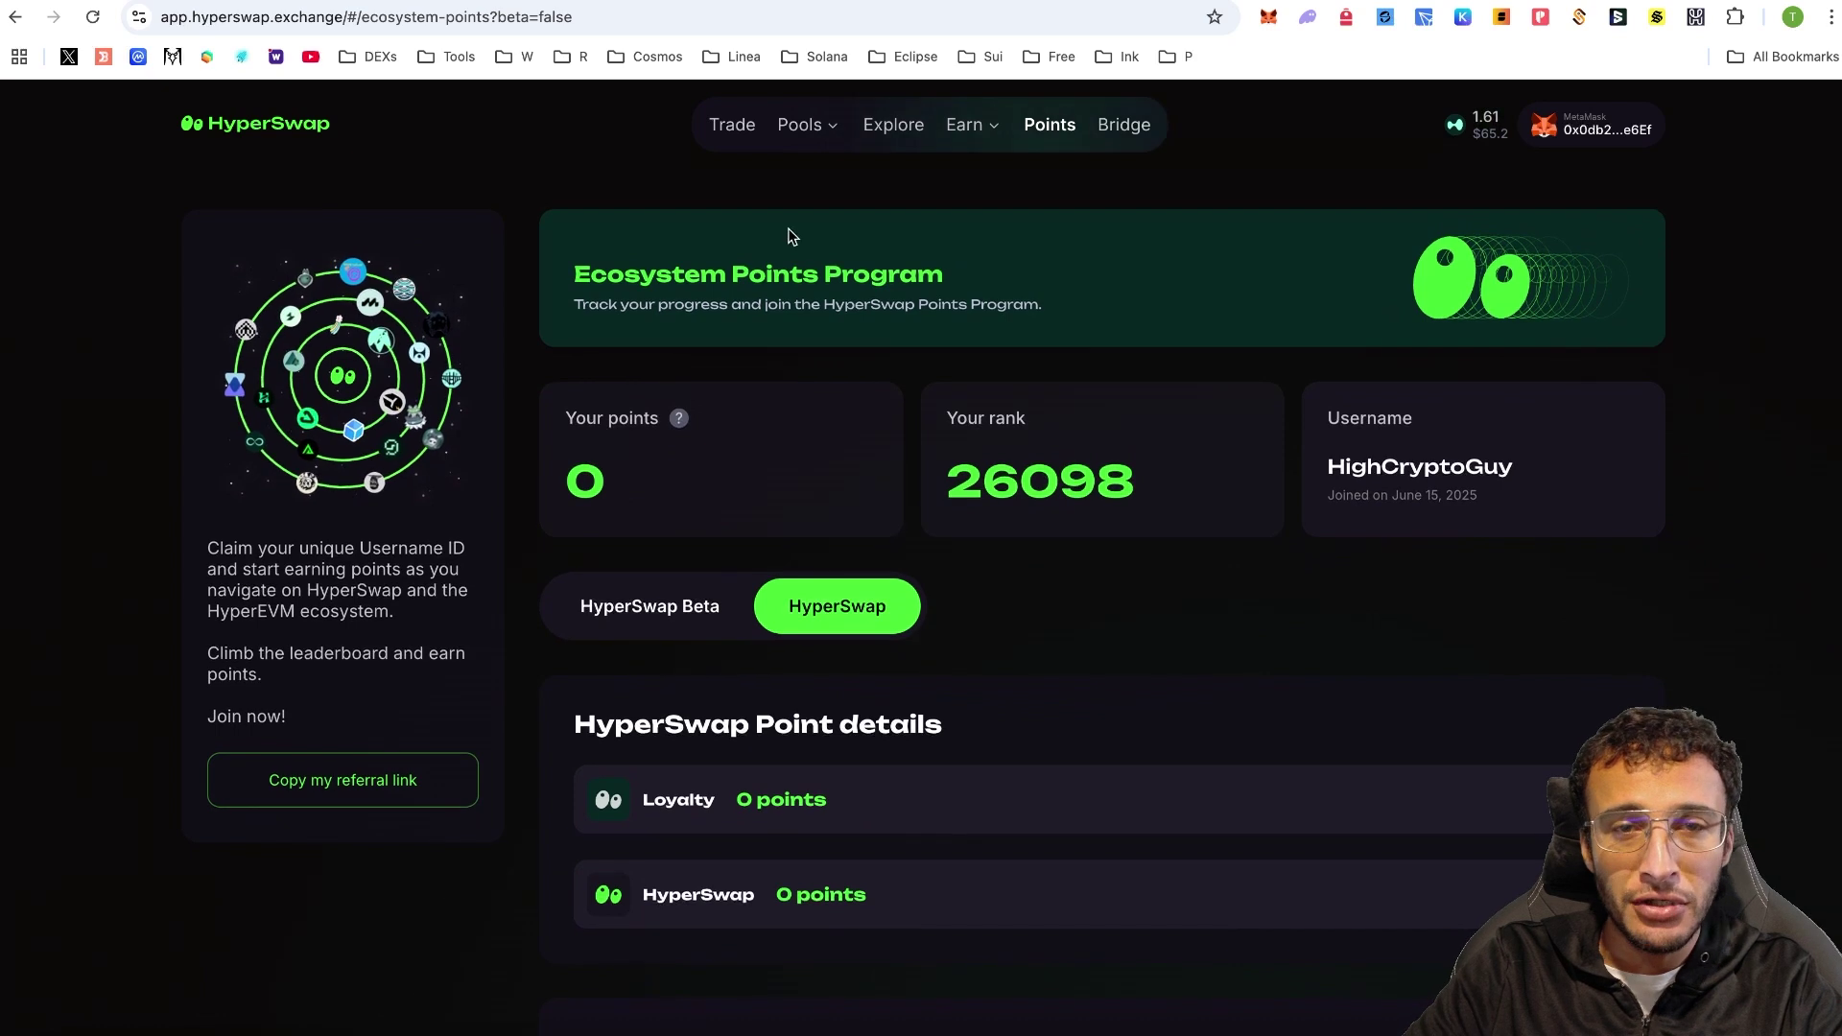
Step: Swap 0.1 HYPE for about 4.036 USD₮0, approving the transaction in MetaMask
click(734, 129)
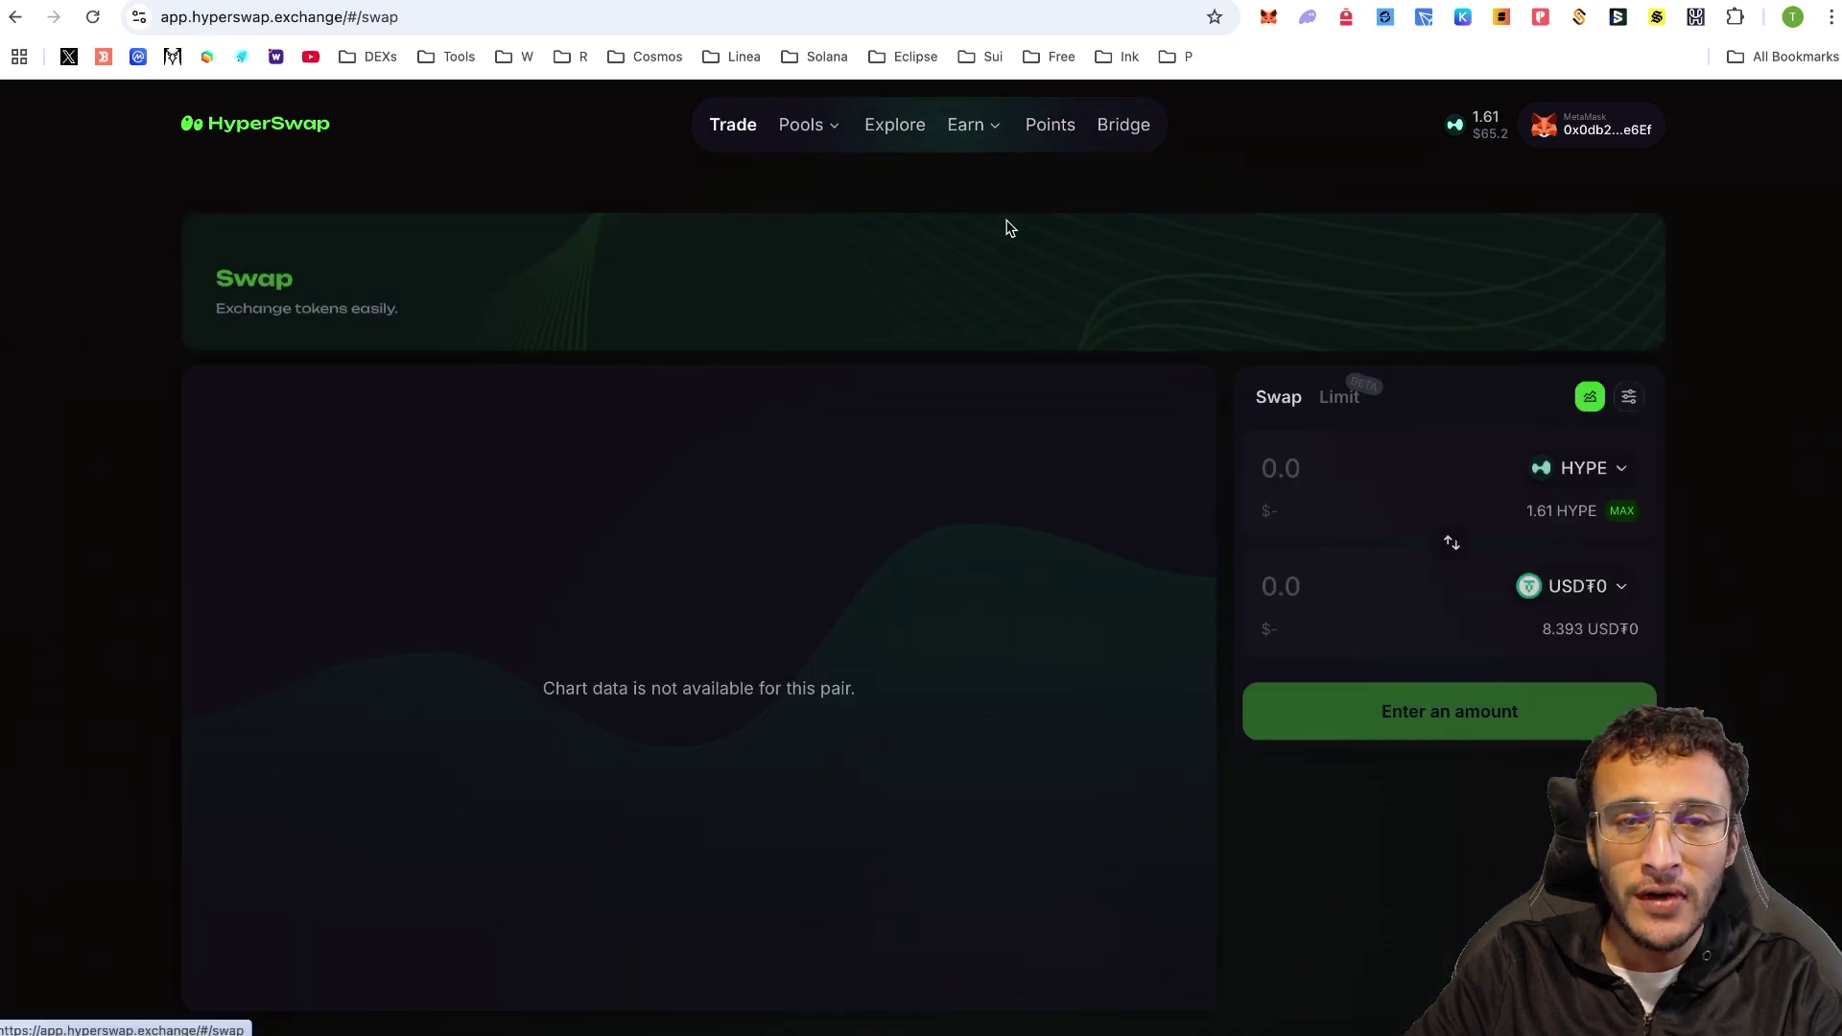
click(1348, 477)
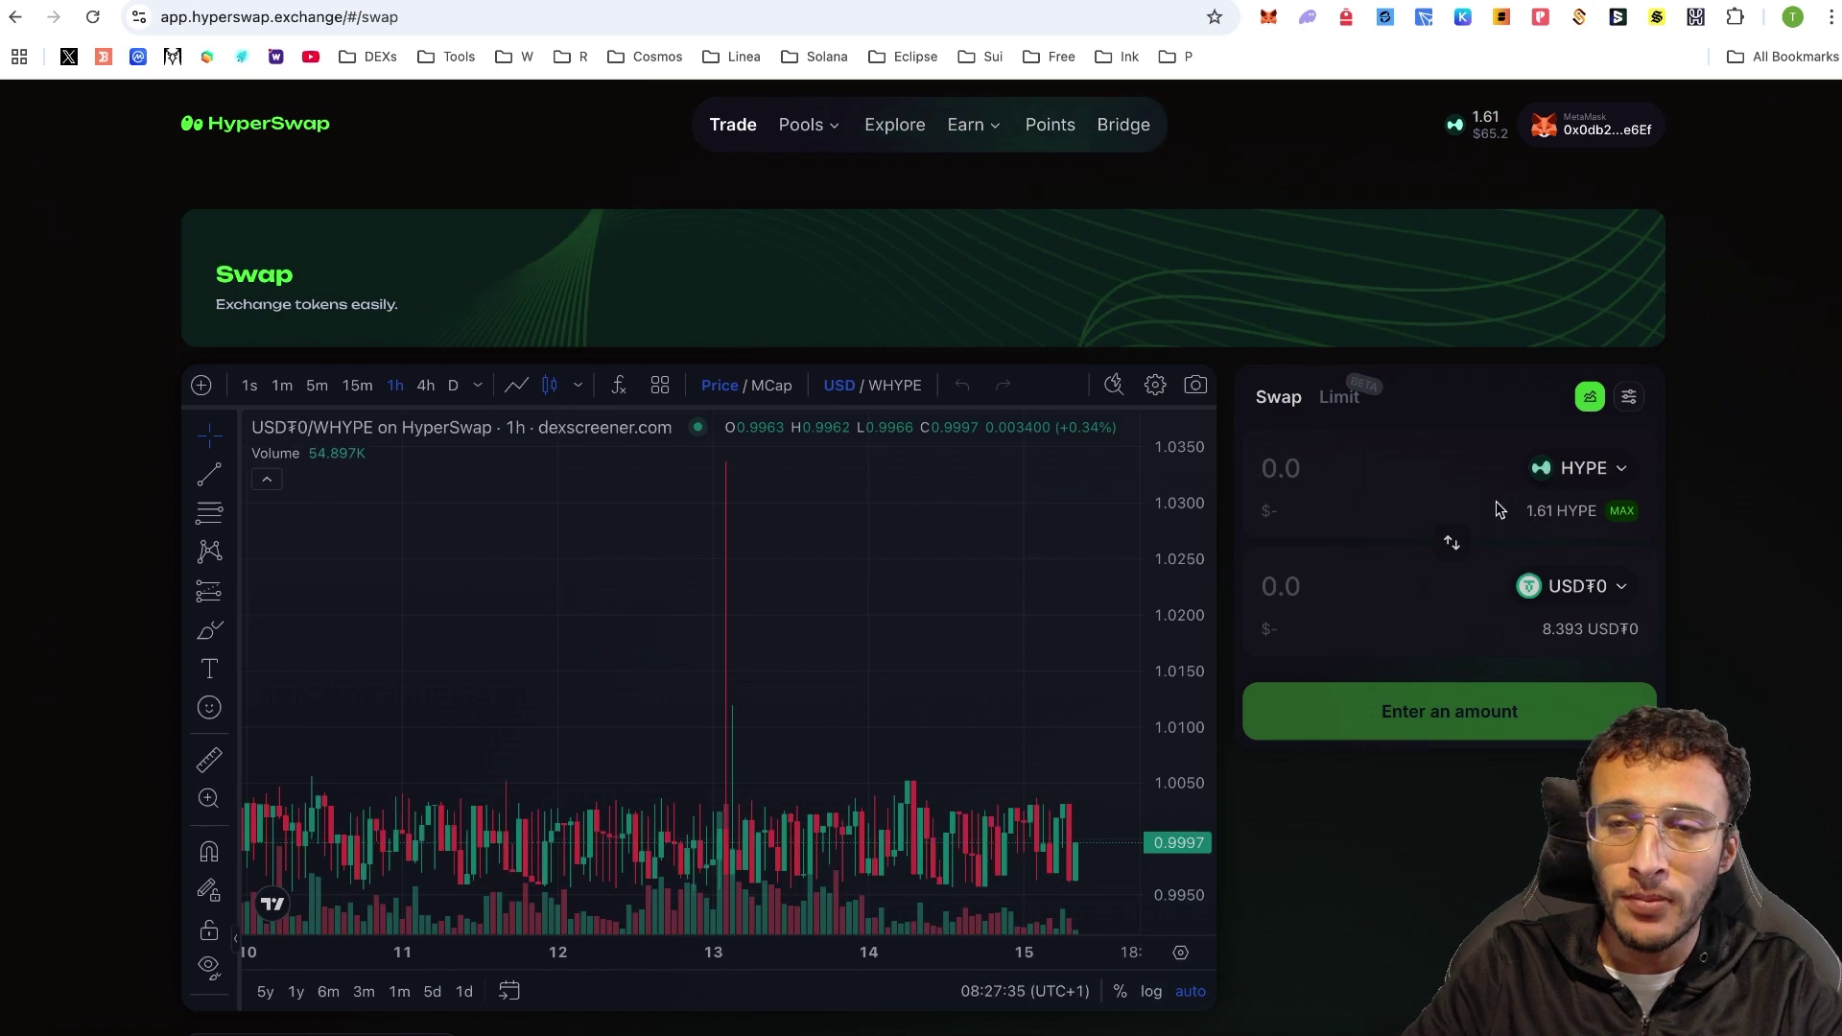
text(0.)
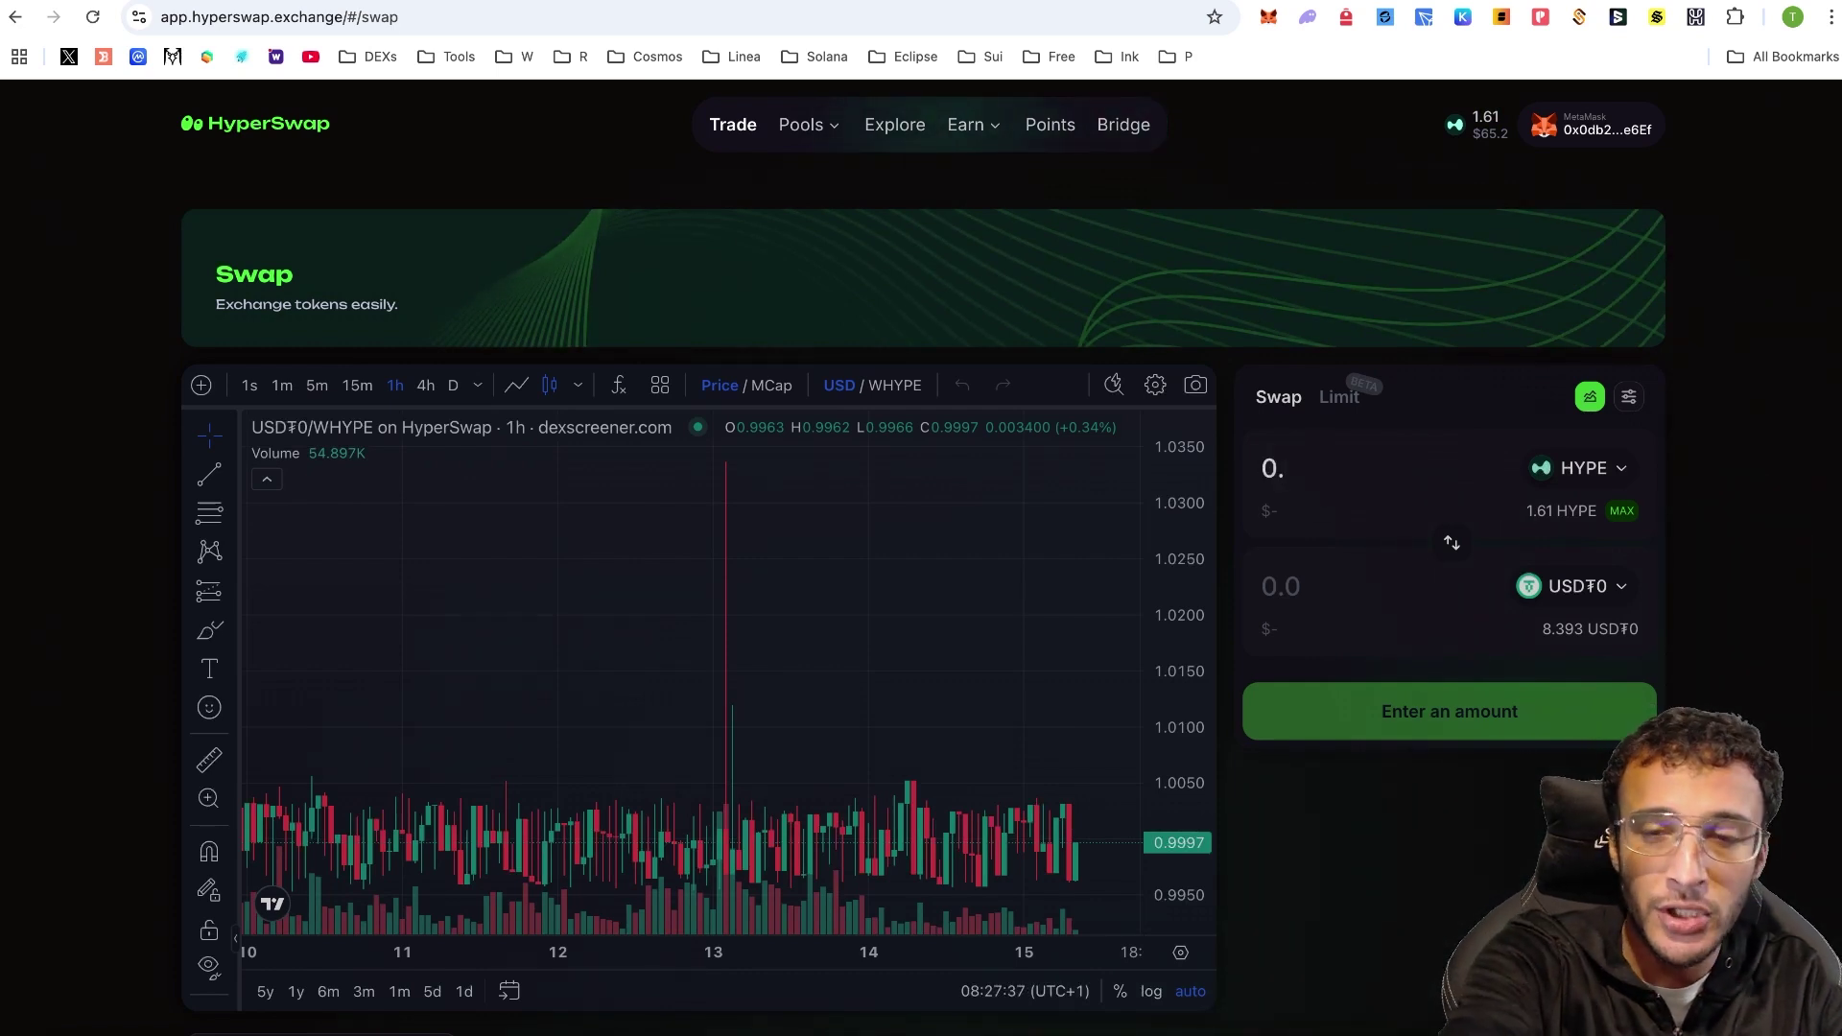
text(1)
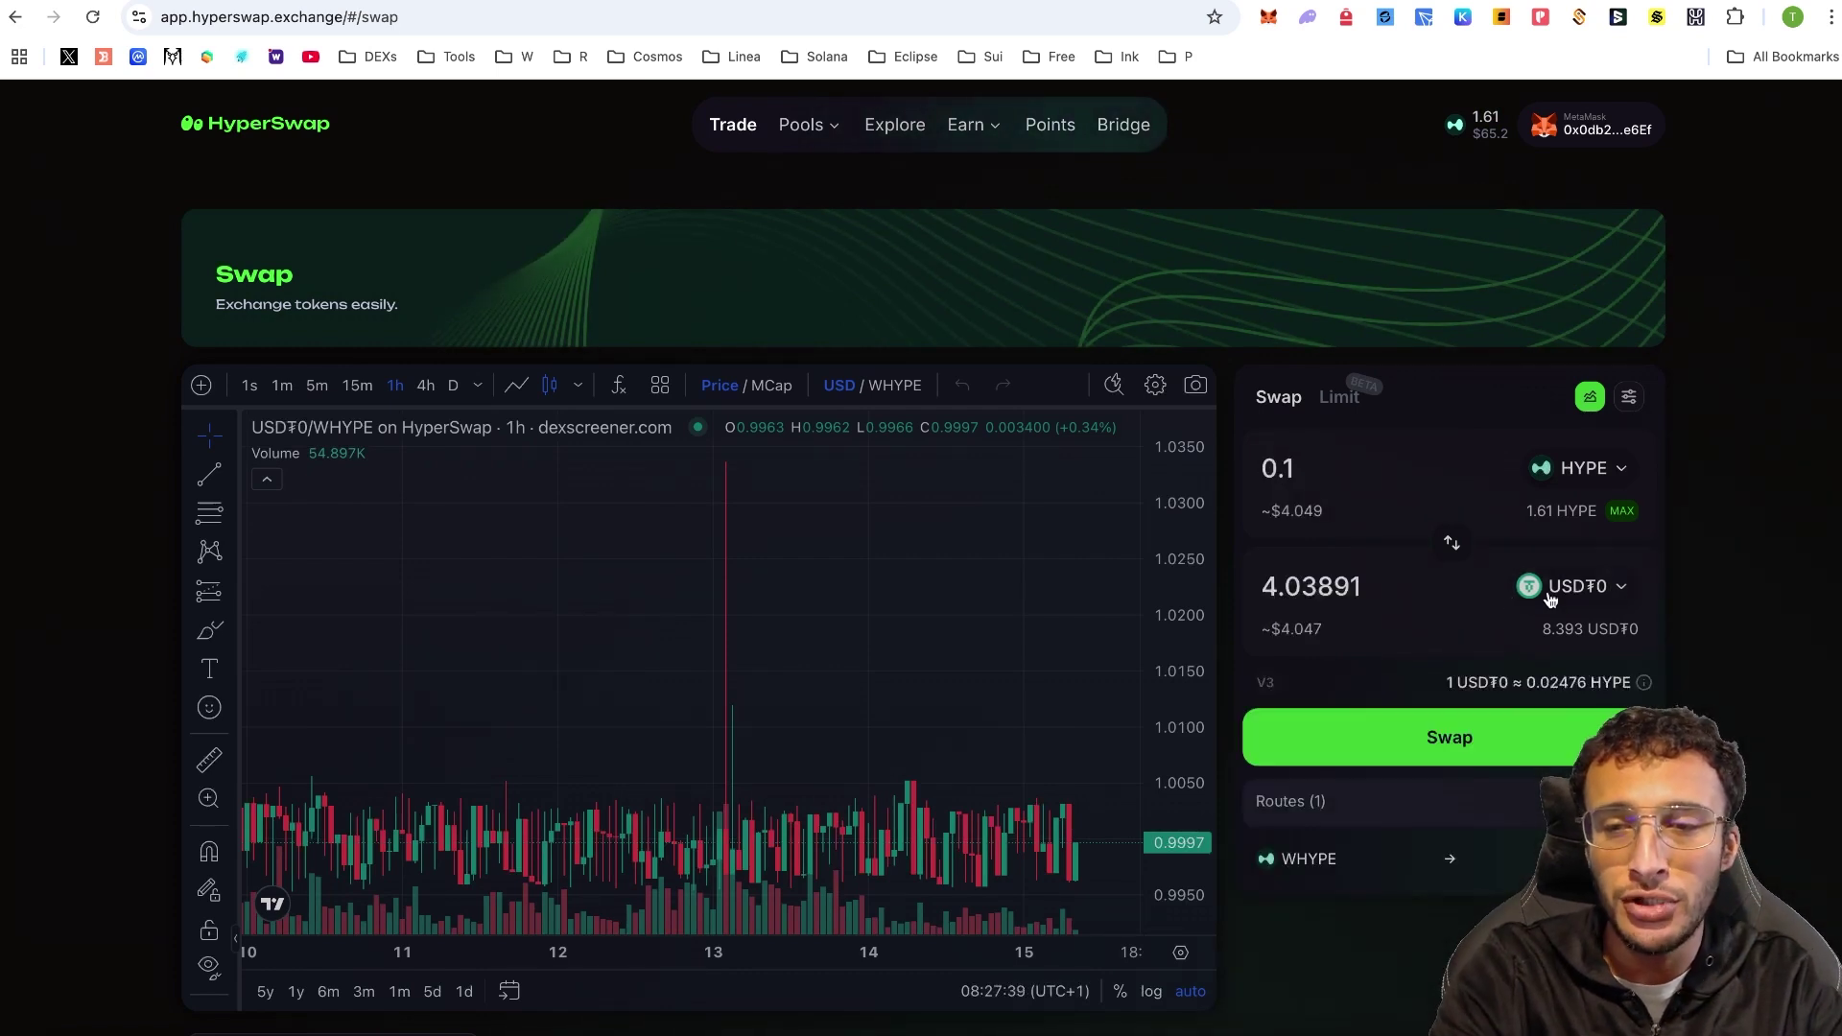
click(1563, 587)
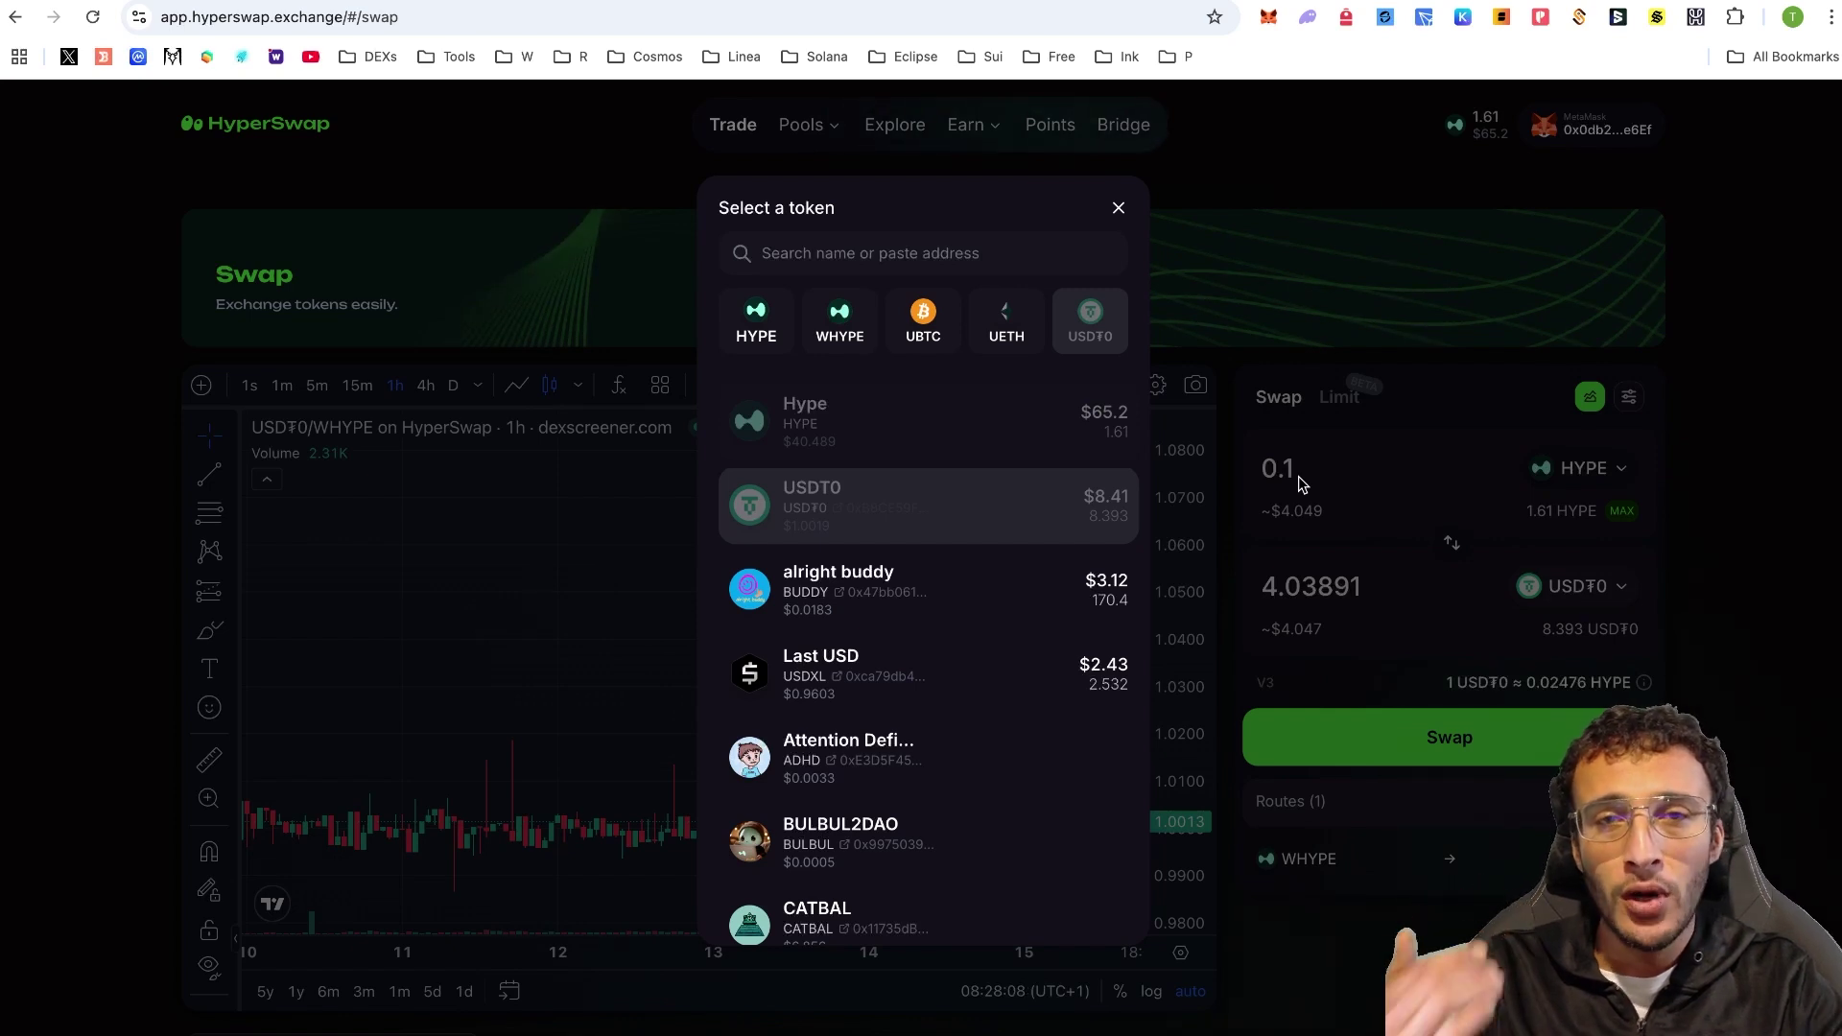
click(1506, 702)
click(1483, 735)
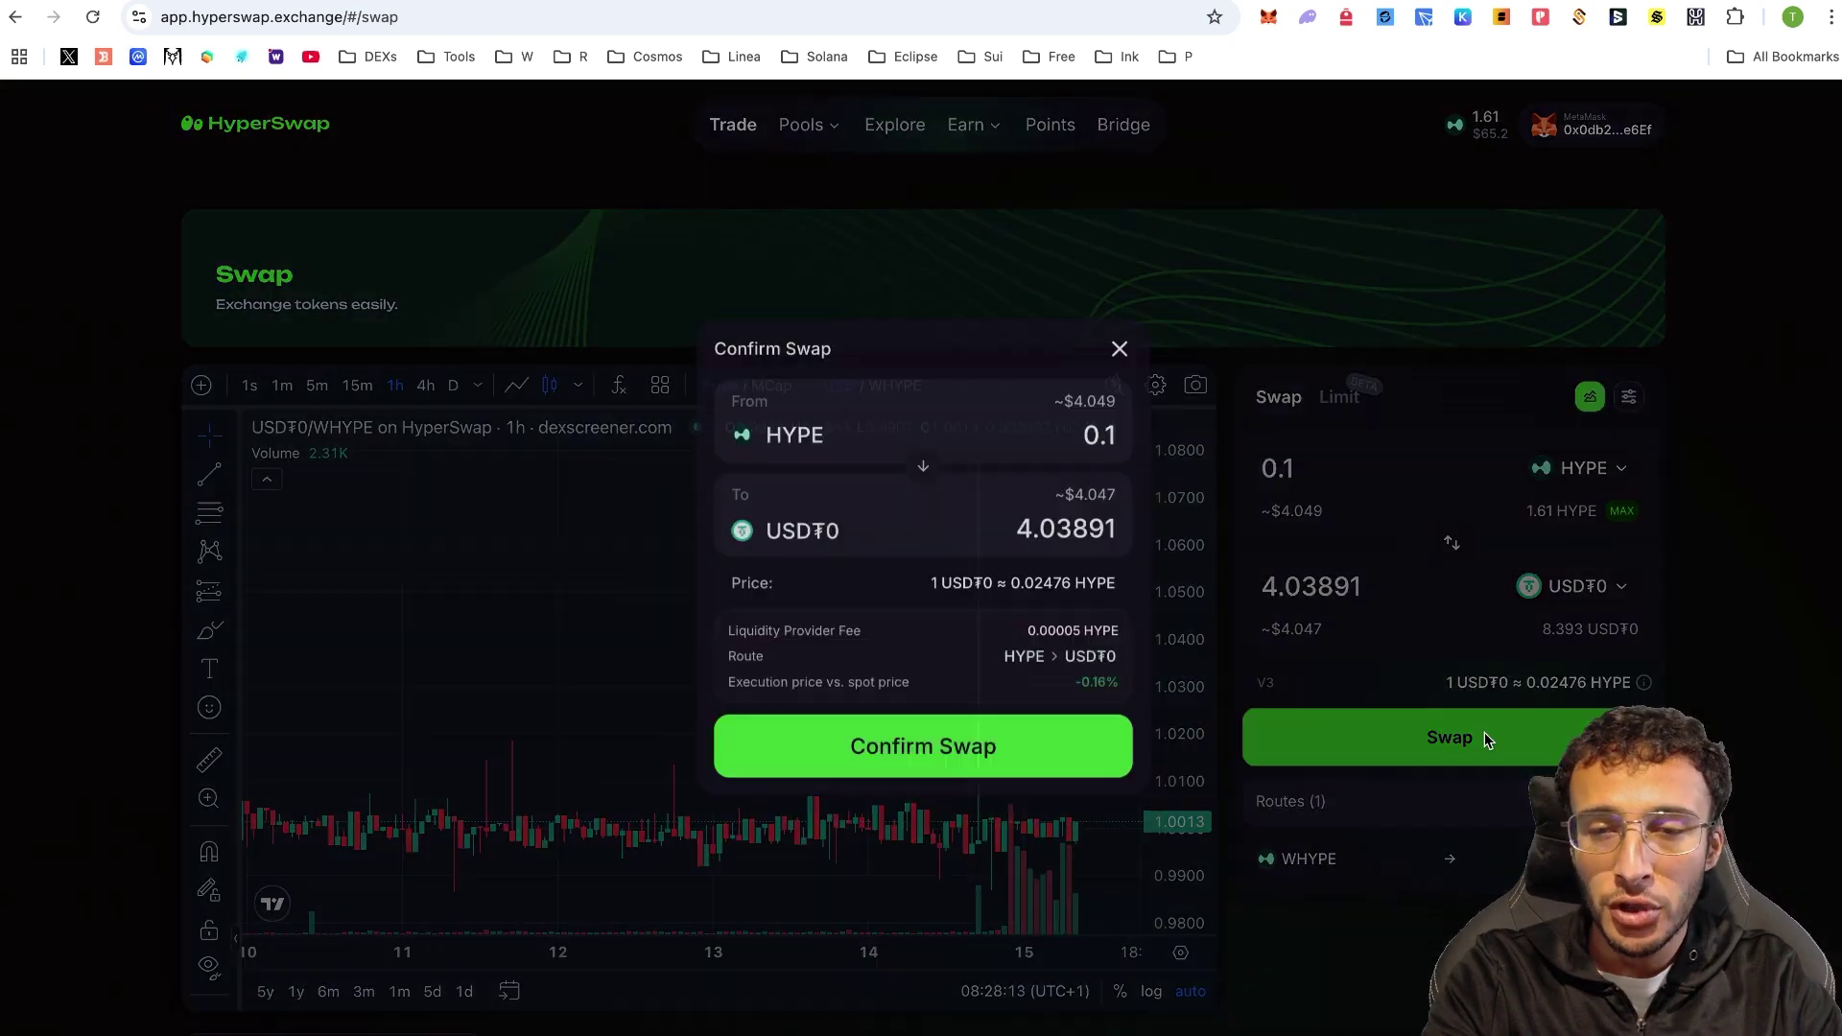
click(947, 743)
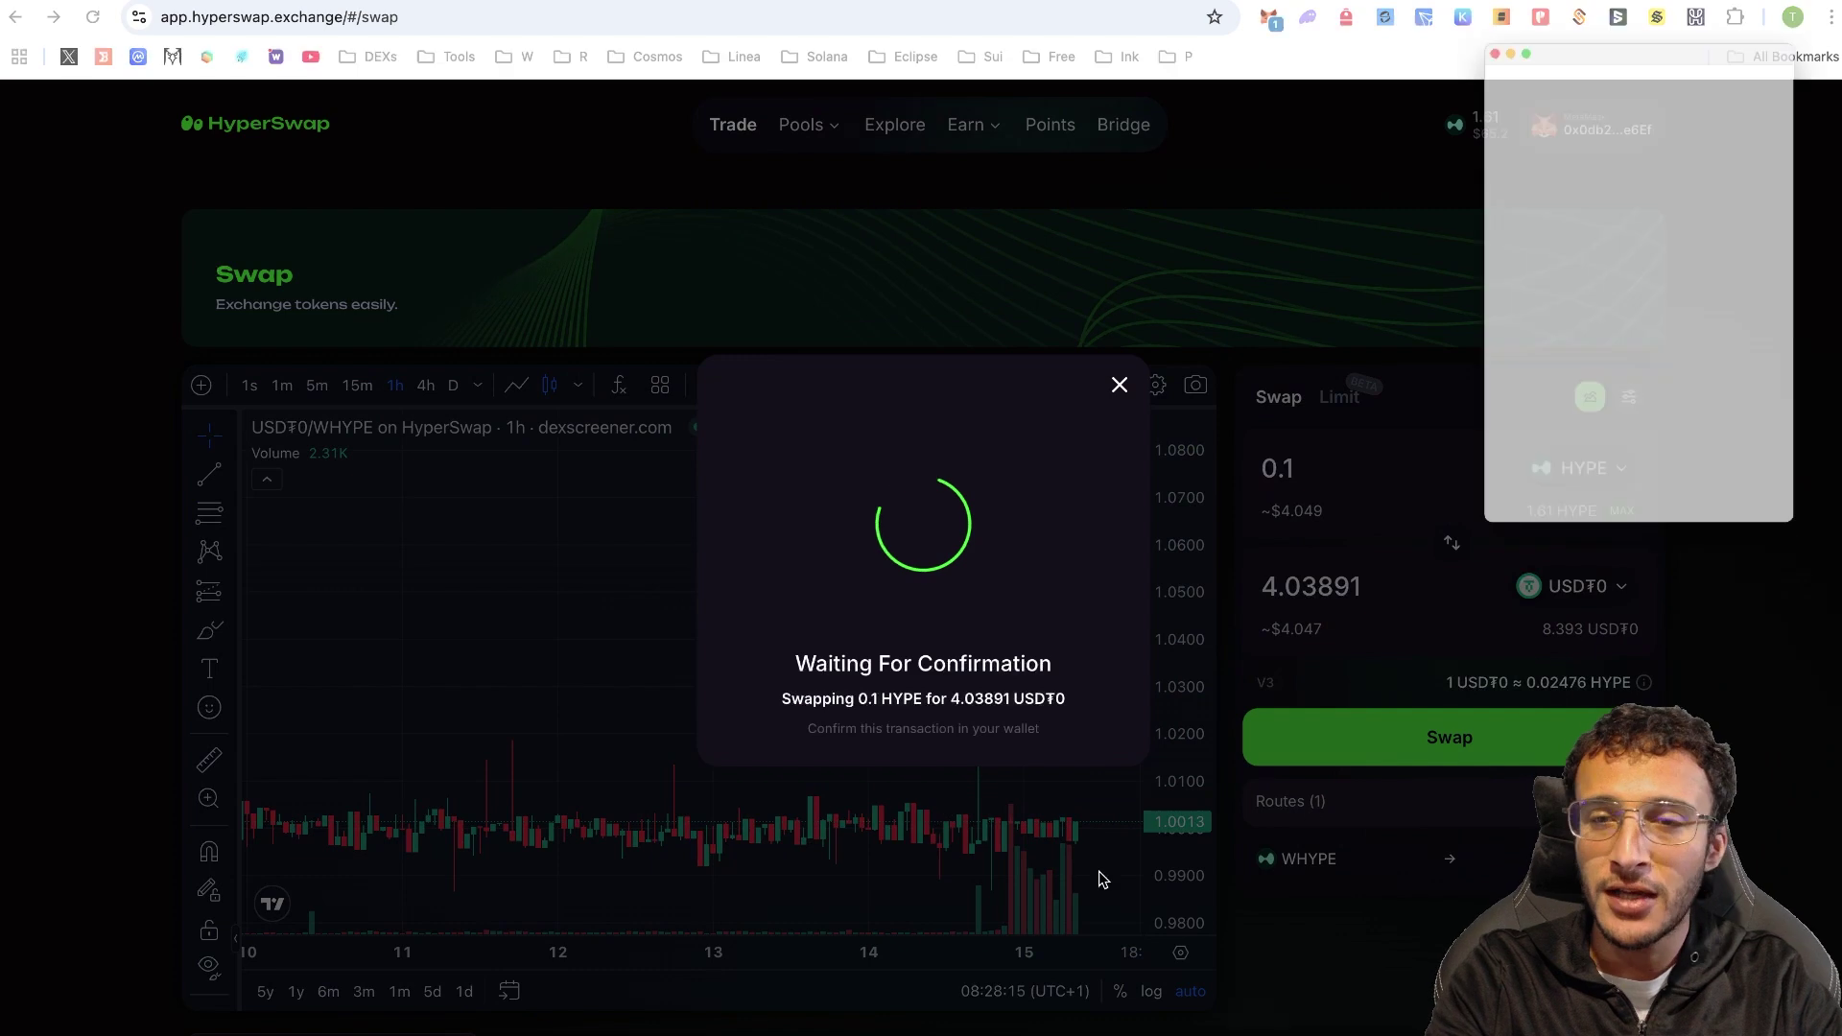
click(1743, 572)
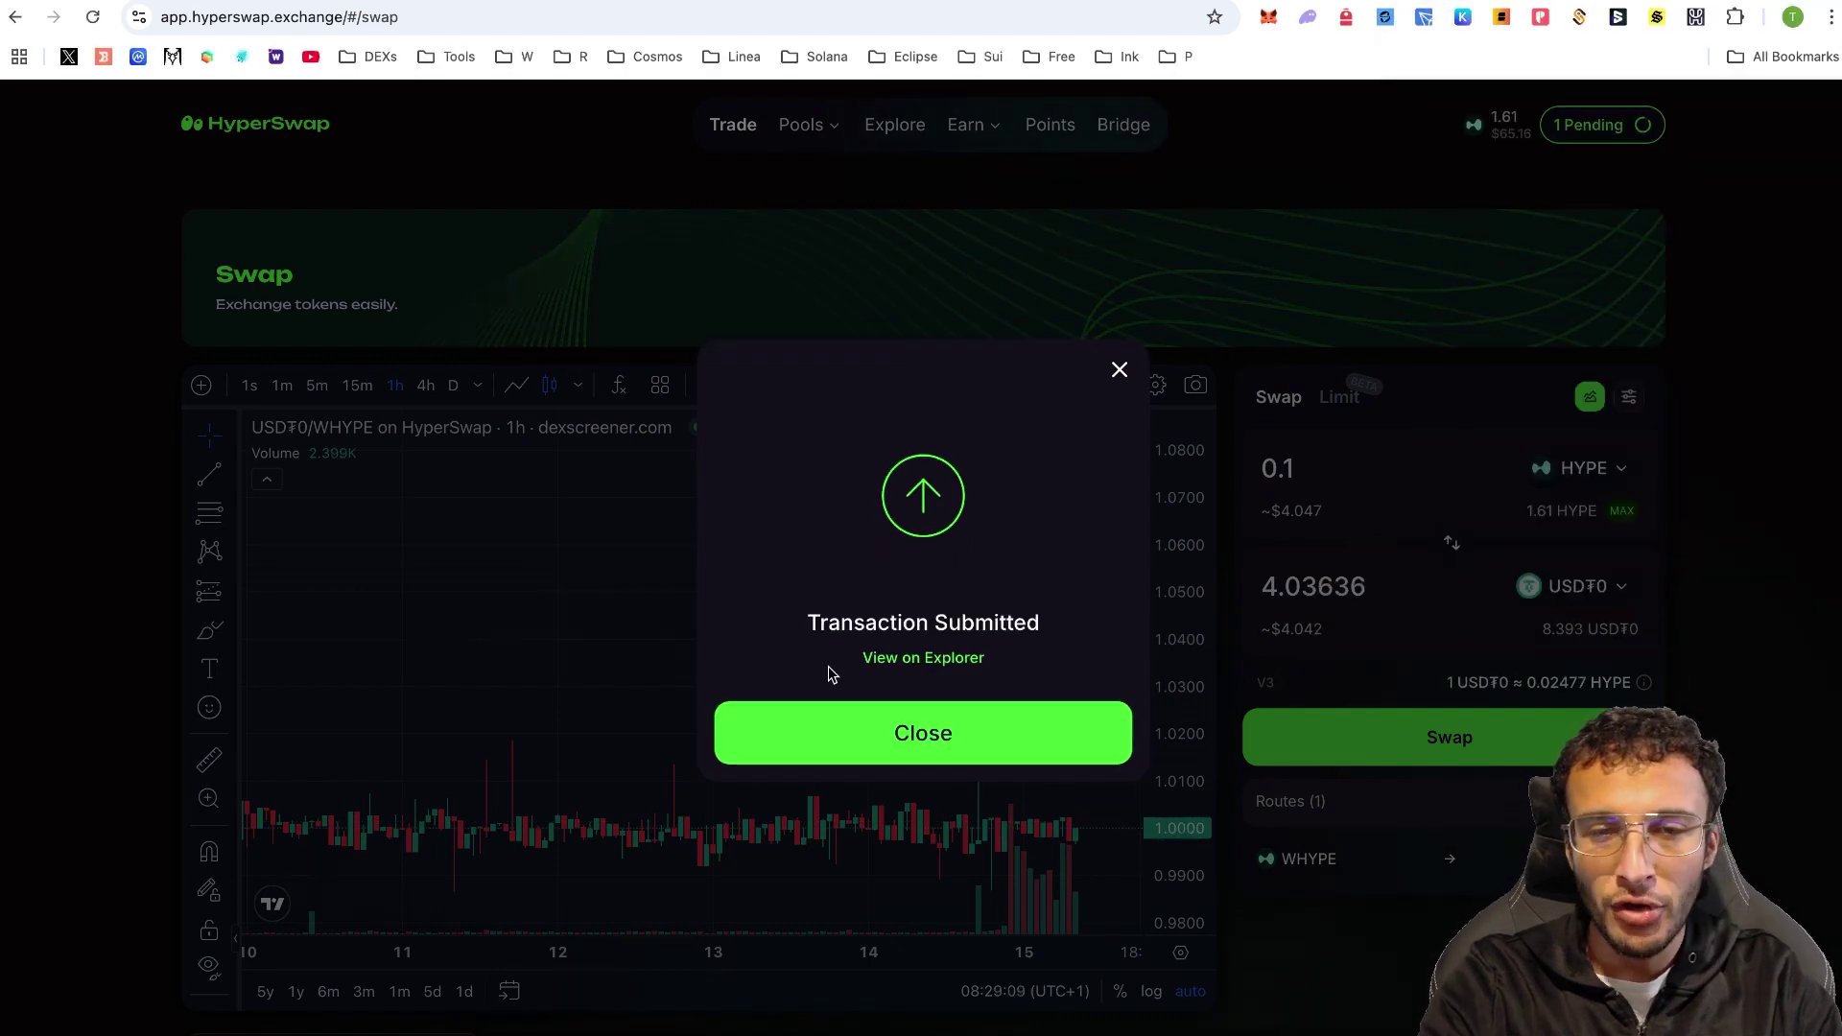
click(922, 735)
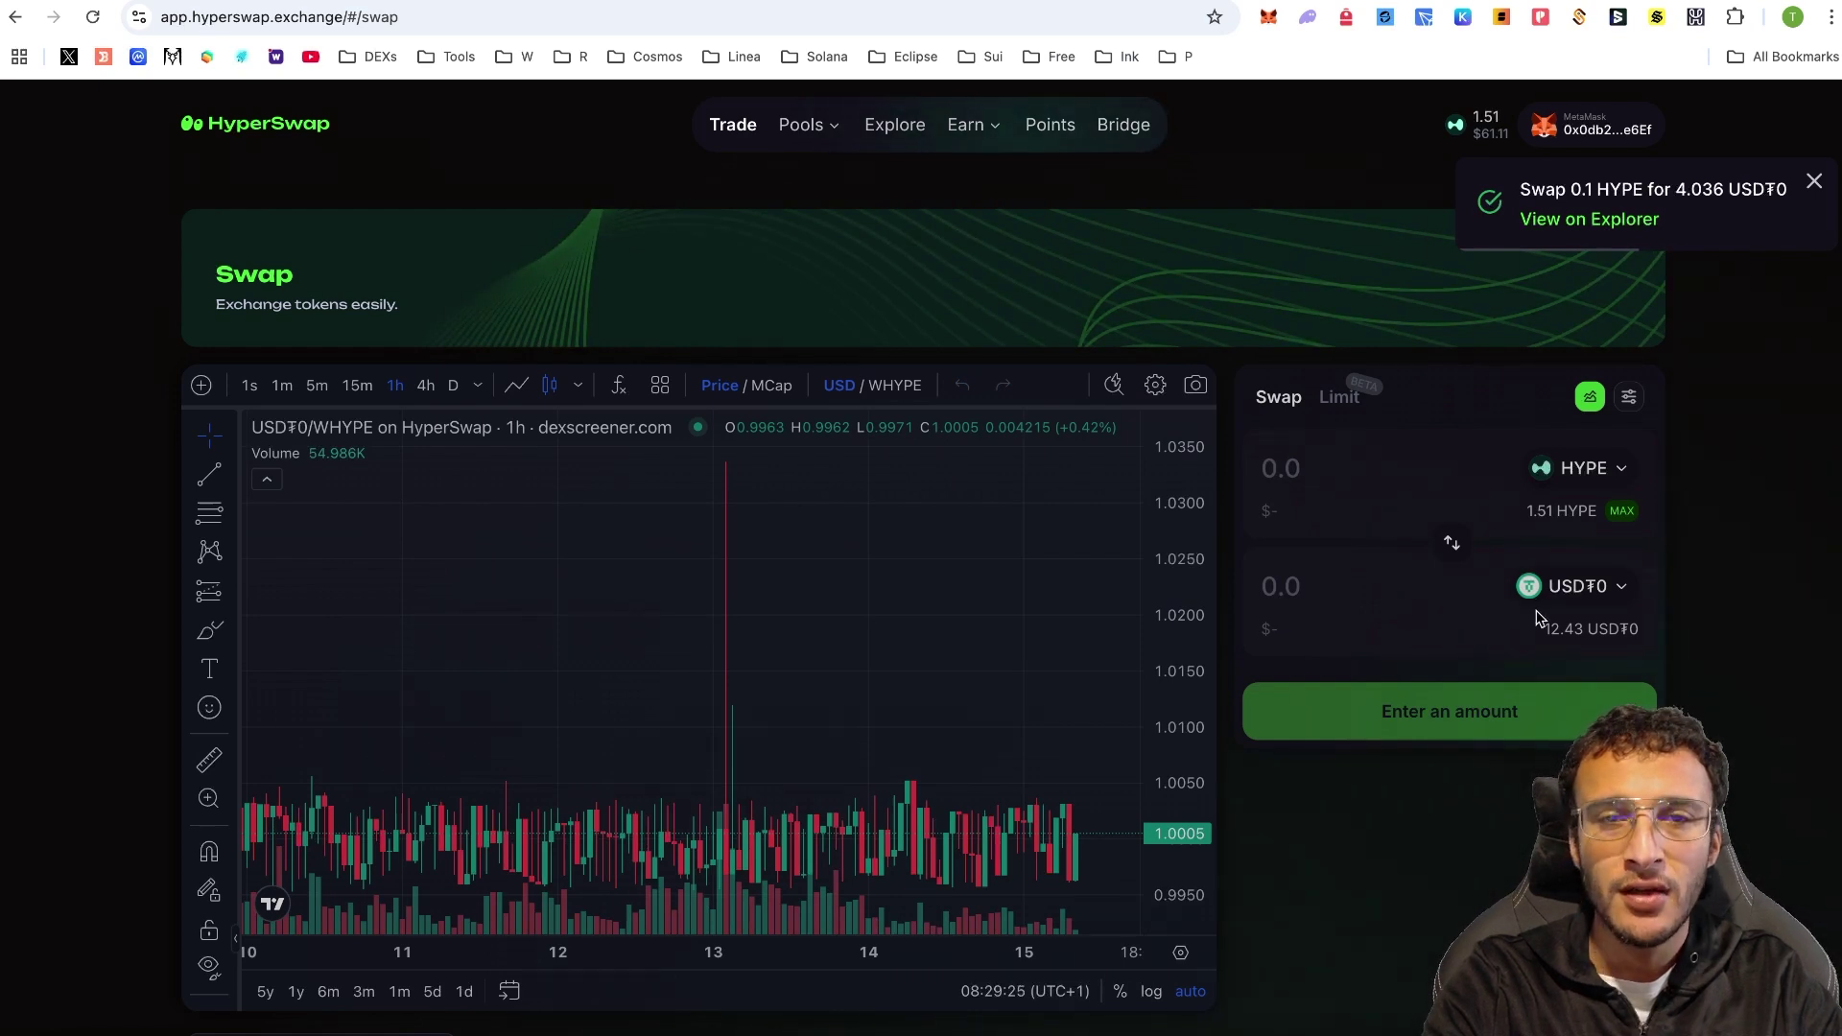
Step: Check 0 points and rank 26098 under Beta and HyperSwap details, then return to Trade
click(1035, 126)
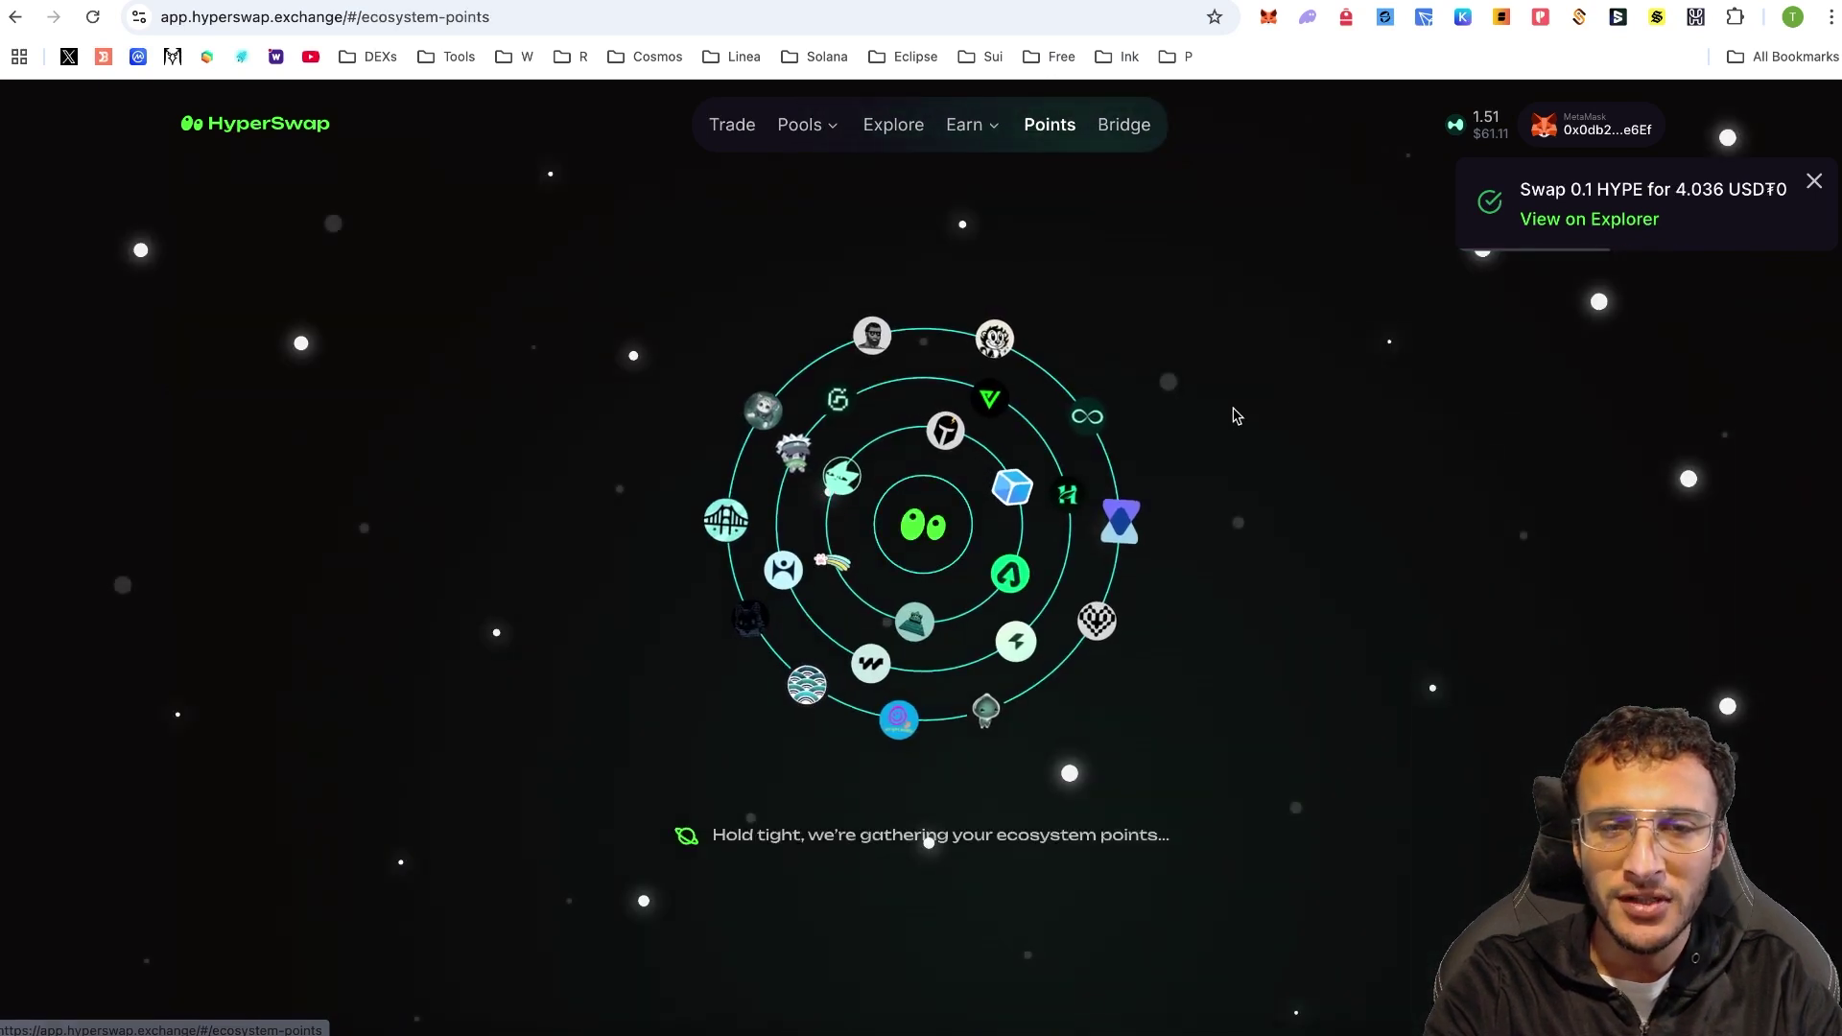
mouse_move(684, 422)
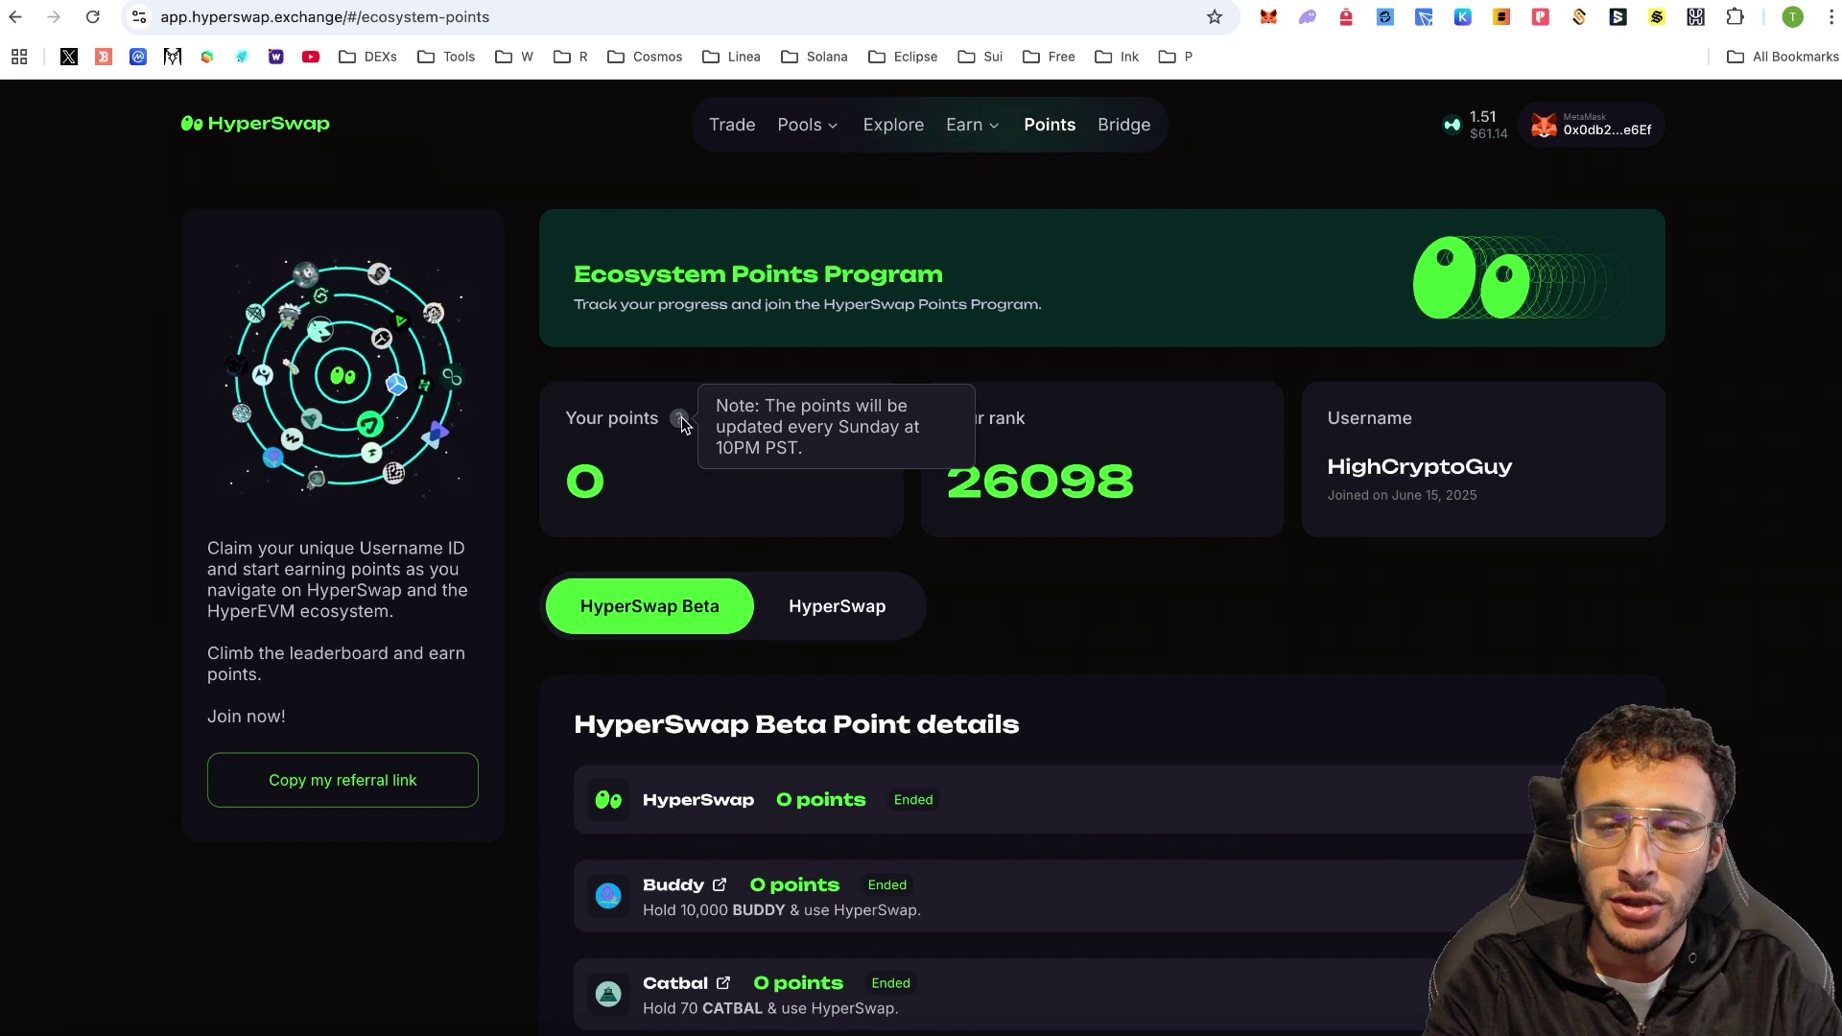
scroll(1059, 440, down, 3)
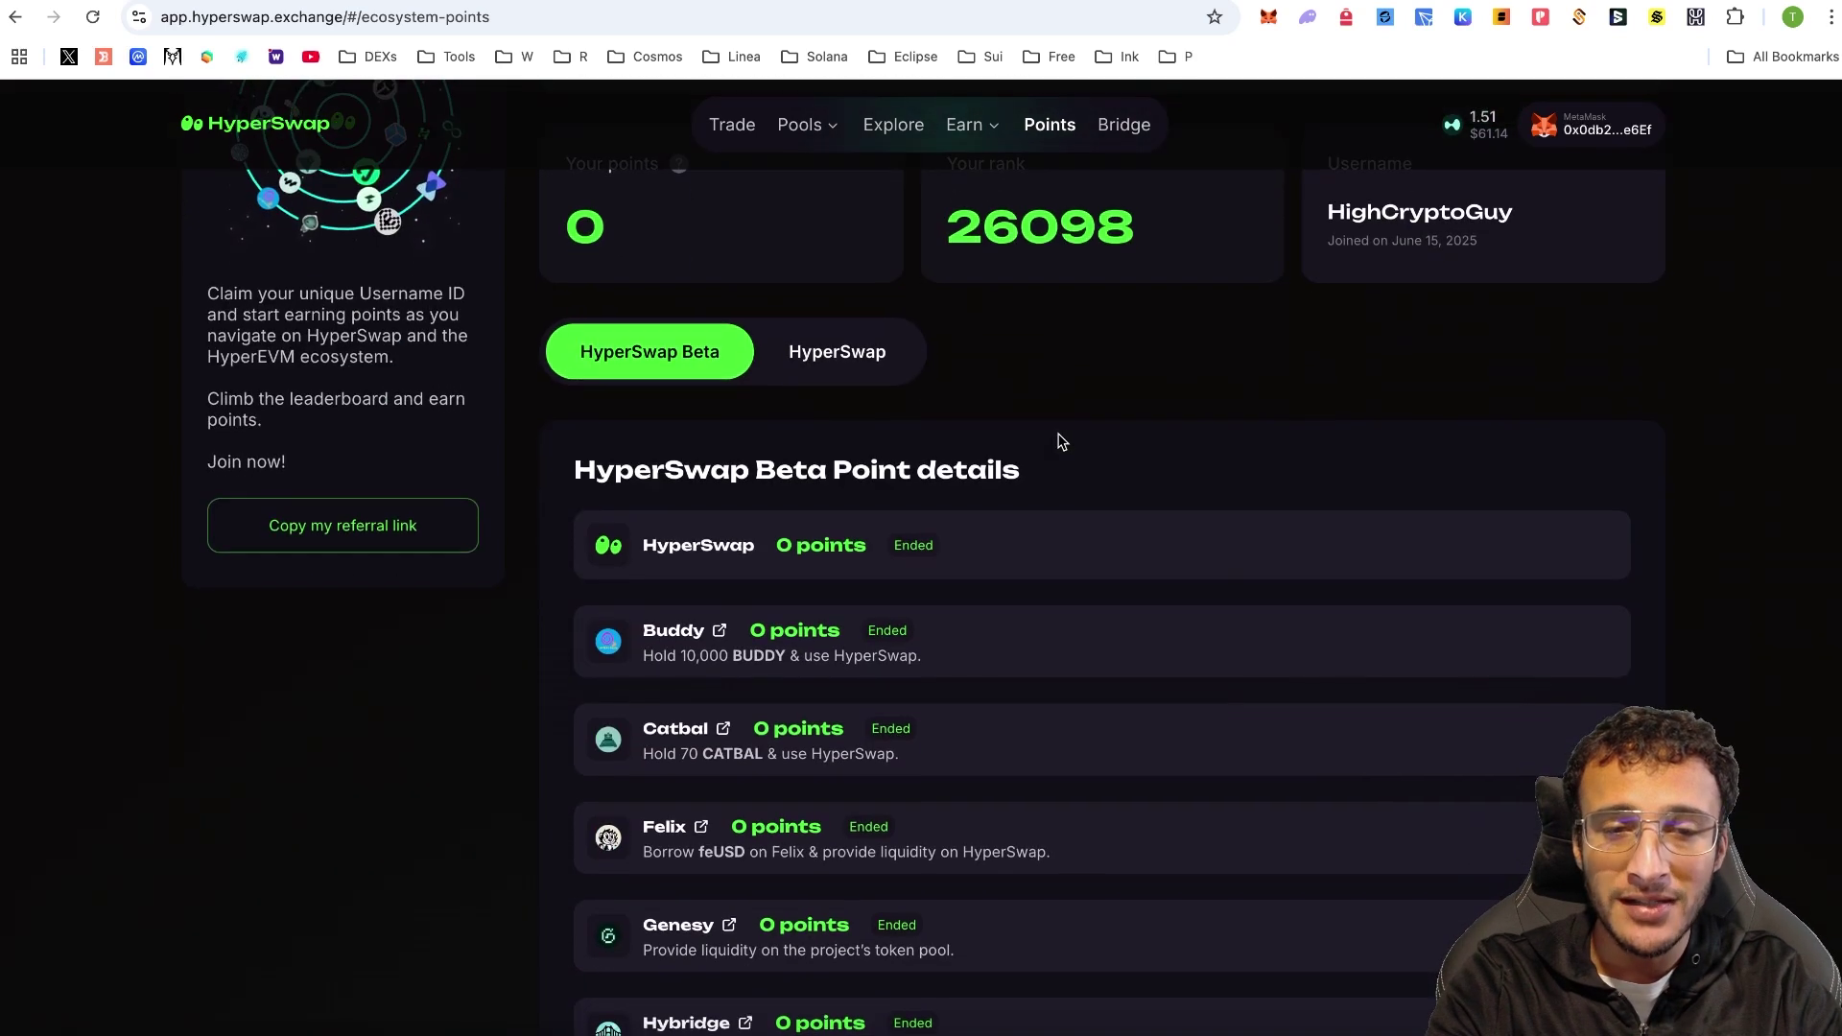
click(888, 372)
scroll(1319, 383, up, 3)
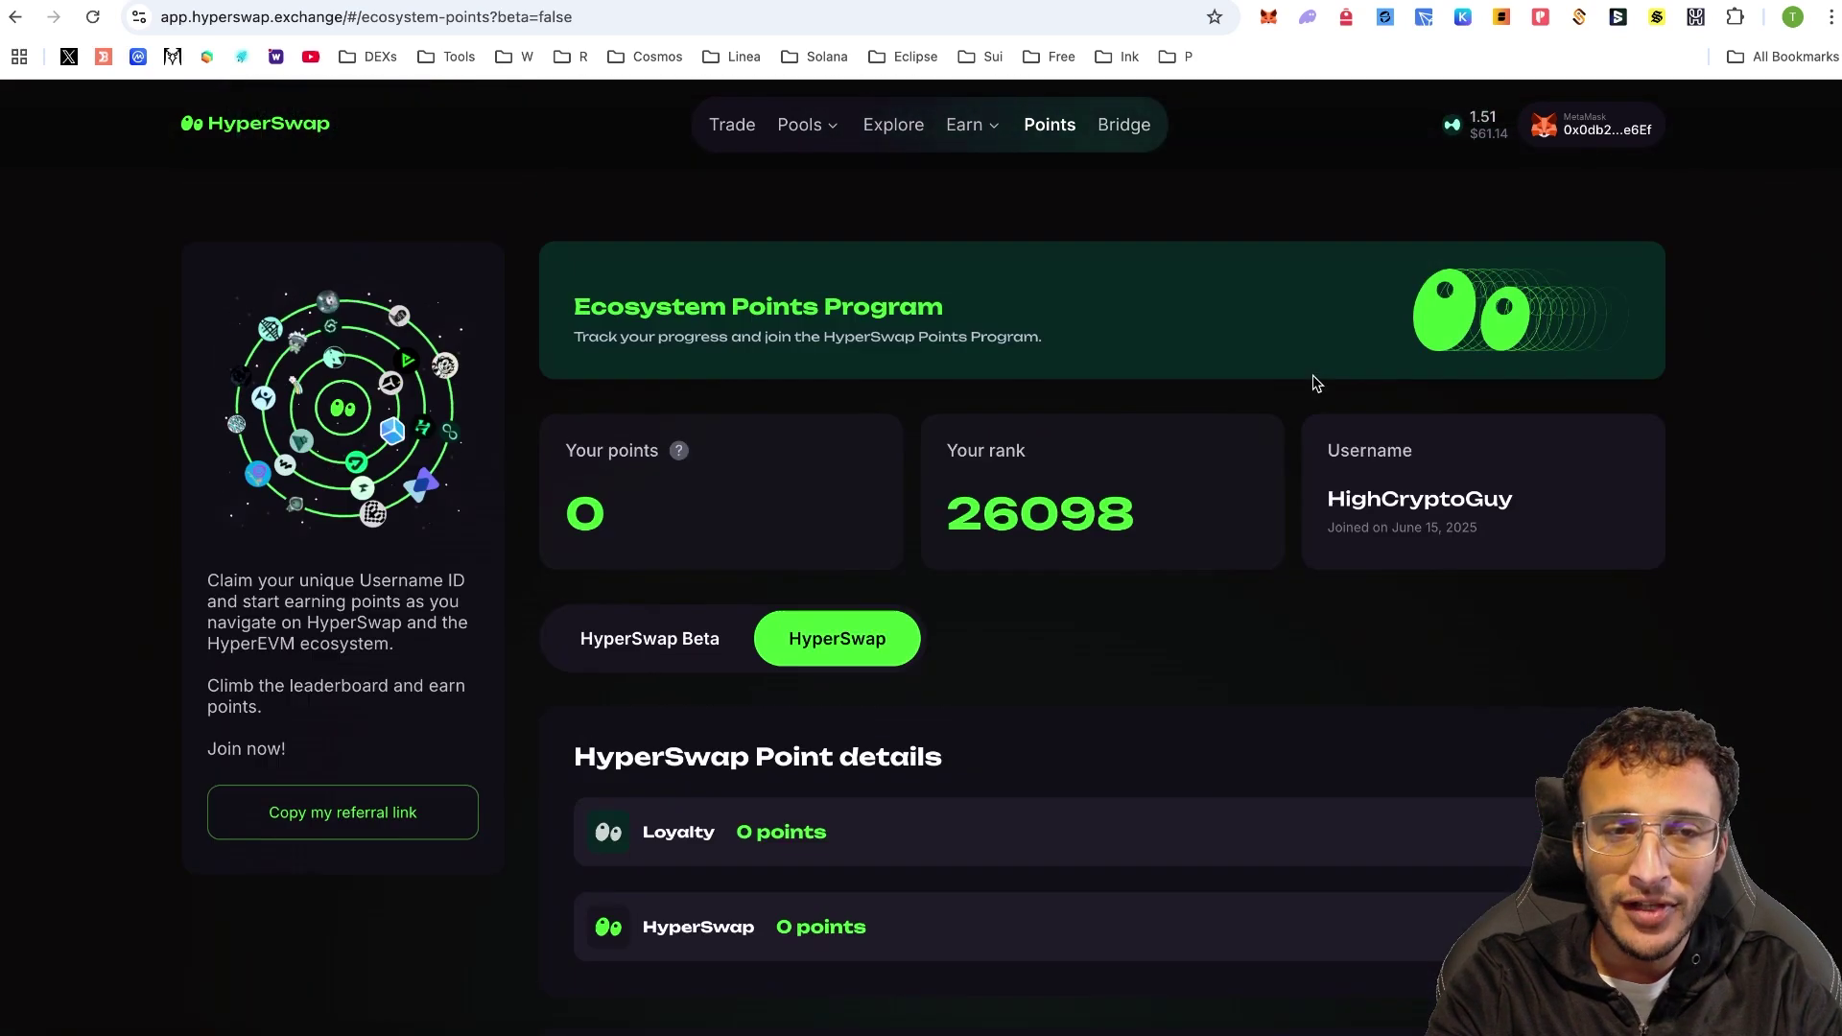
click(747, 138)
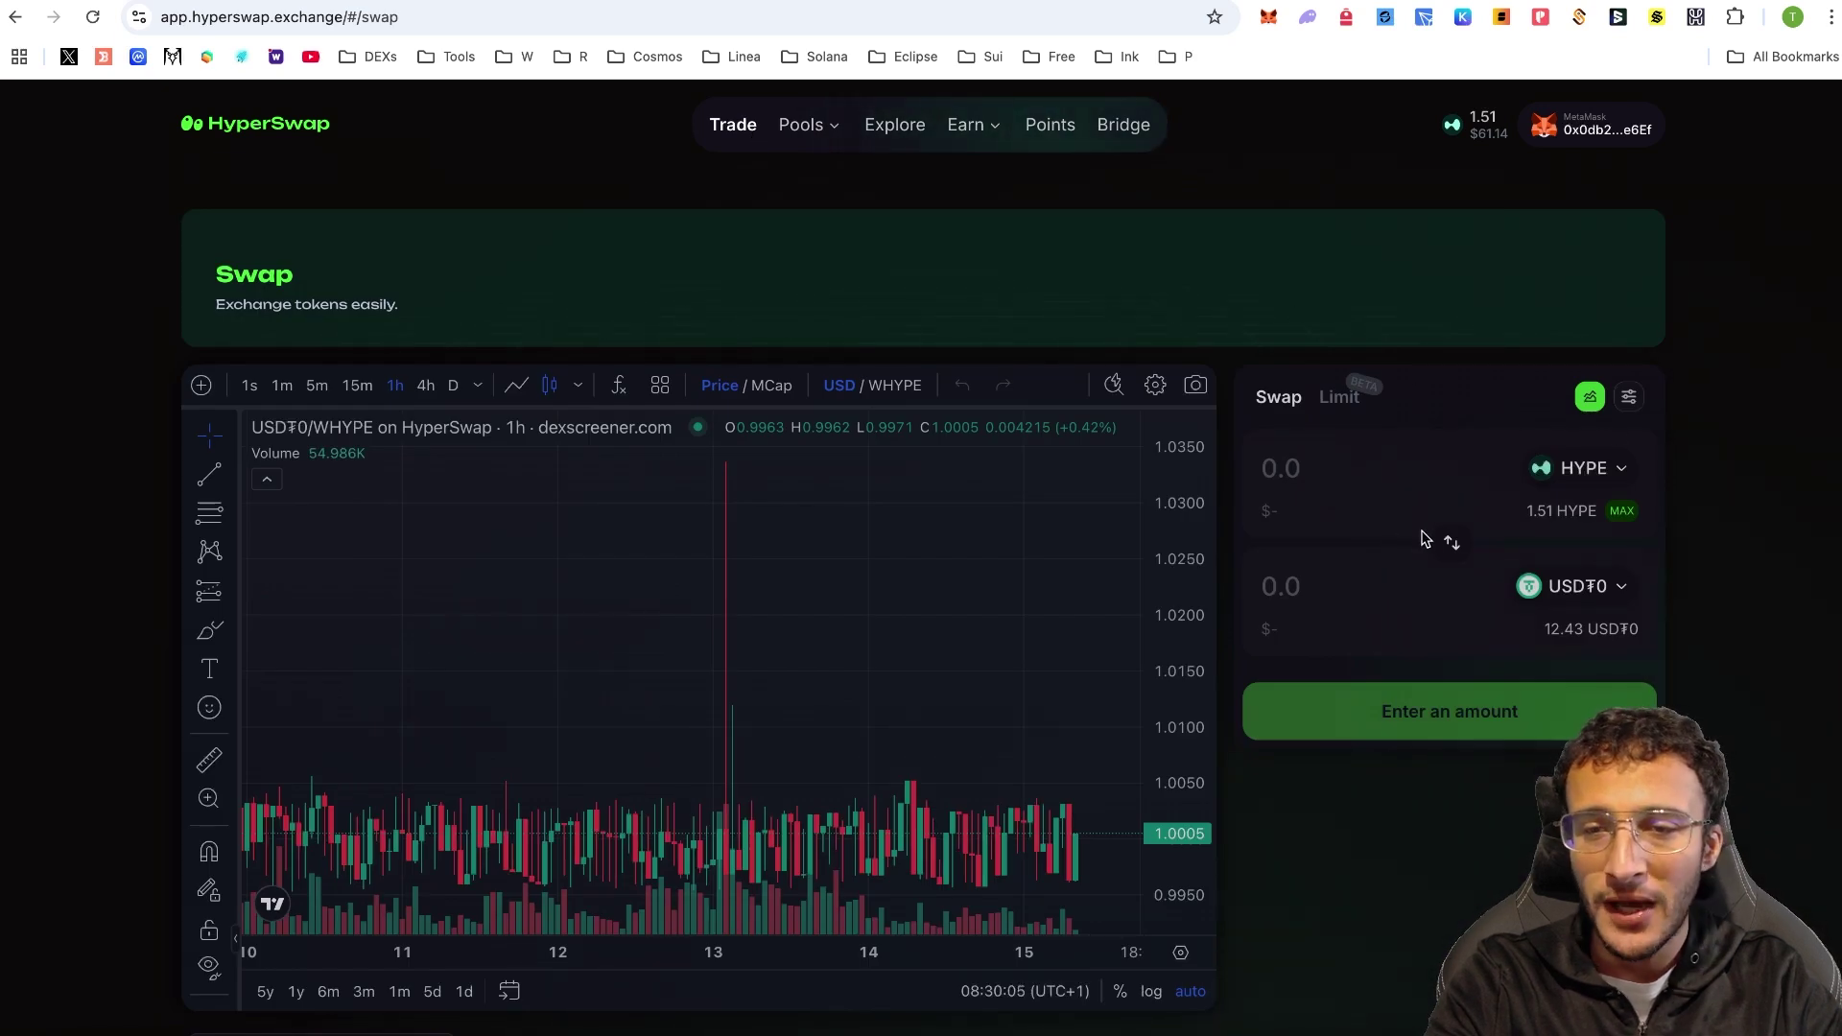
click(1561, 589)
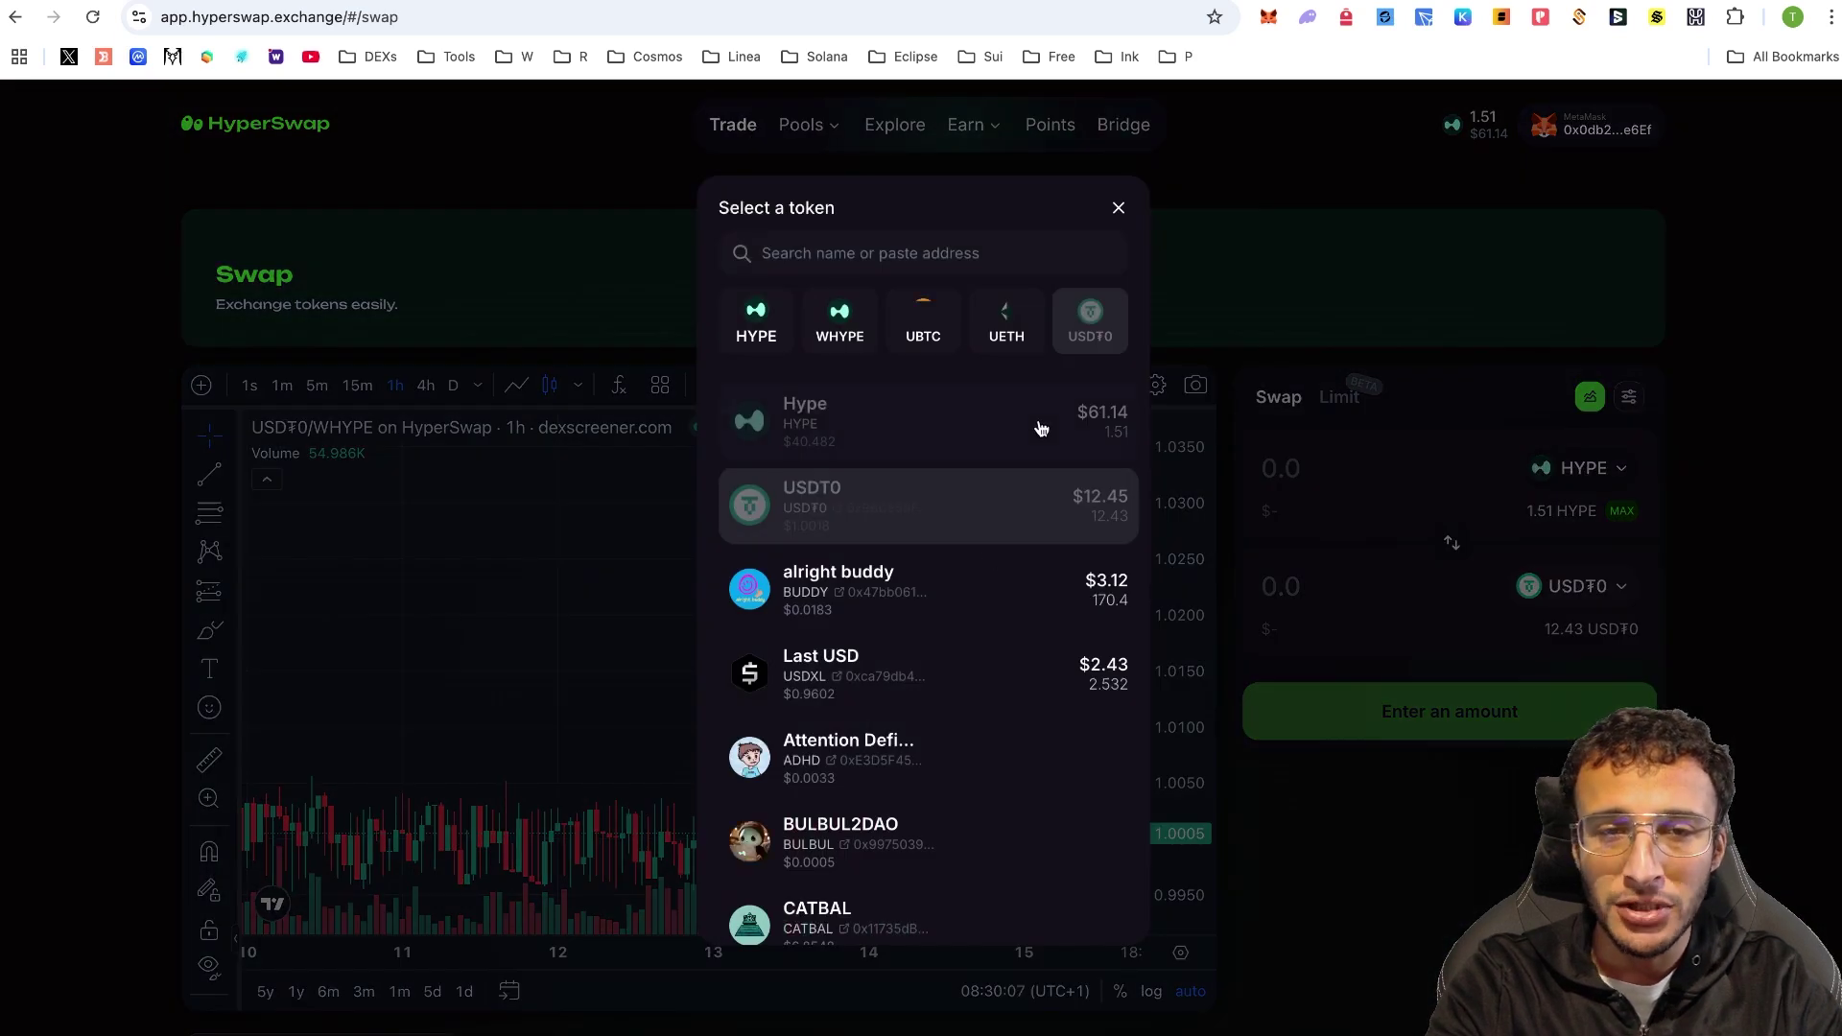
scroll(1040, 429, down, 12)
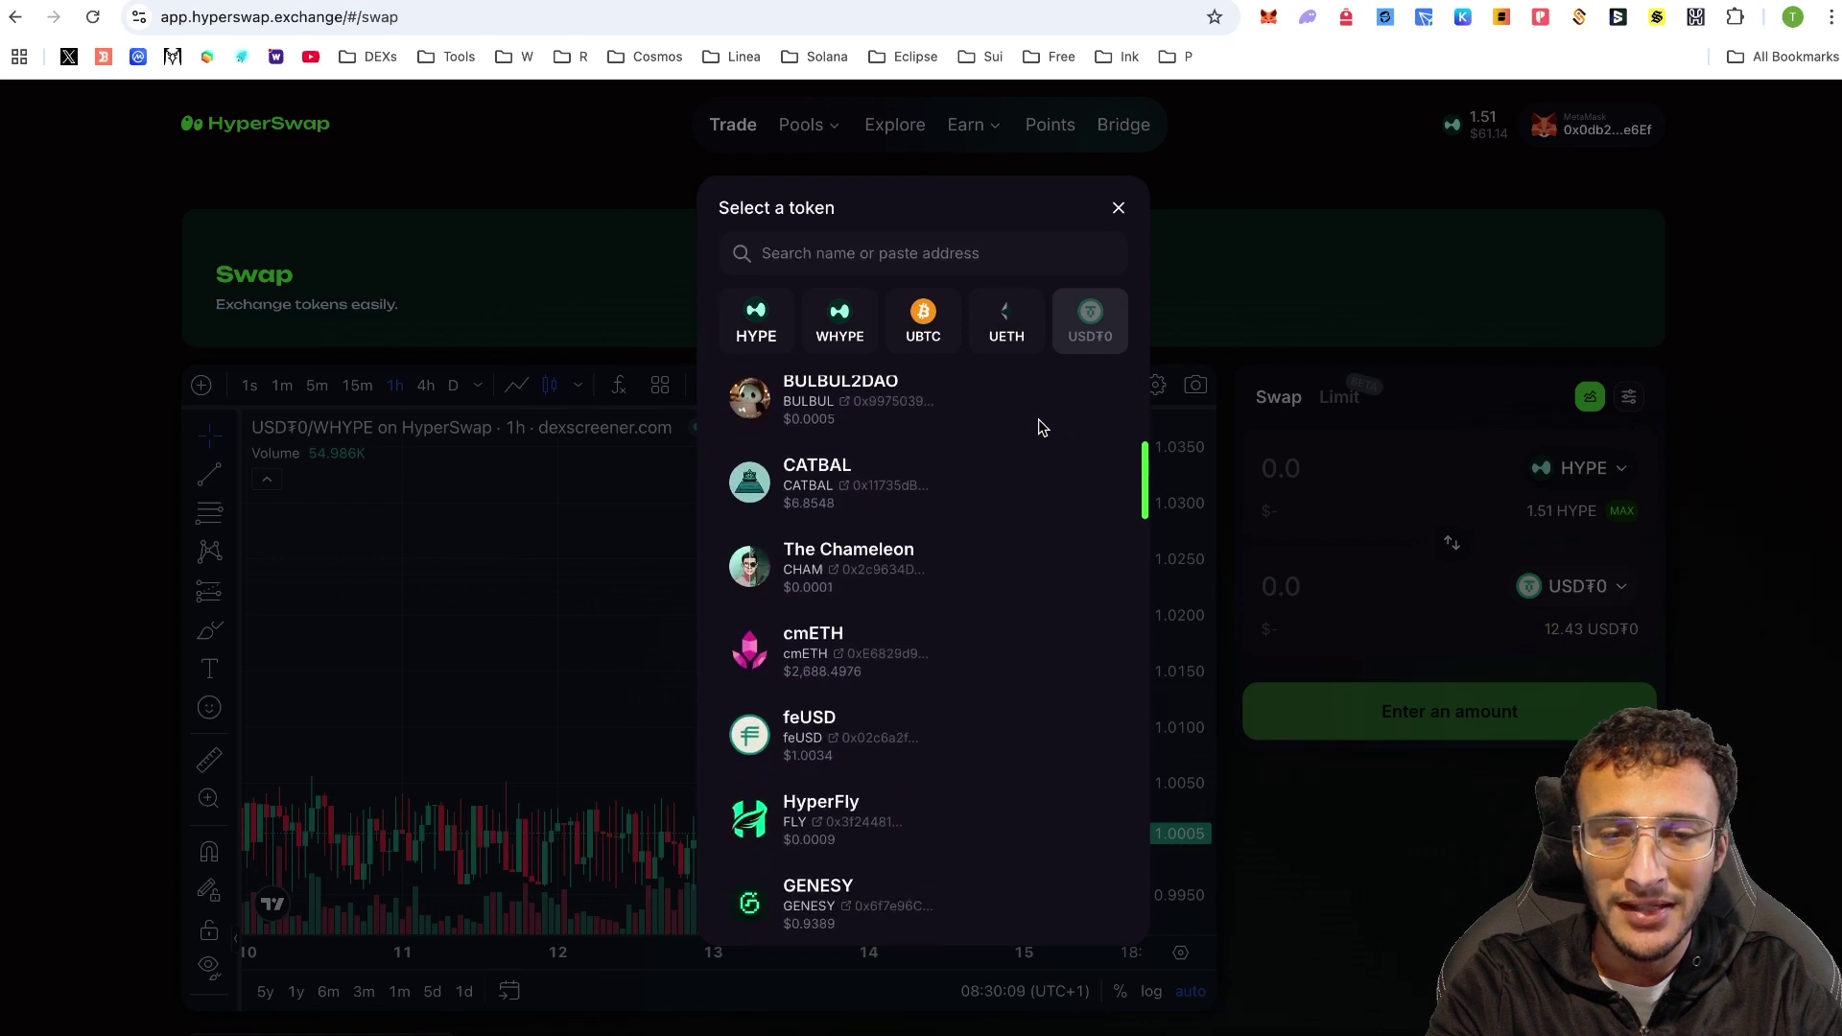
scroll(1041, 429, down, 12)
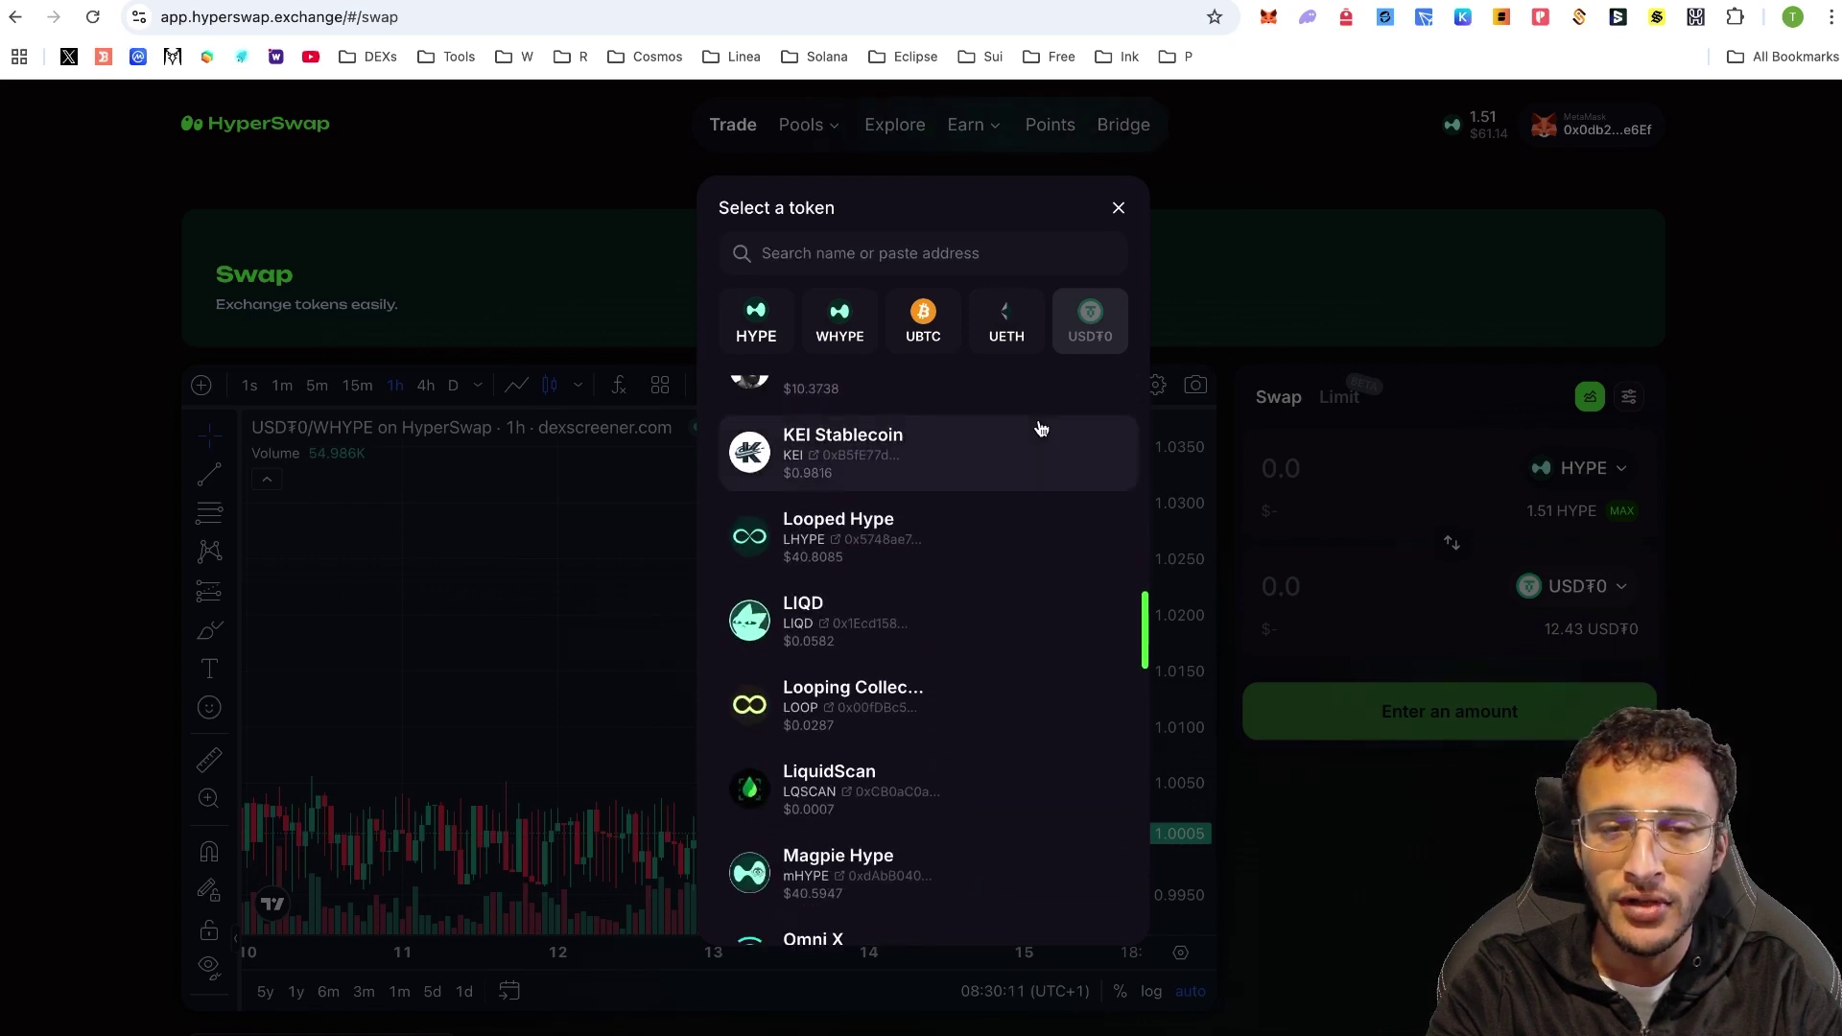
scroll(1041, 429, down, 12)
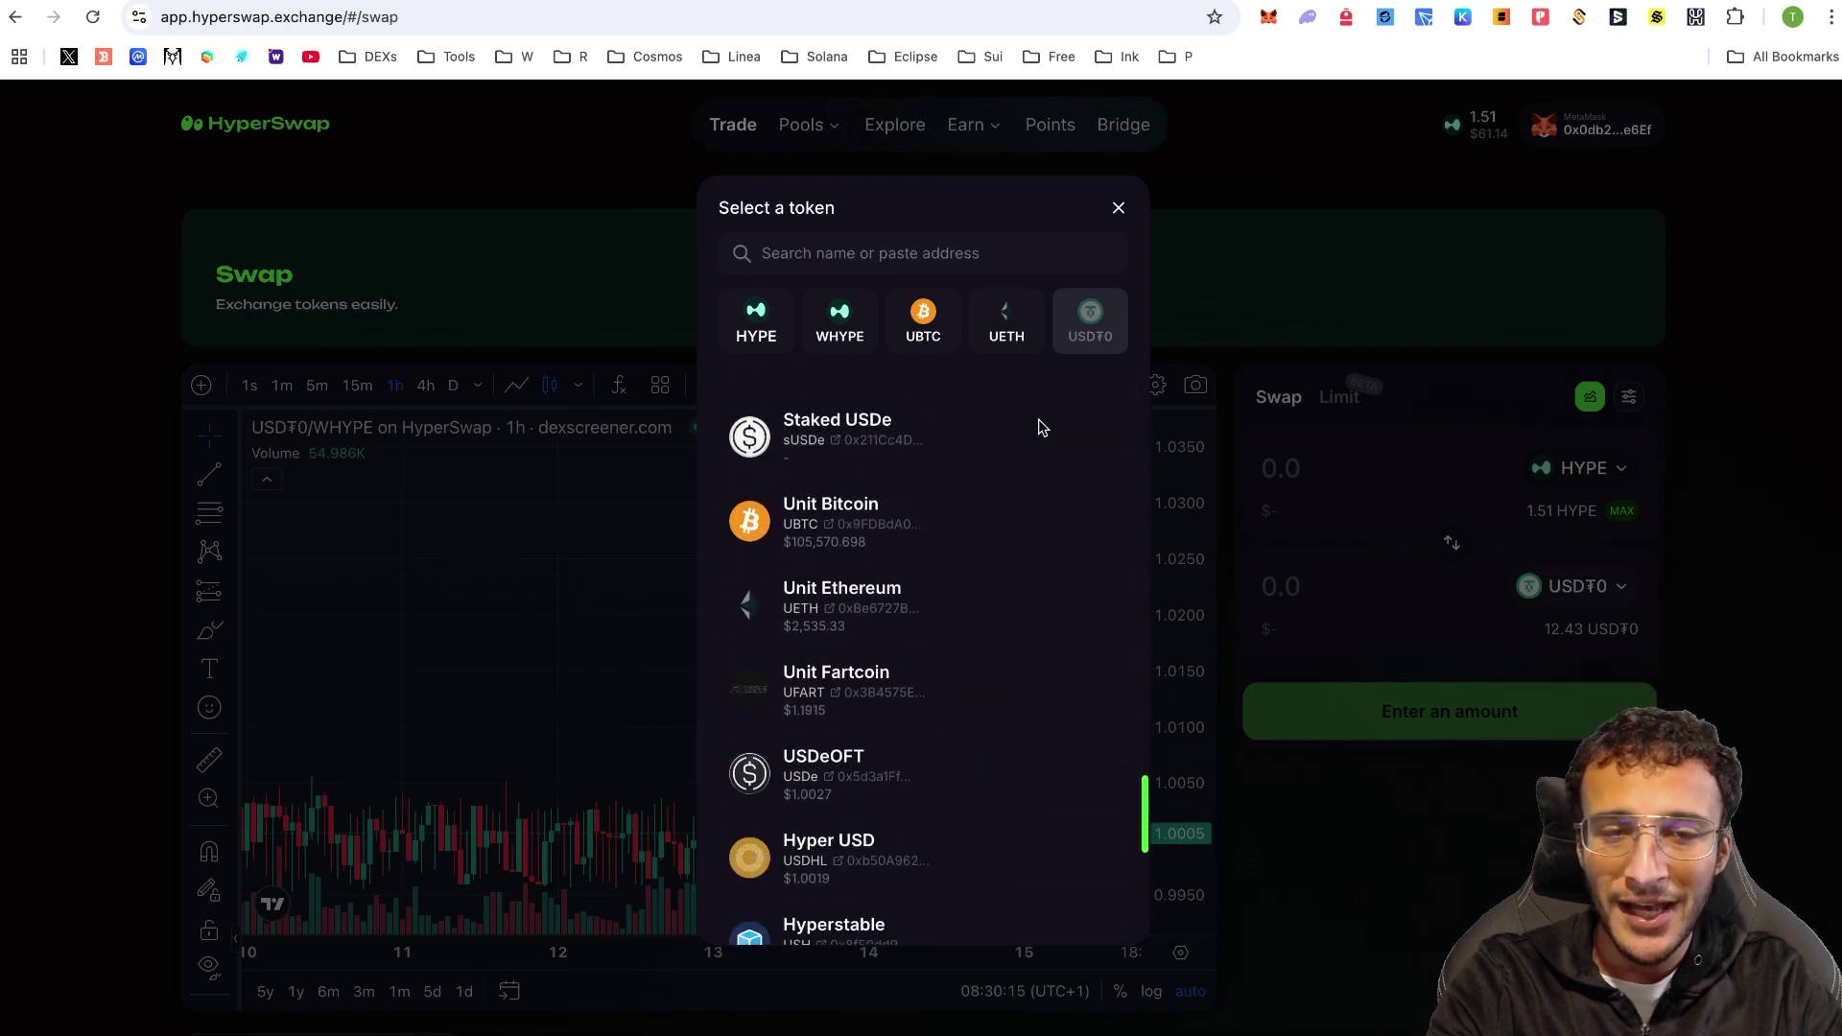
key(Escape)
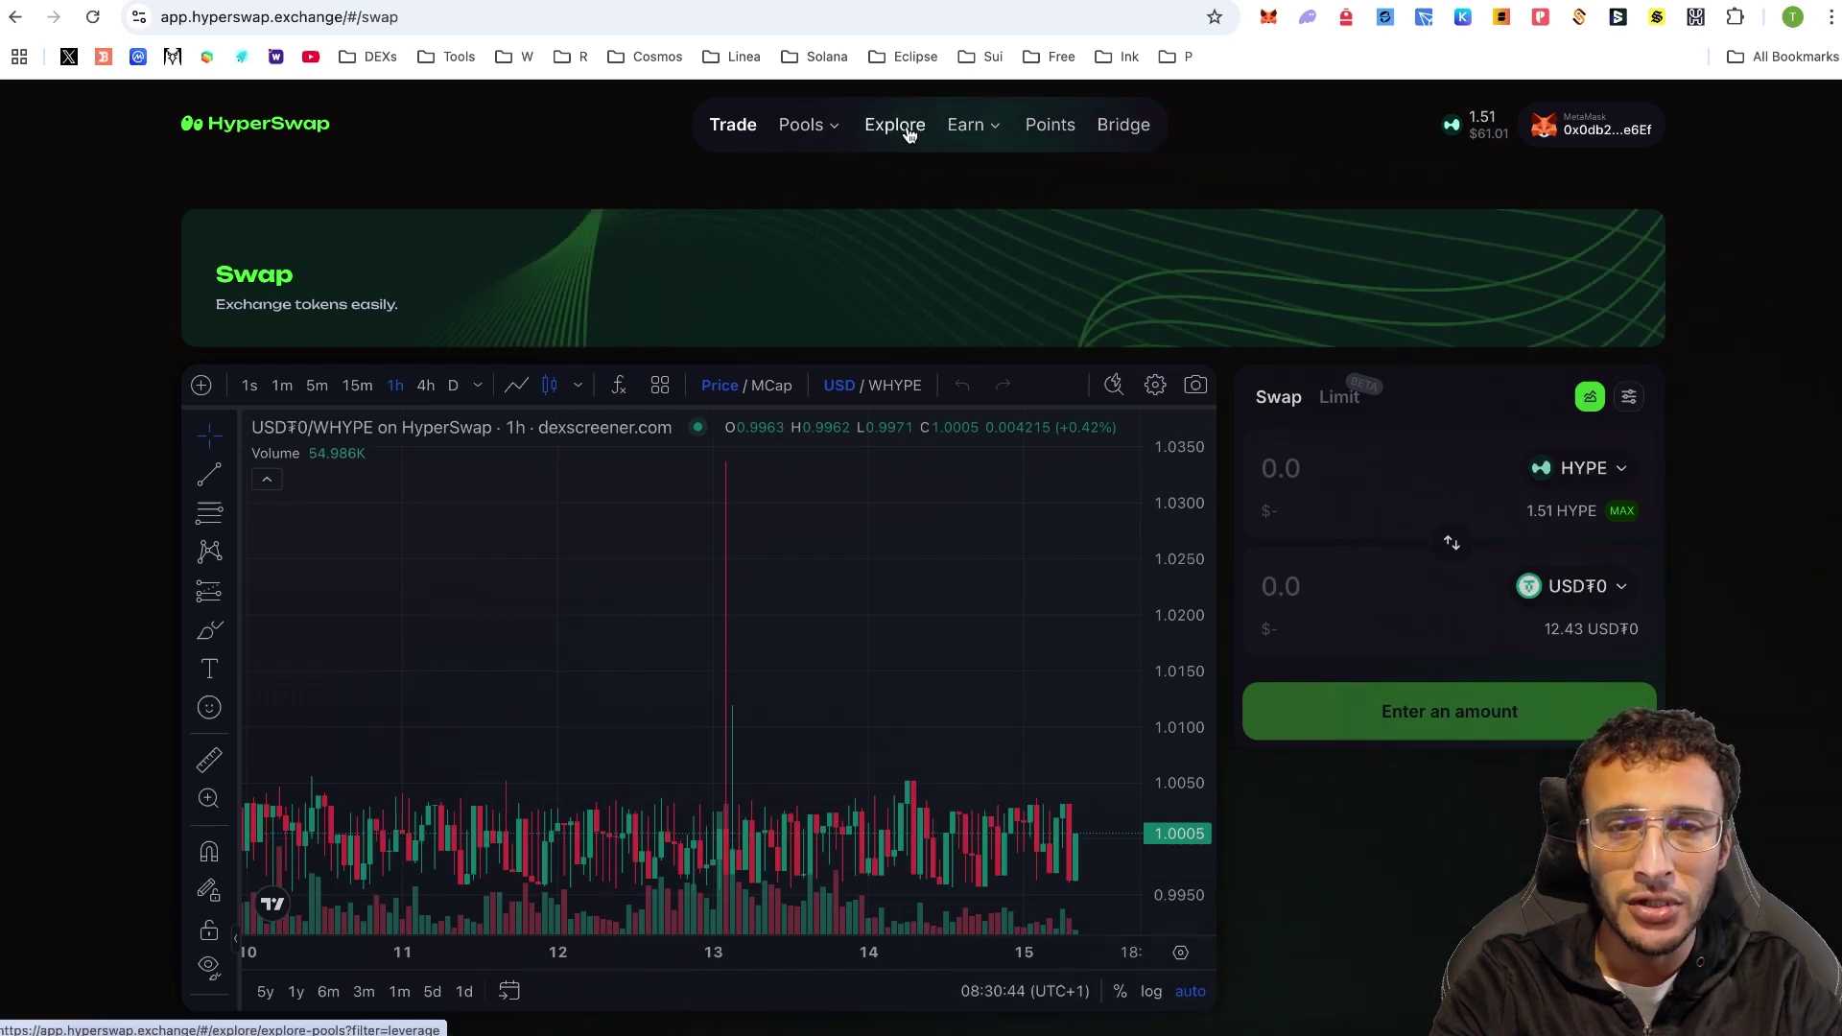
click(906, 130)
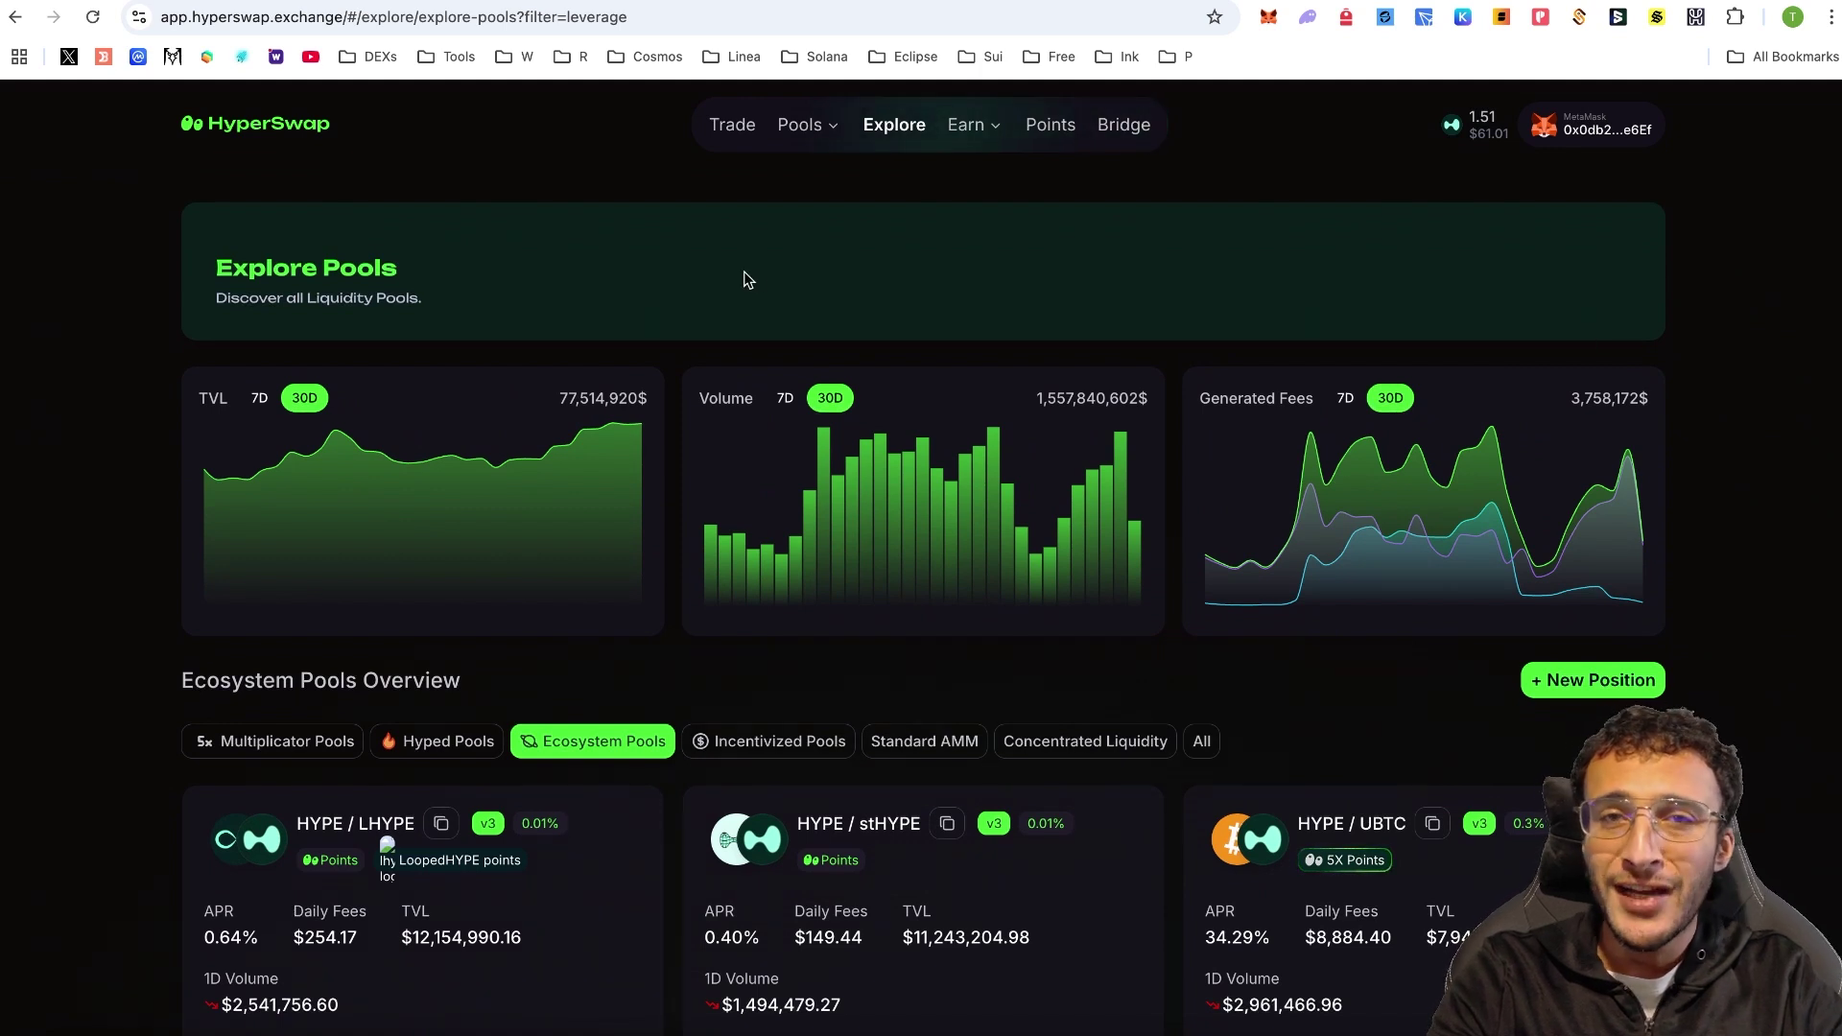
scroll(747, 279, down, 1)
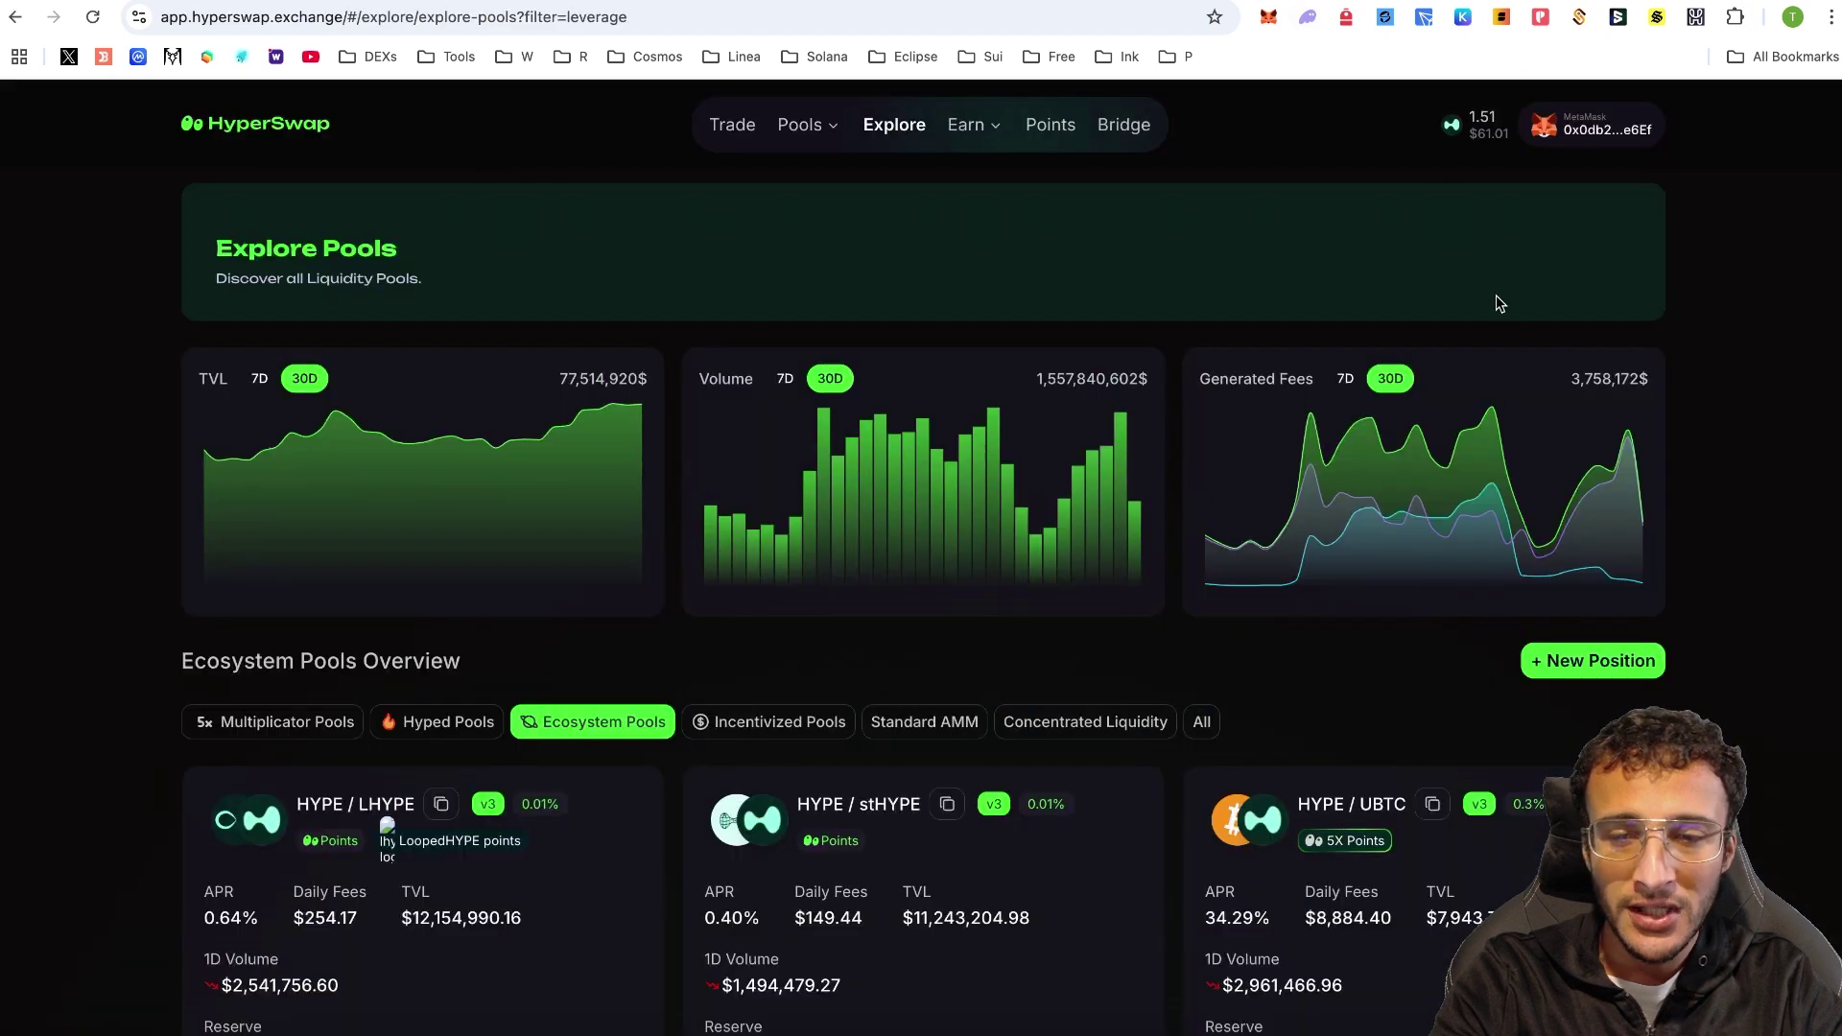
scroll(1788, 349, down, 1)
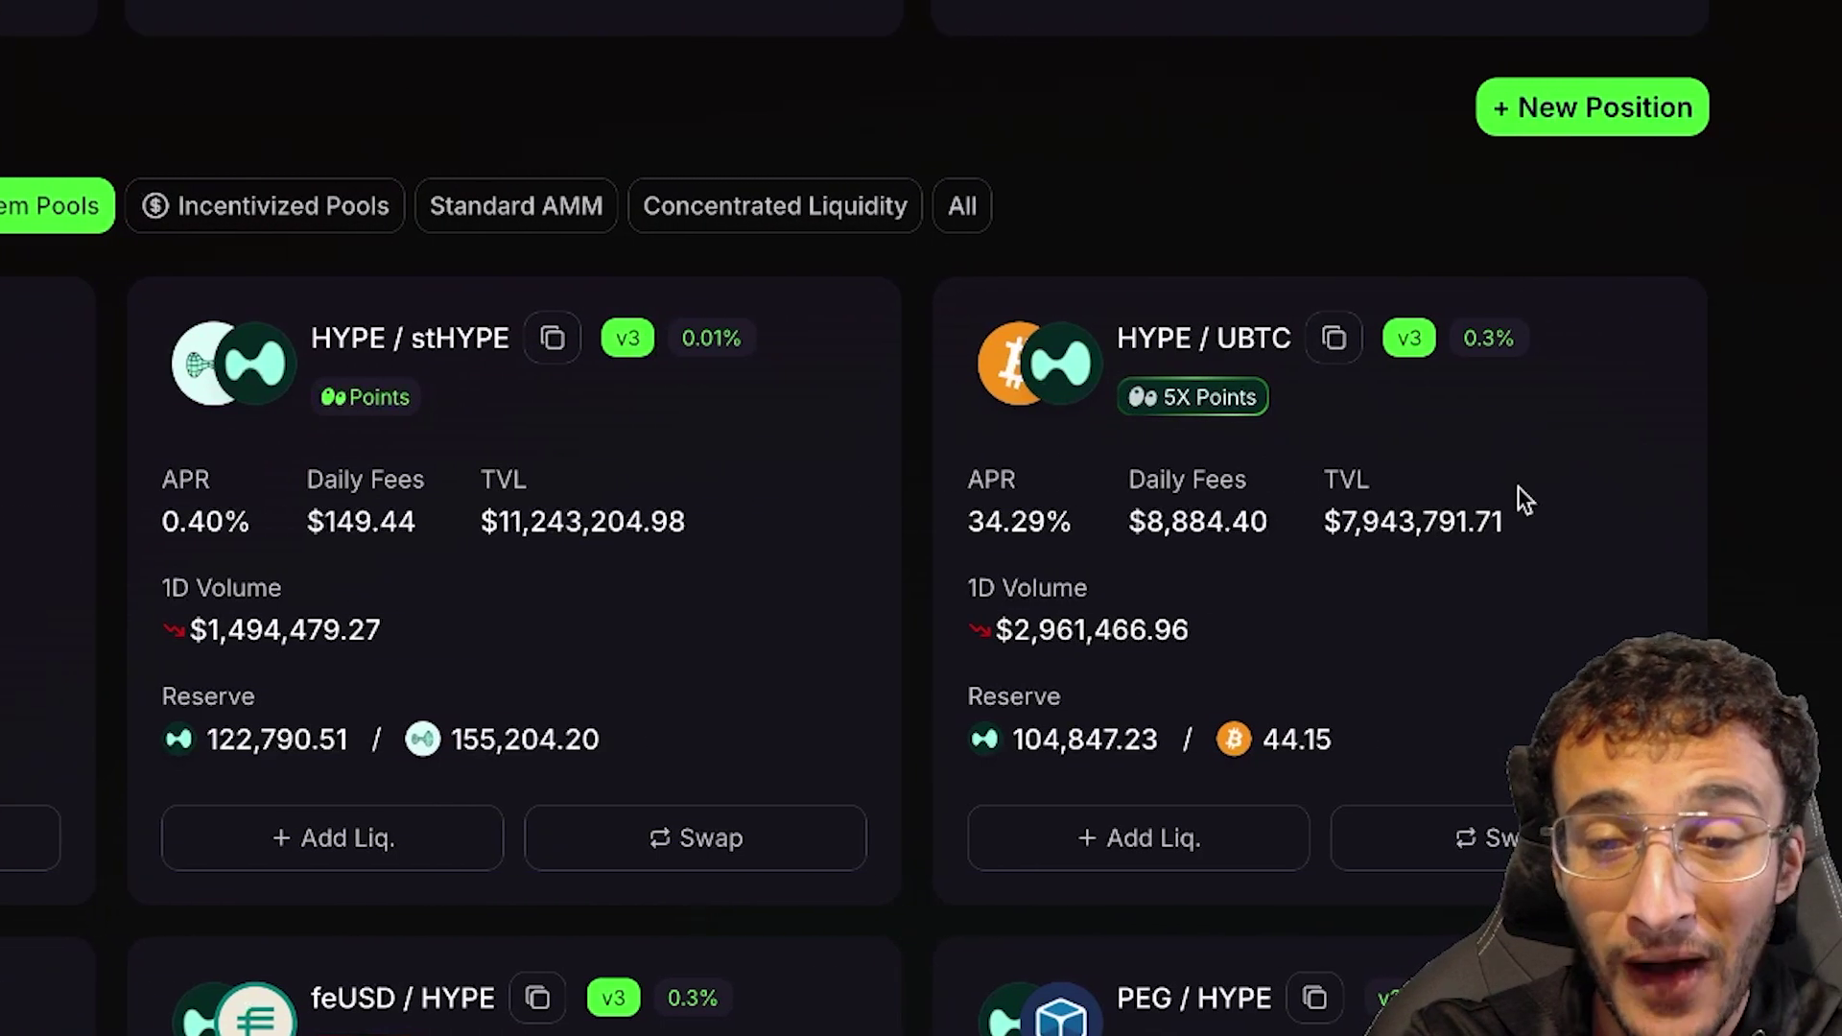
scroll(1334, 463, down, 5)
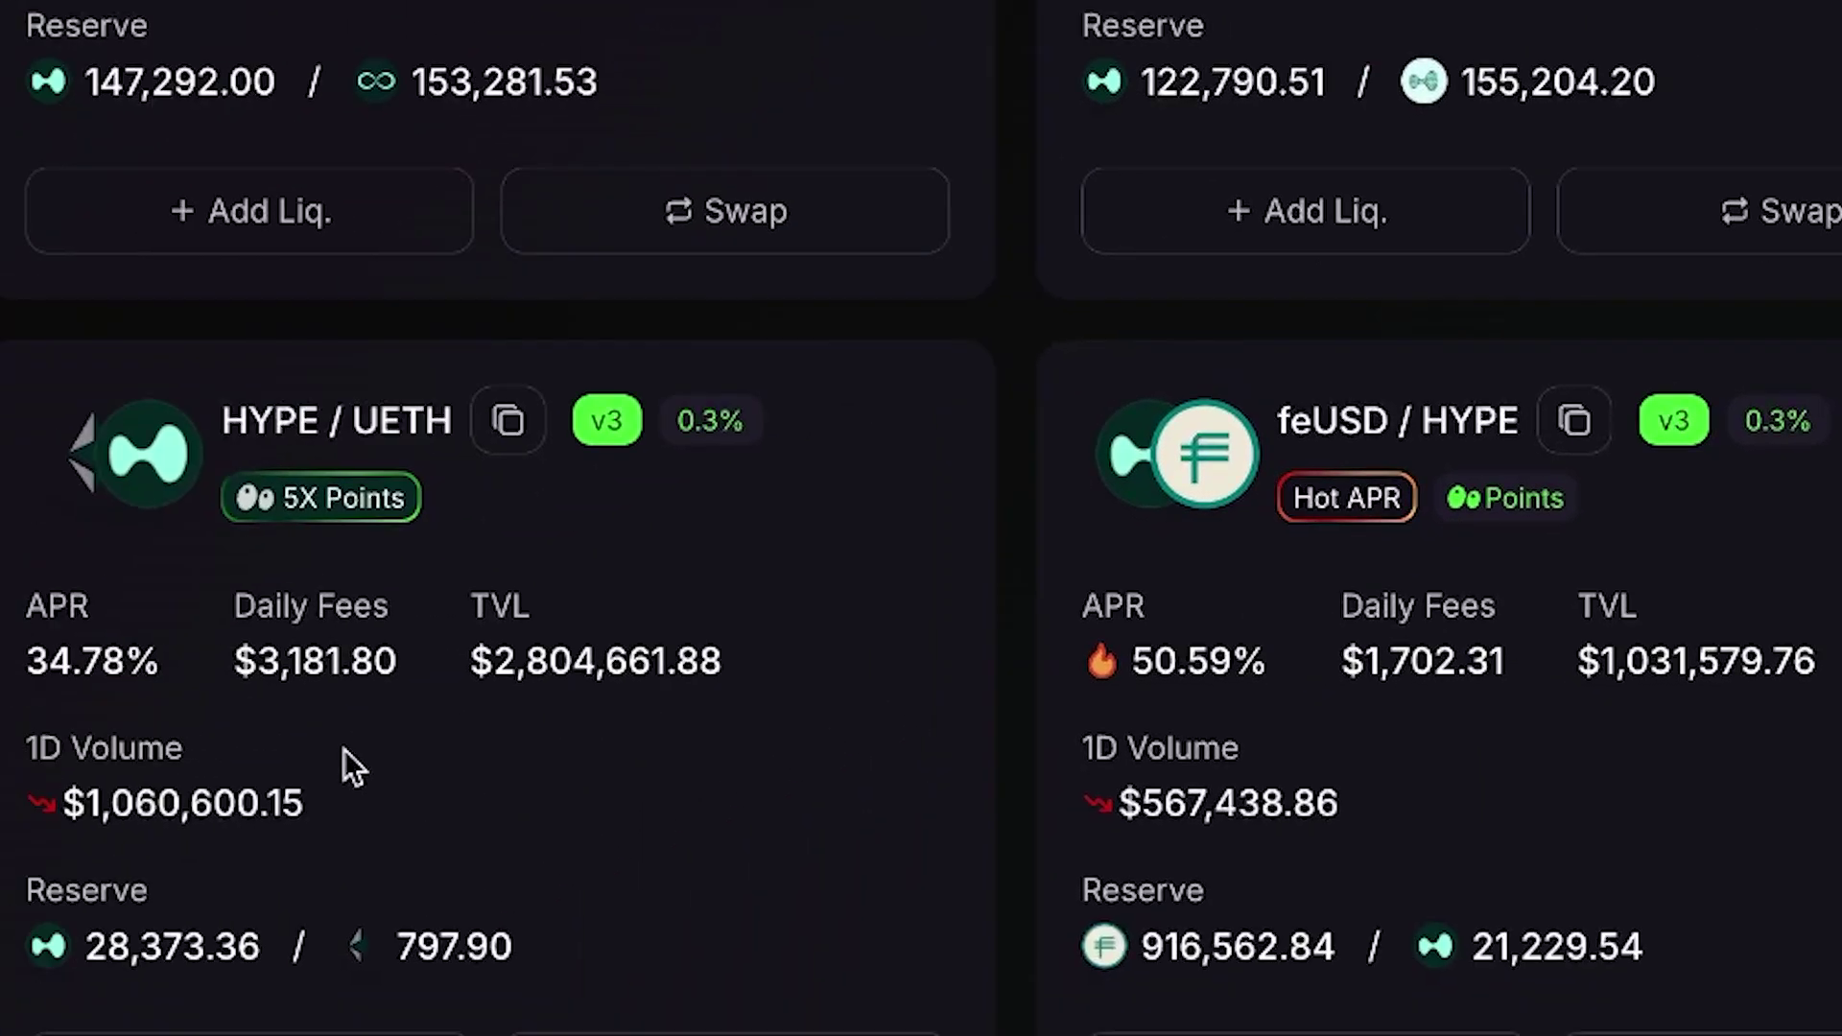
scroll(883, 676, down, 3)
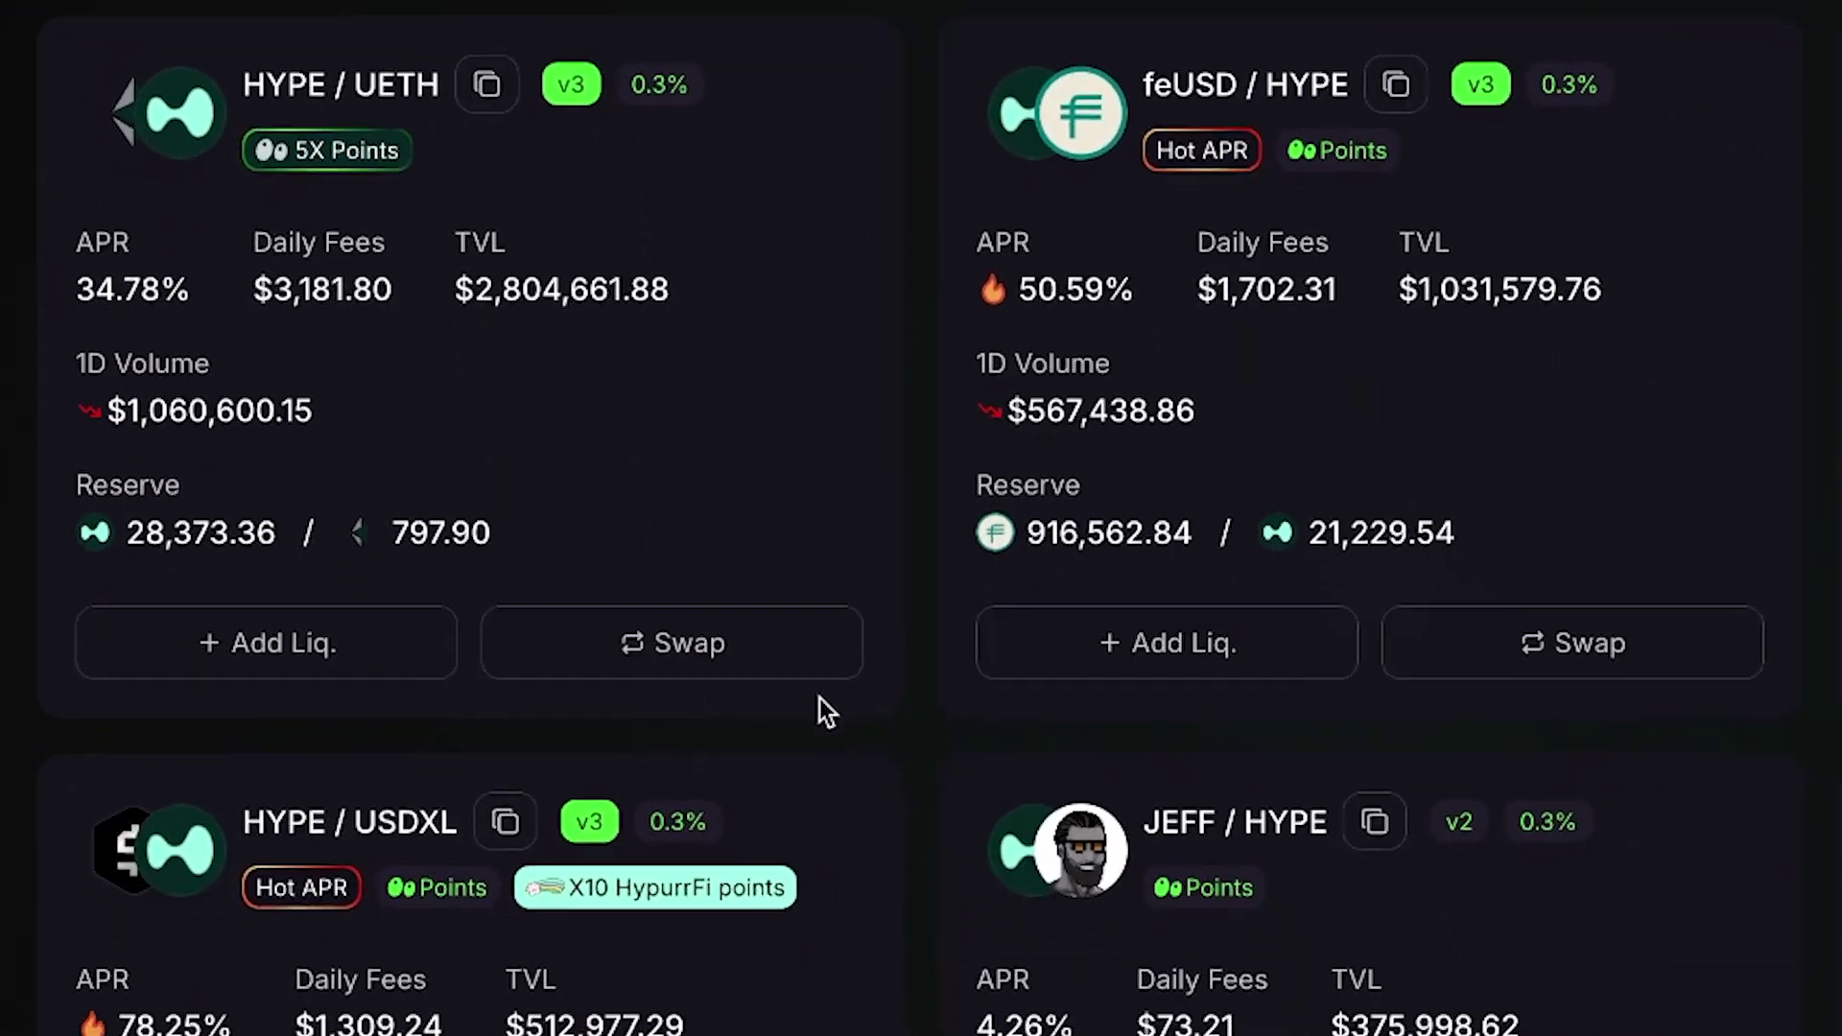
scroll(789, 719, down, 5)
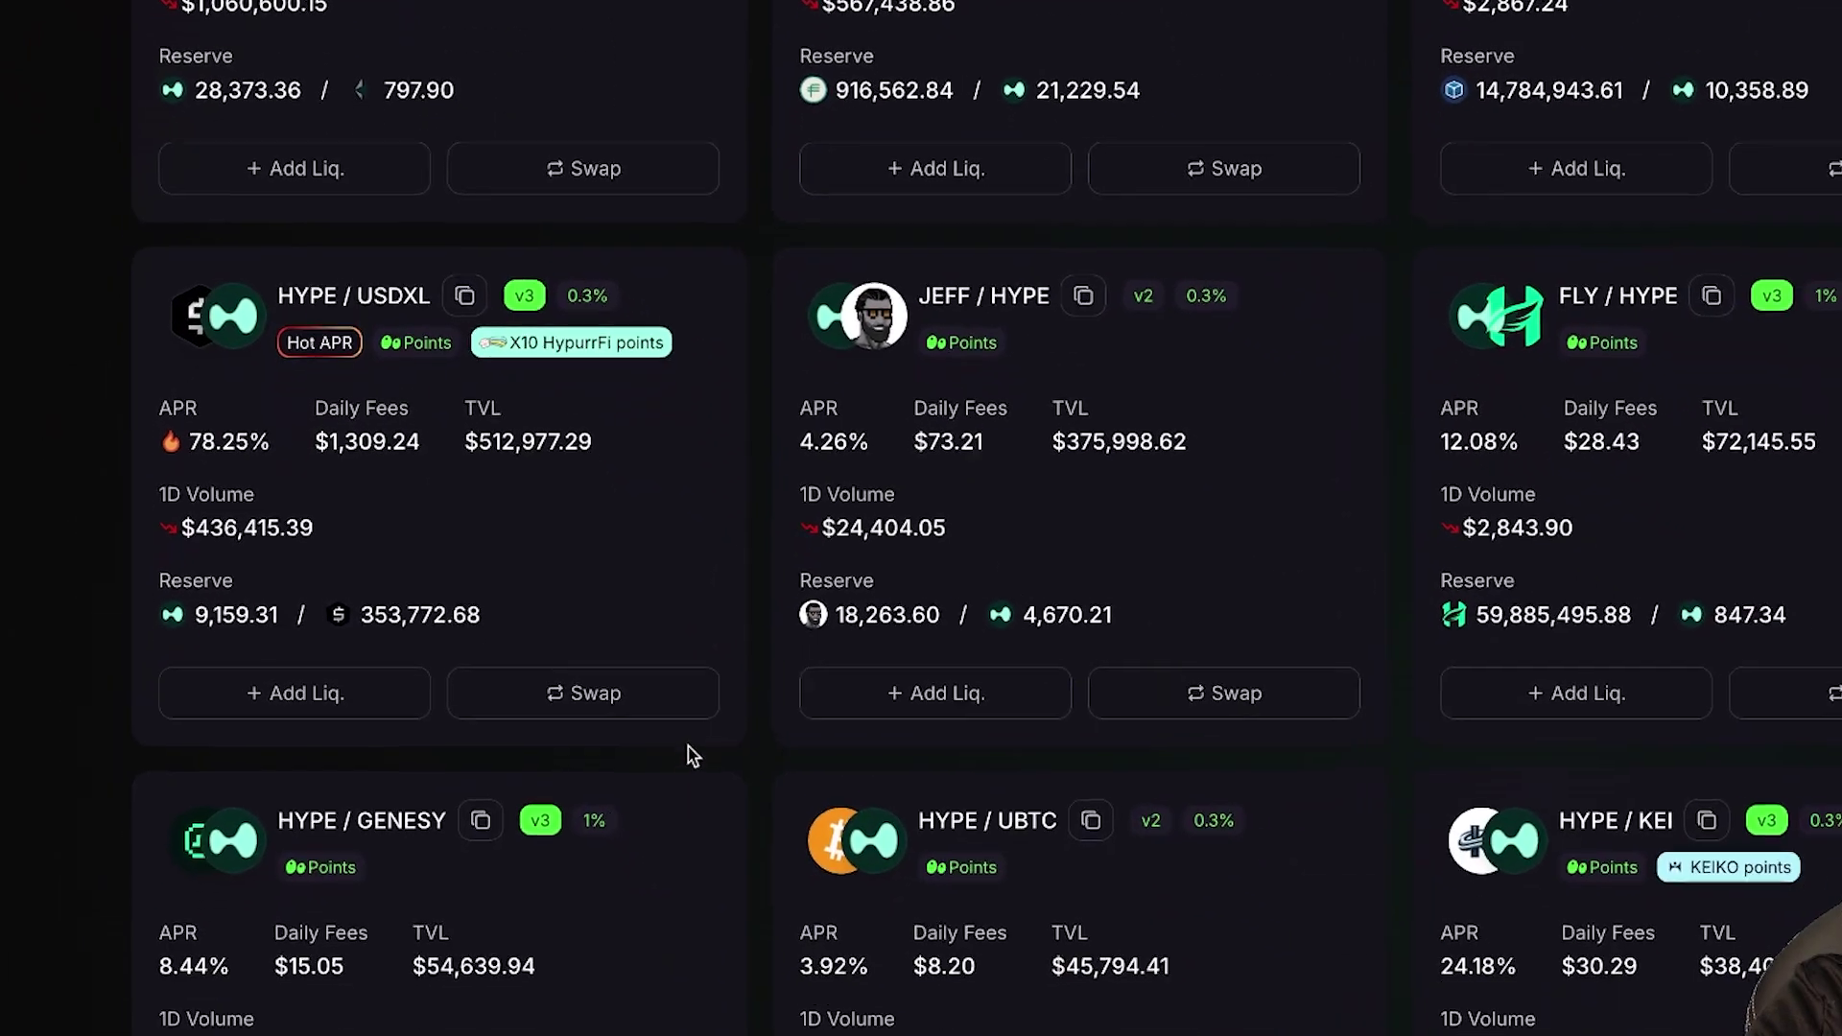
scroll(660, 766, up, 15)
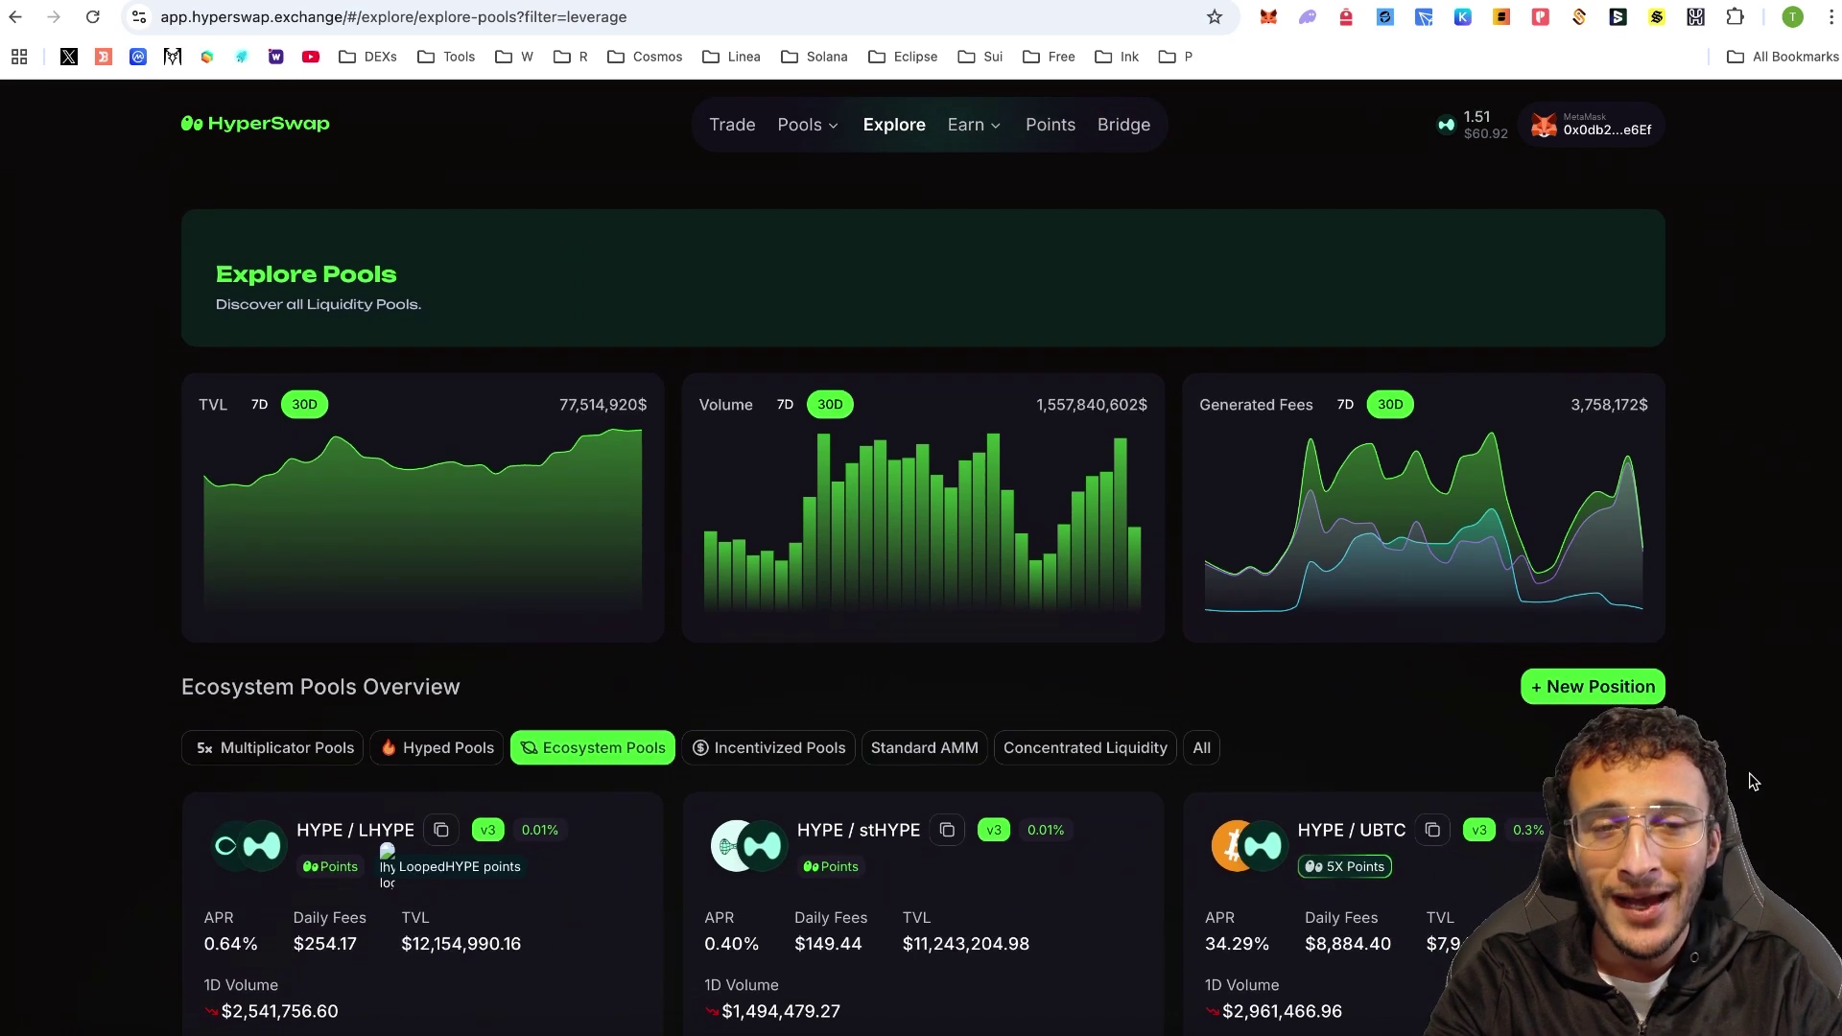
scroll(1753, 782, down, 3)
scroll(1753, 782, down, 1)
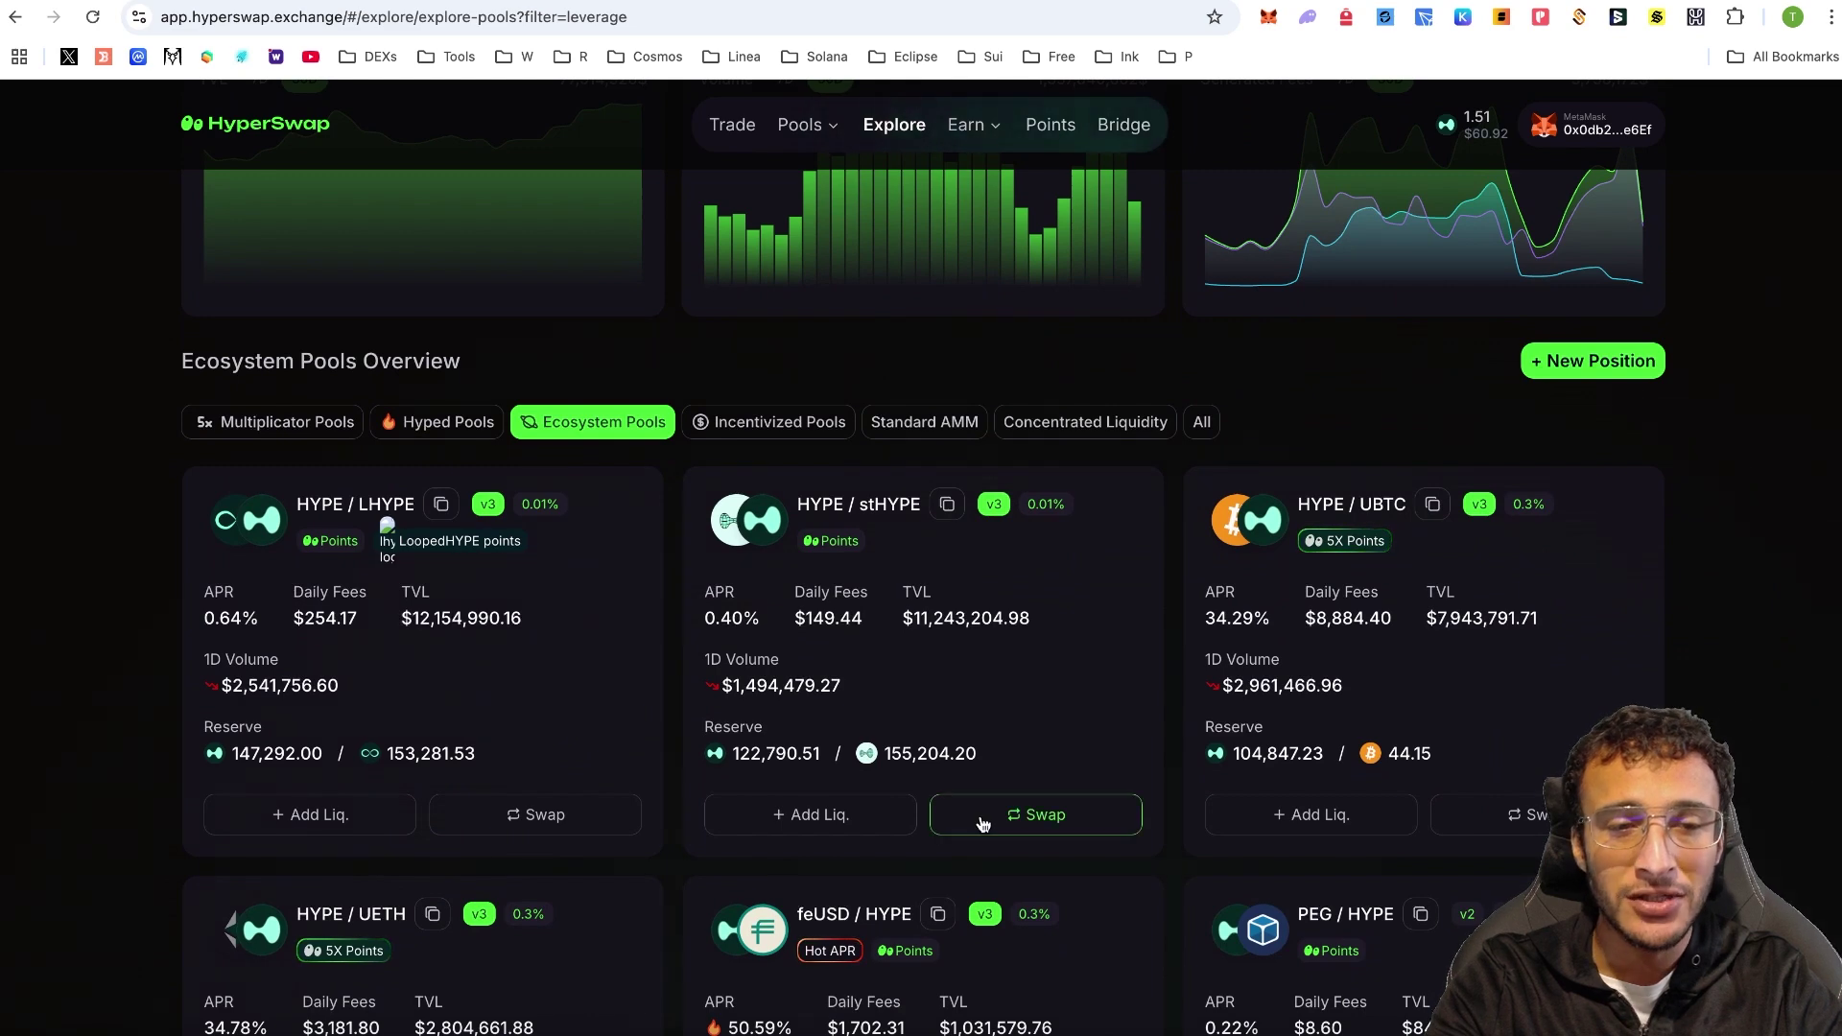
scroll(957, 499, down, 1)
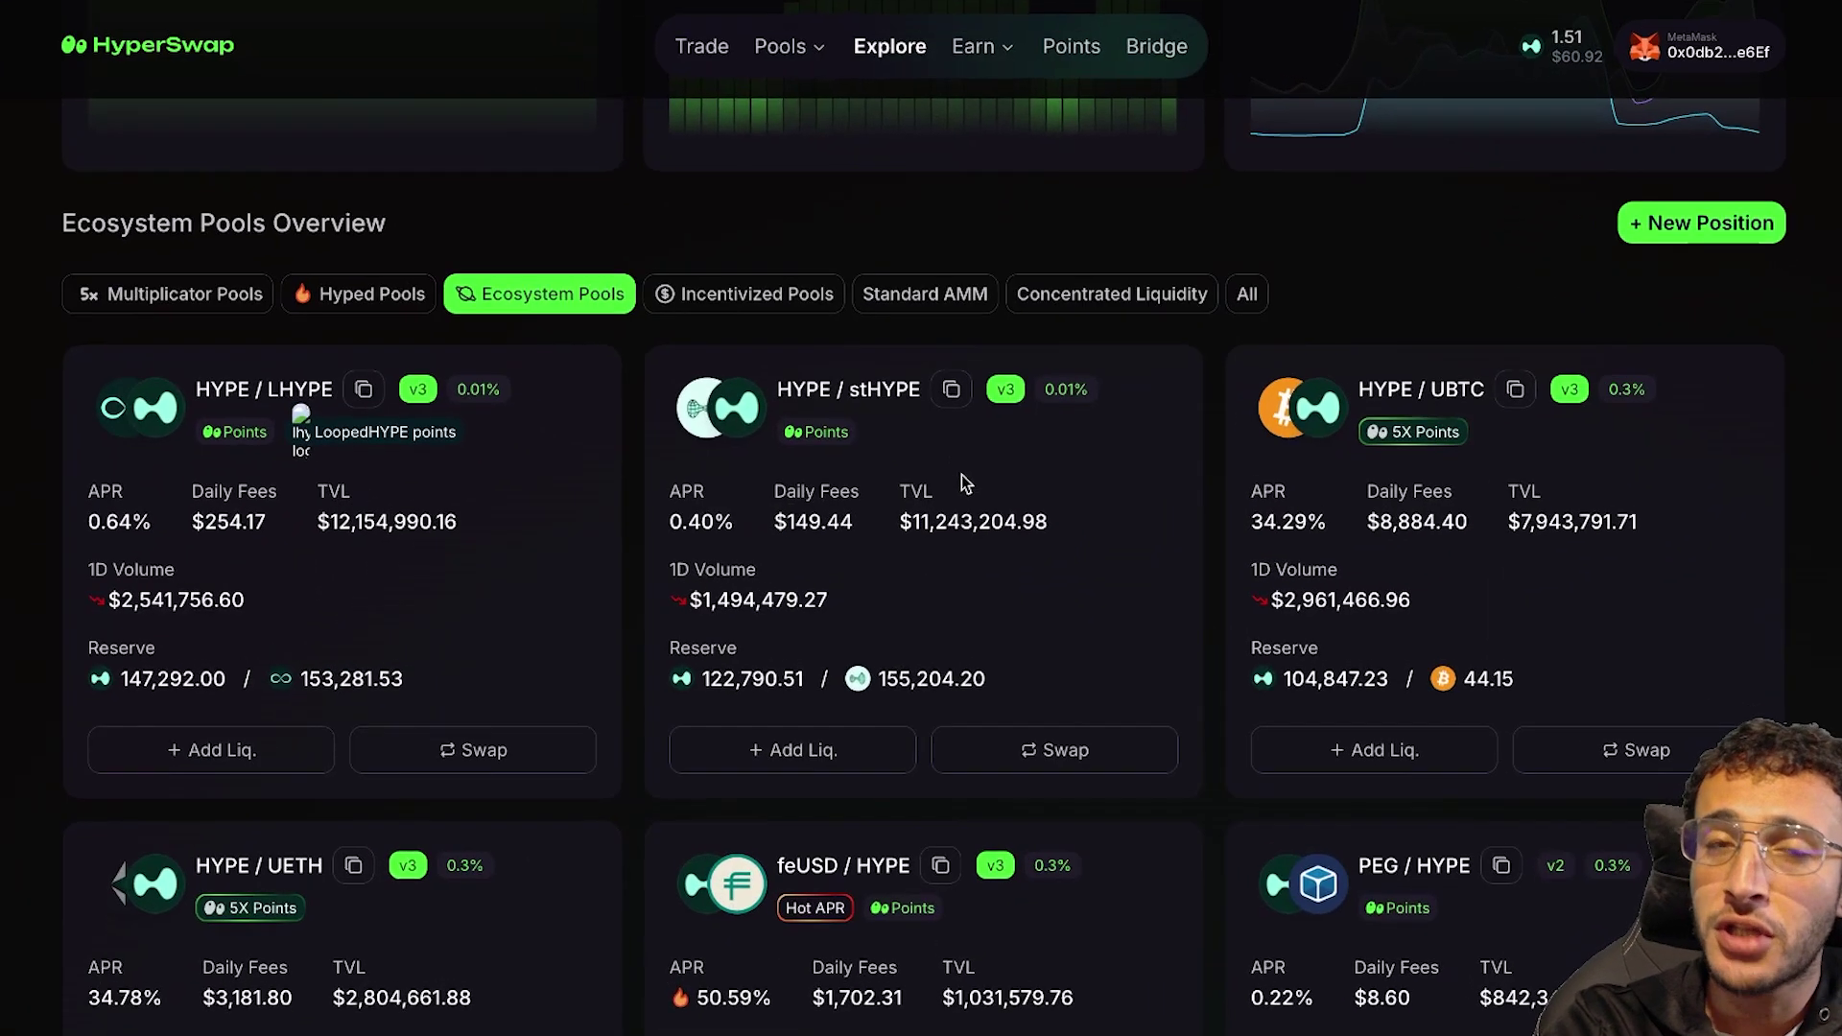
scroll(722, 135, up, 10)
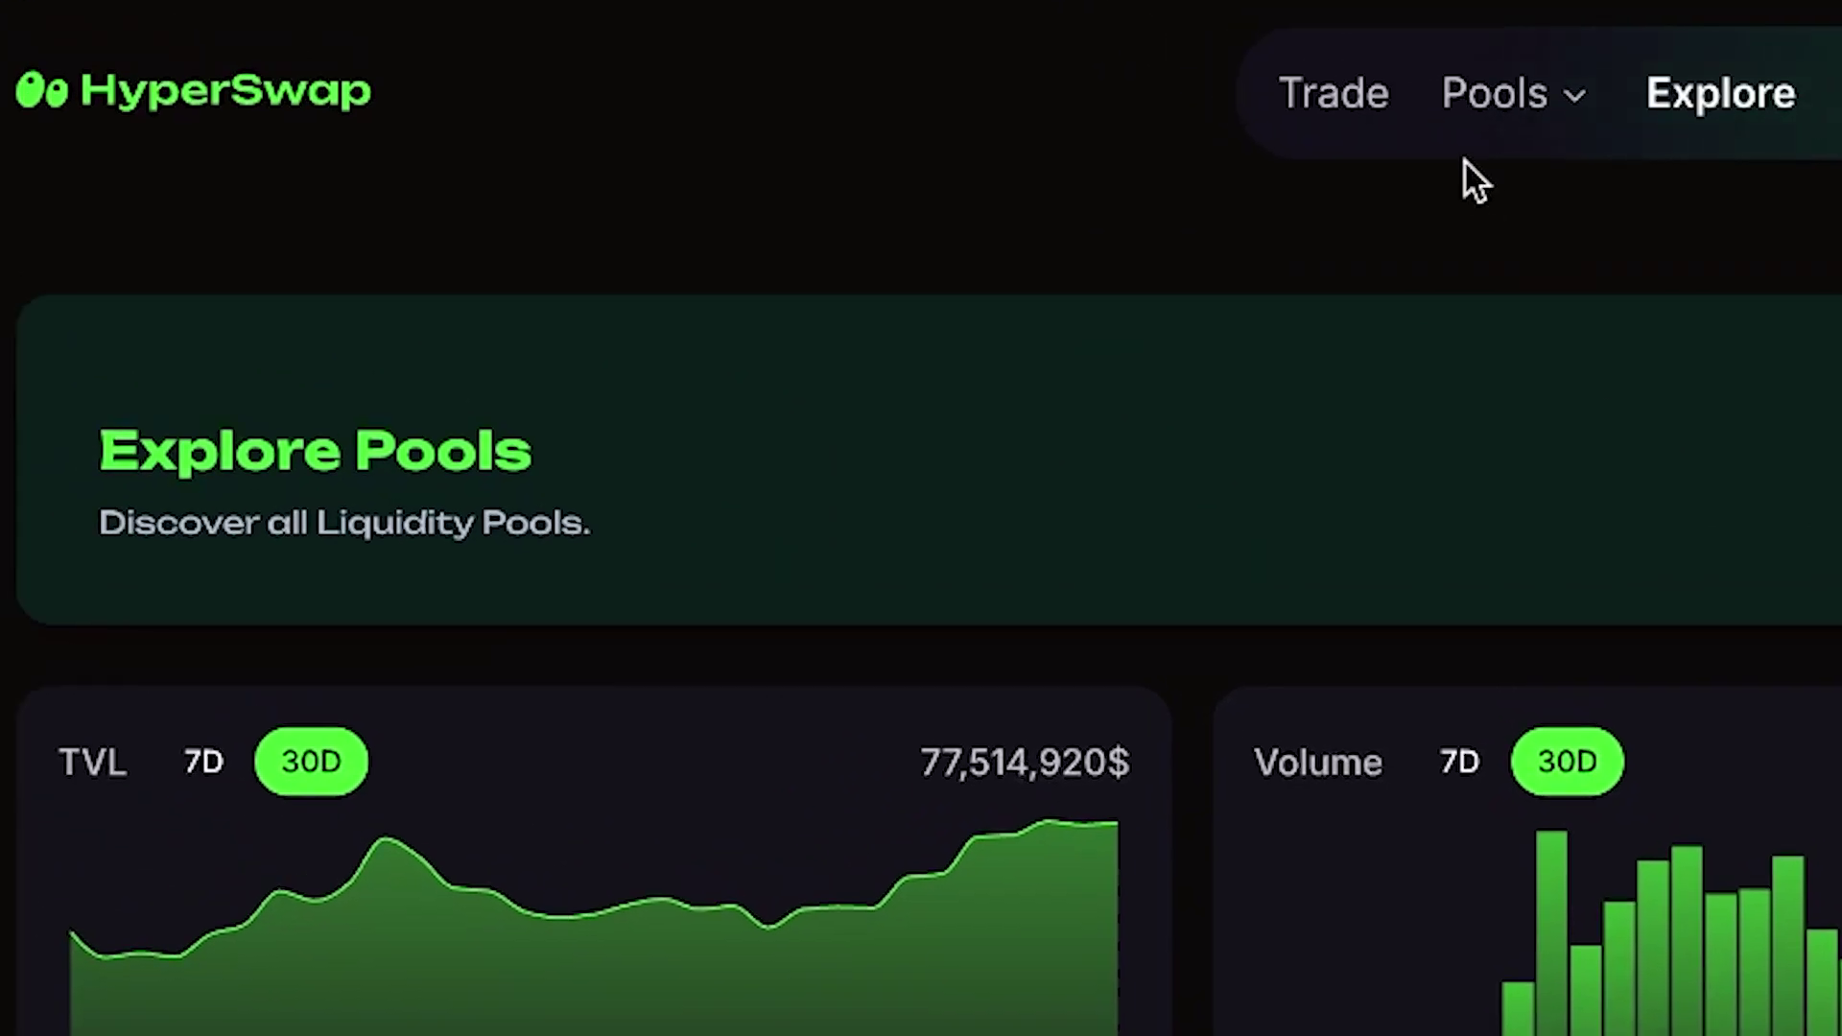
Step: Set up a swap of 0.2 HYPE into Staked Hype (stHYPE)
click(1372, 101)
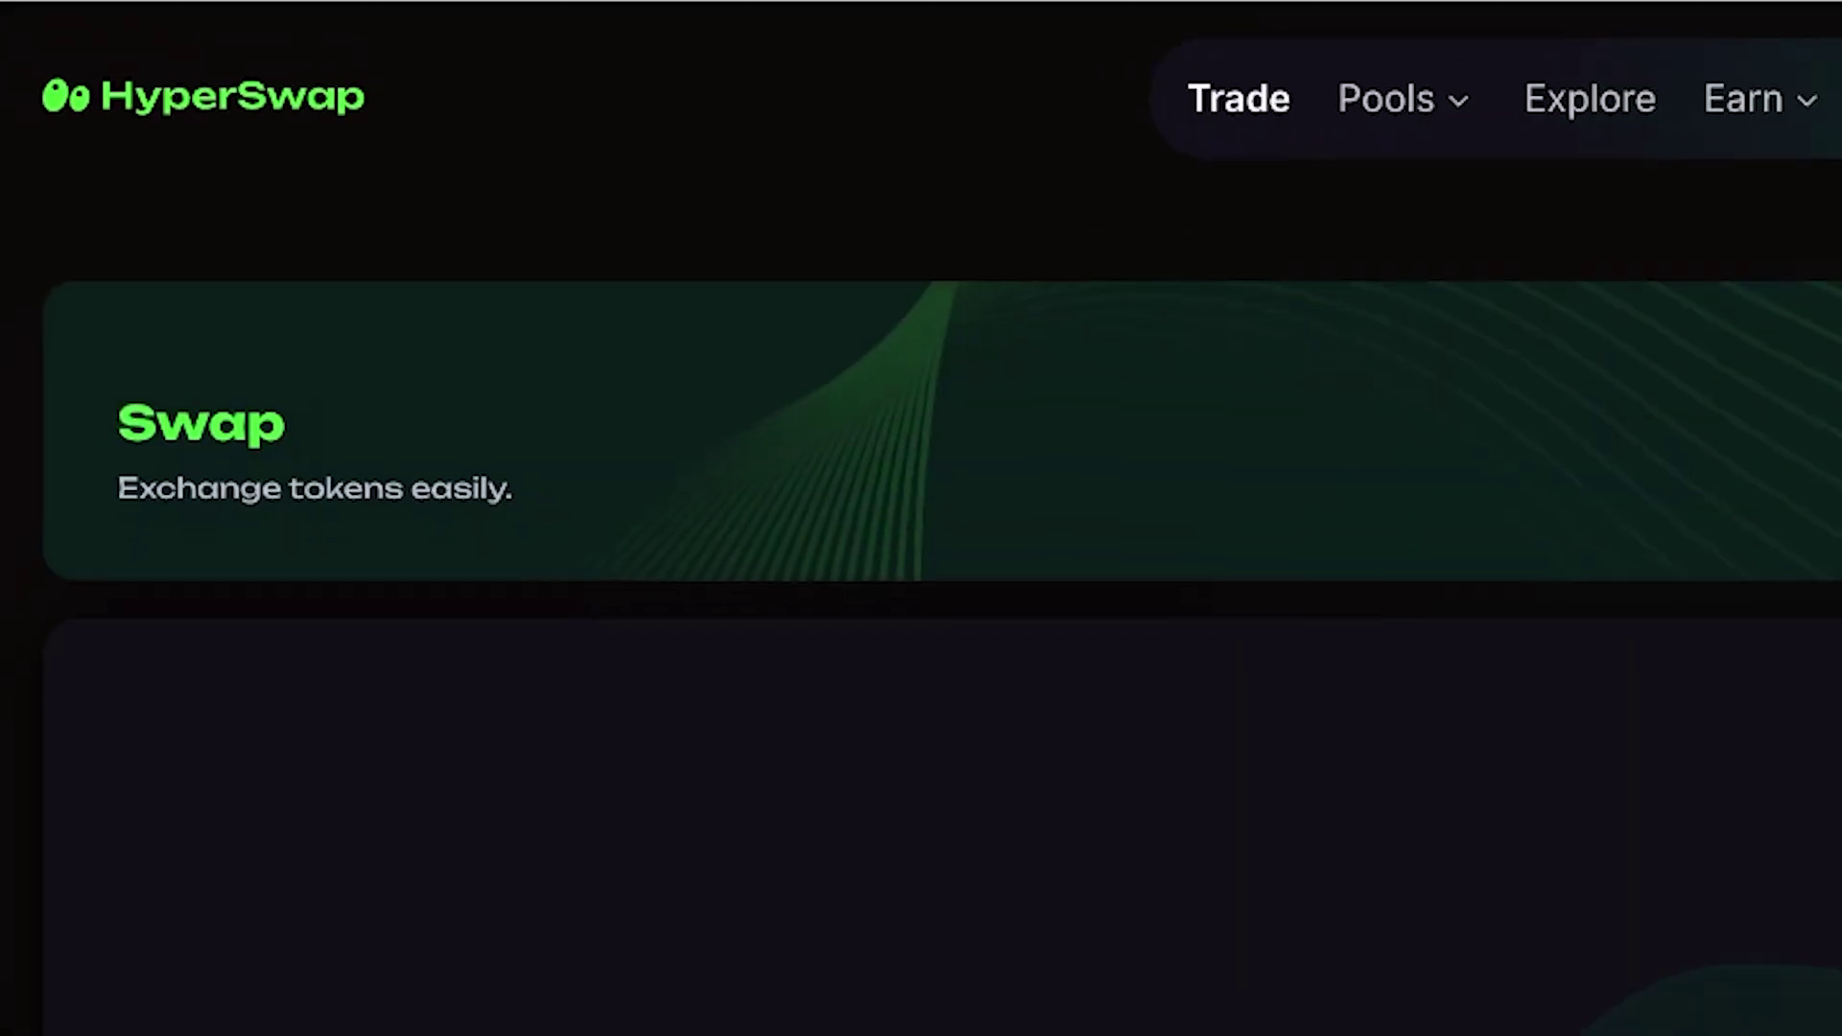
click(1600, 595)
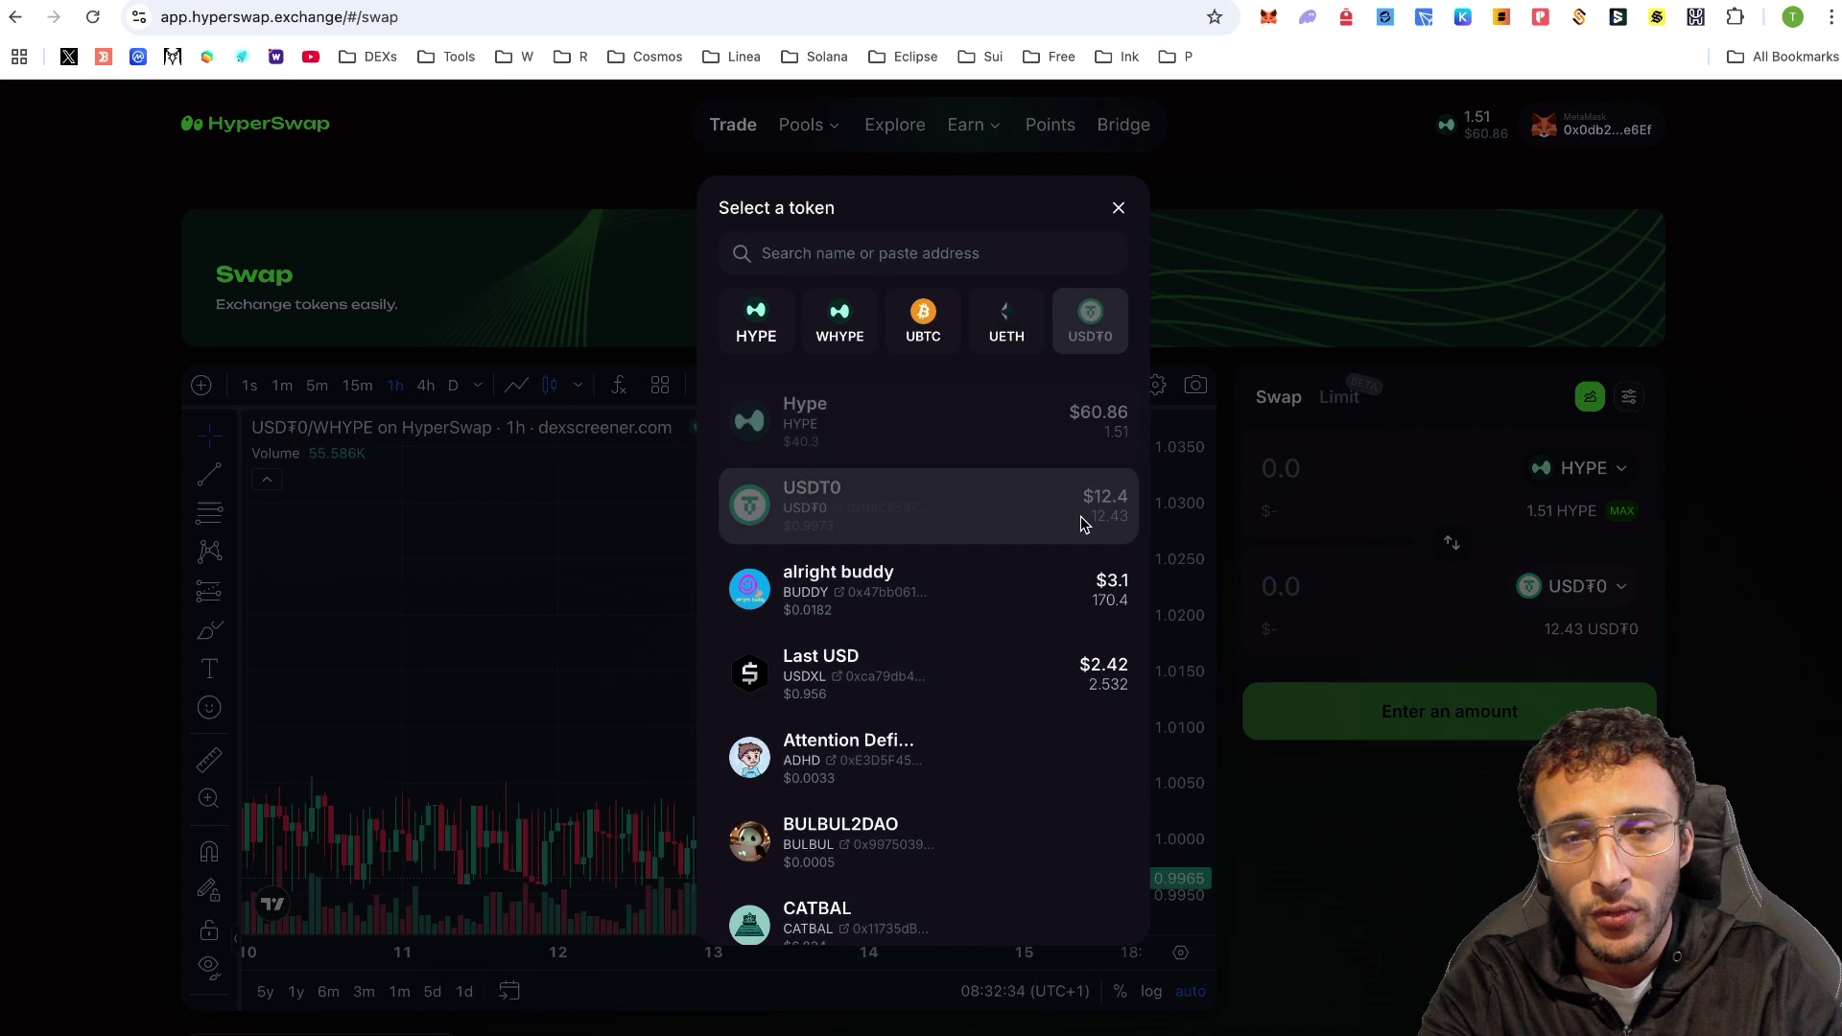
click(1266, 509)
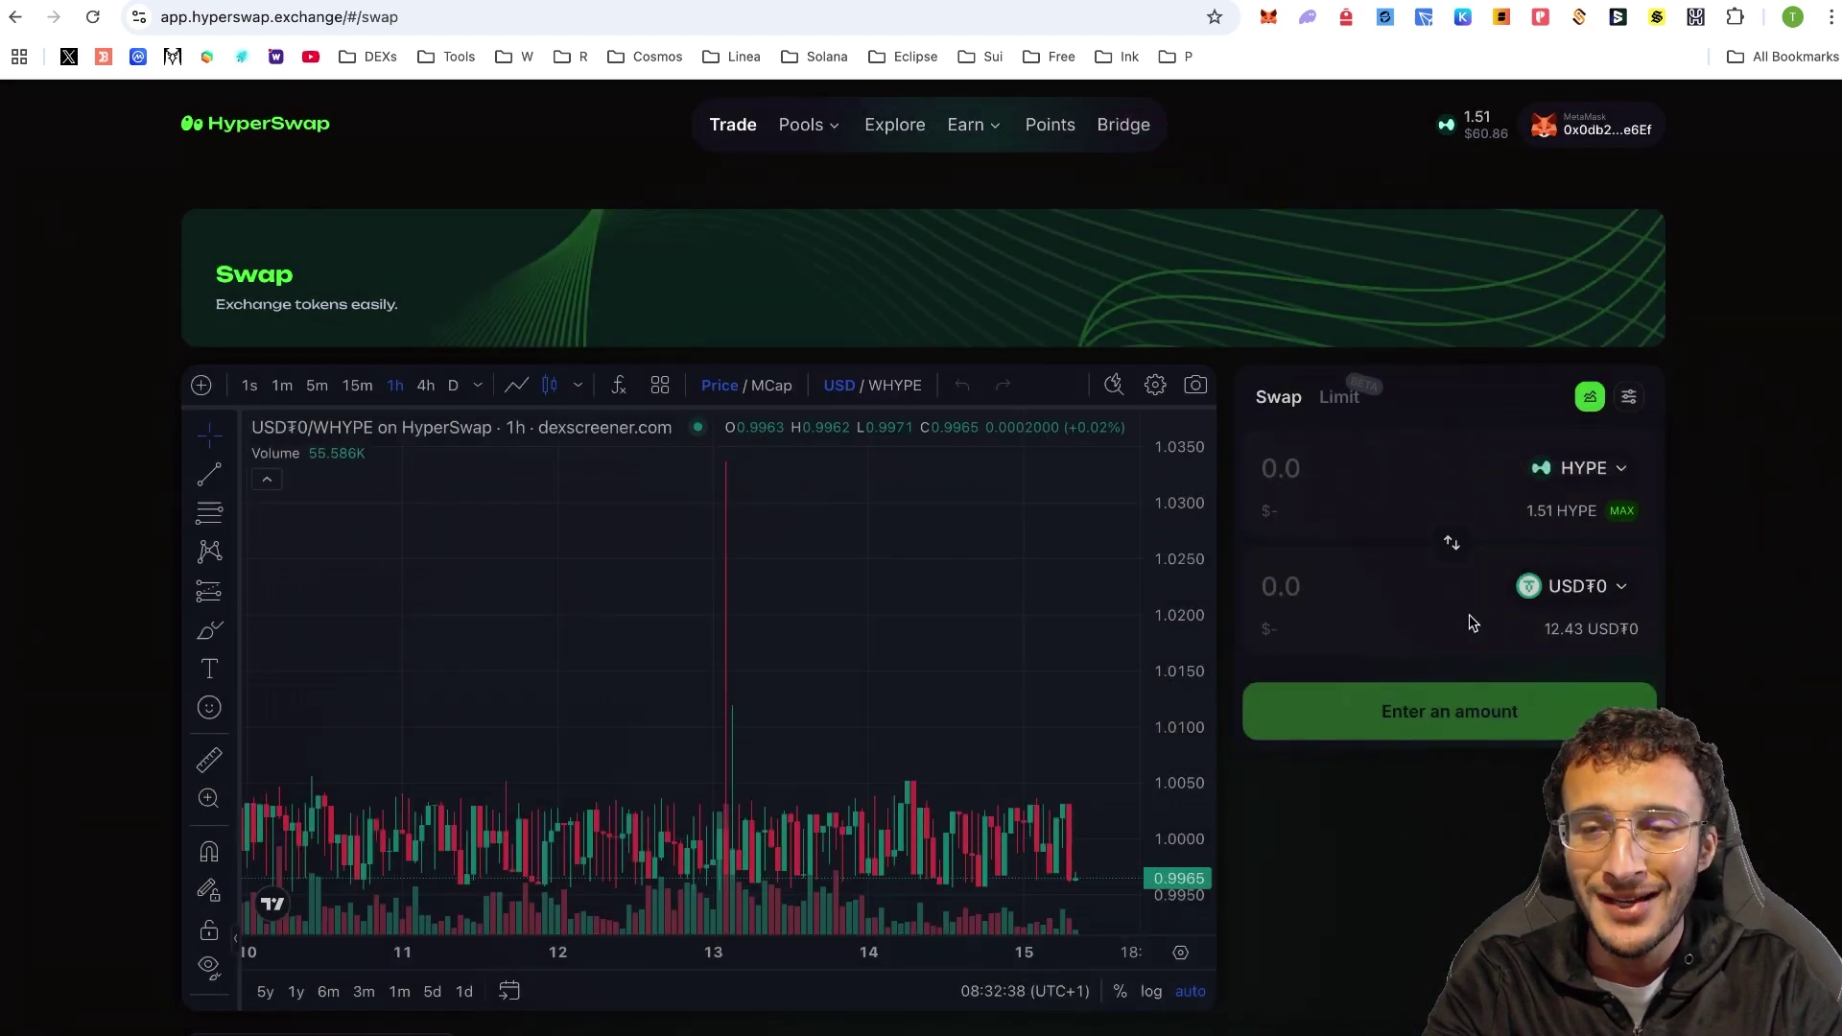
click(1613, 594)
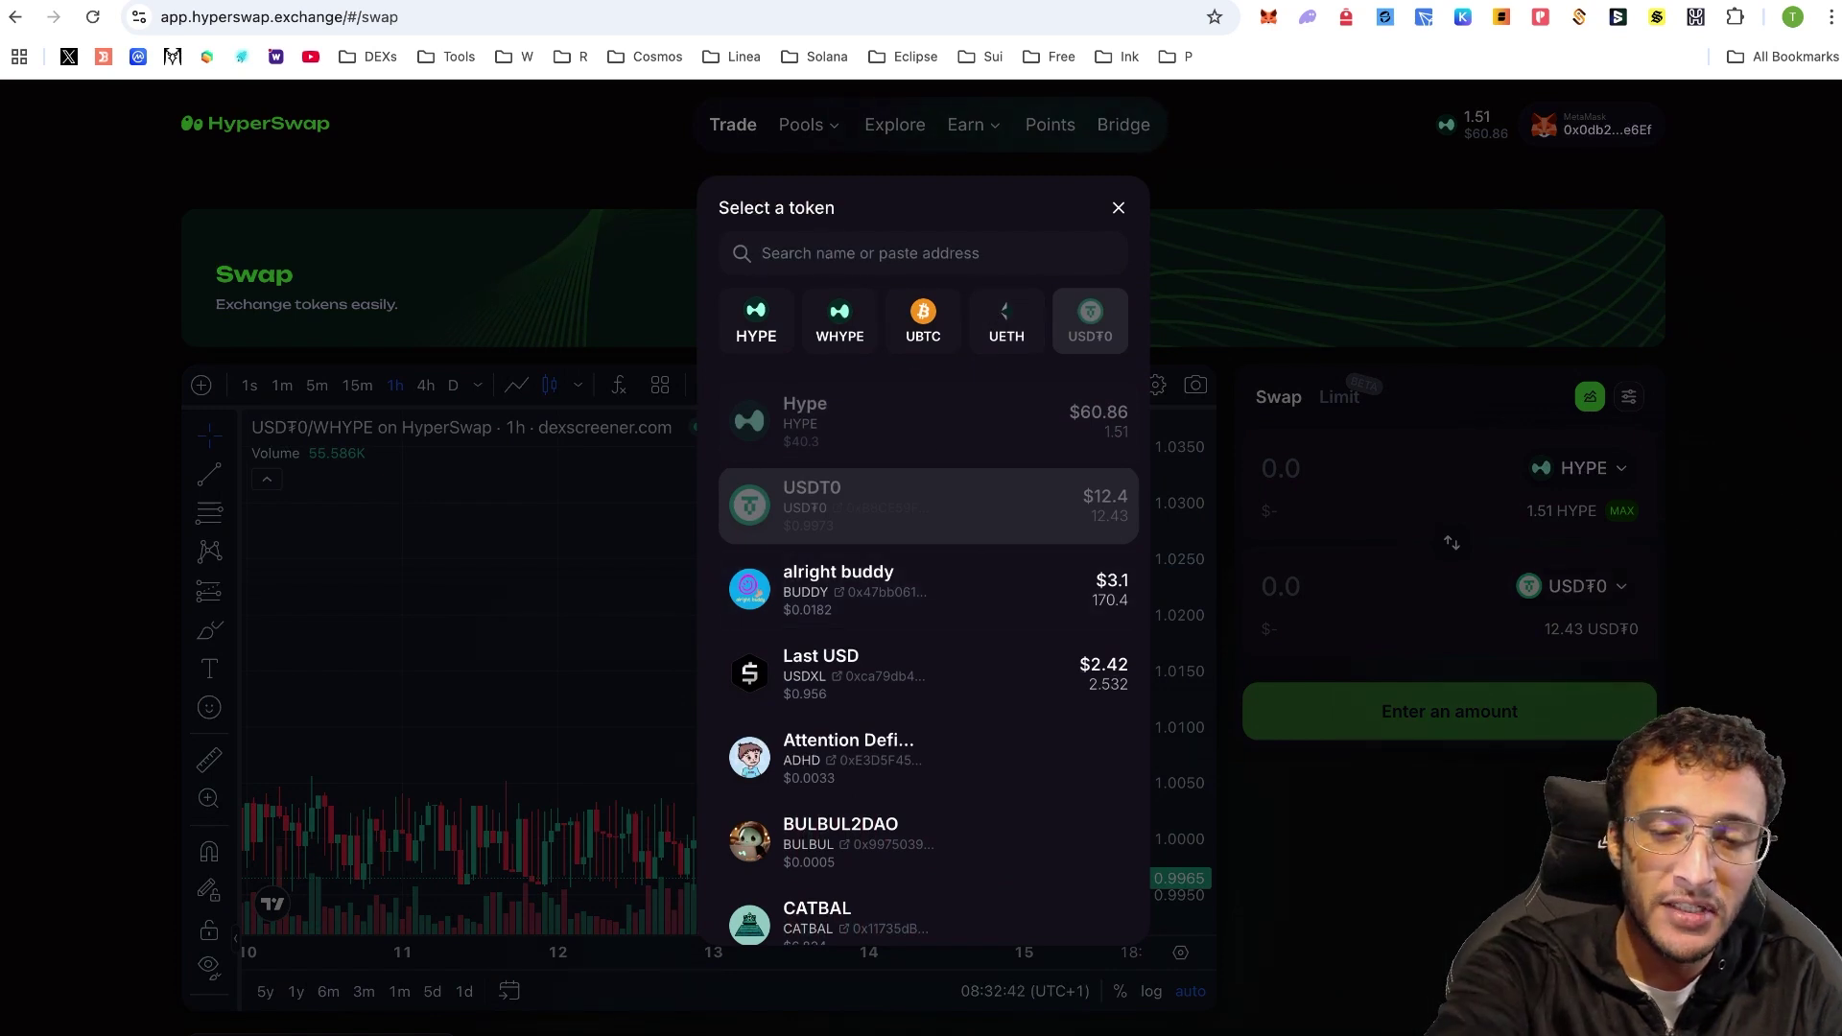
text(sth)
click(978, 420)
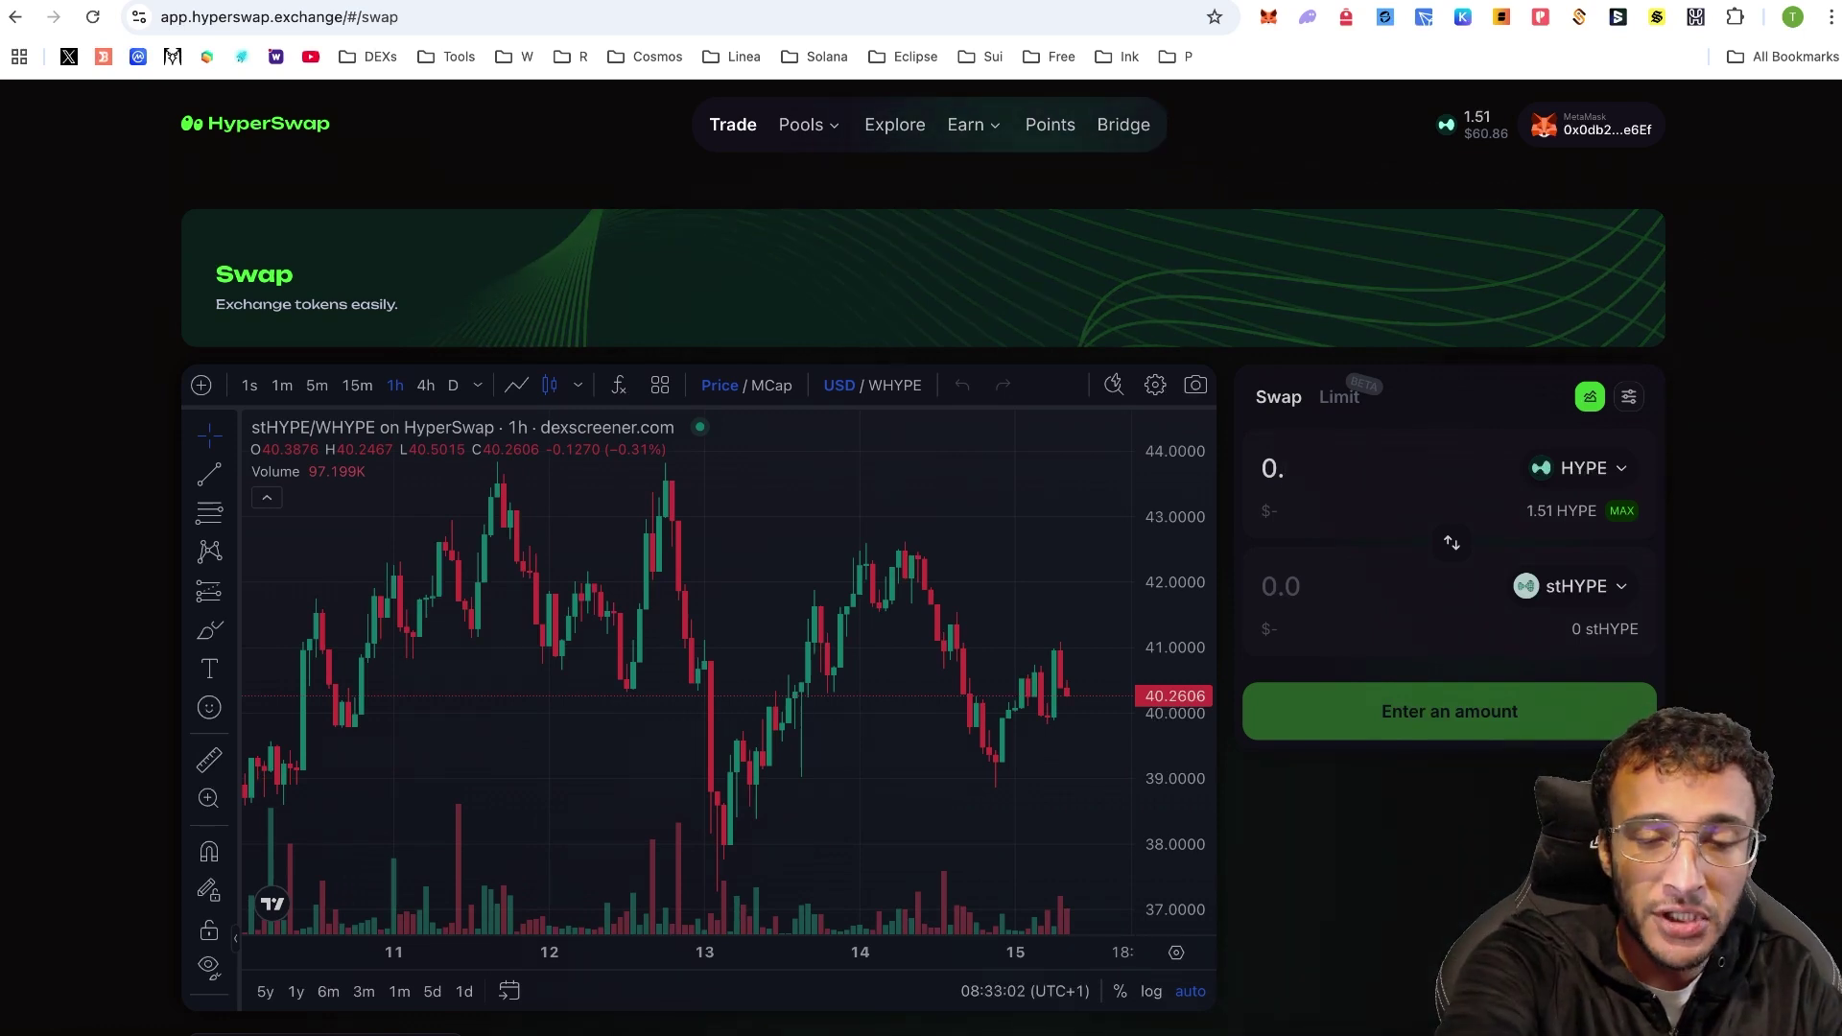
text(2)
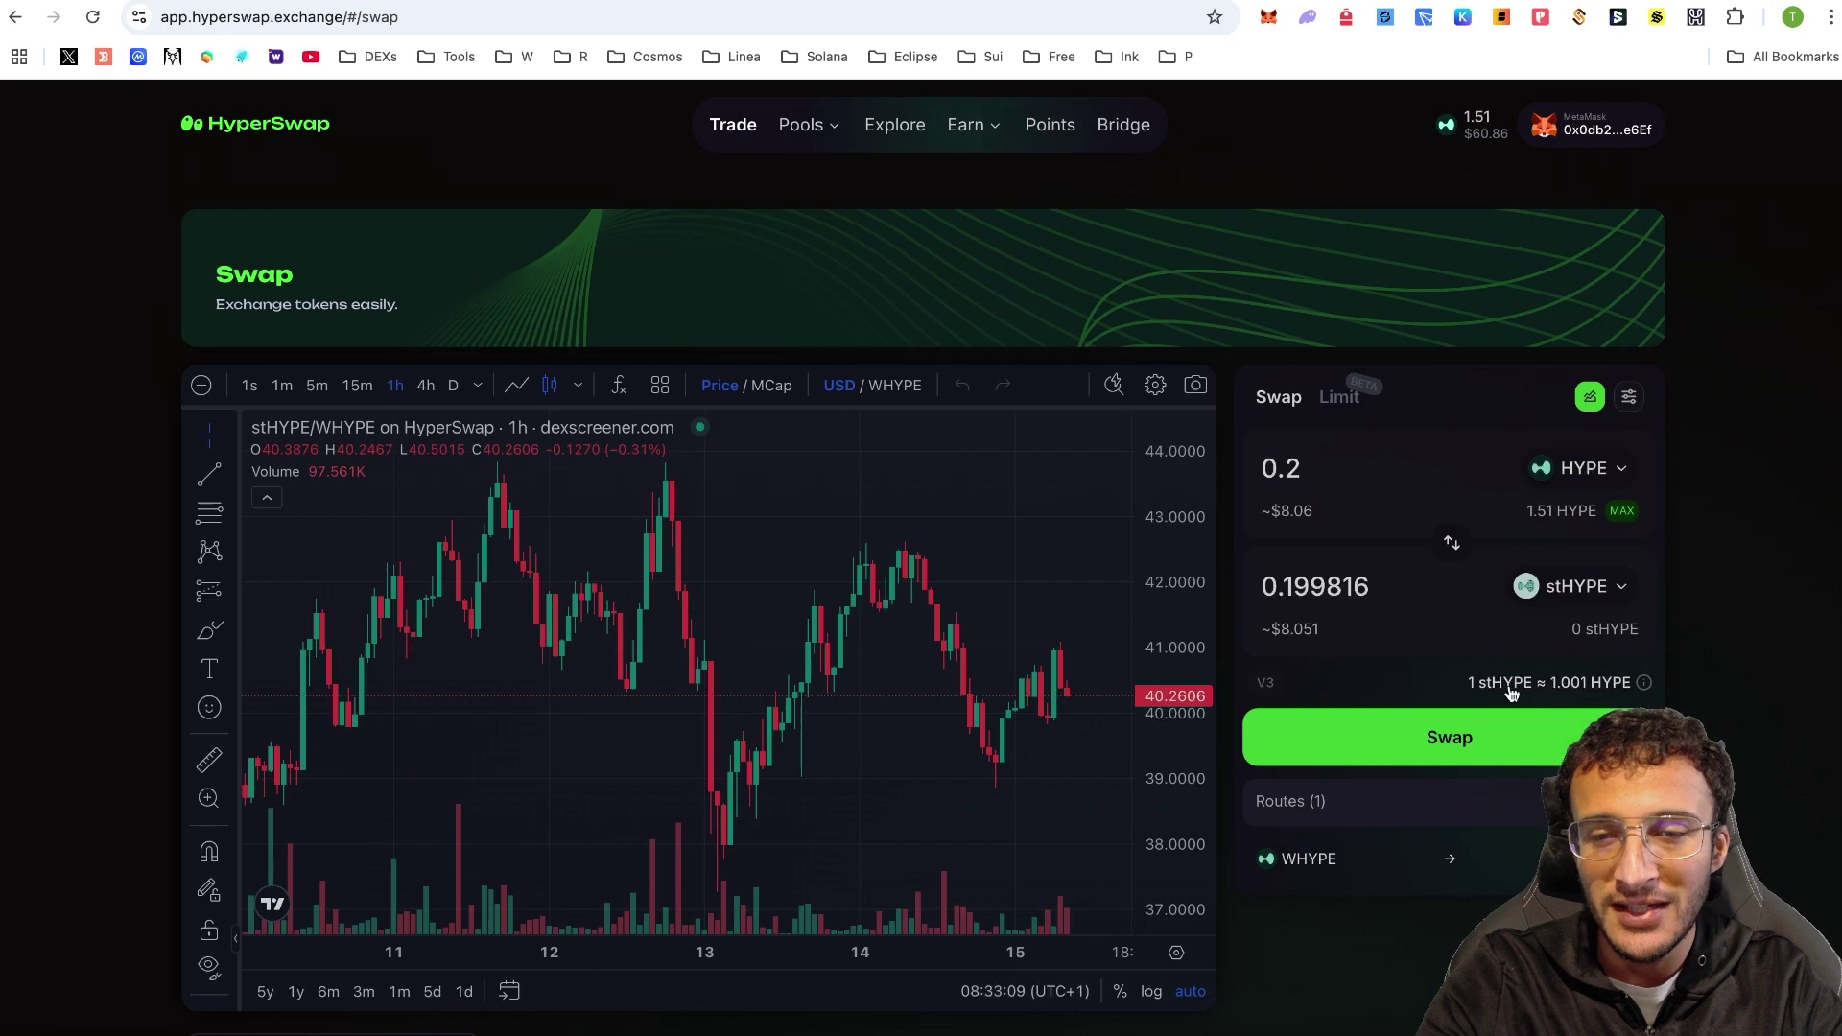
Step: Confirm the swap and approve it in the wallet, receiving 0.1998 stHYPE
click(1414, 741)
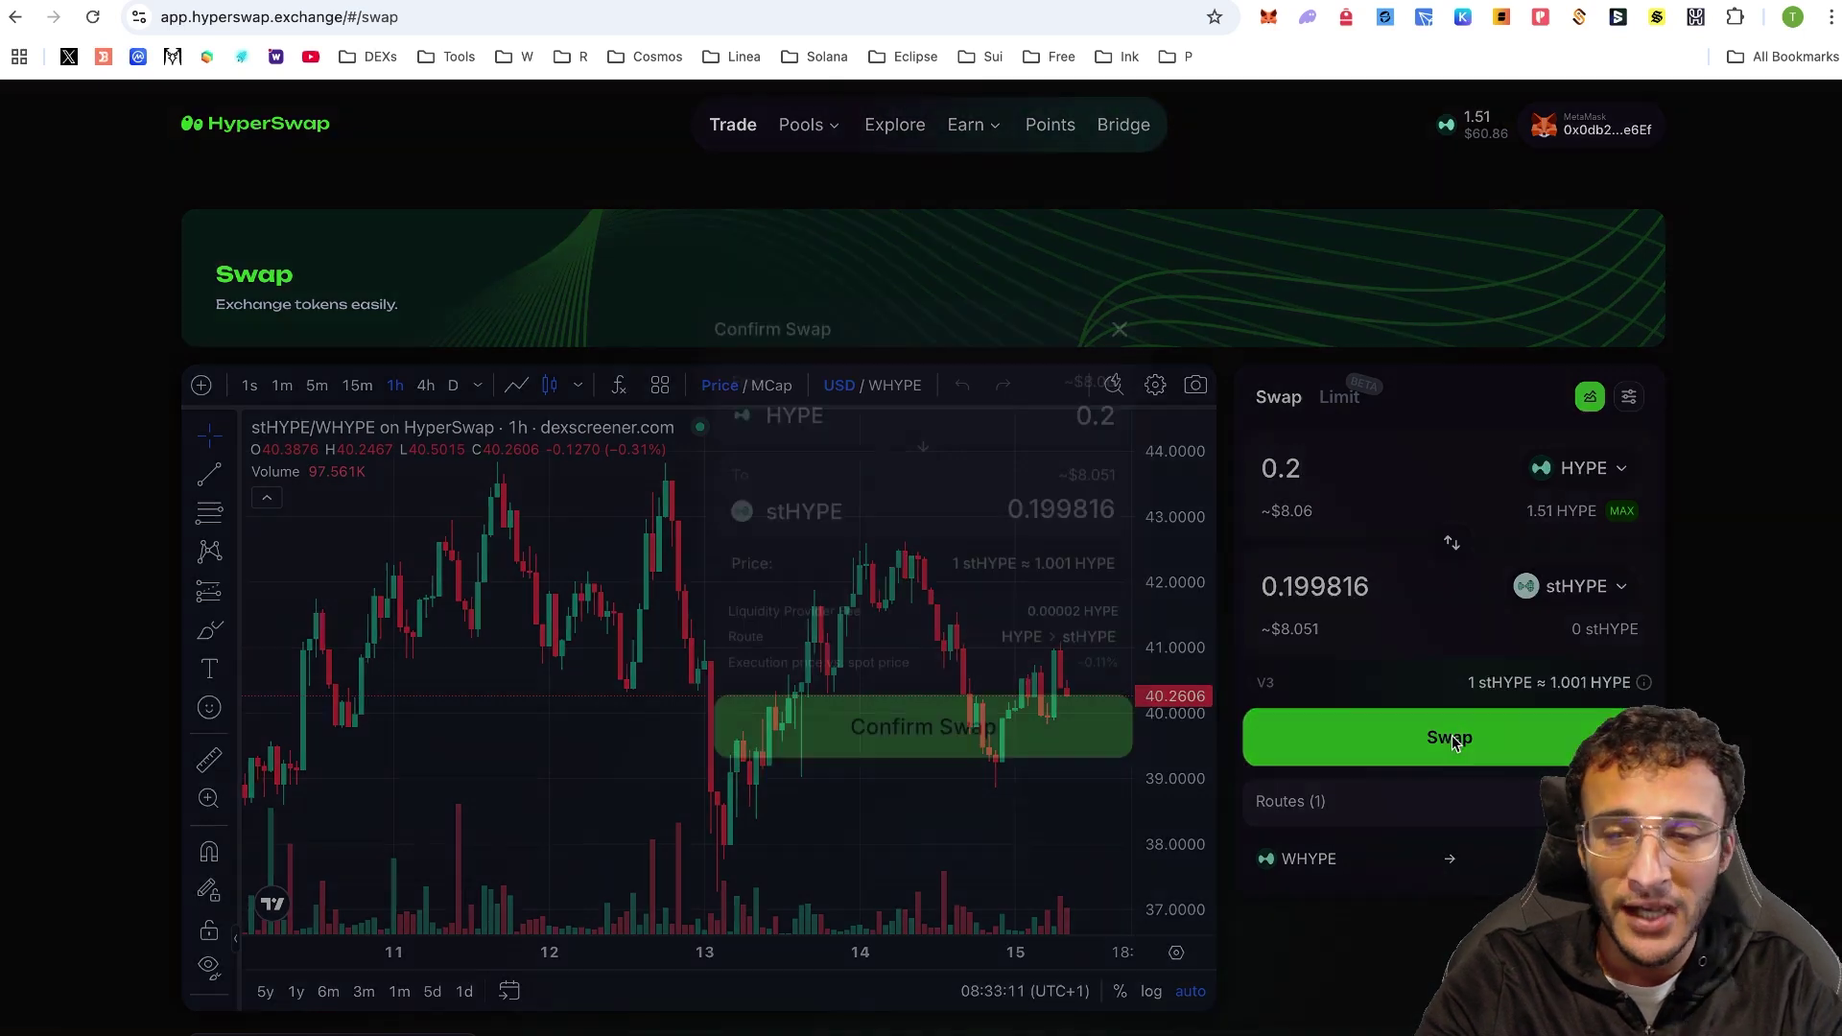
click(976, 745)
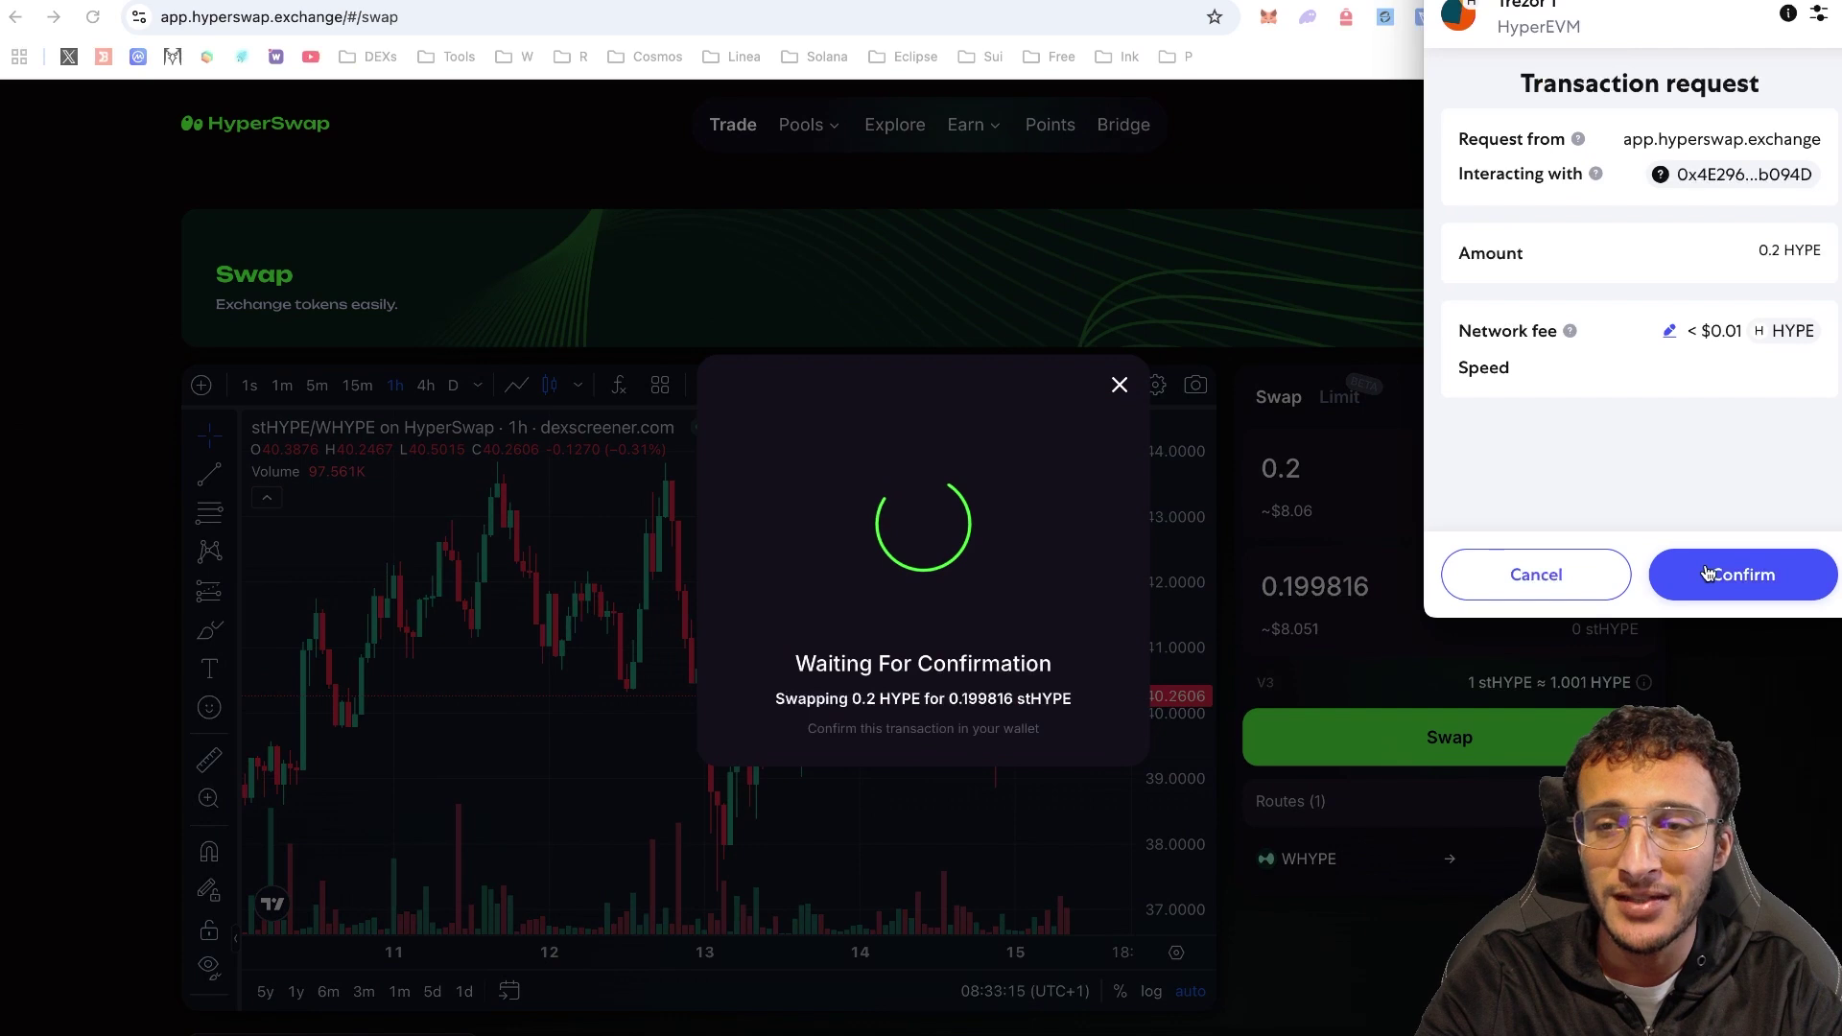
click(1706, 565)
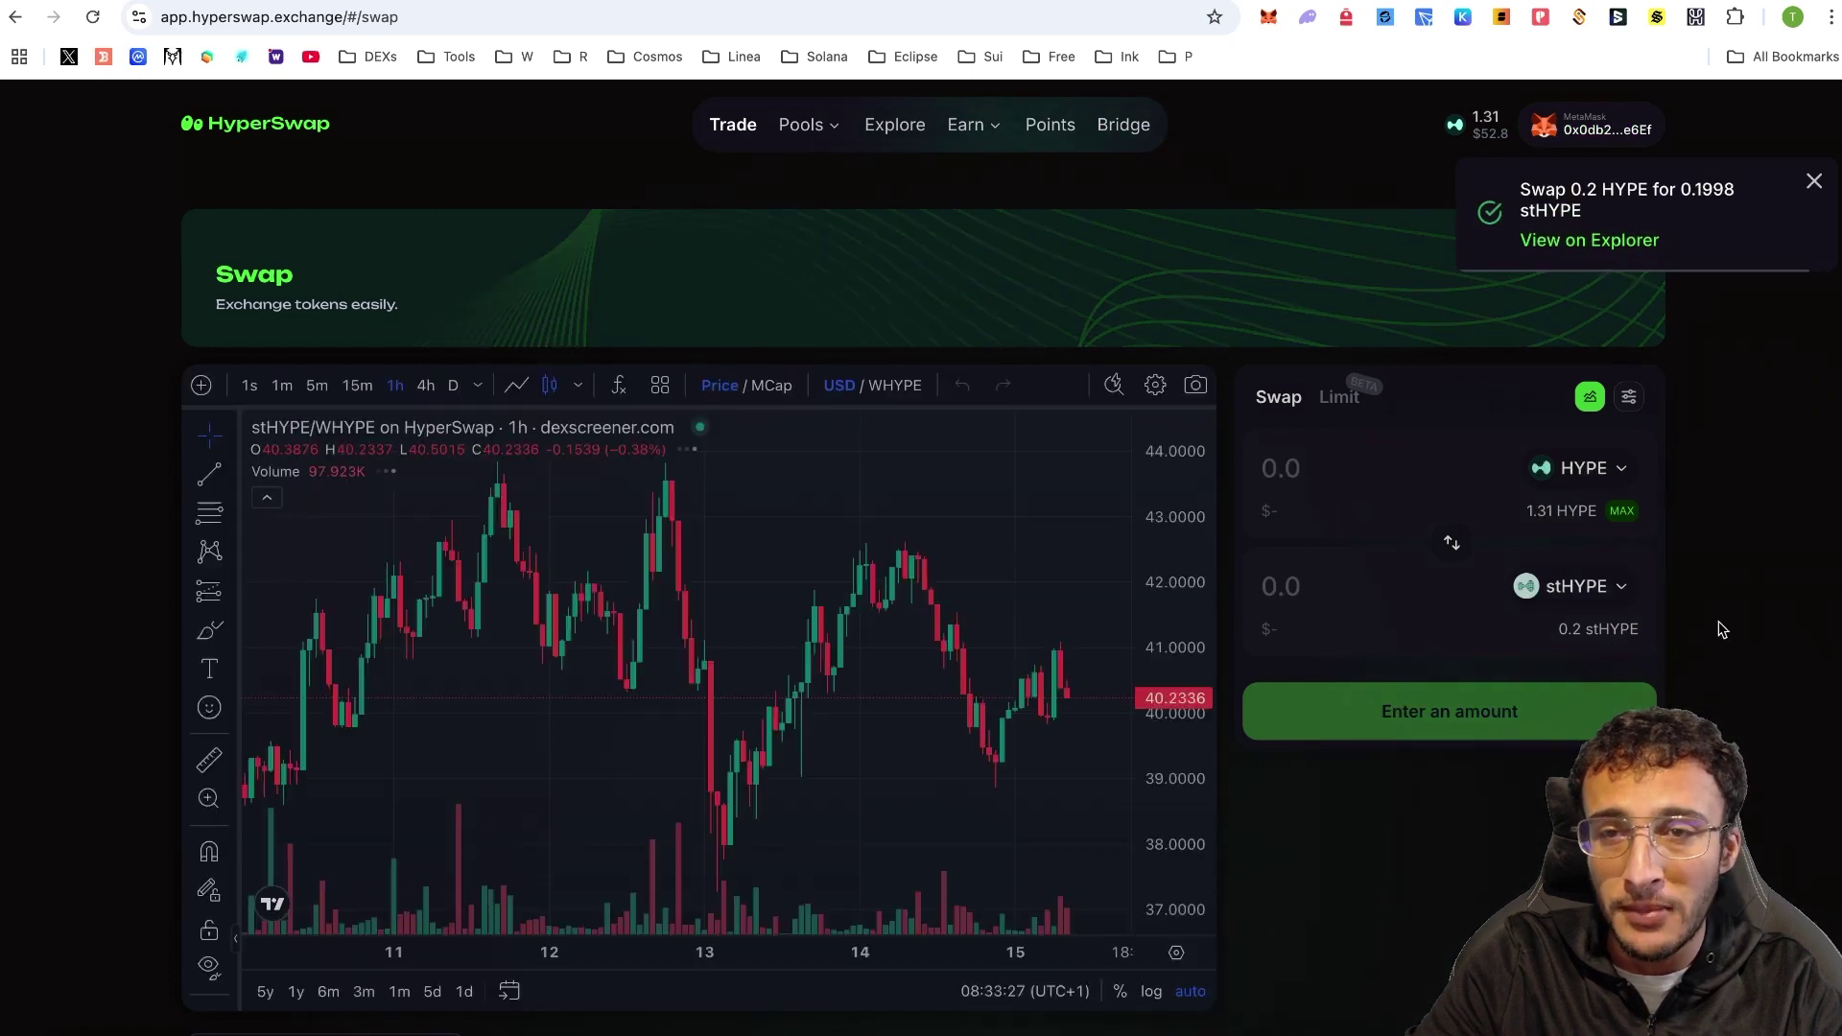
click(1815, 182)
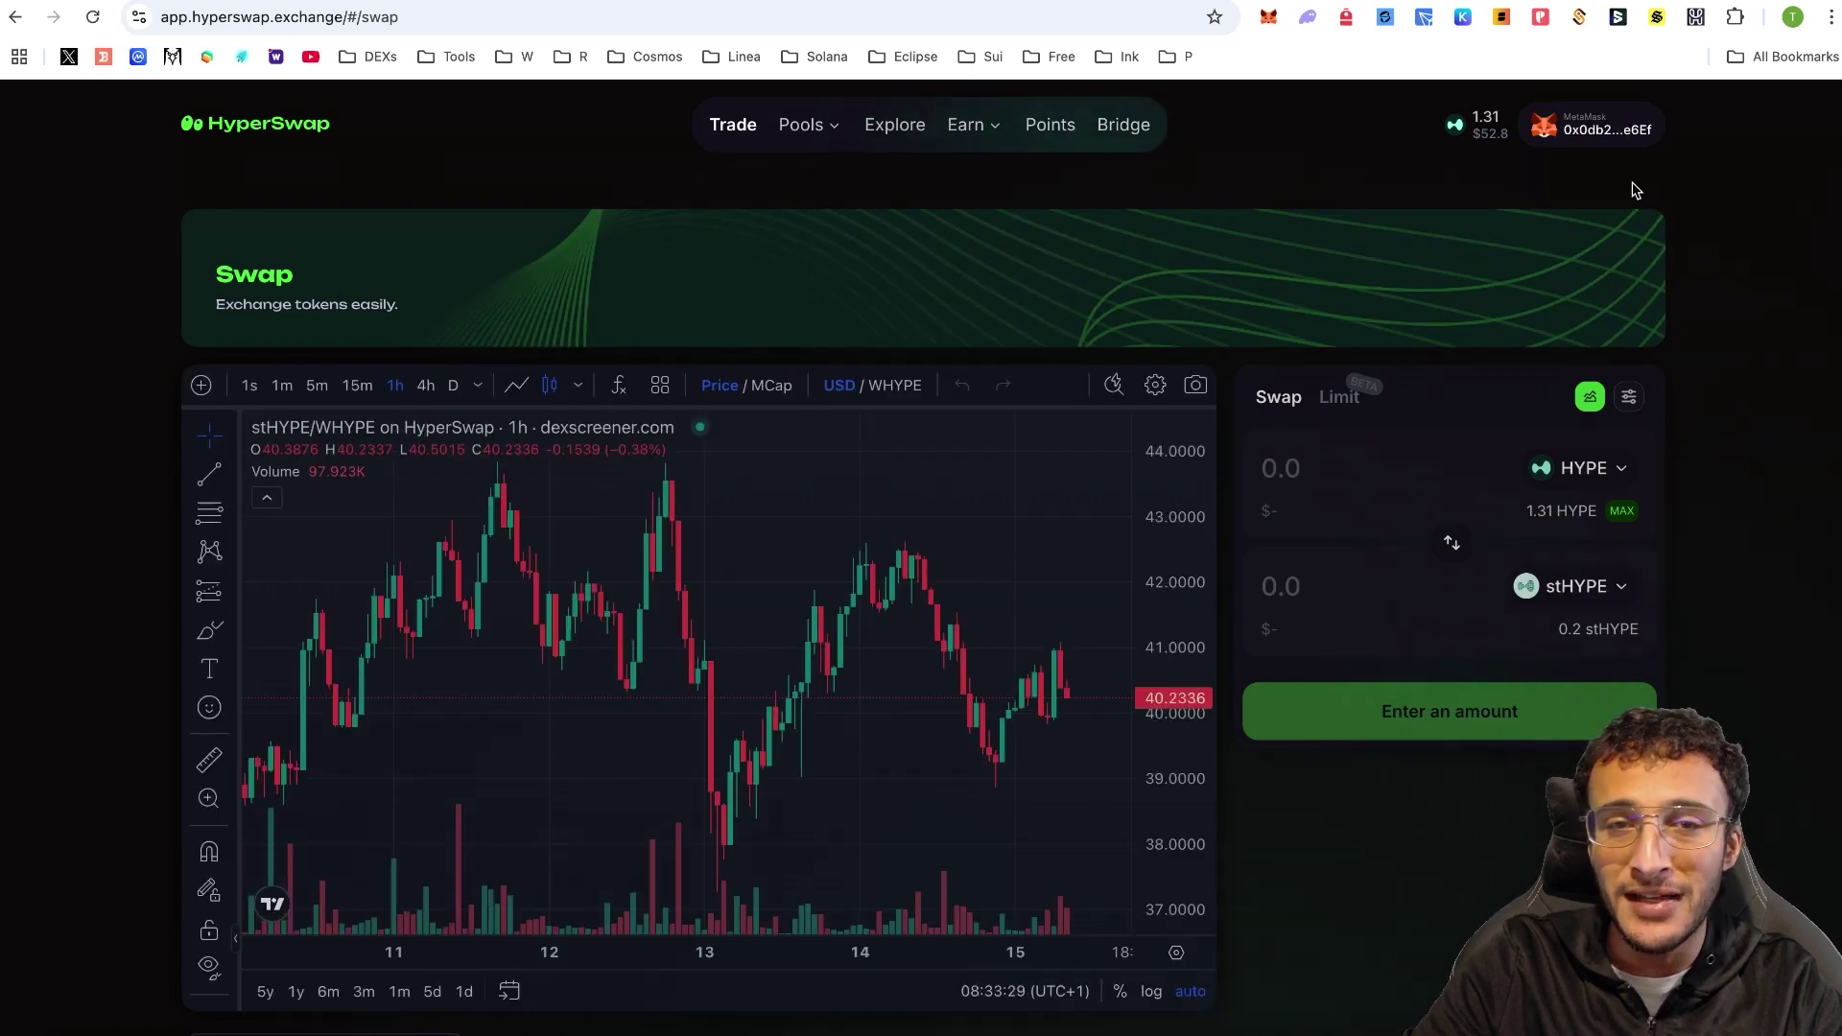
Step: Start adding liquidity to the HYPE/stHYPE pool from Explore with the 0.01% fee tier
click(894, 127)
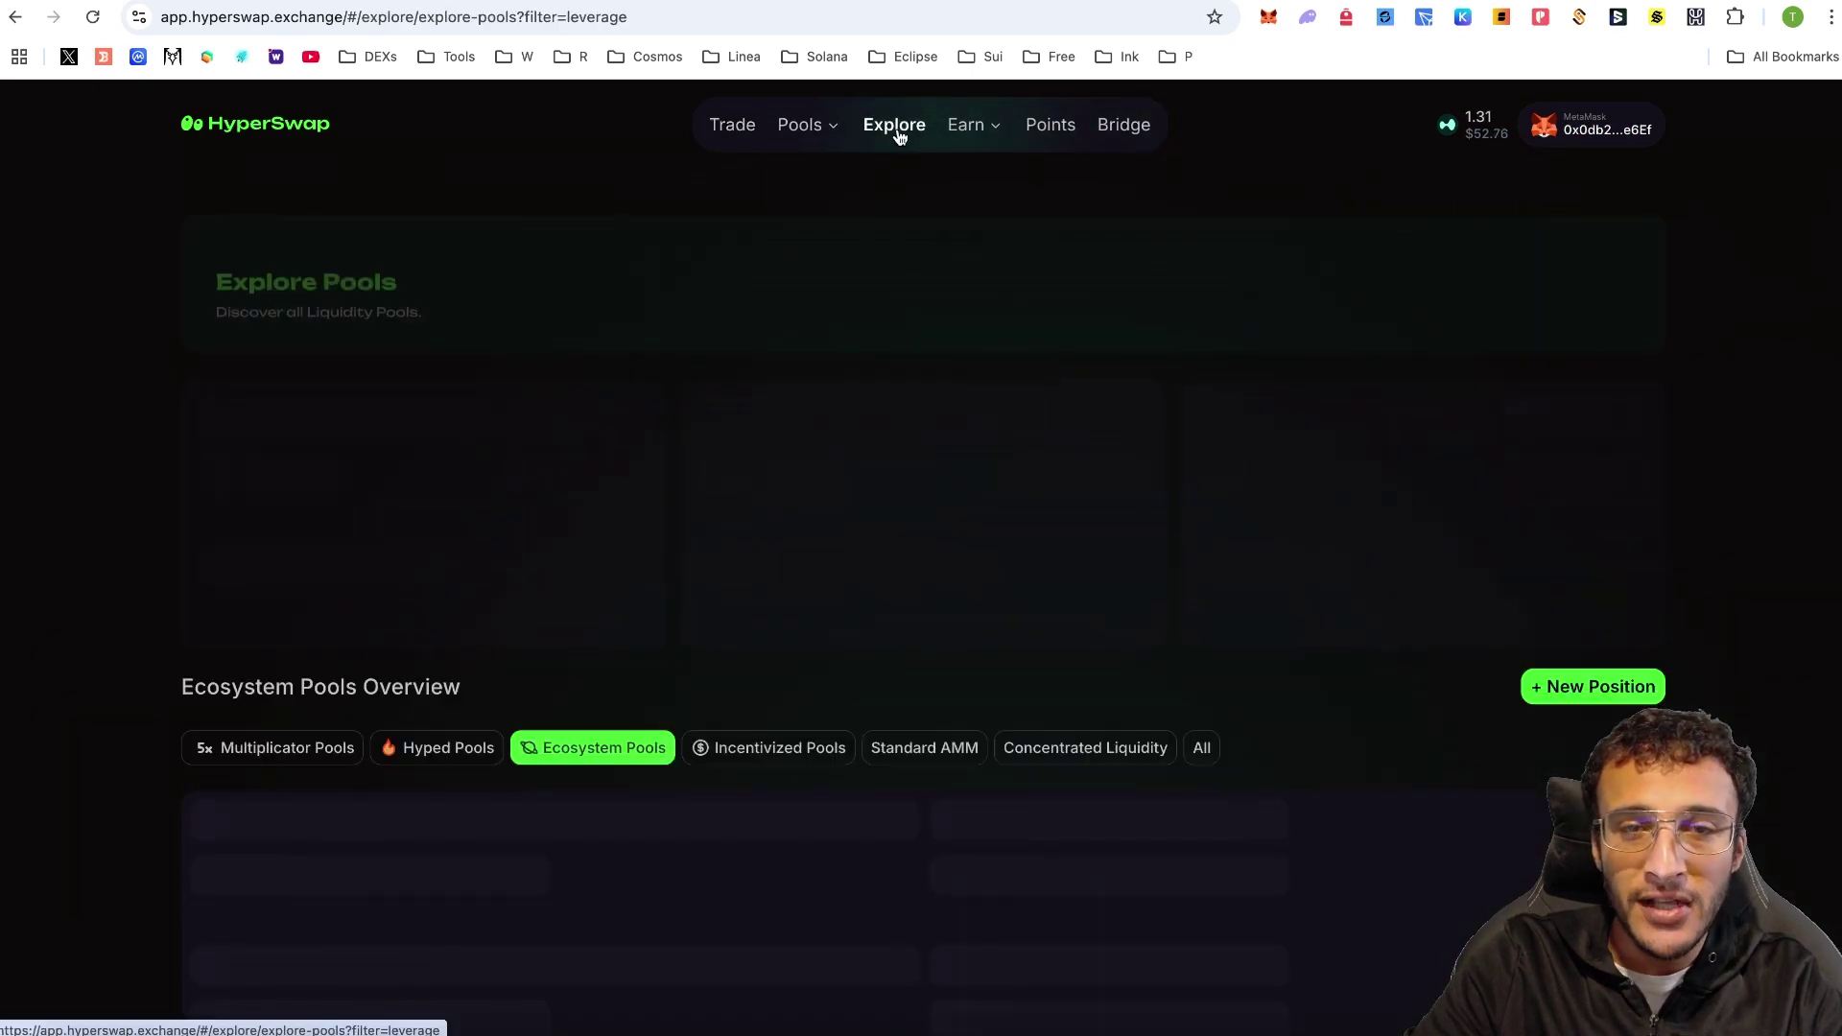
scroll(964, 295, down, 6)
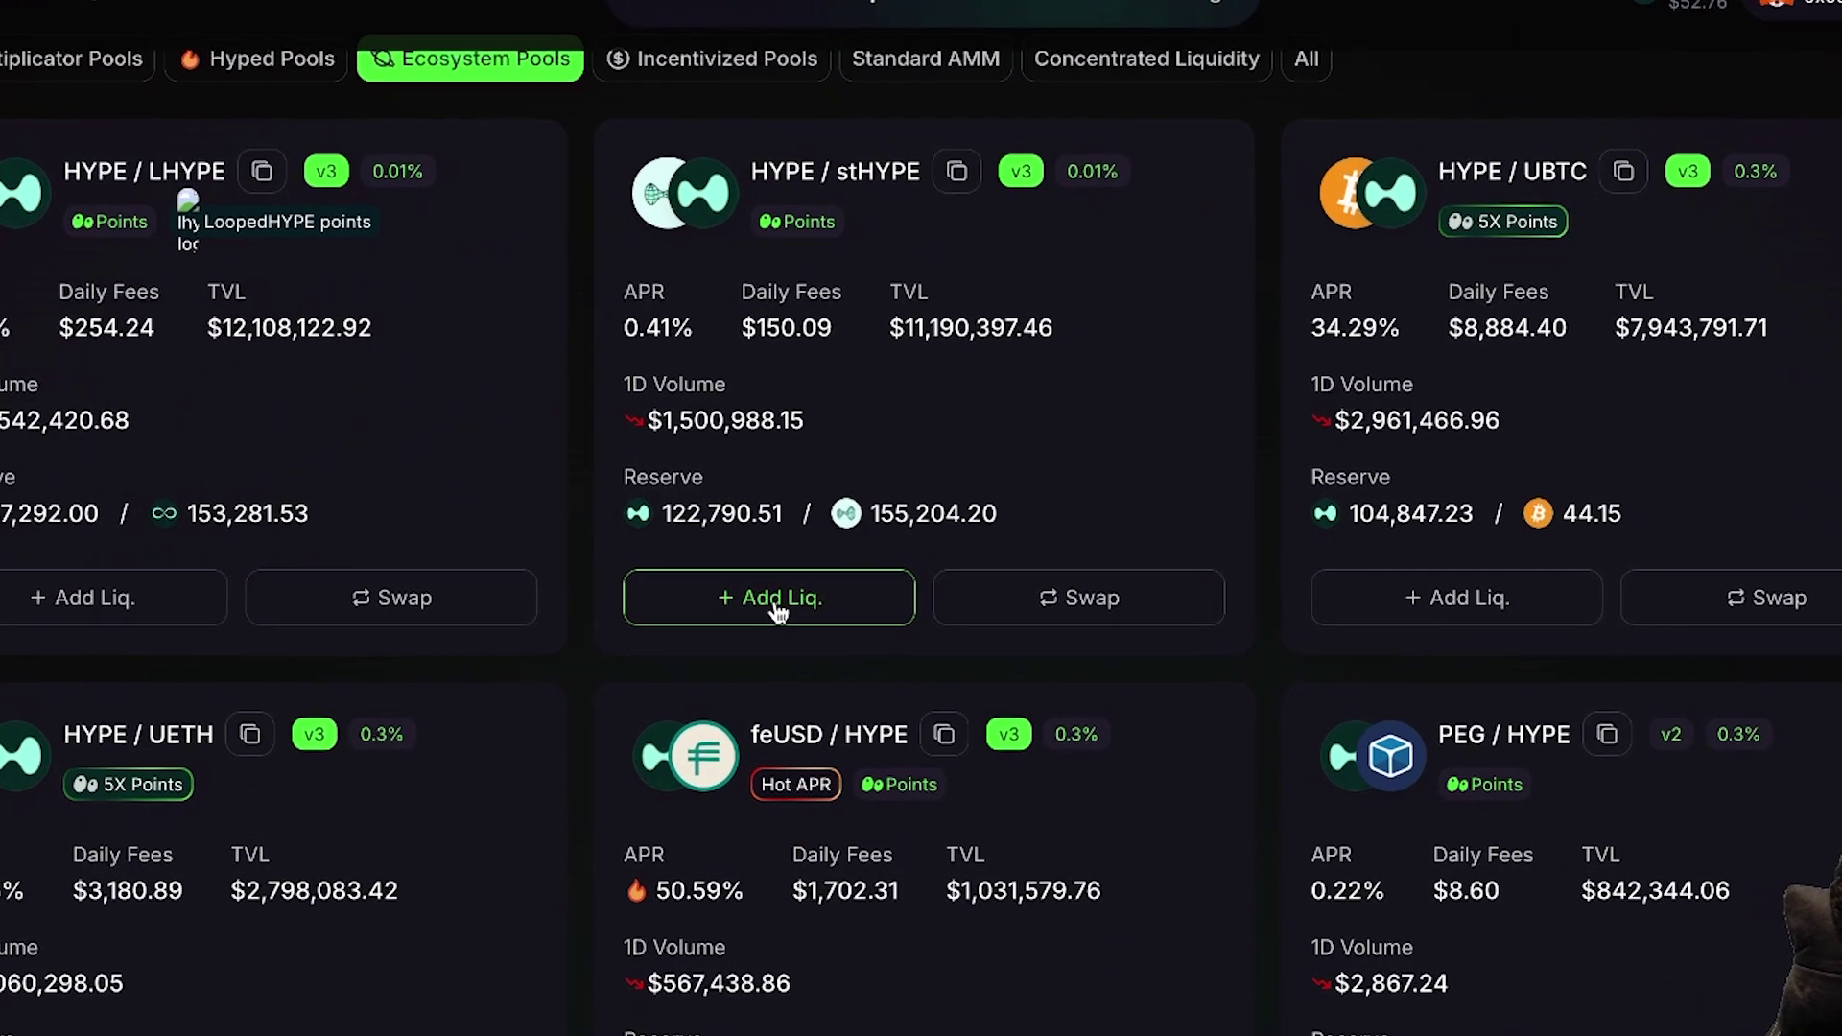
click(784, 619)
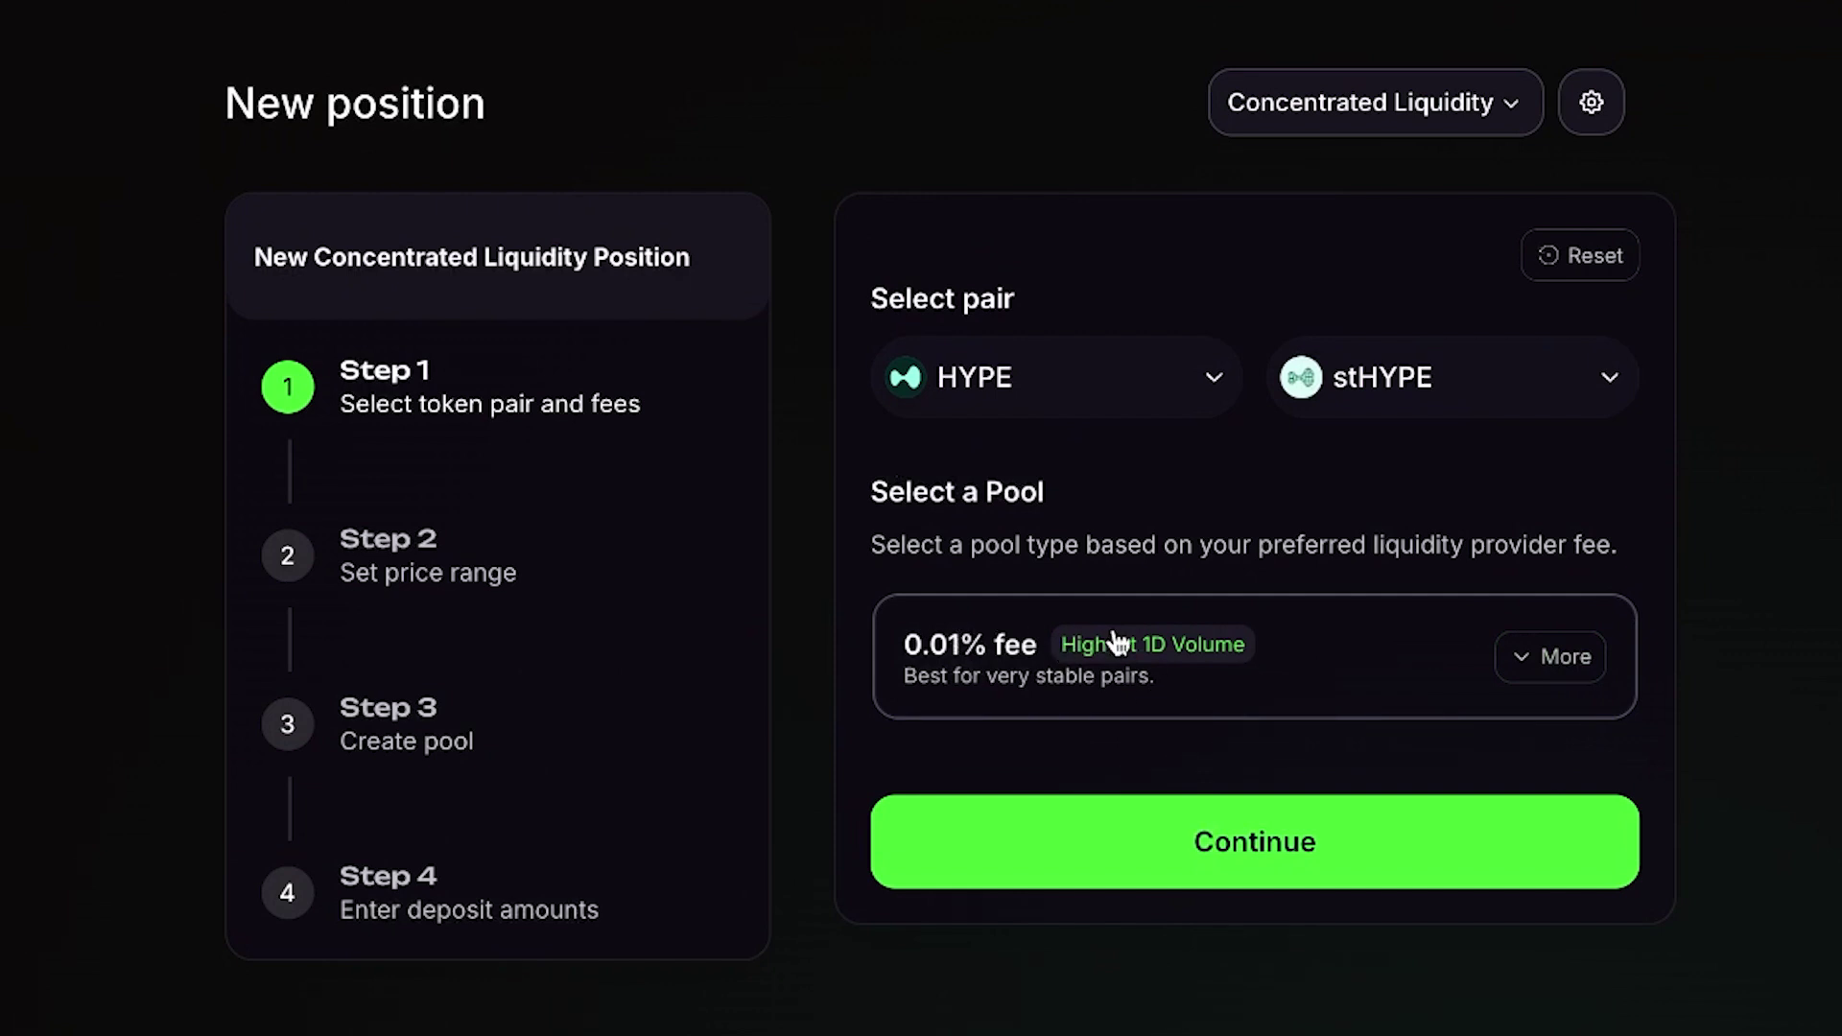
click(1538, 656)
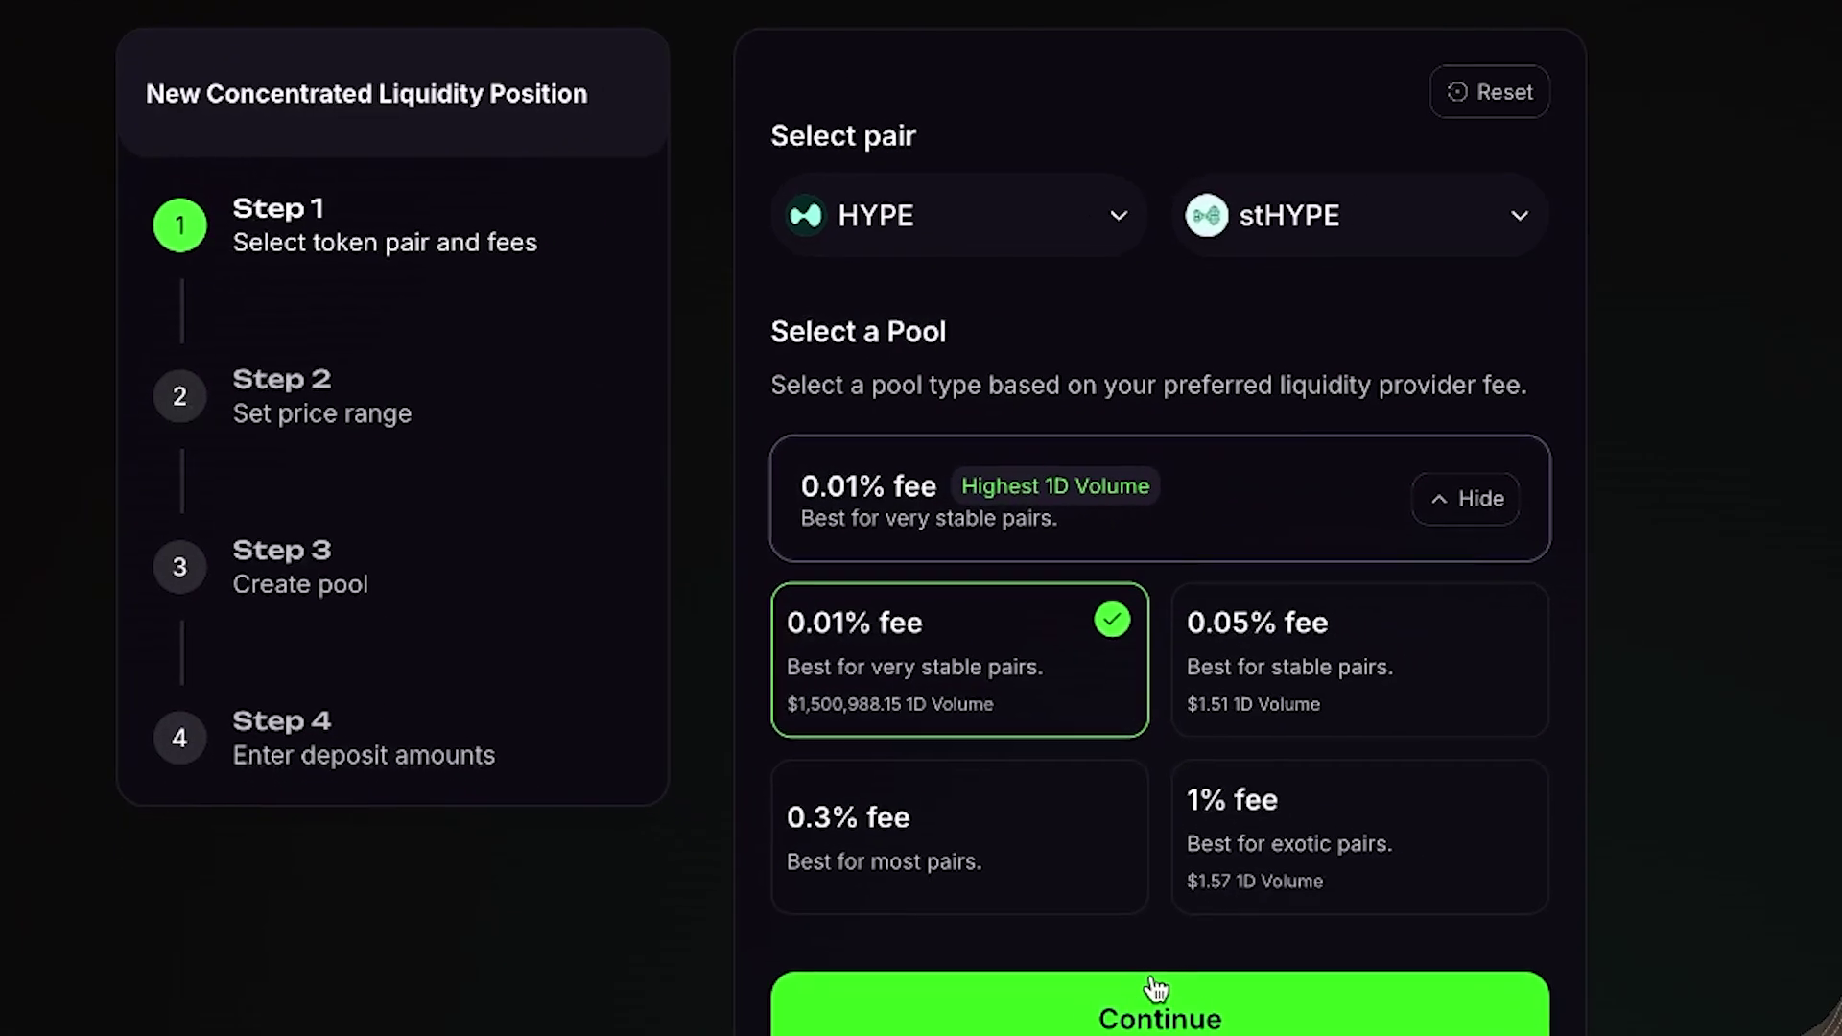
Step: Keep the Max Range (≈0 to ∞) price range and continue to deposit amounts
click(1247, 1031)
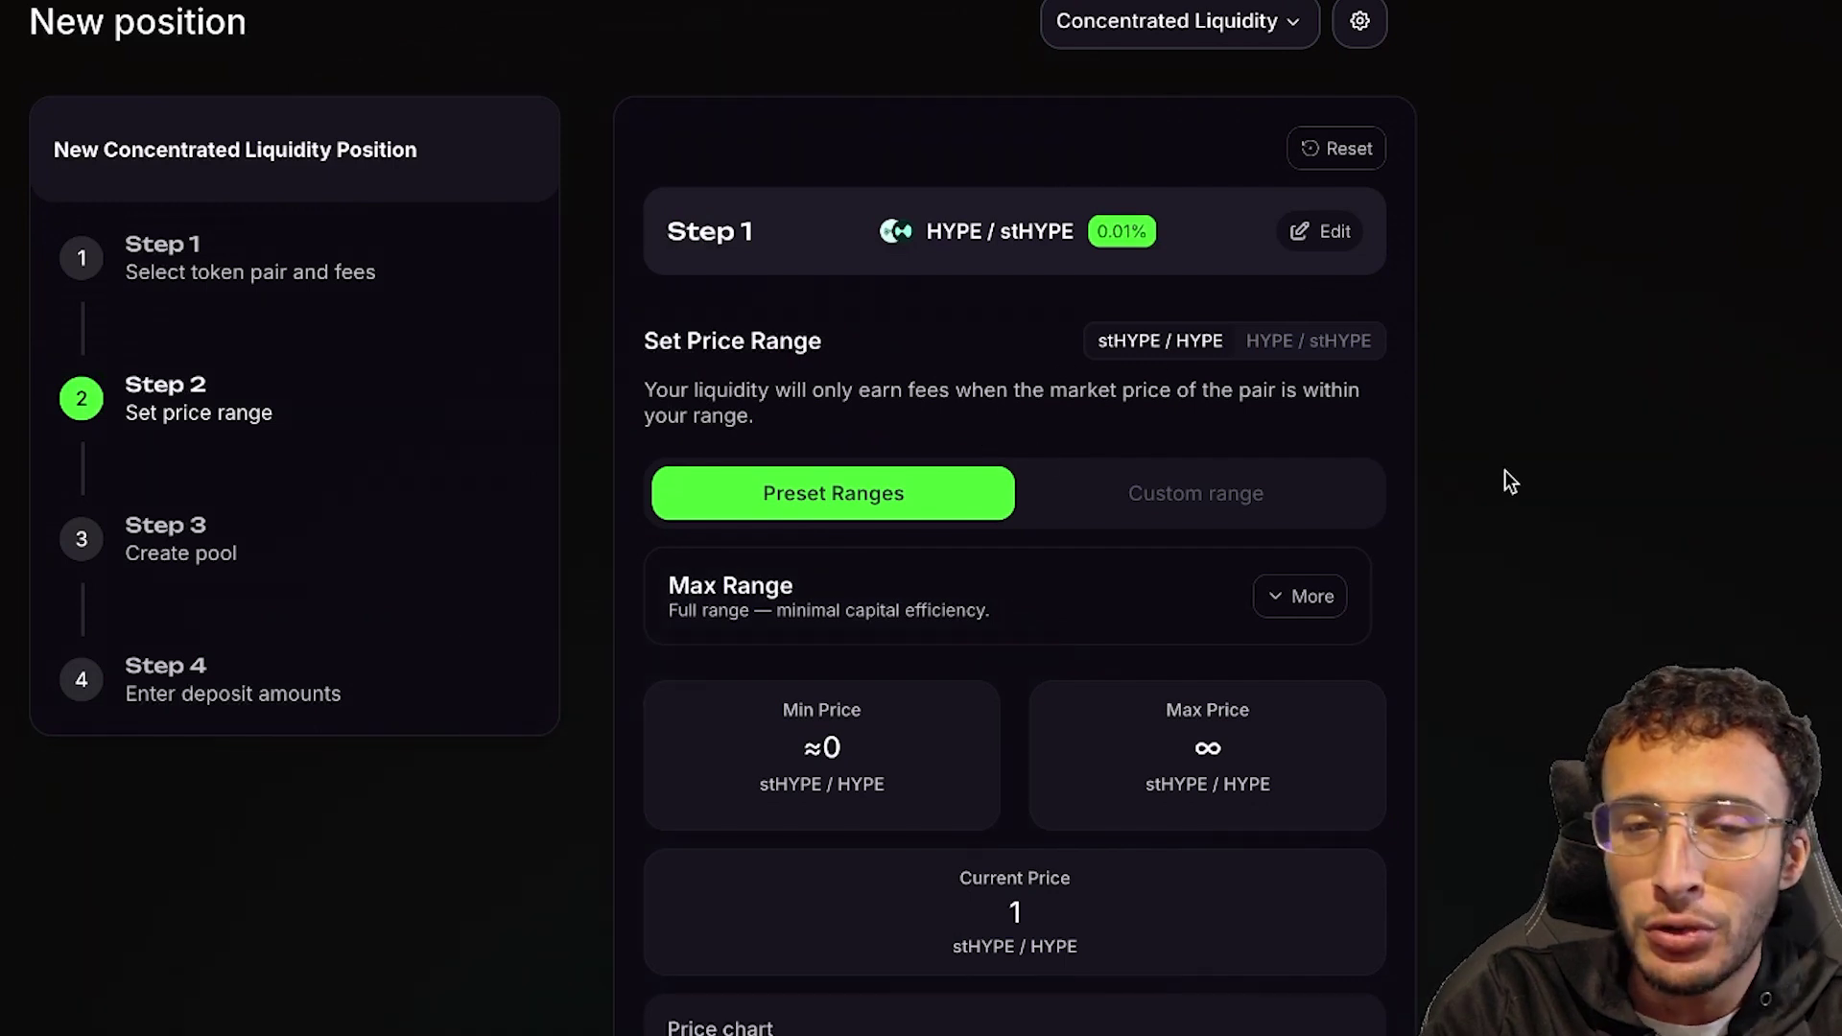
scroll(1500, 480, down, 3)
scroll(1295, 537, up, 3)
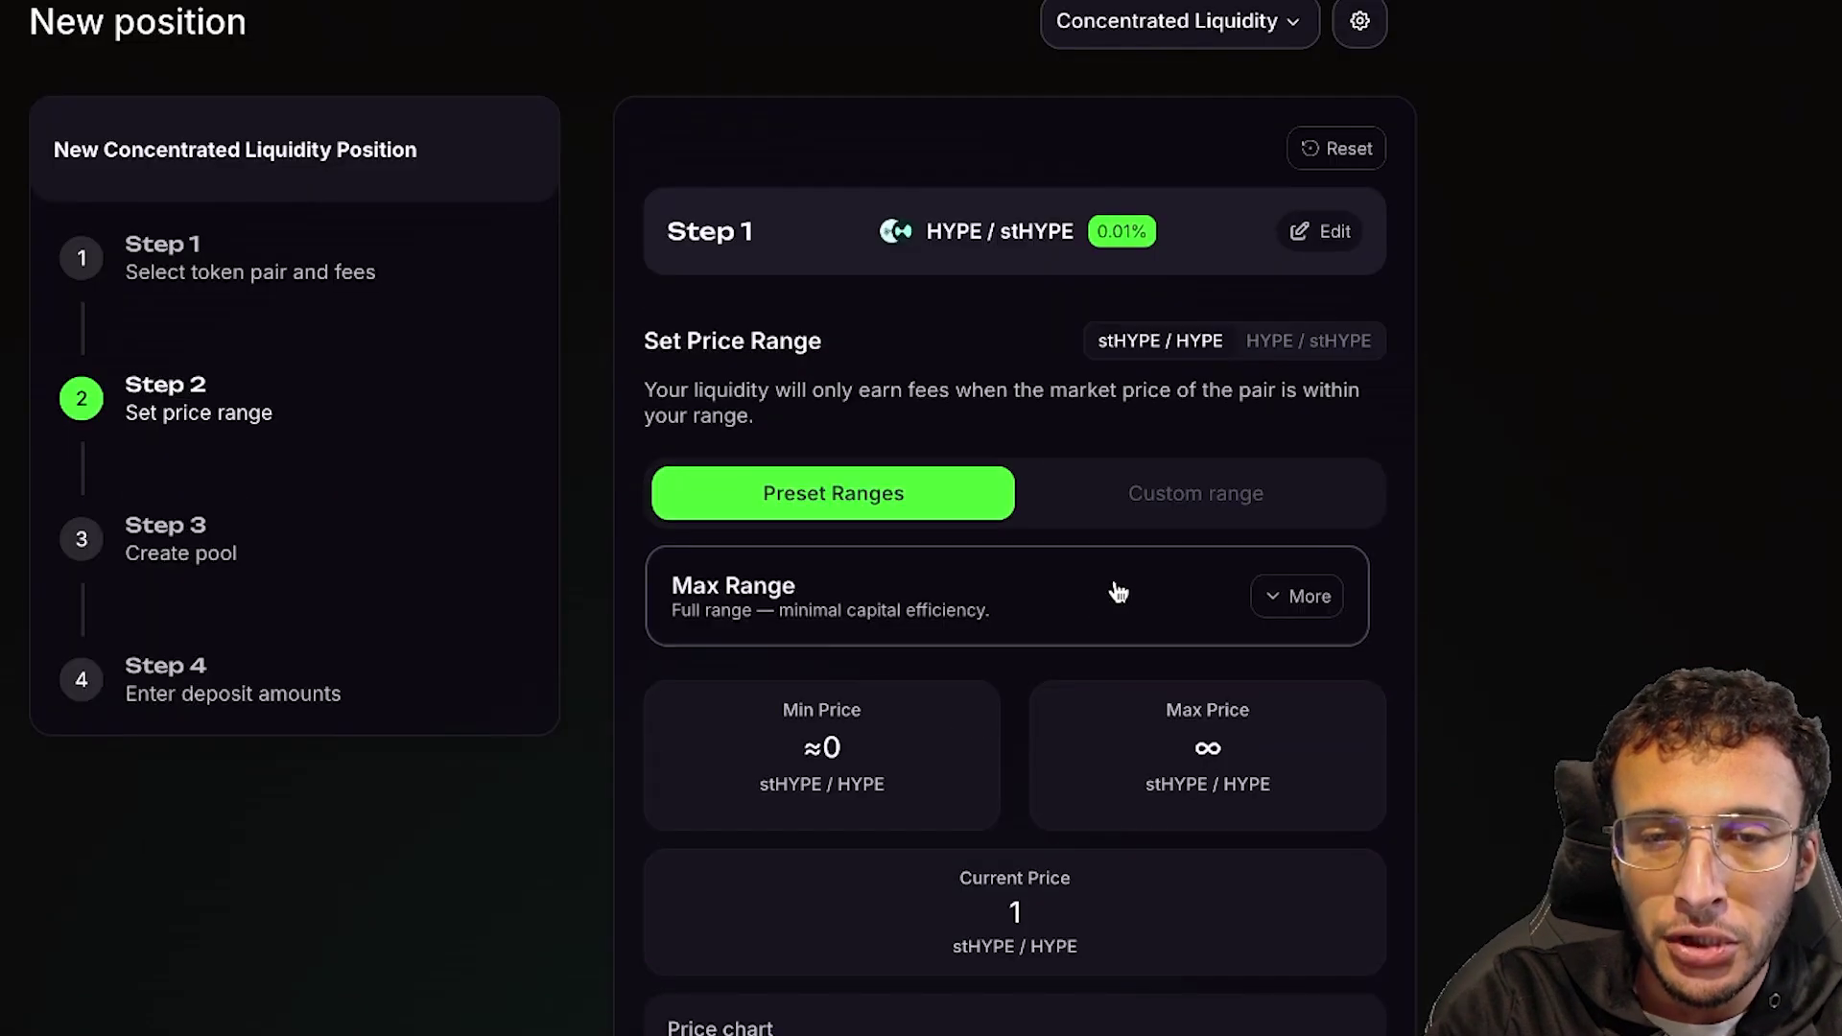
click(1117, 592)
scroll(1403, 619, down, 2)
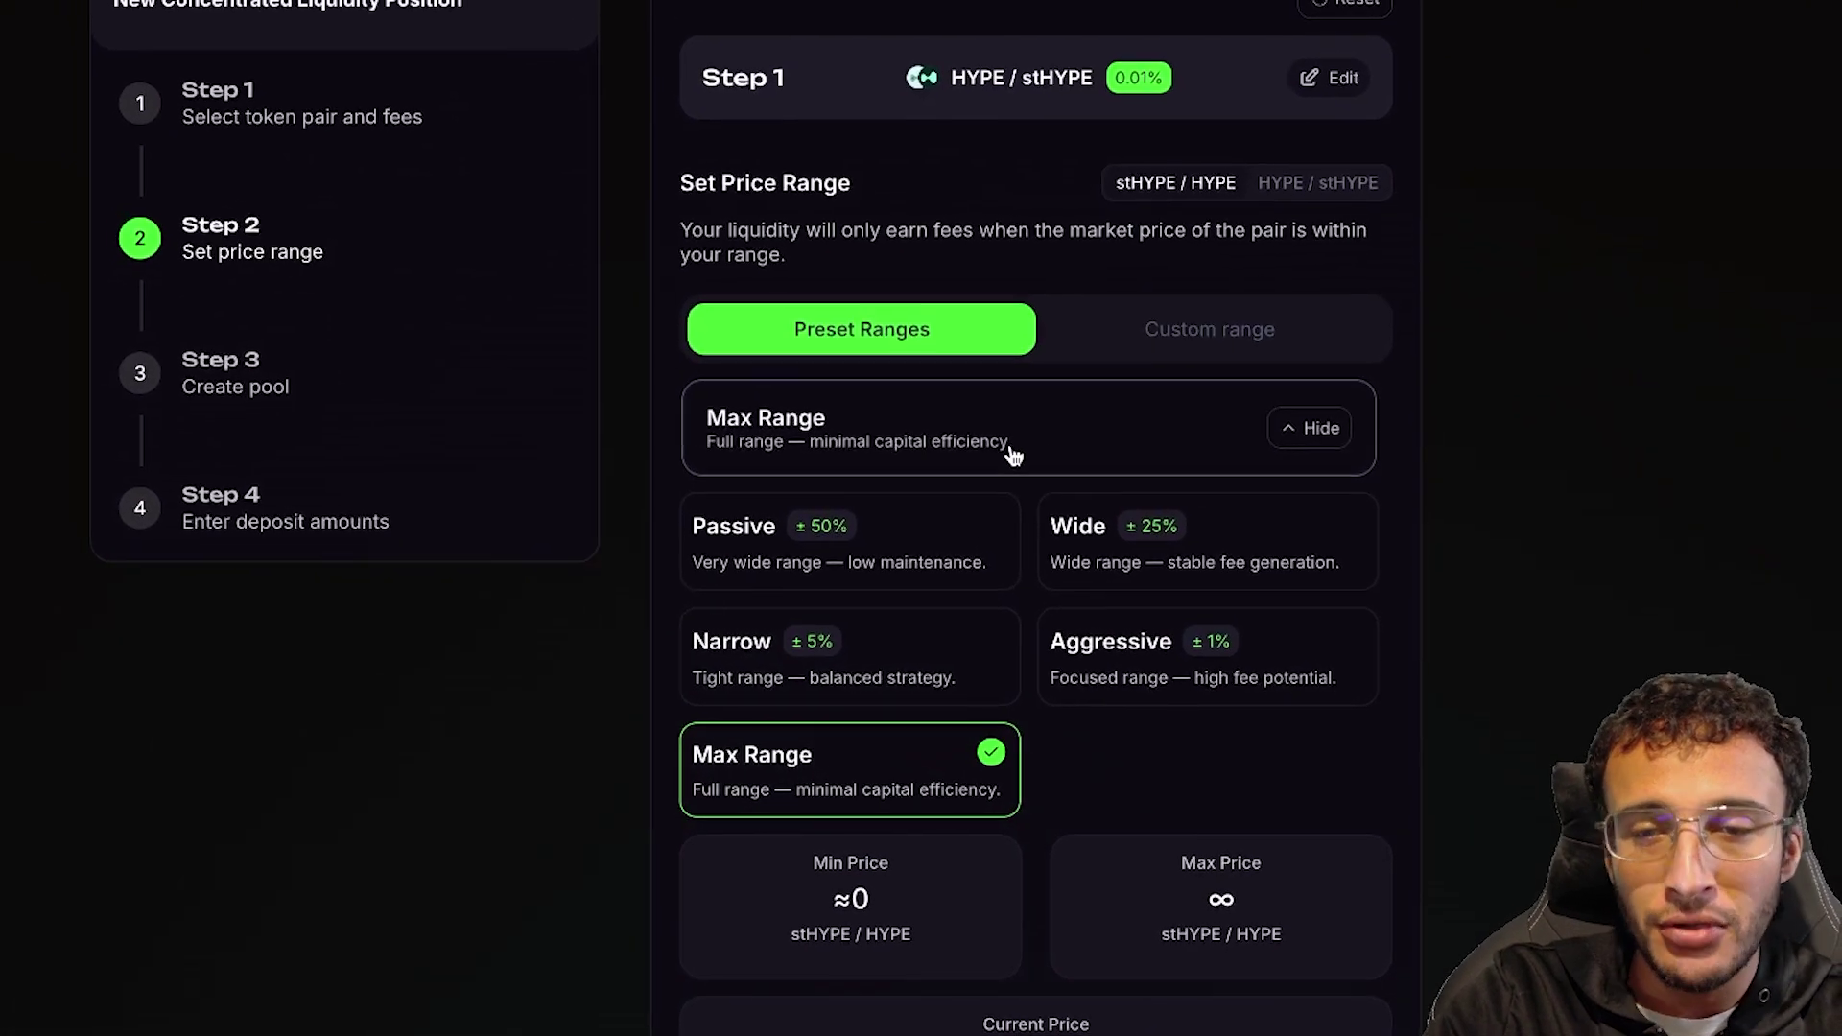
click(1310, 428)
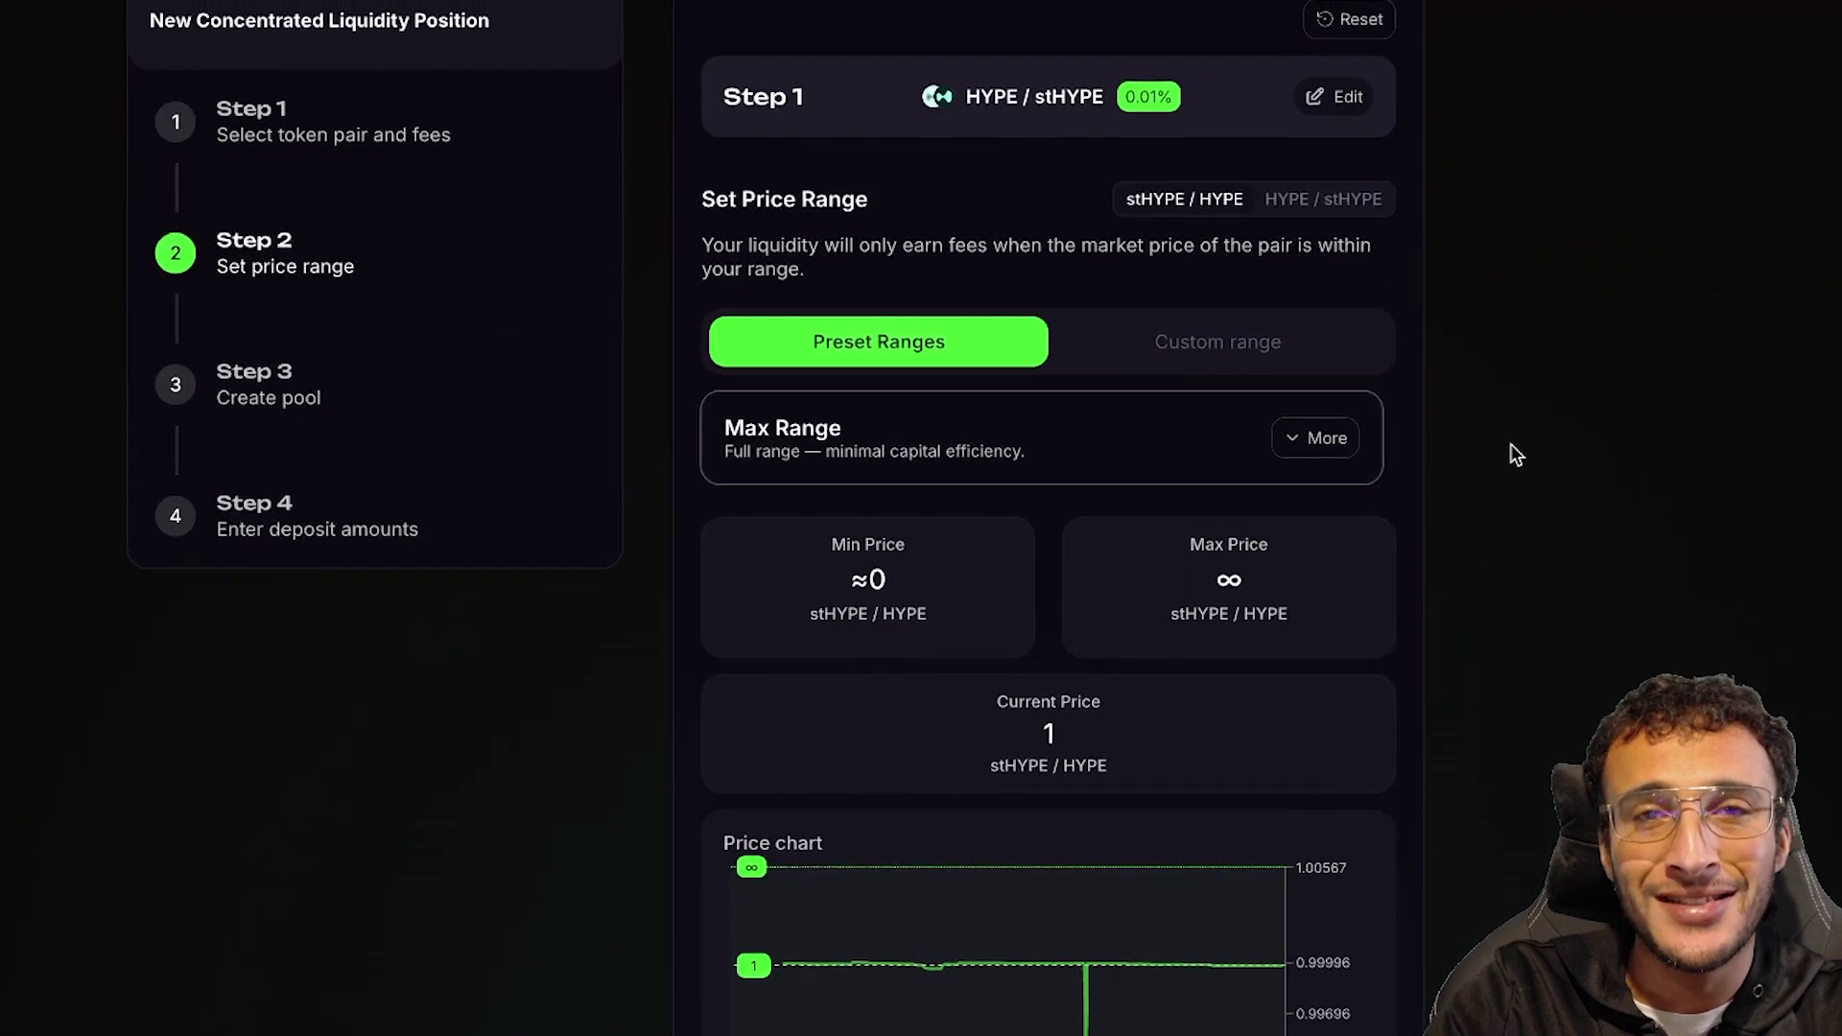
scroll(1512, 457, down, 10)
click(1131, 937)
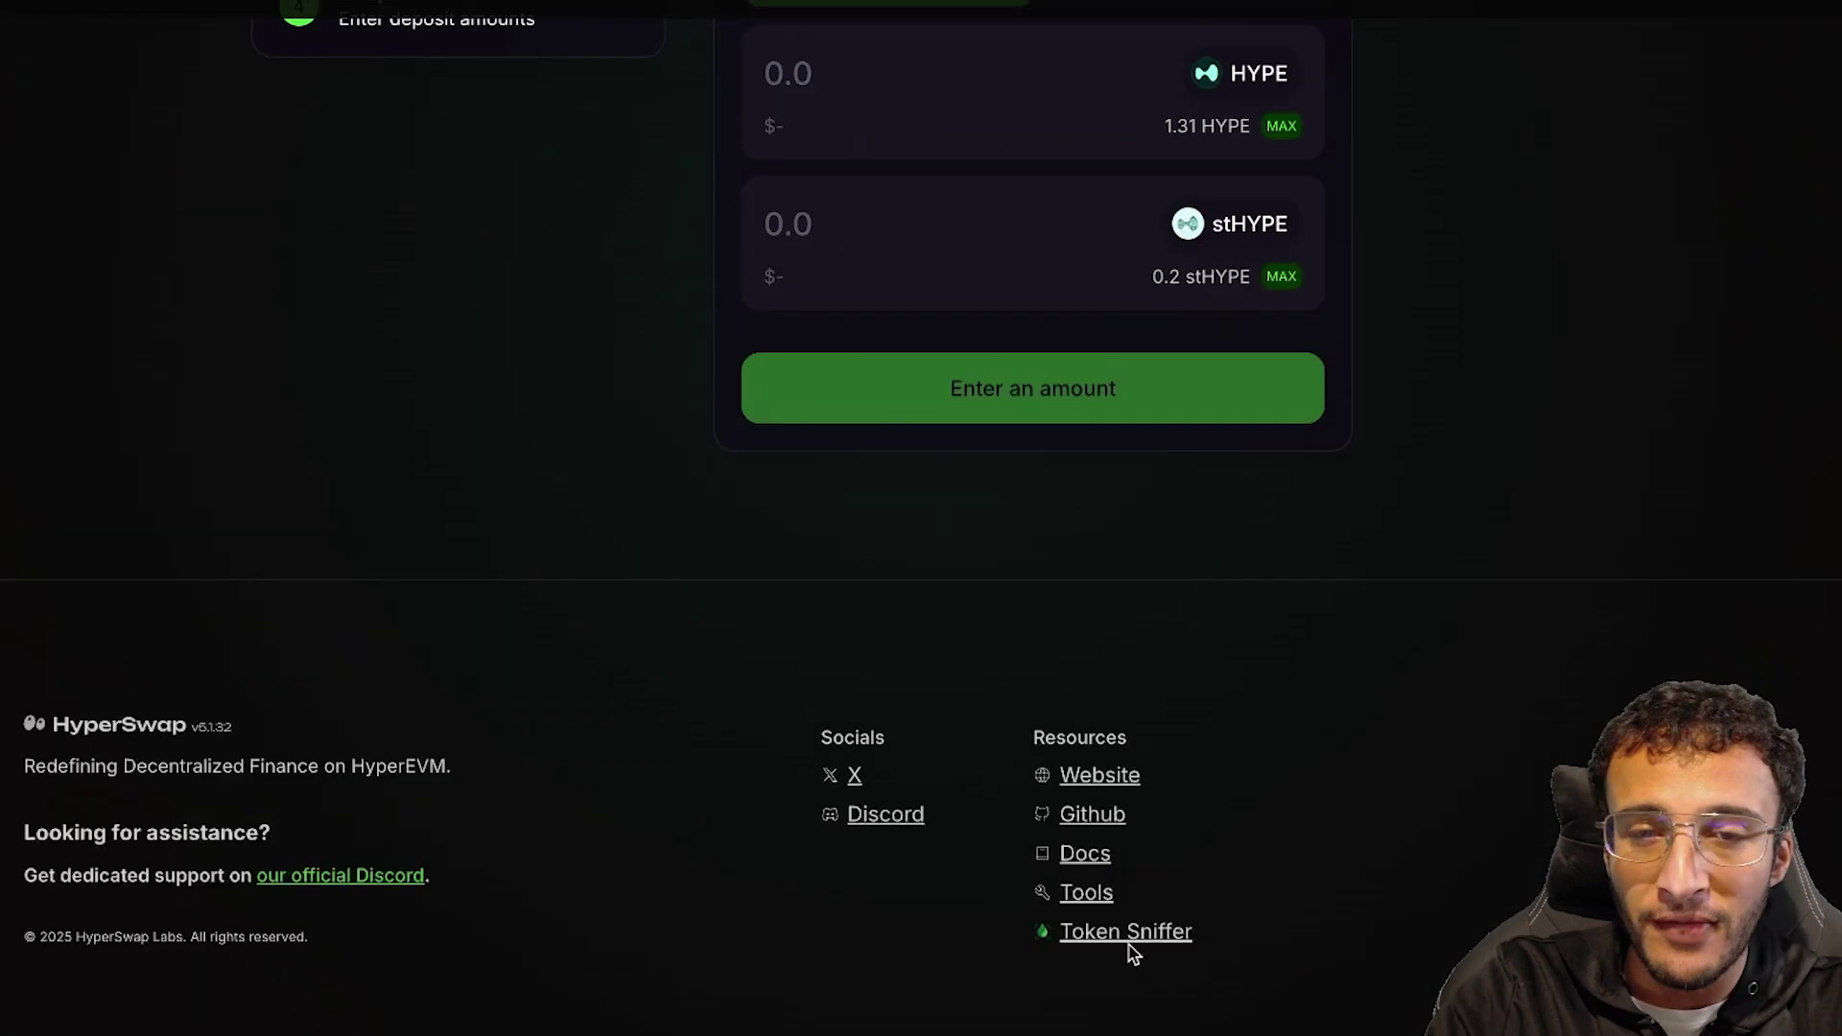
scroll(1307, 567, up, 3)
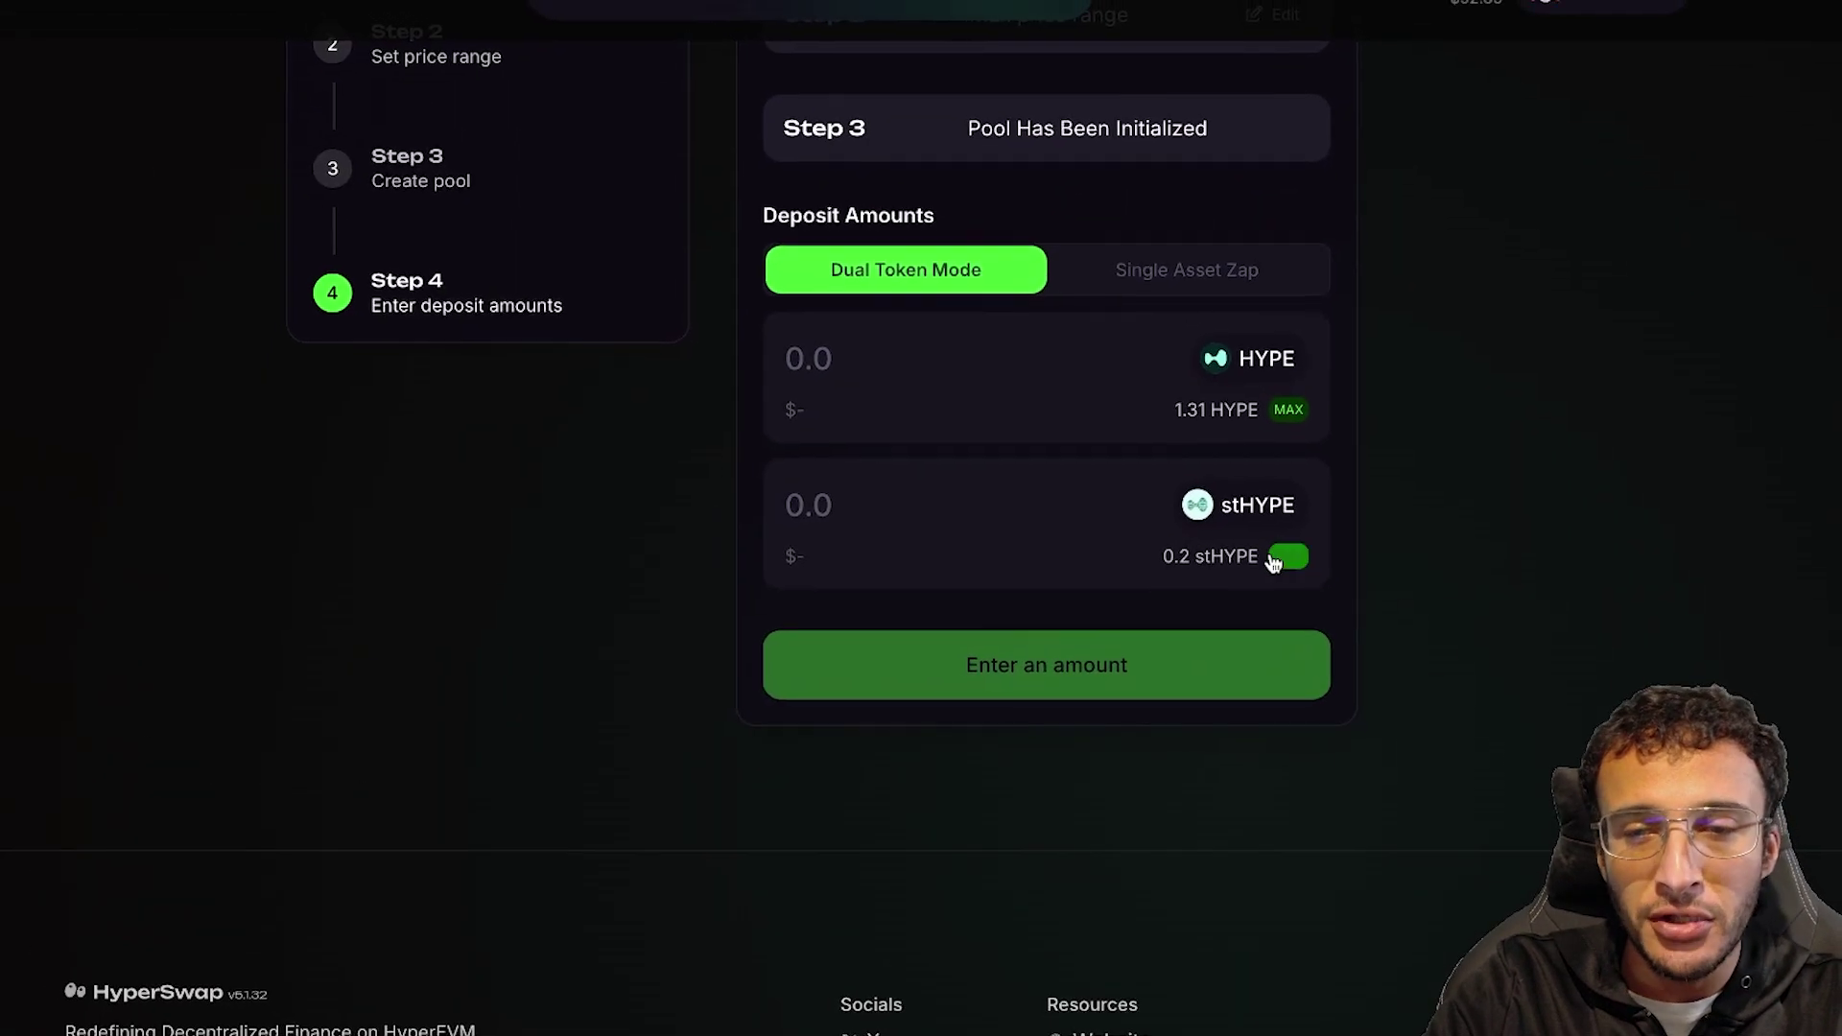
Step: Fill in the full 0.2 stHYPE balance and approve stHYPE in MetaMask
click(1287, 562)
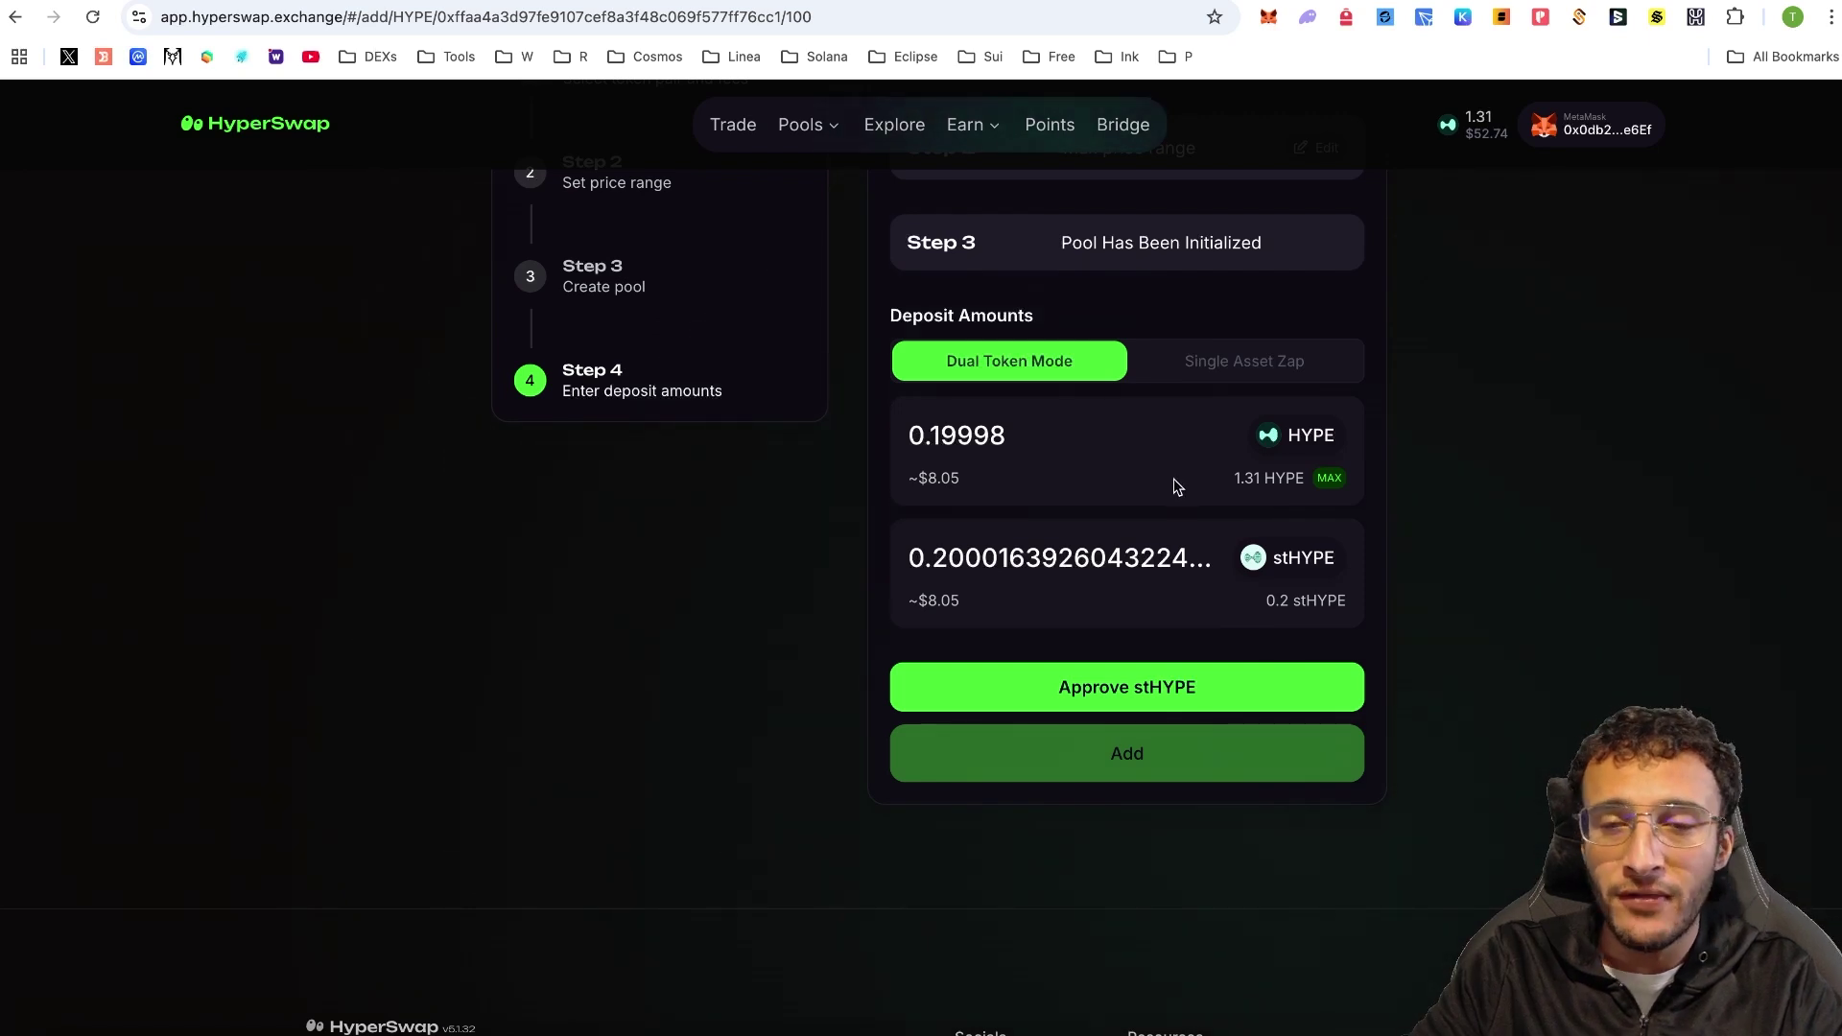
click(1324, 686)
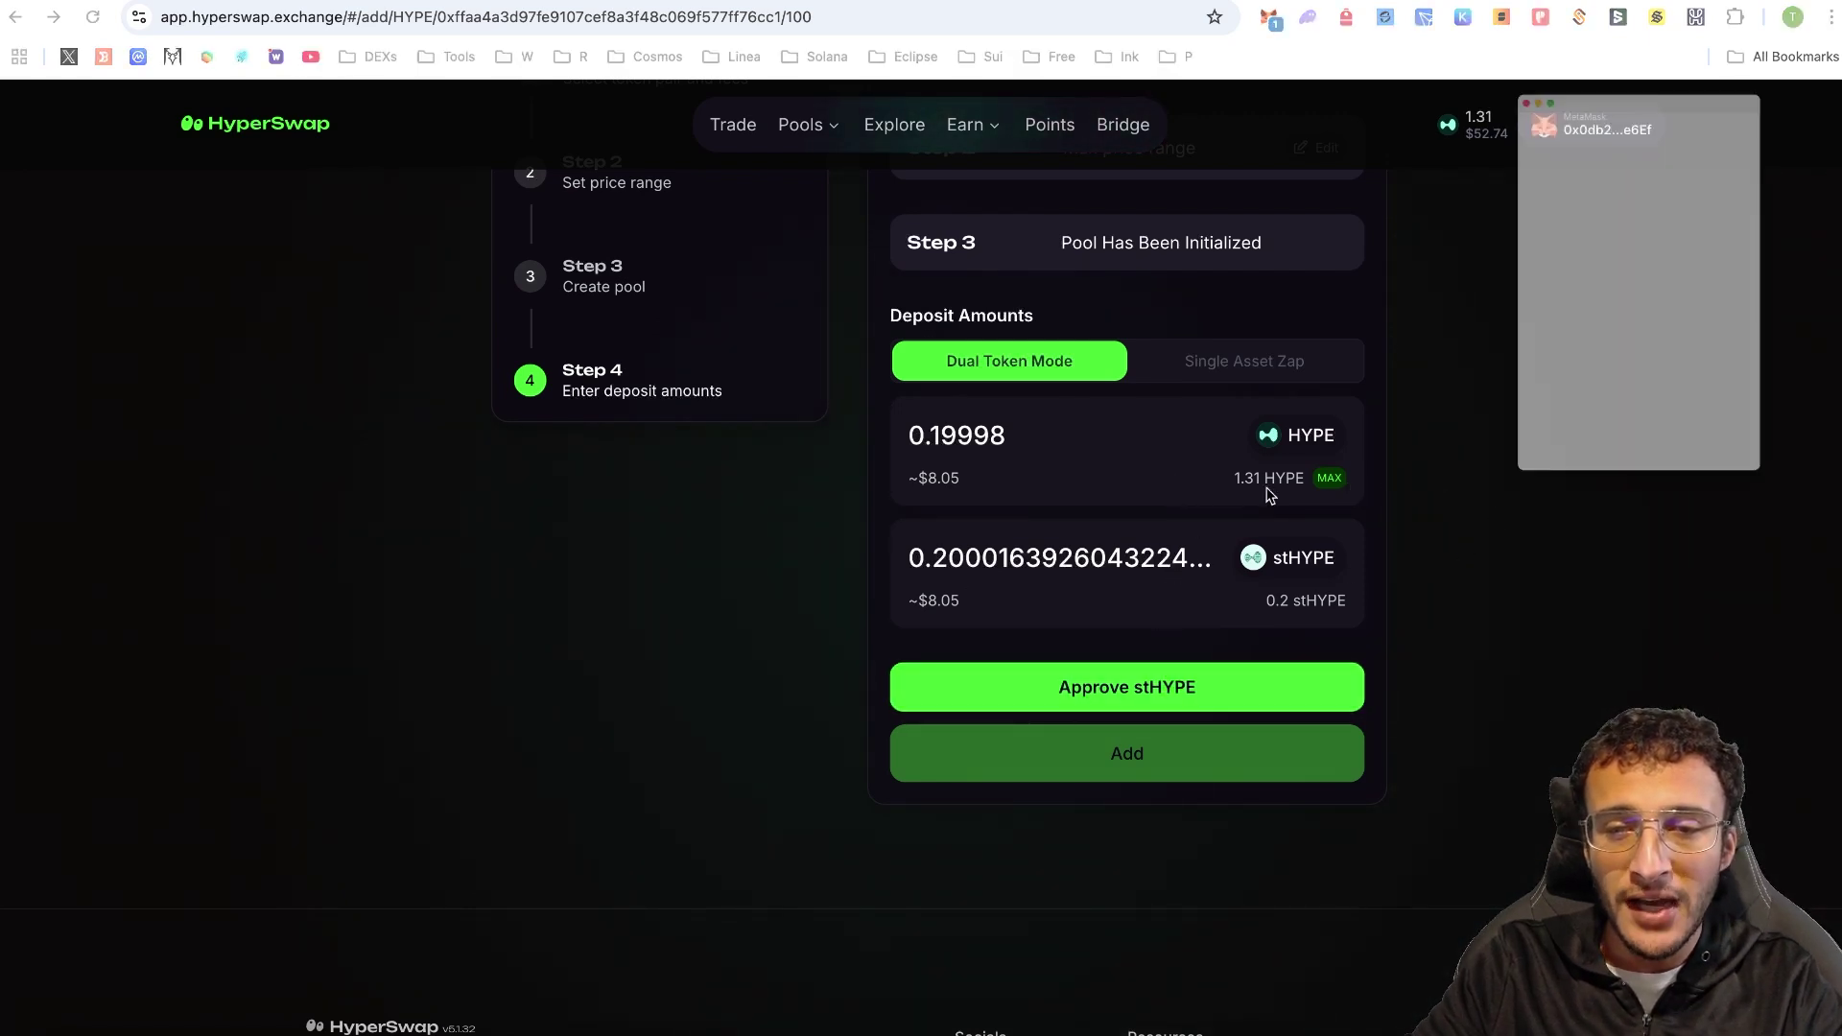
click(1727, 576)
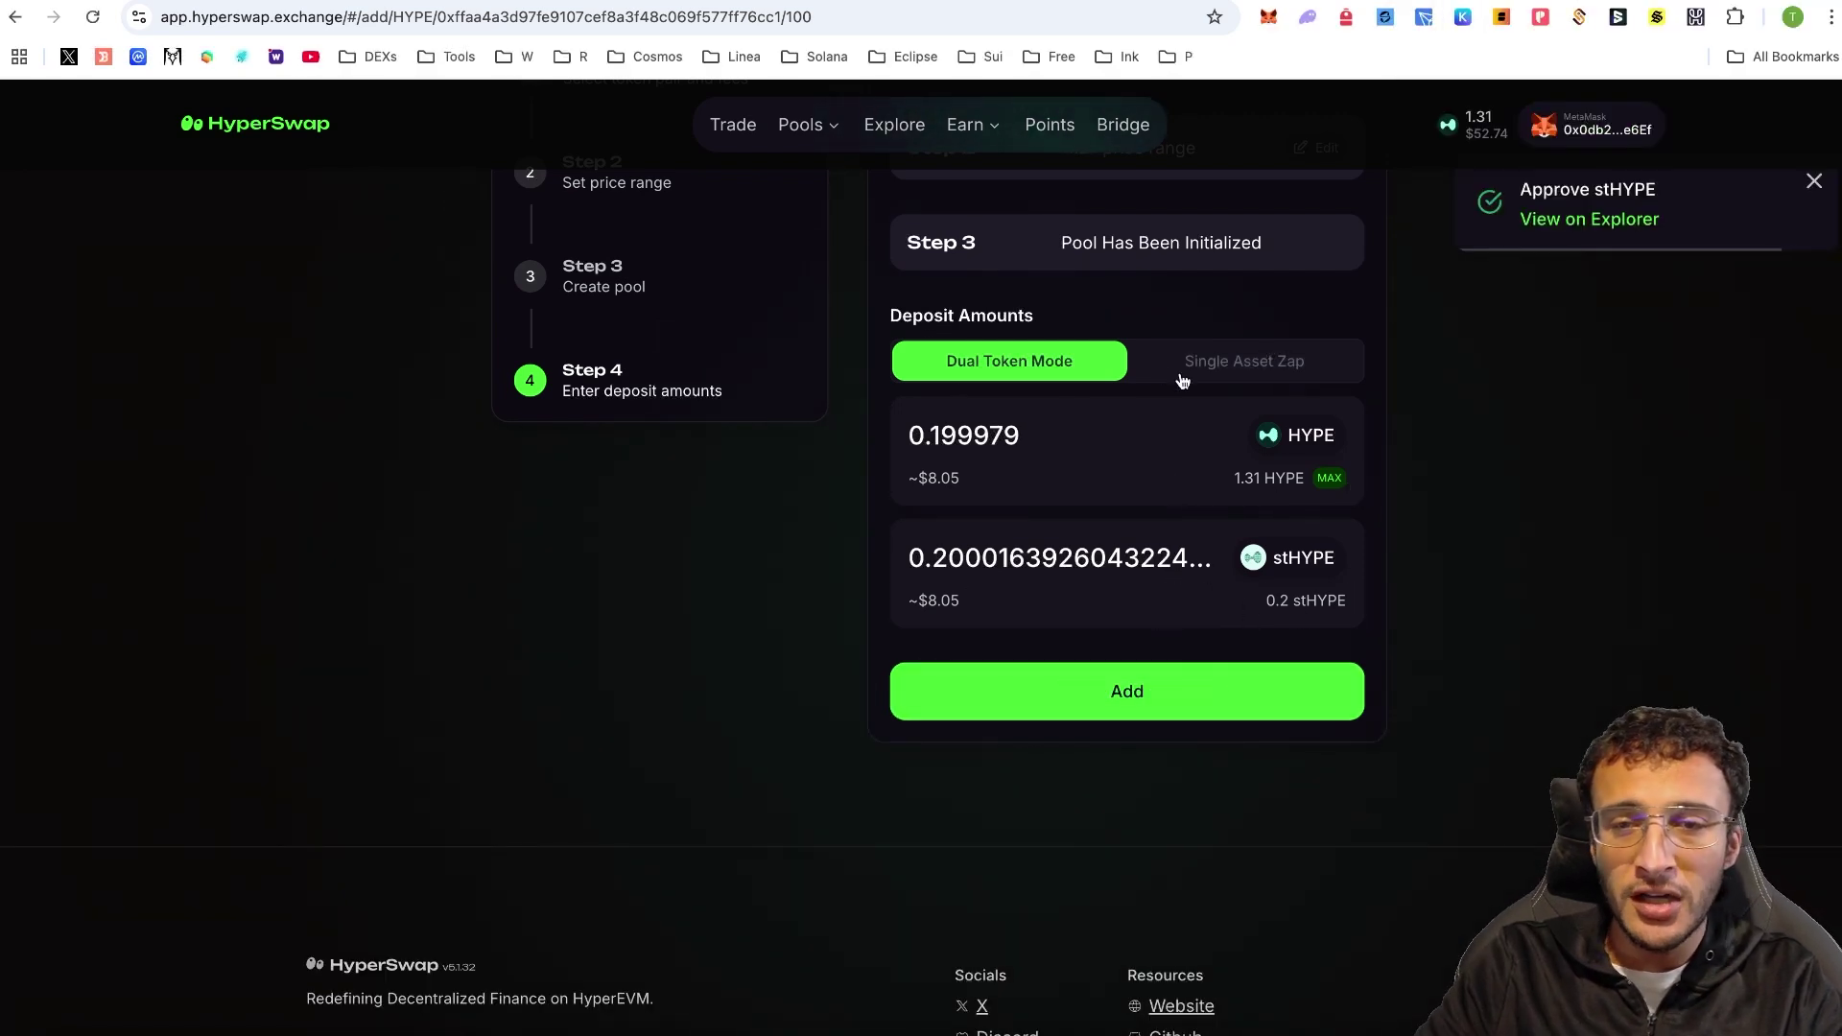
Step: Add the deposit of about 0.1999 HYPE and 0.2 stHYPE and view Your Positions
click(1238, 362)
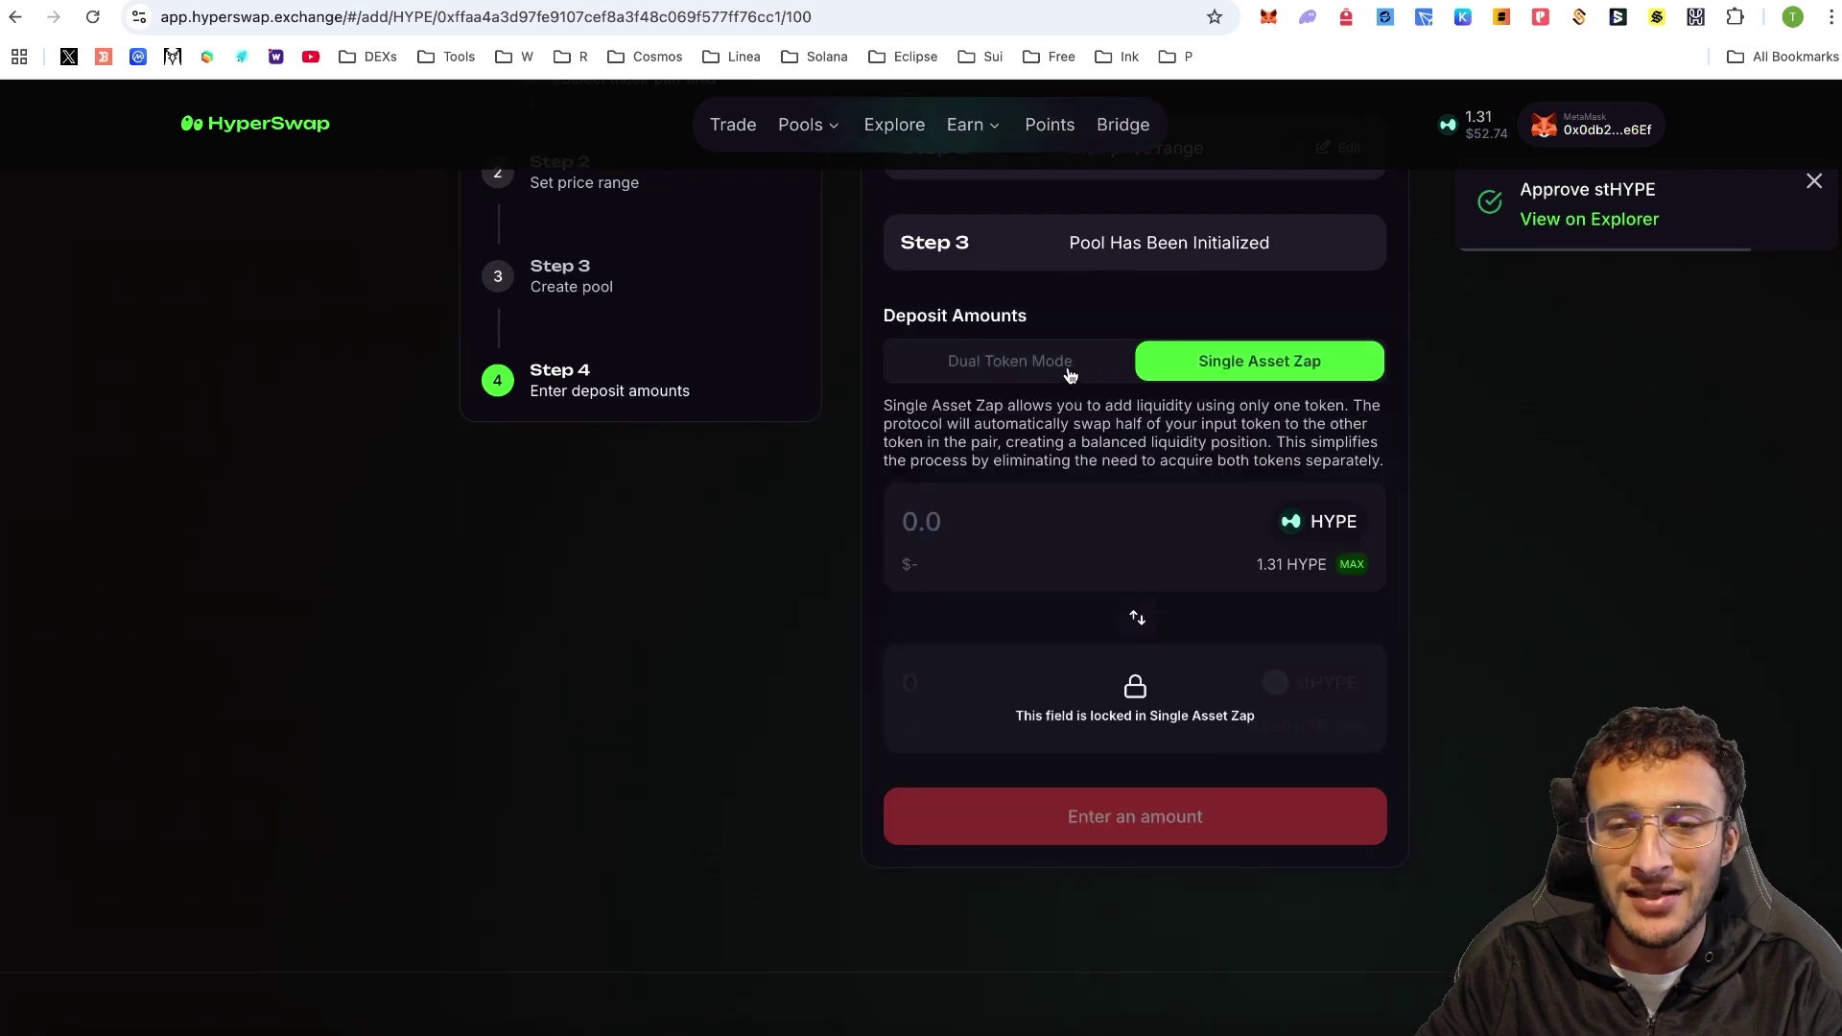
click(1043, 375)
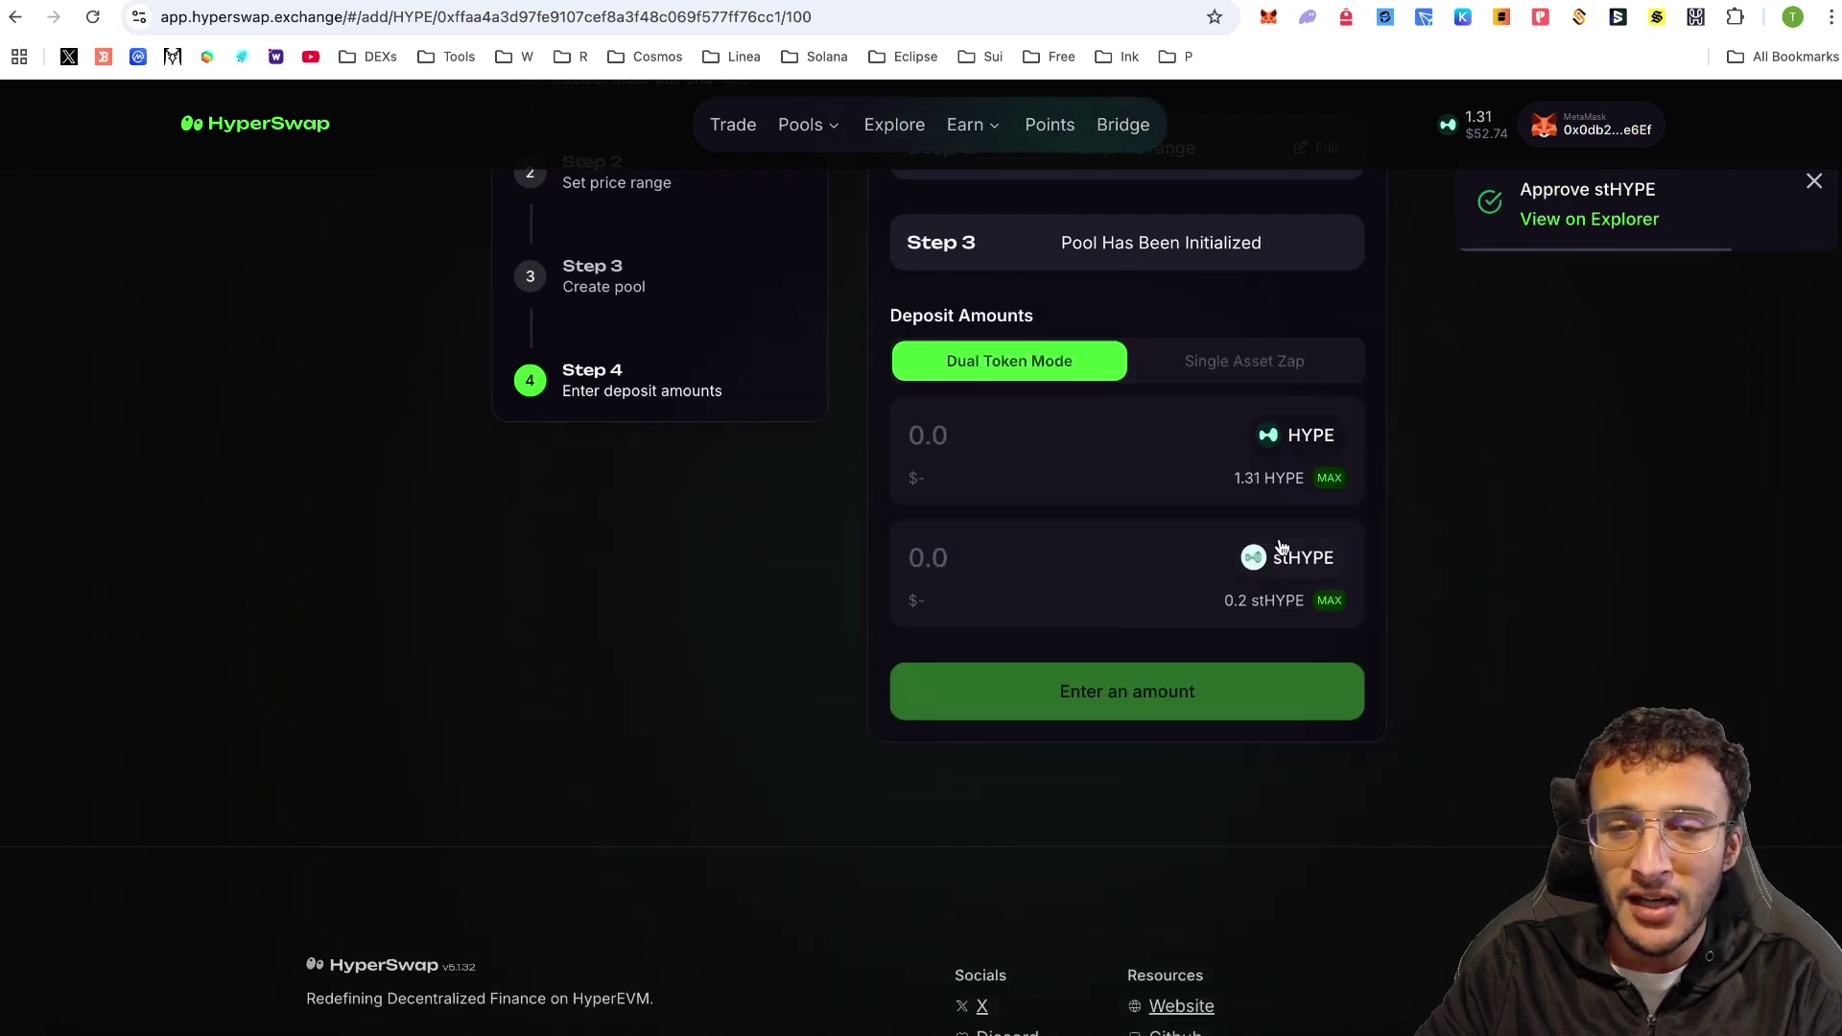
click(1329, 602)
click(1179, 705)
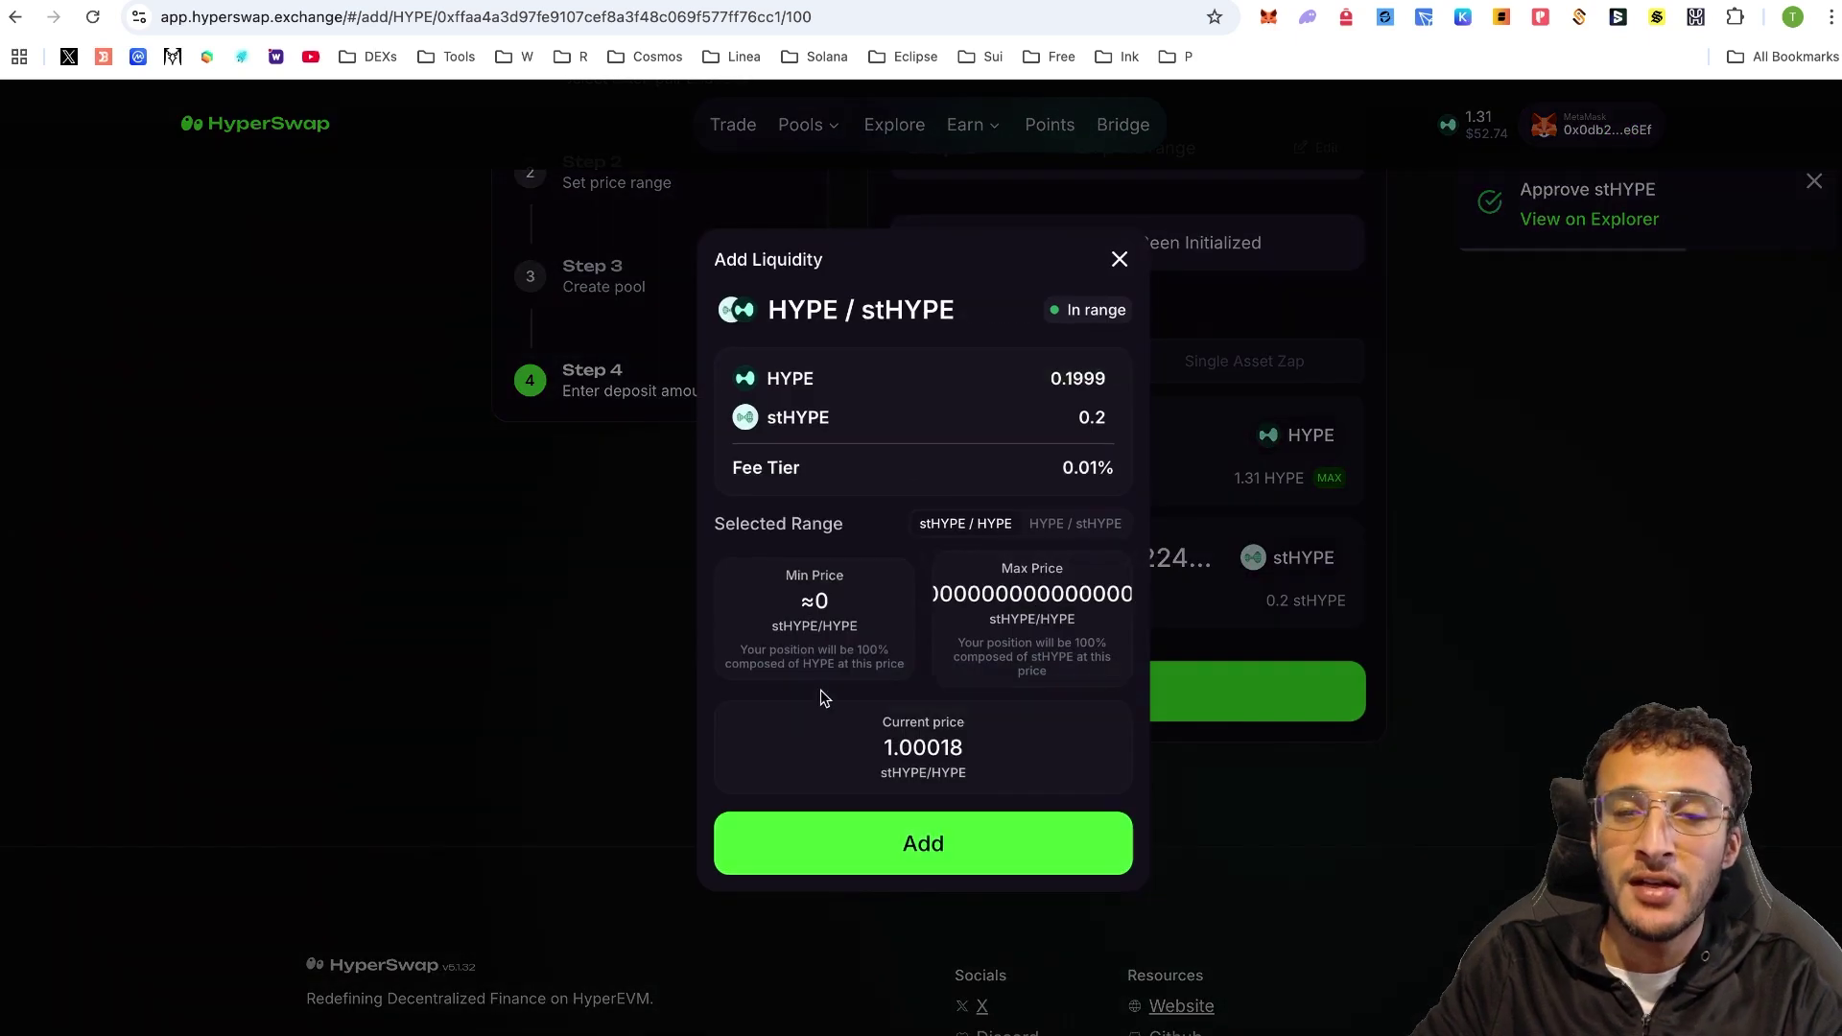
click(891, 856)
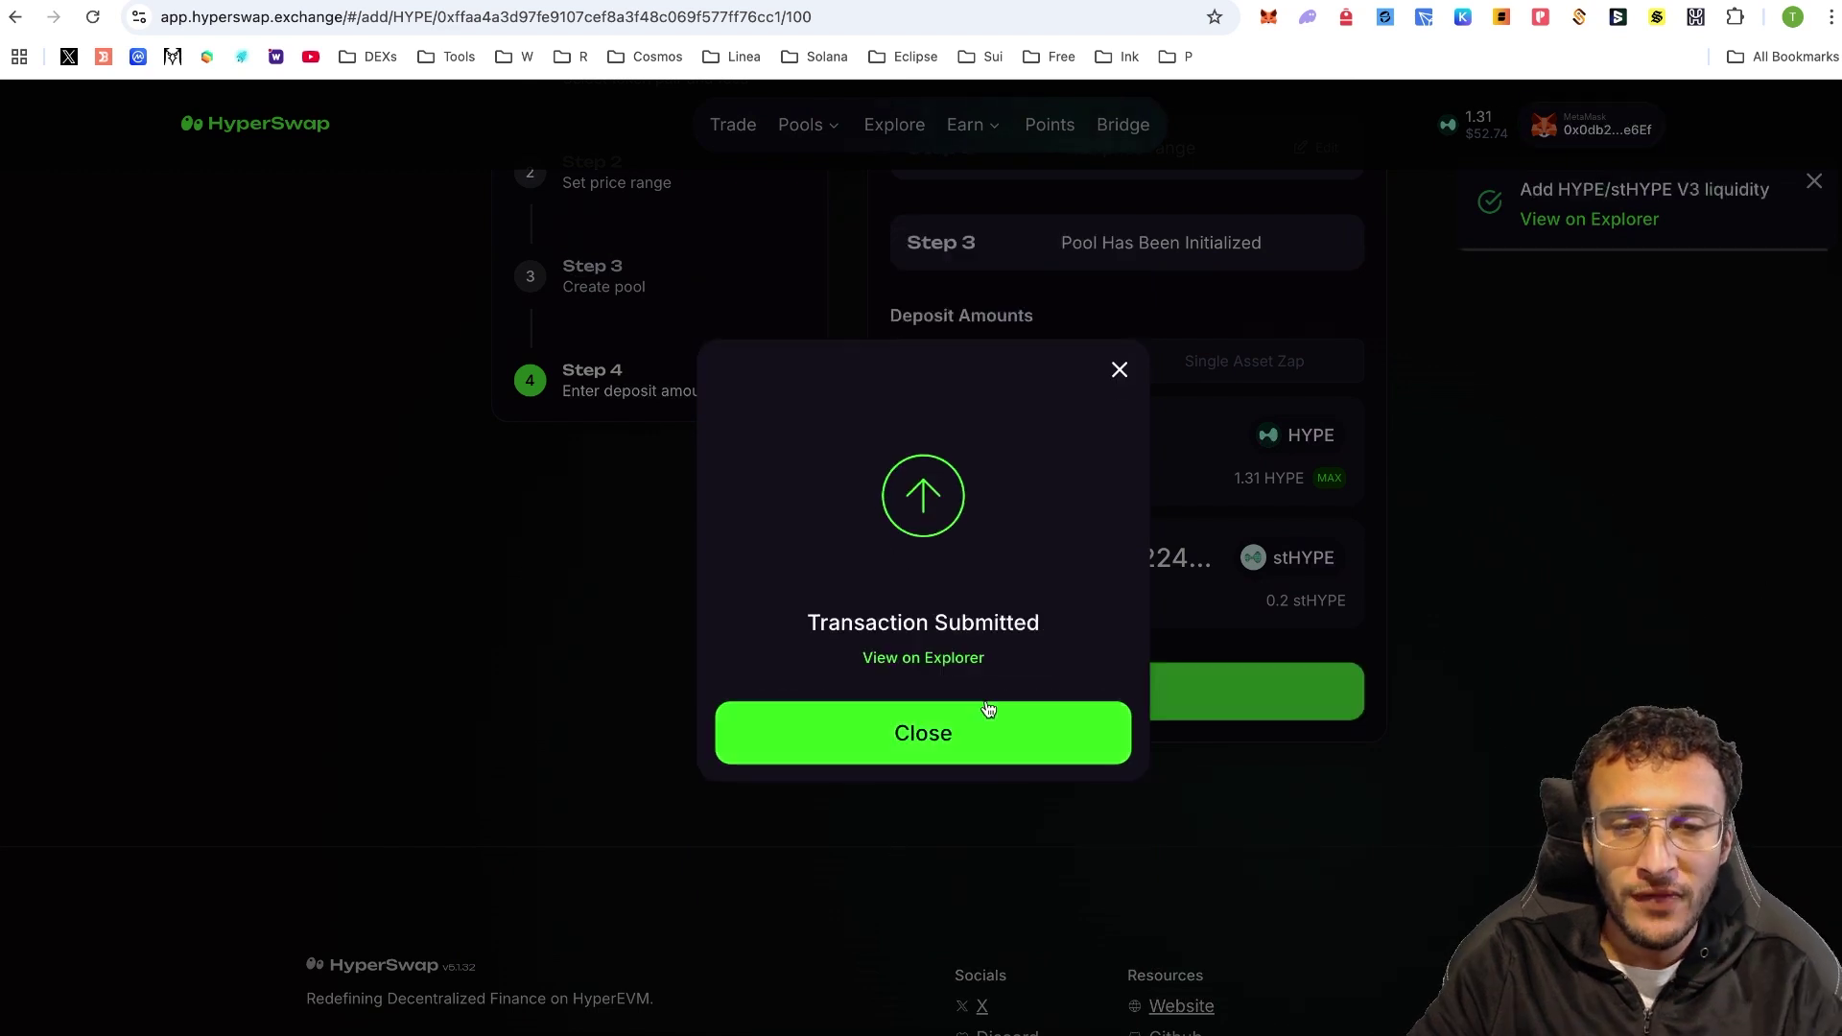
click(876, 736)
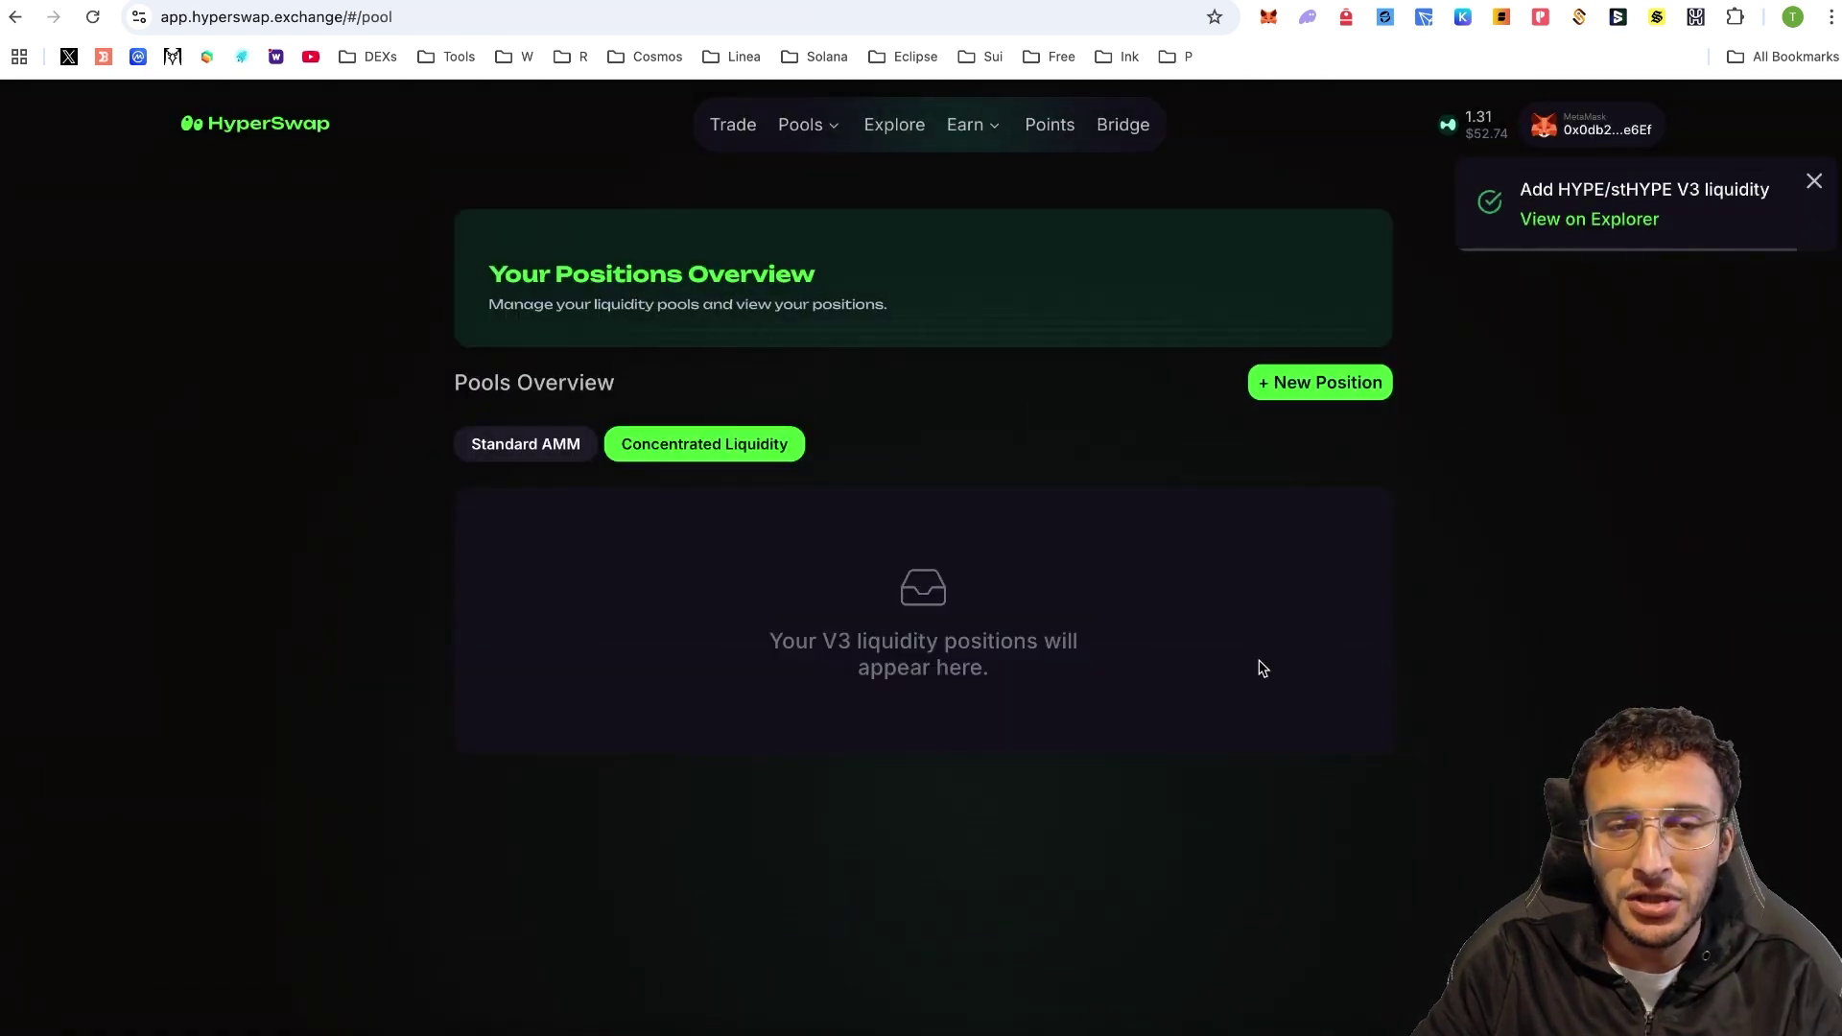
Step: Open the in-range stHYPE/HYPE position's details, worth about $16.14
mouse_move(816, 135)
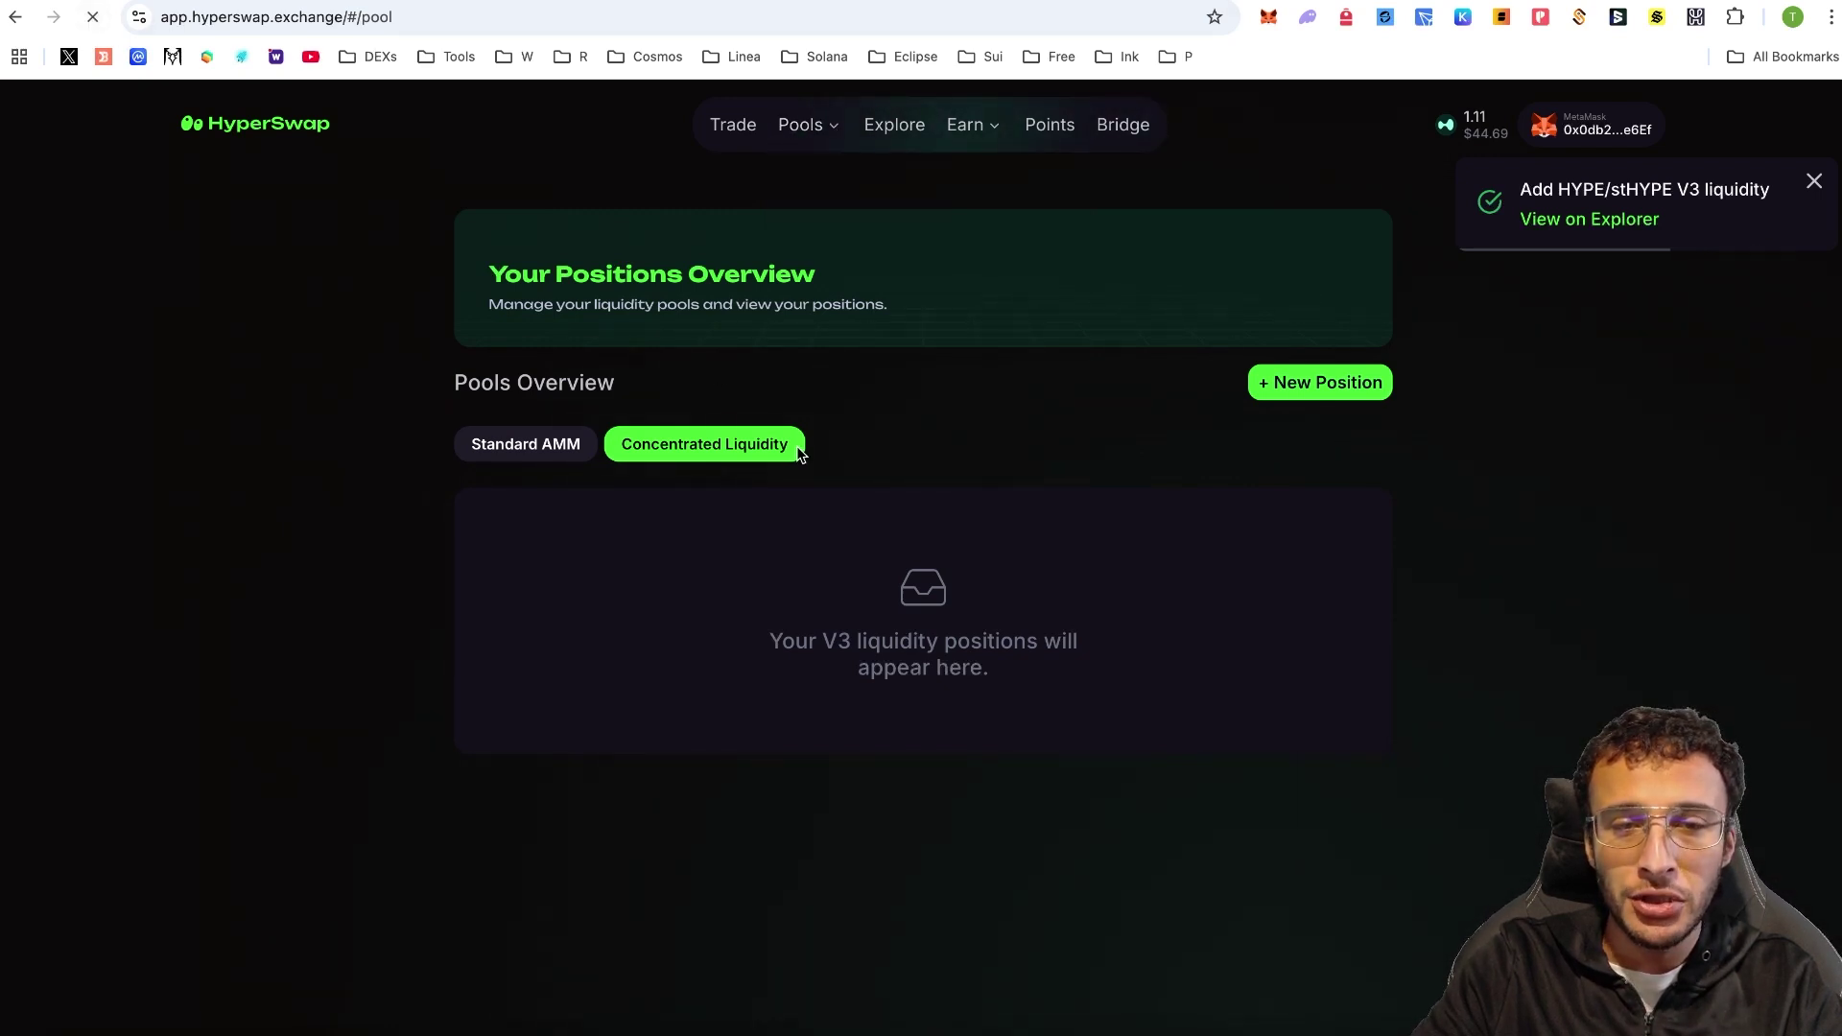
scroll(799, 453, down, 3)
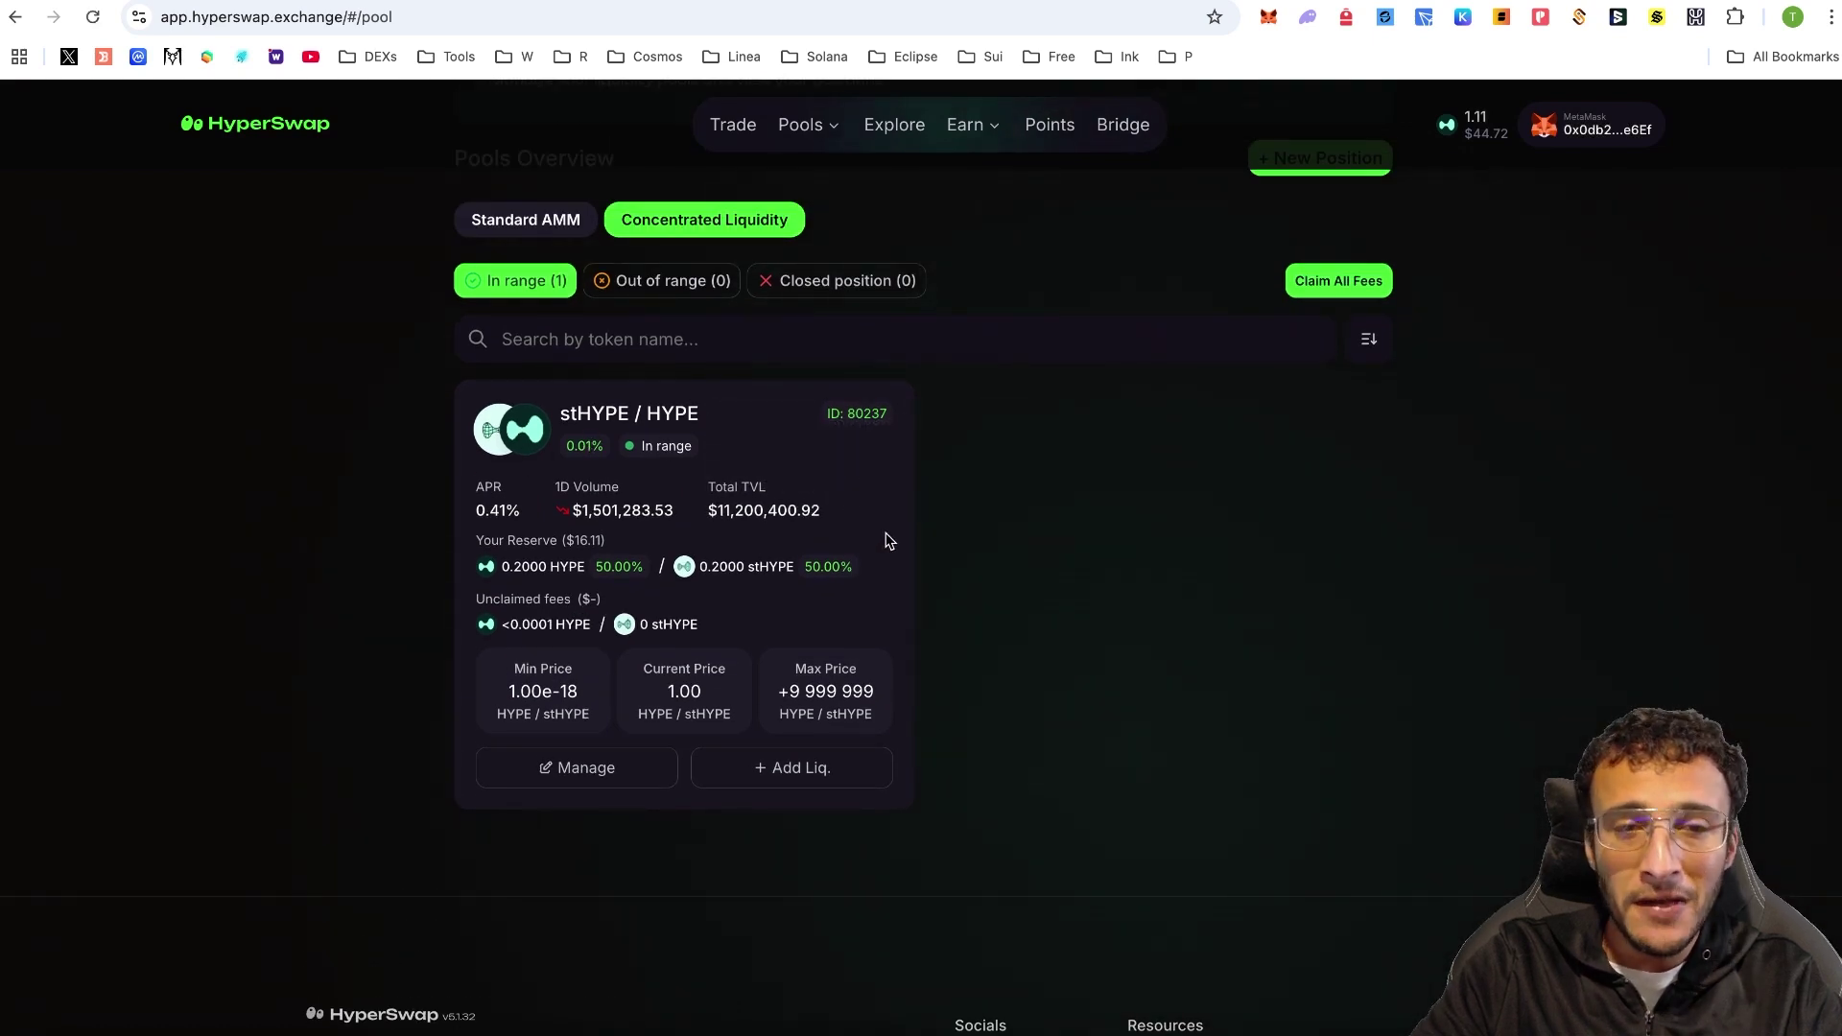
click(628, 780)
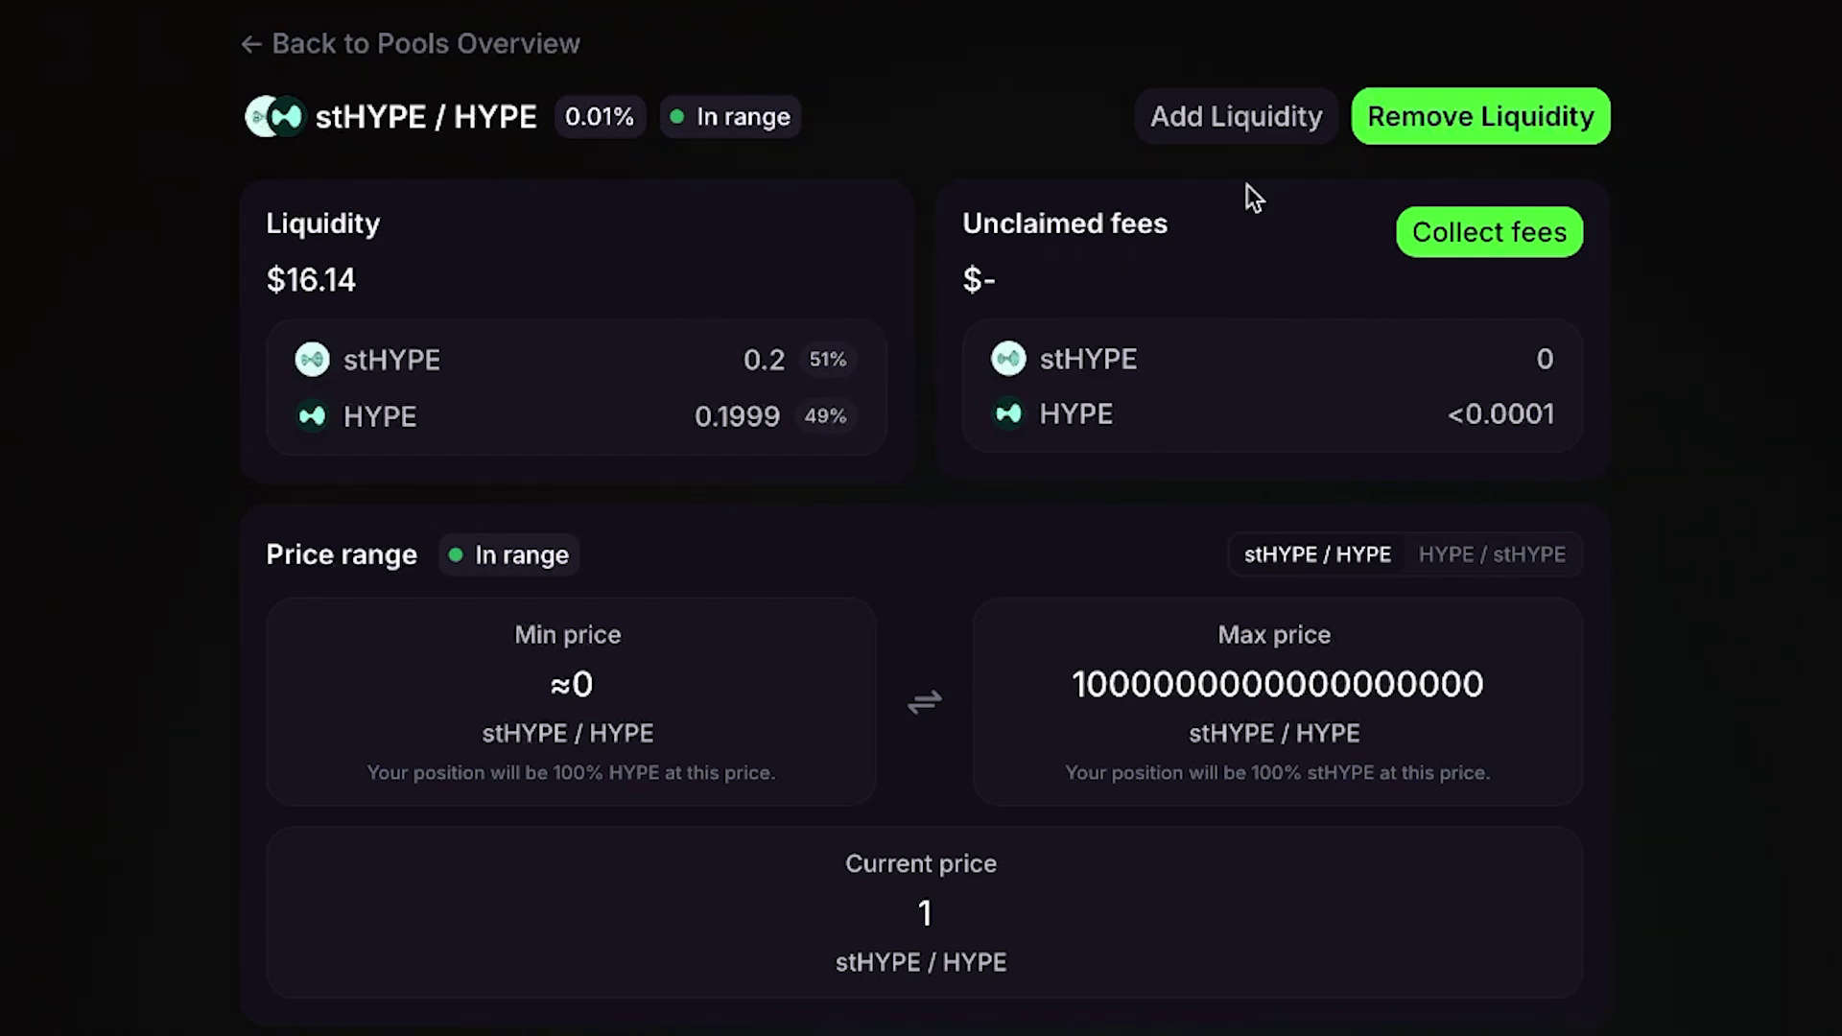
click(1195, 119)
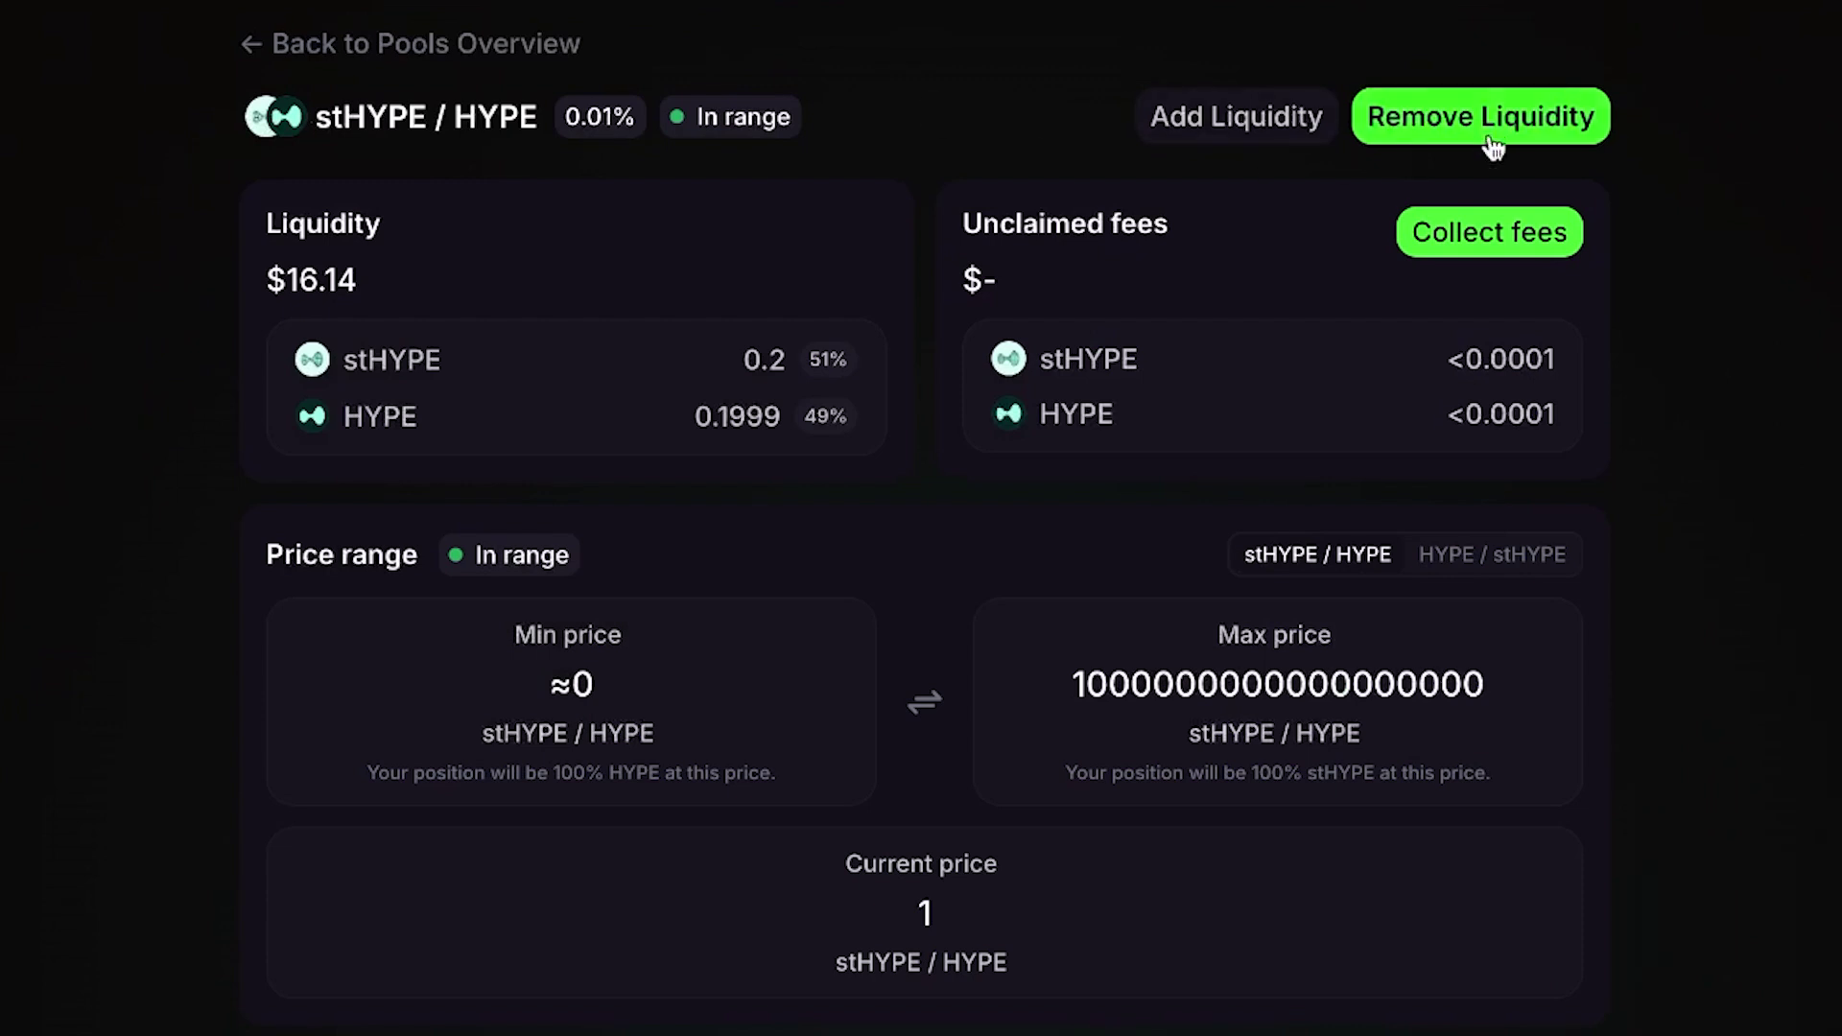
Step: Preview a 100% liquidity removal without withdrawing, then go to the Ecosystem Points page
click(1491, 144)
drag(650, 453, 1275, 473)
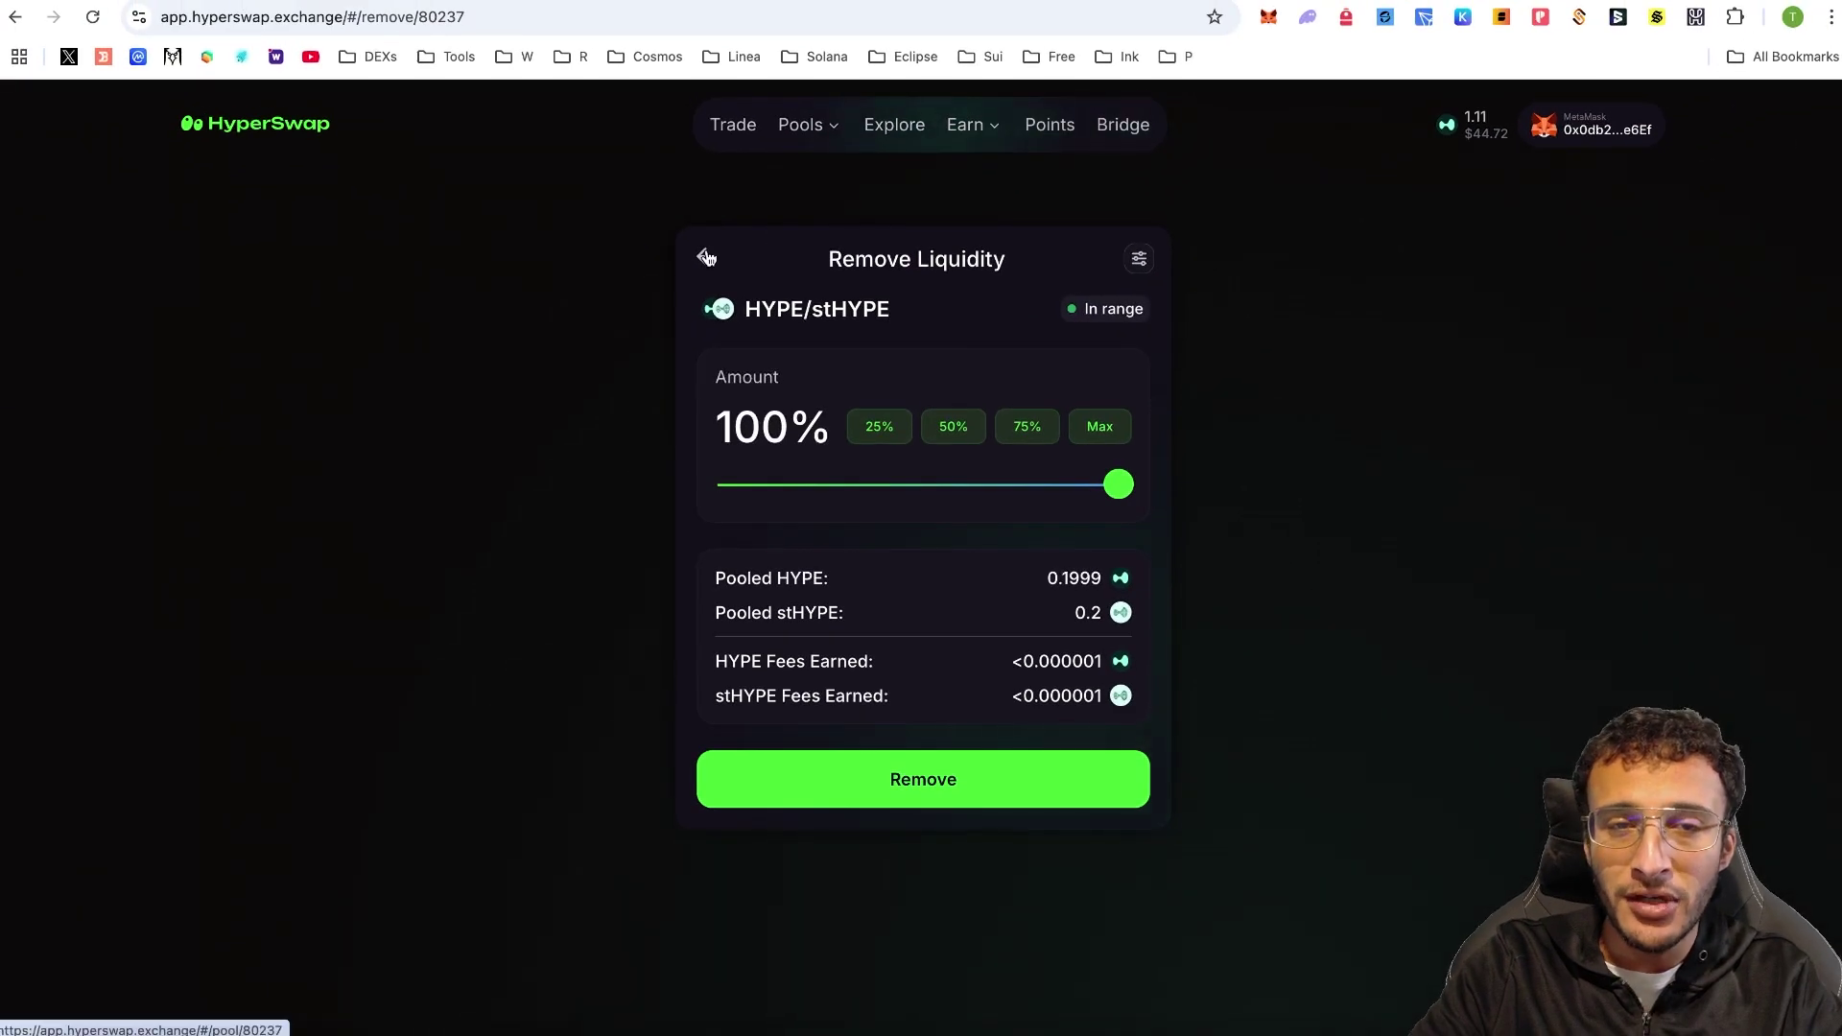
click(707, 256)
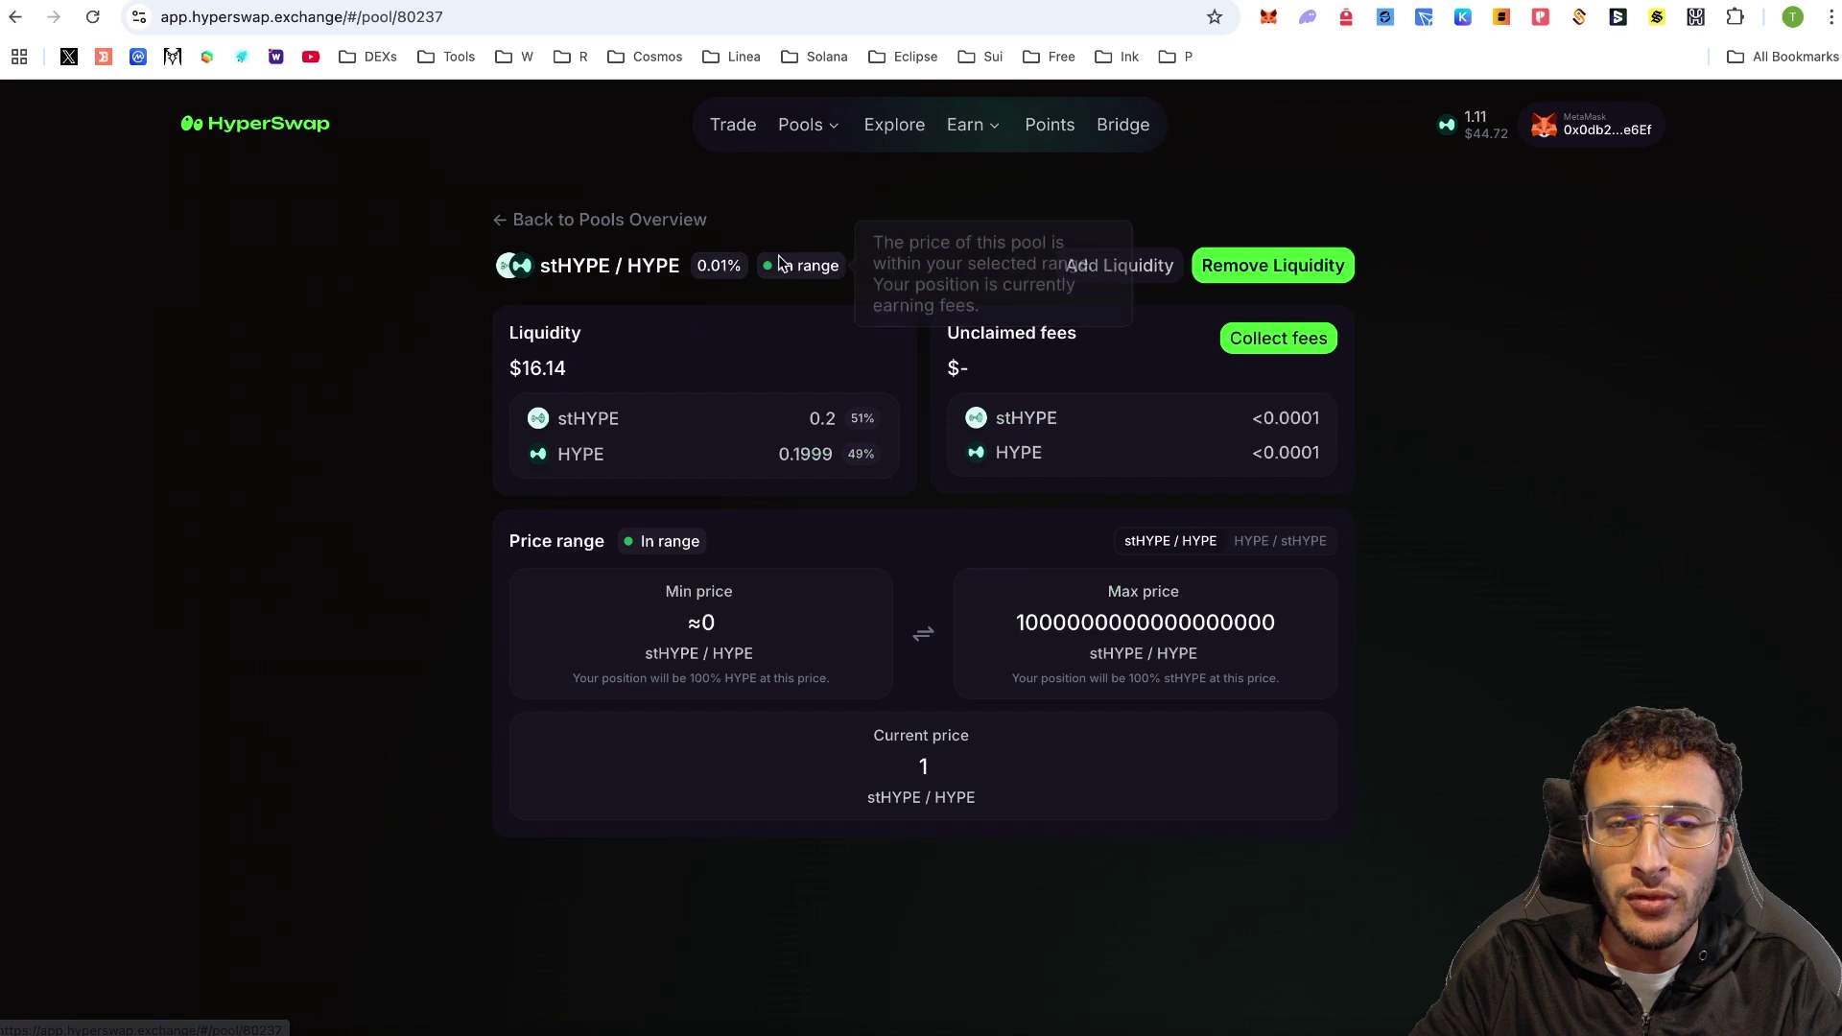
click(560, 220)
scroll(909, 280, down, 3)
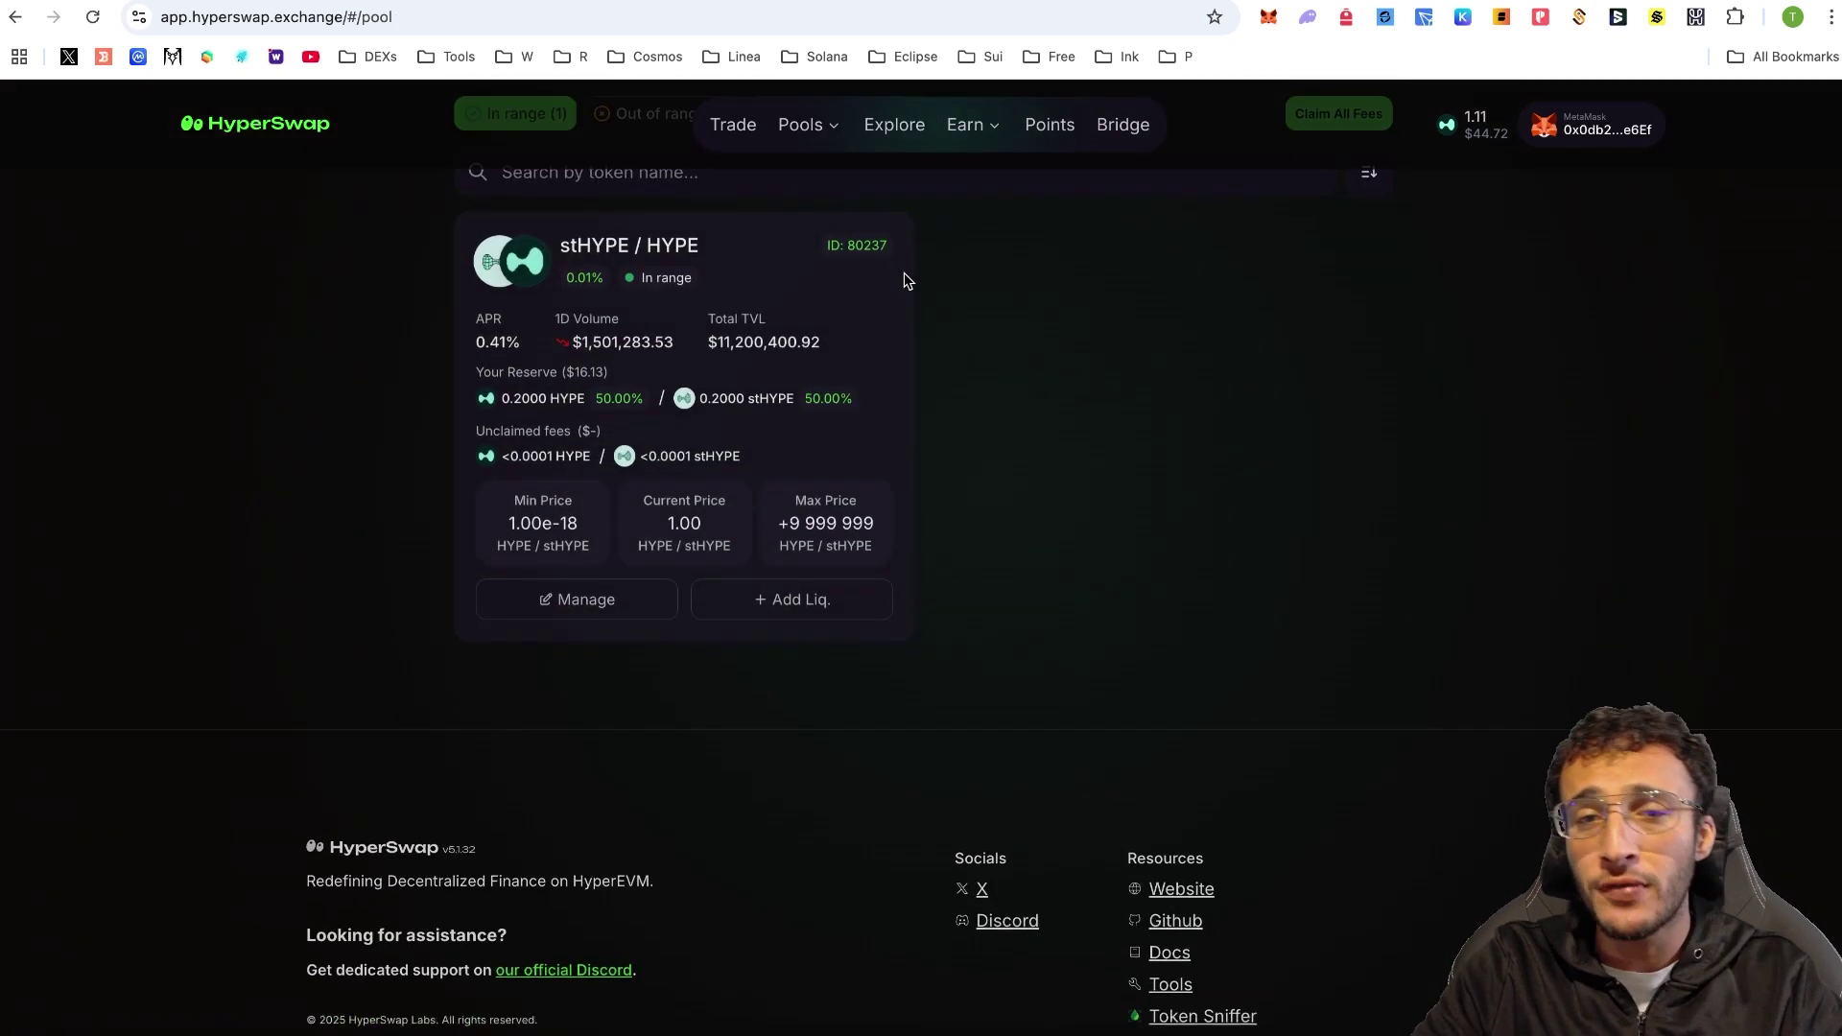
scroll(909, 279, up, 3)
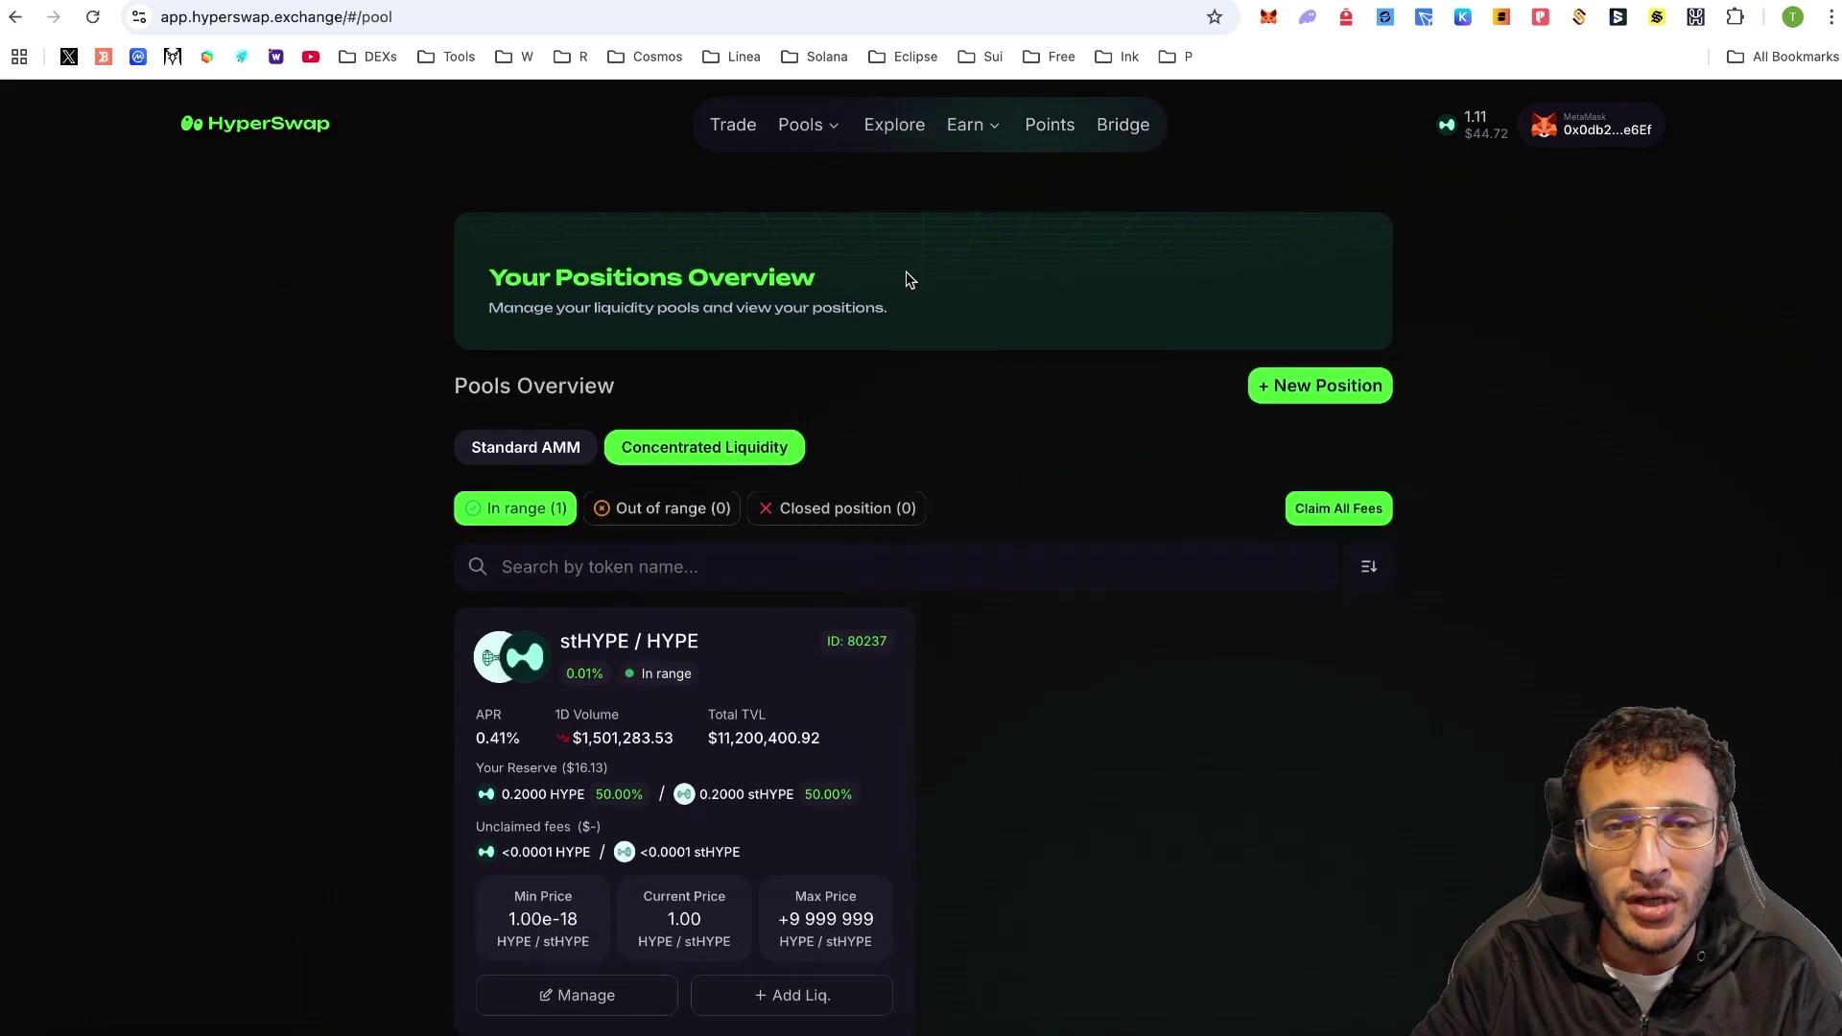
click(1050, 125)
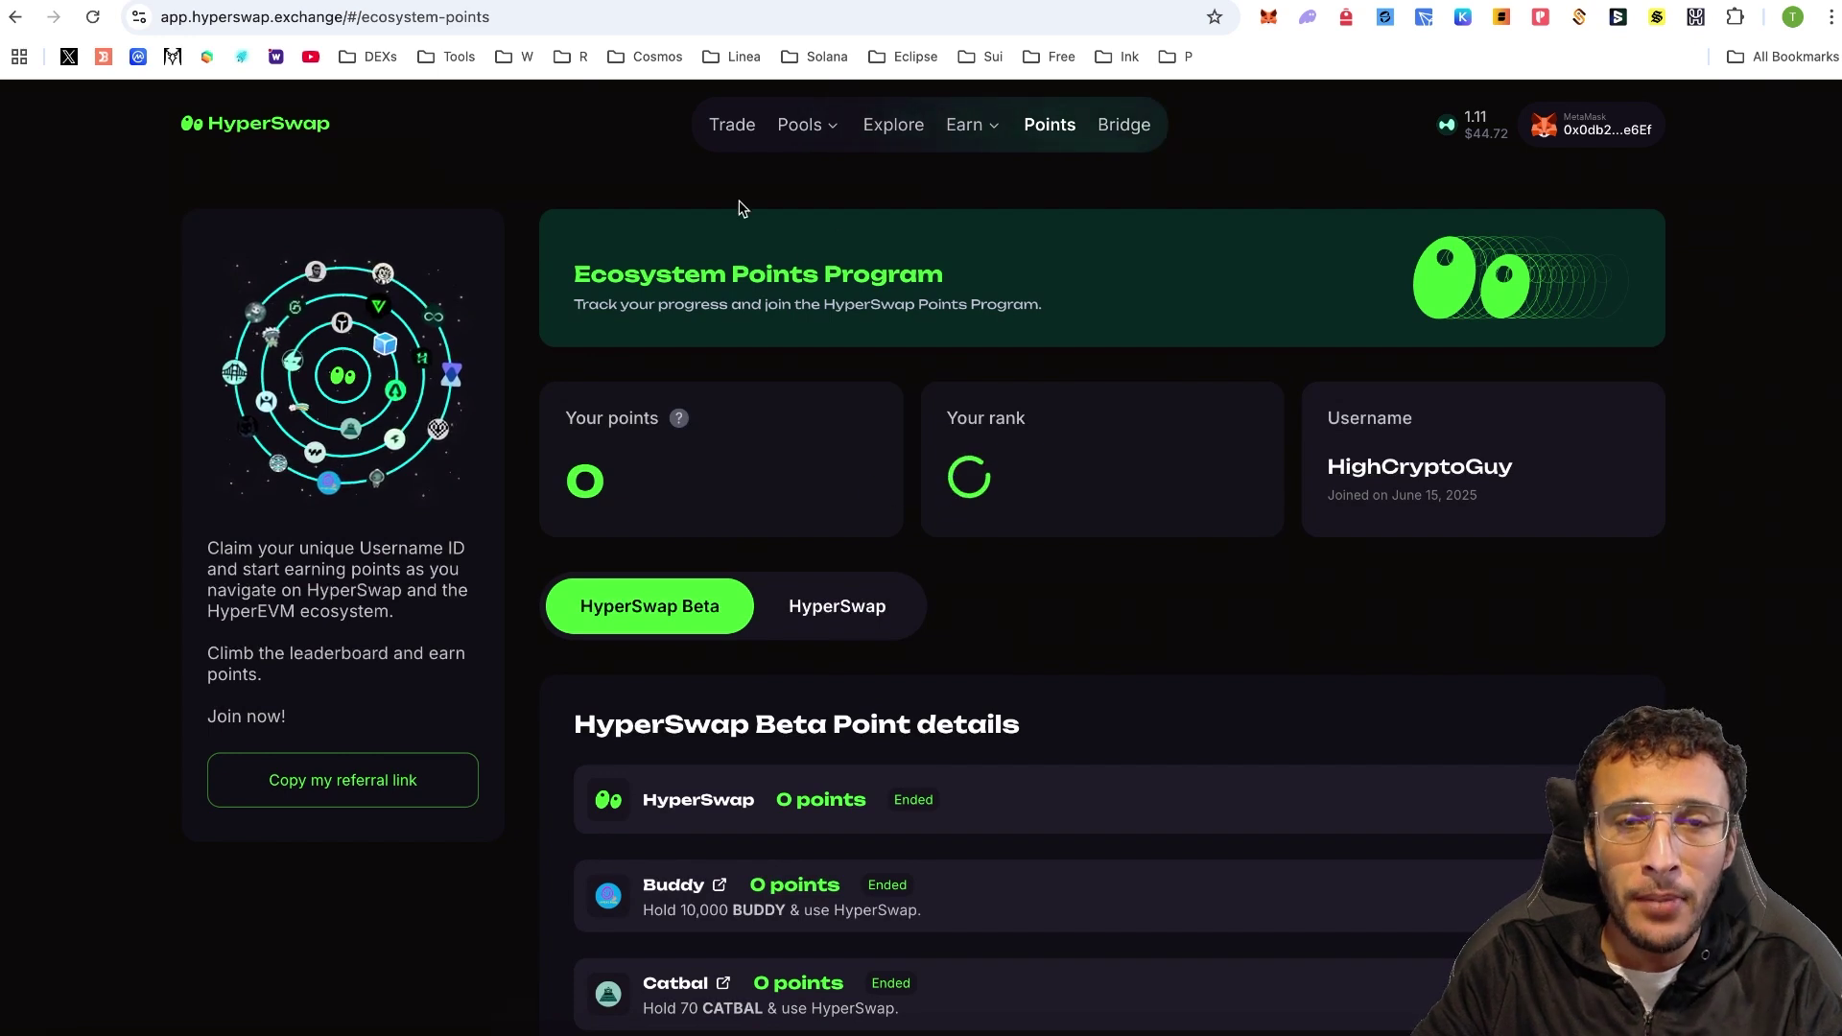
Step: Swap 0.1 HYPE for 4.029 USD₮0 and approve the transaction in MetaMask
click(729, 125)
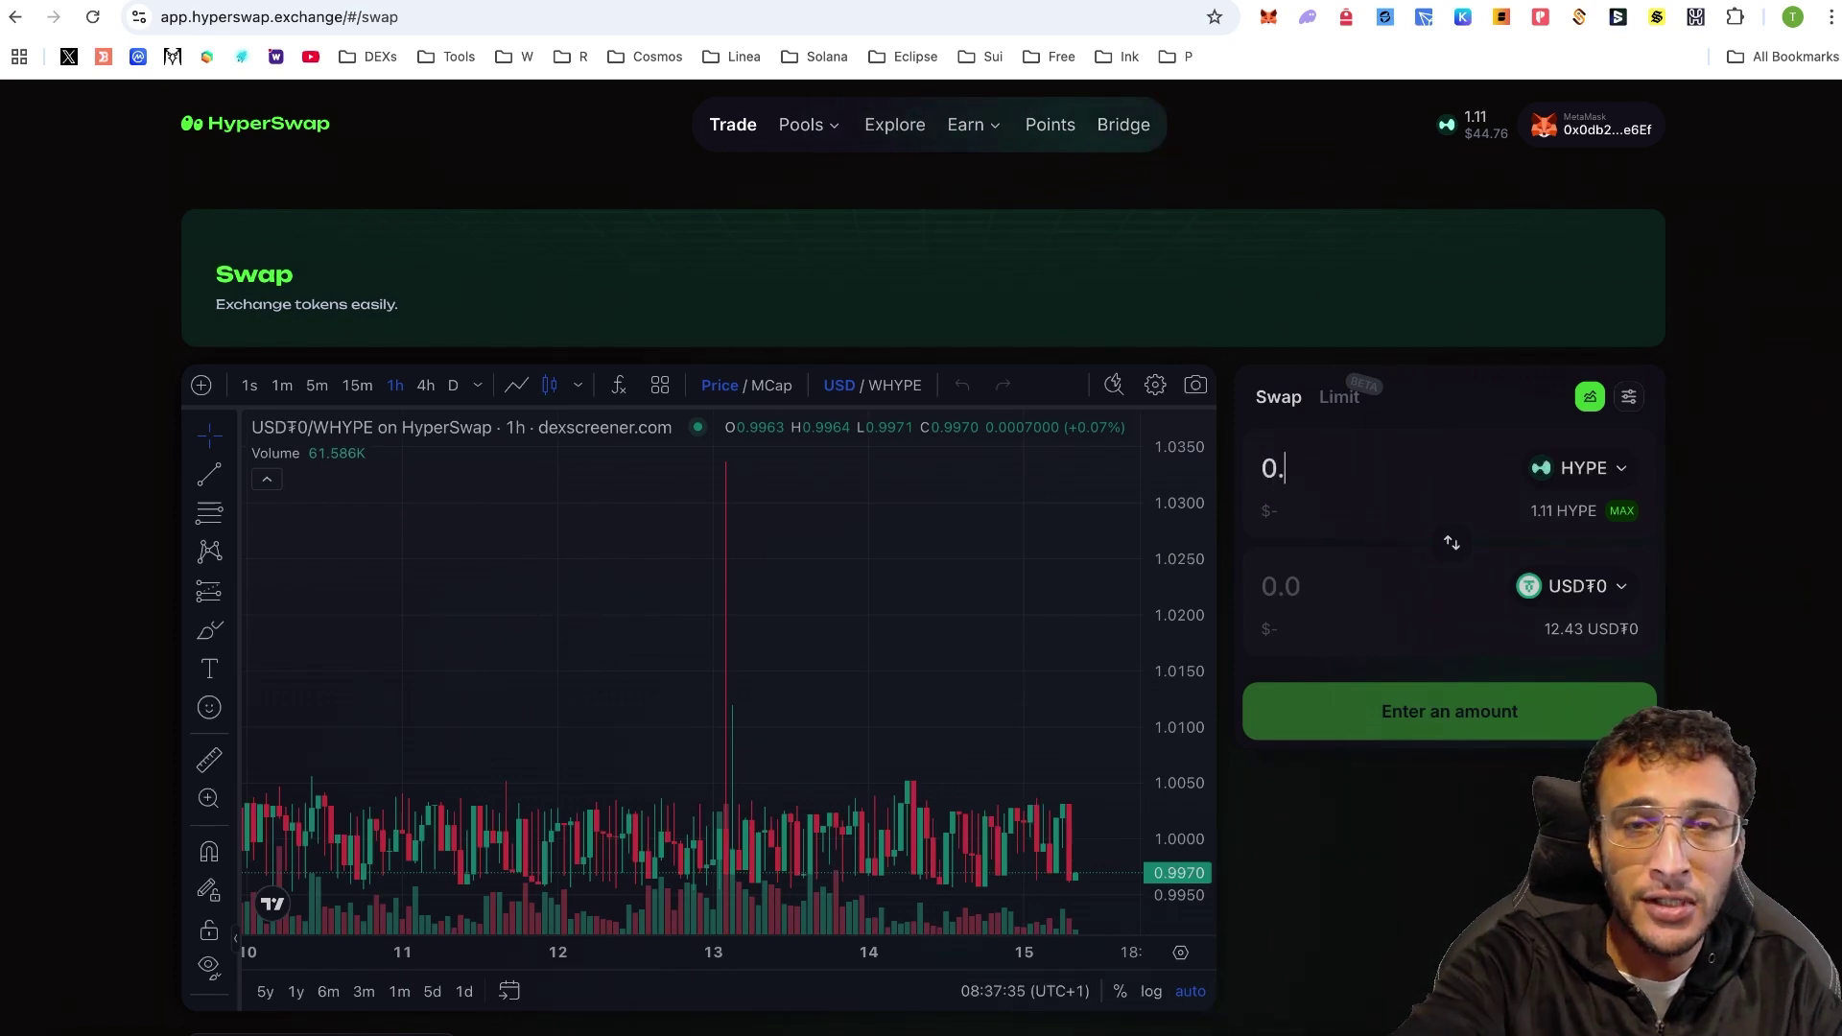
text(0.1)
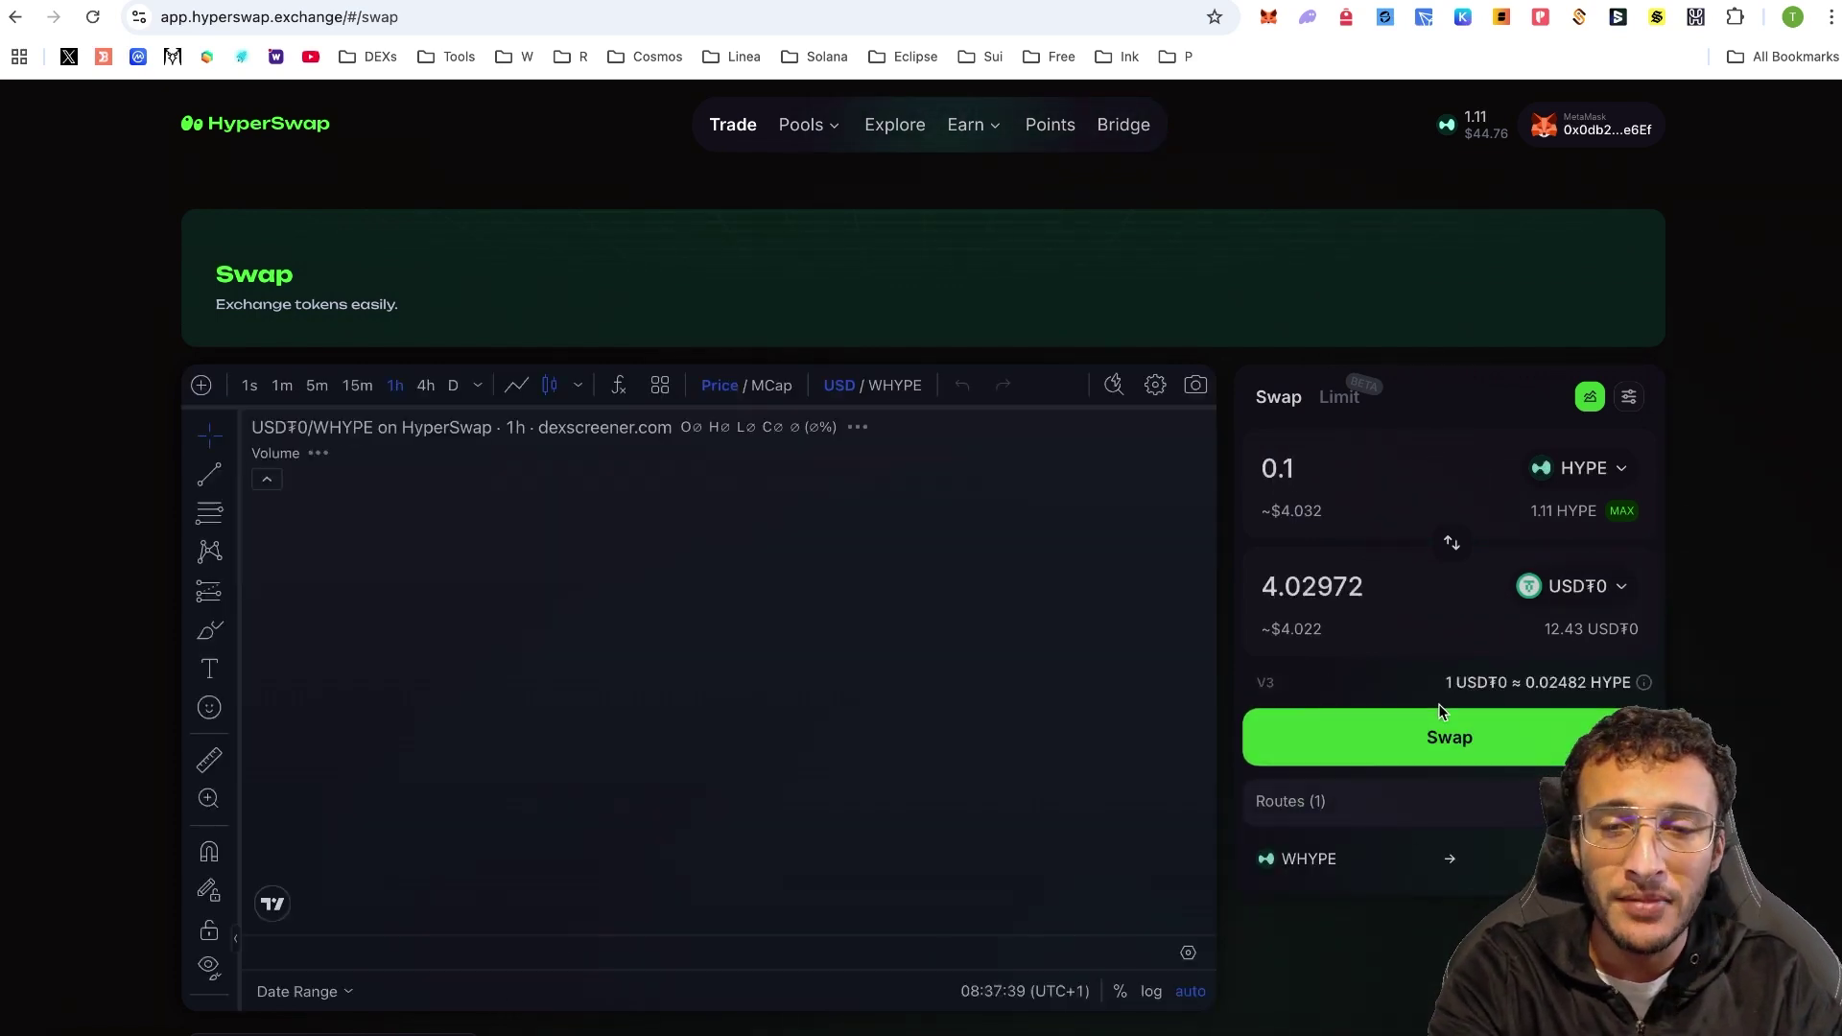
click(1439, 711)
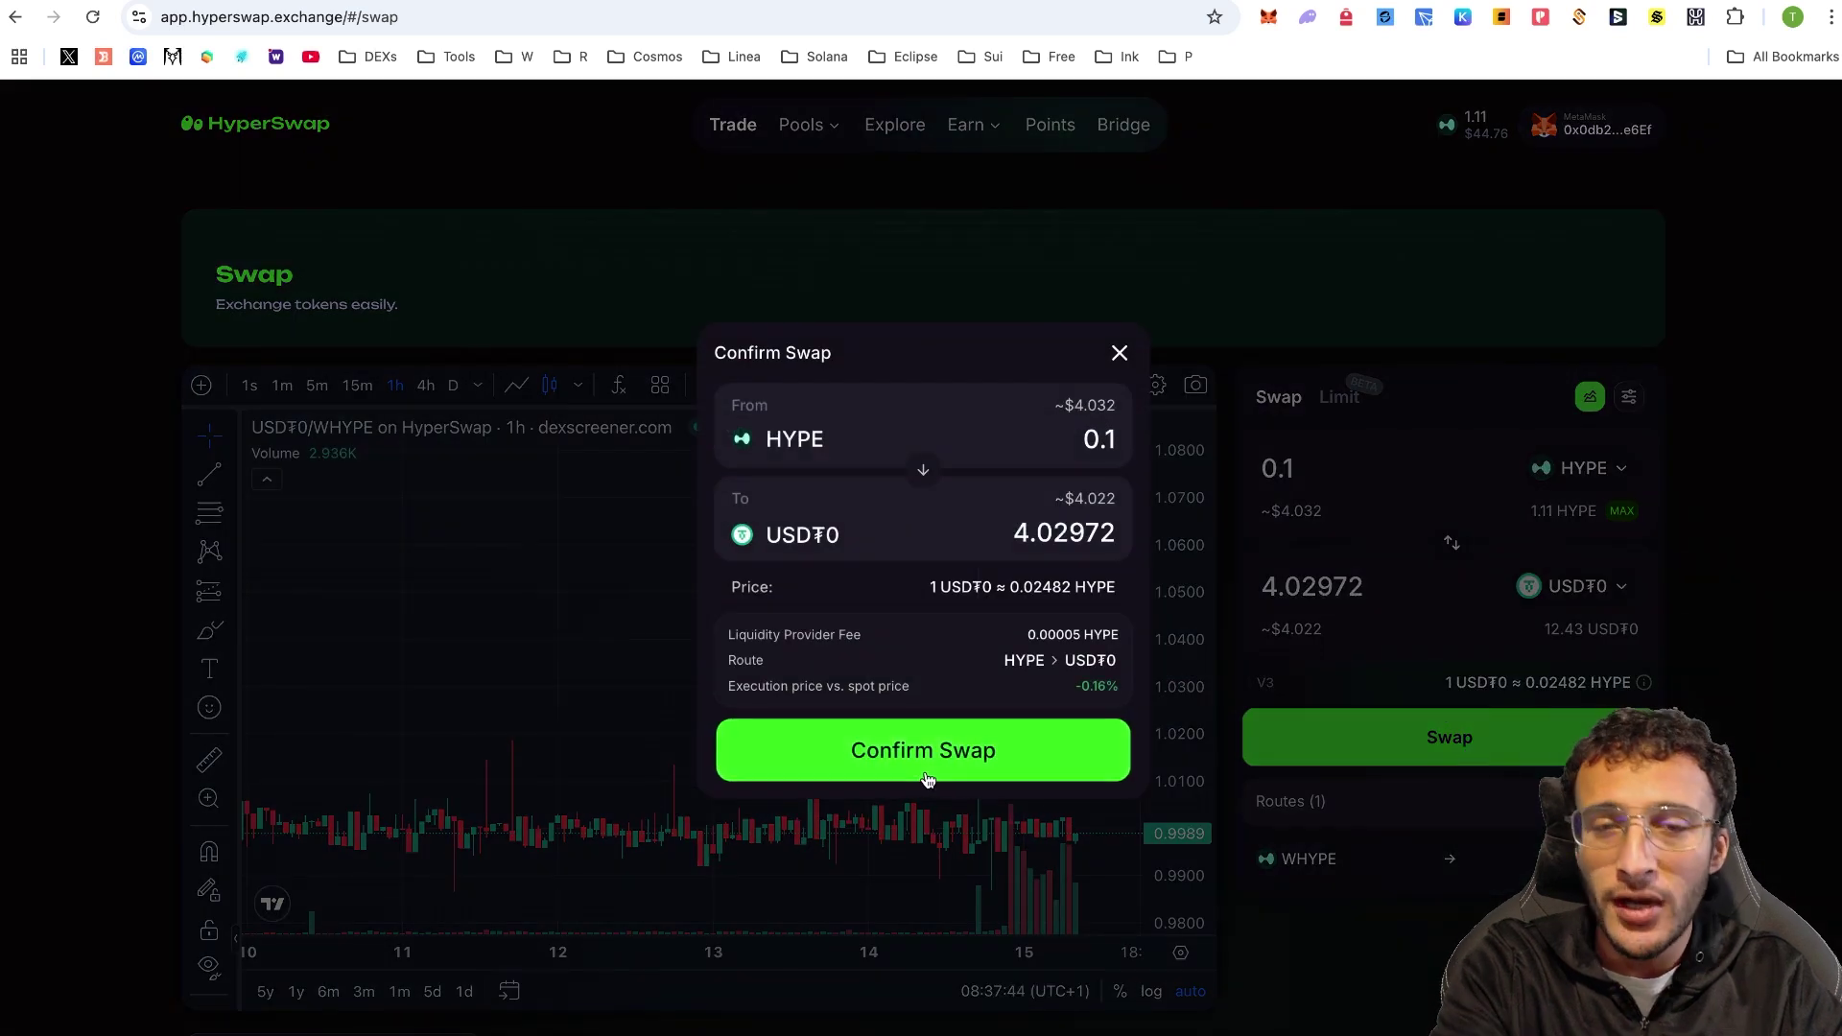
click(940, 767)
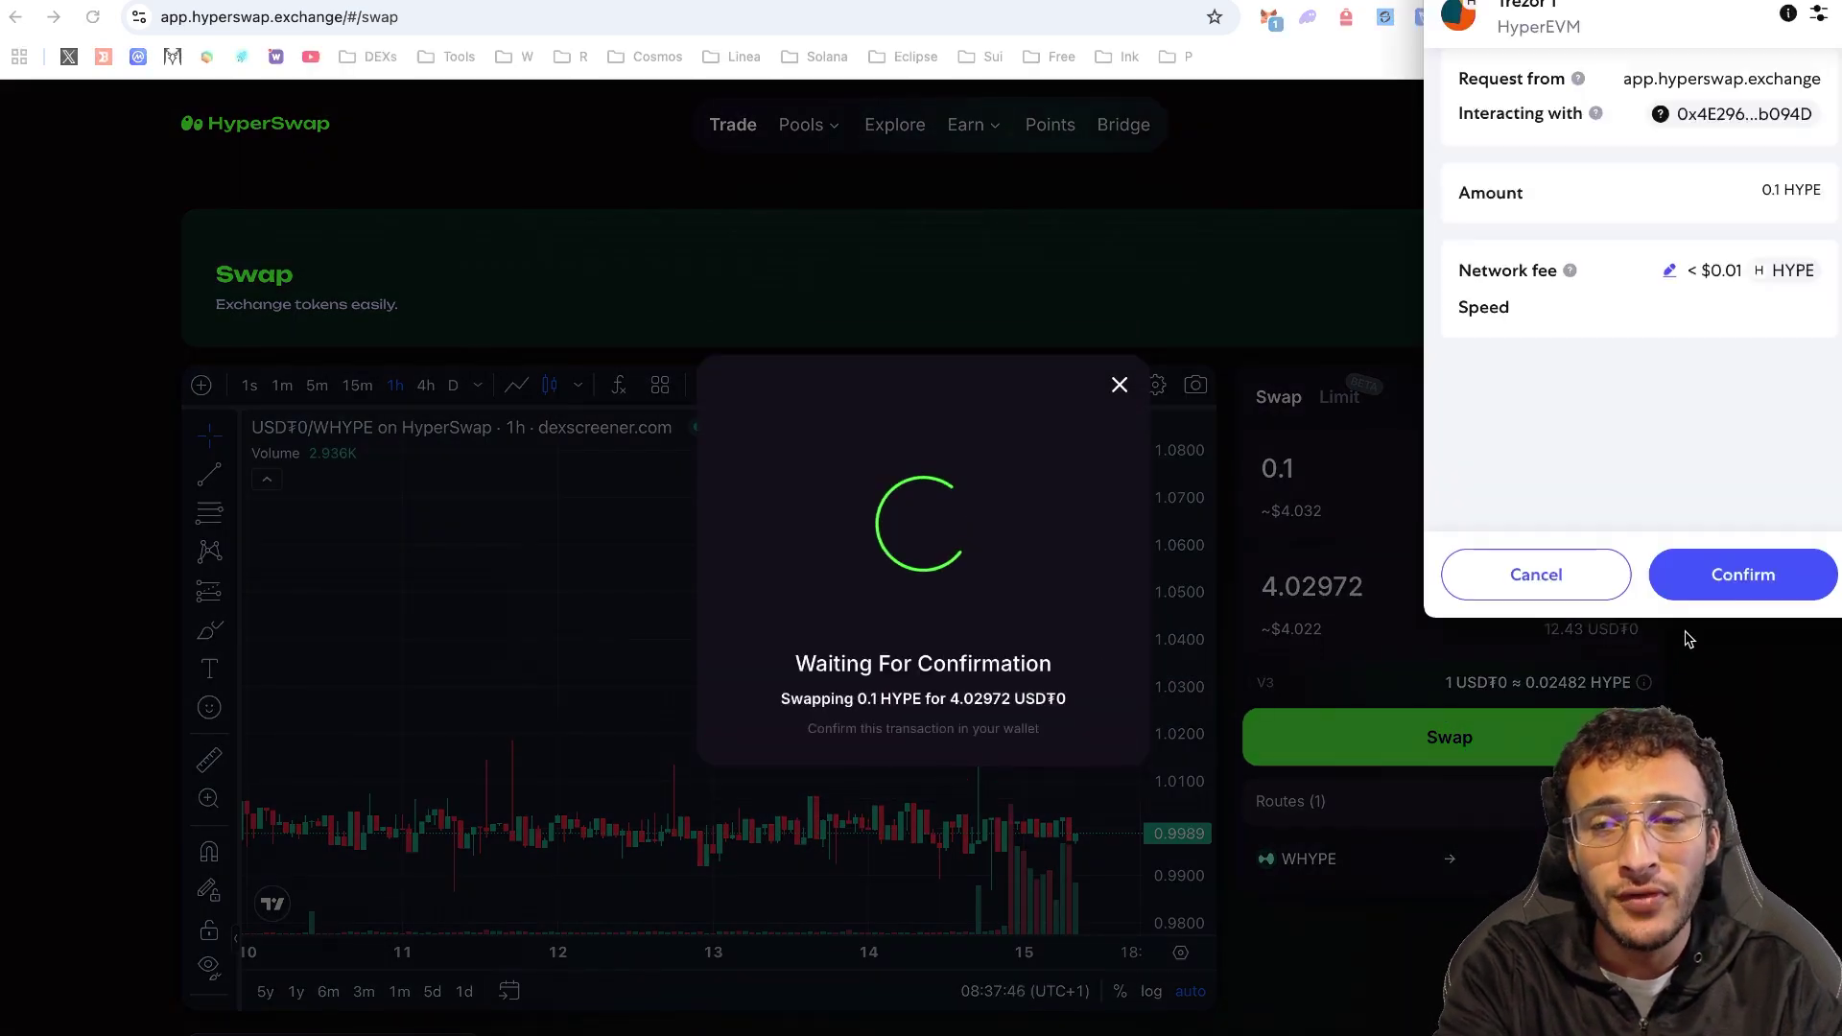
click(1738, 581)
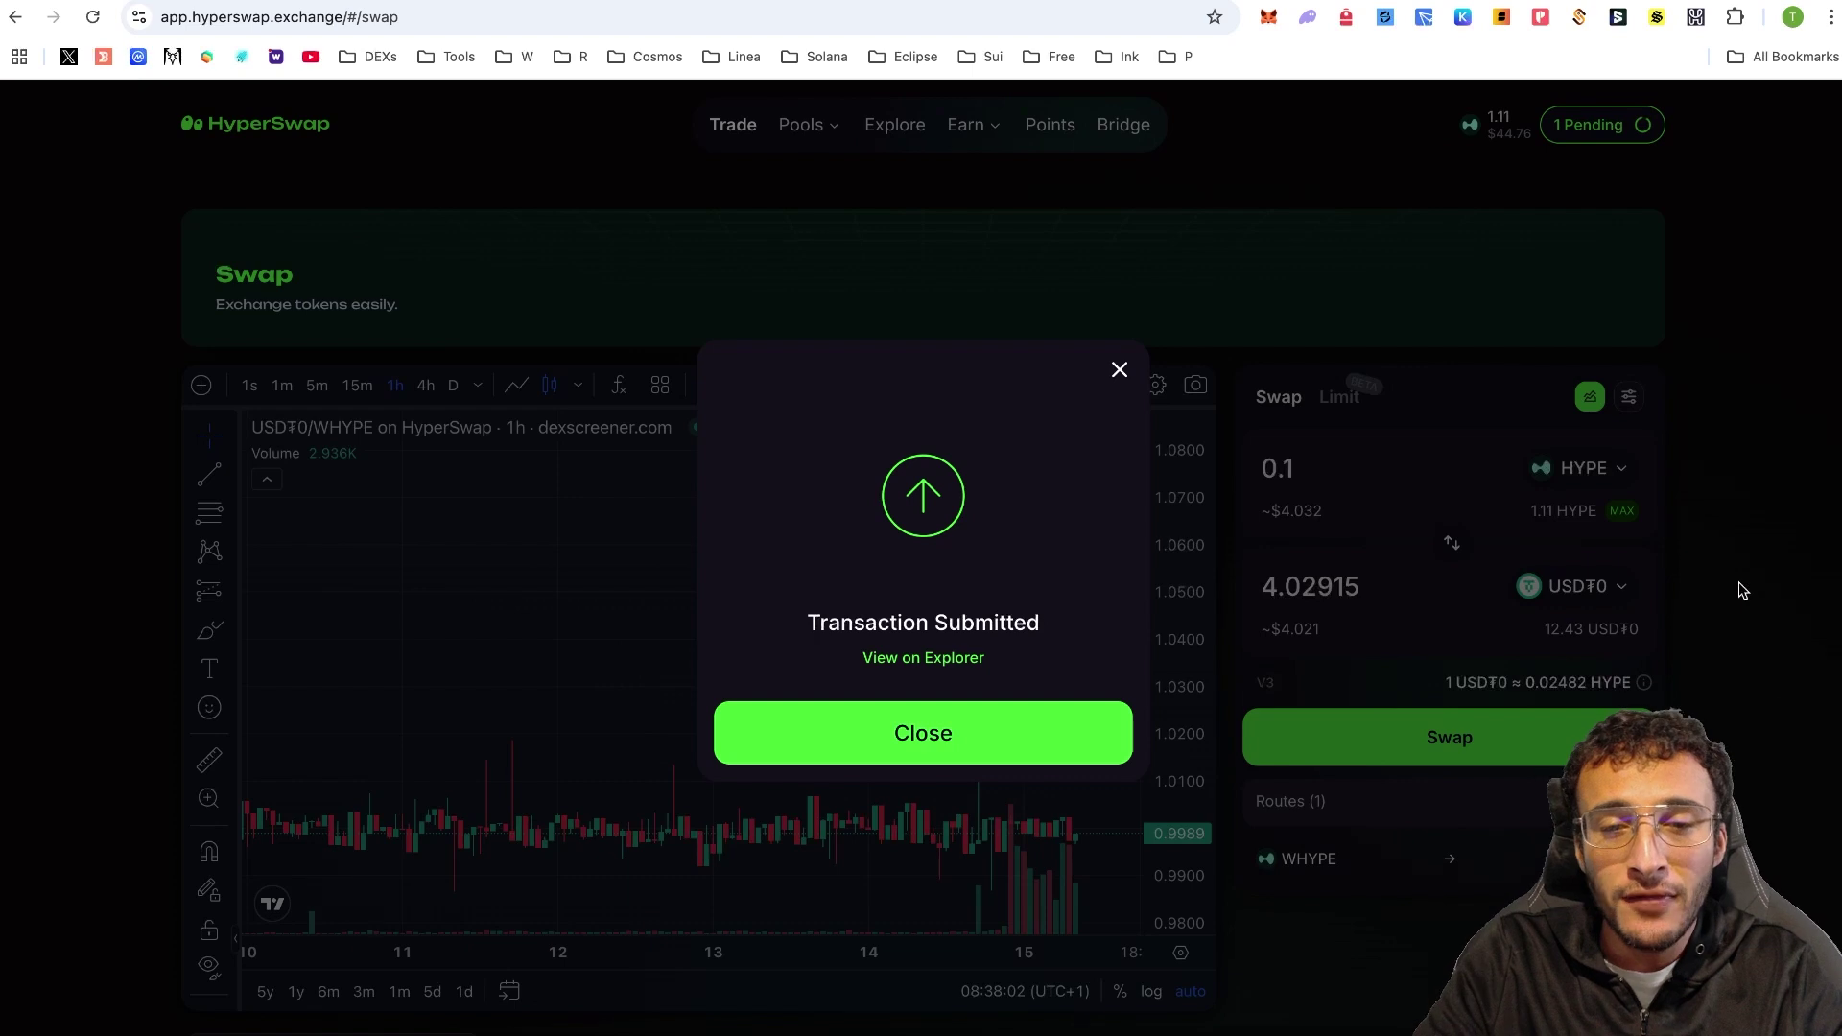
click(1112, 735)
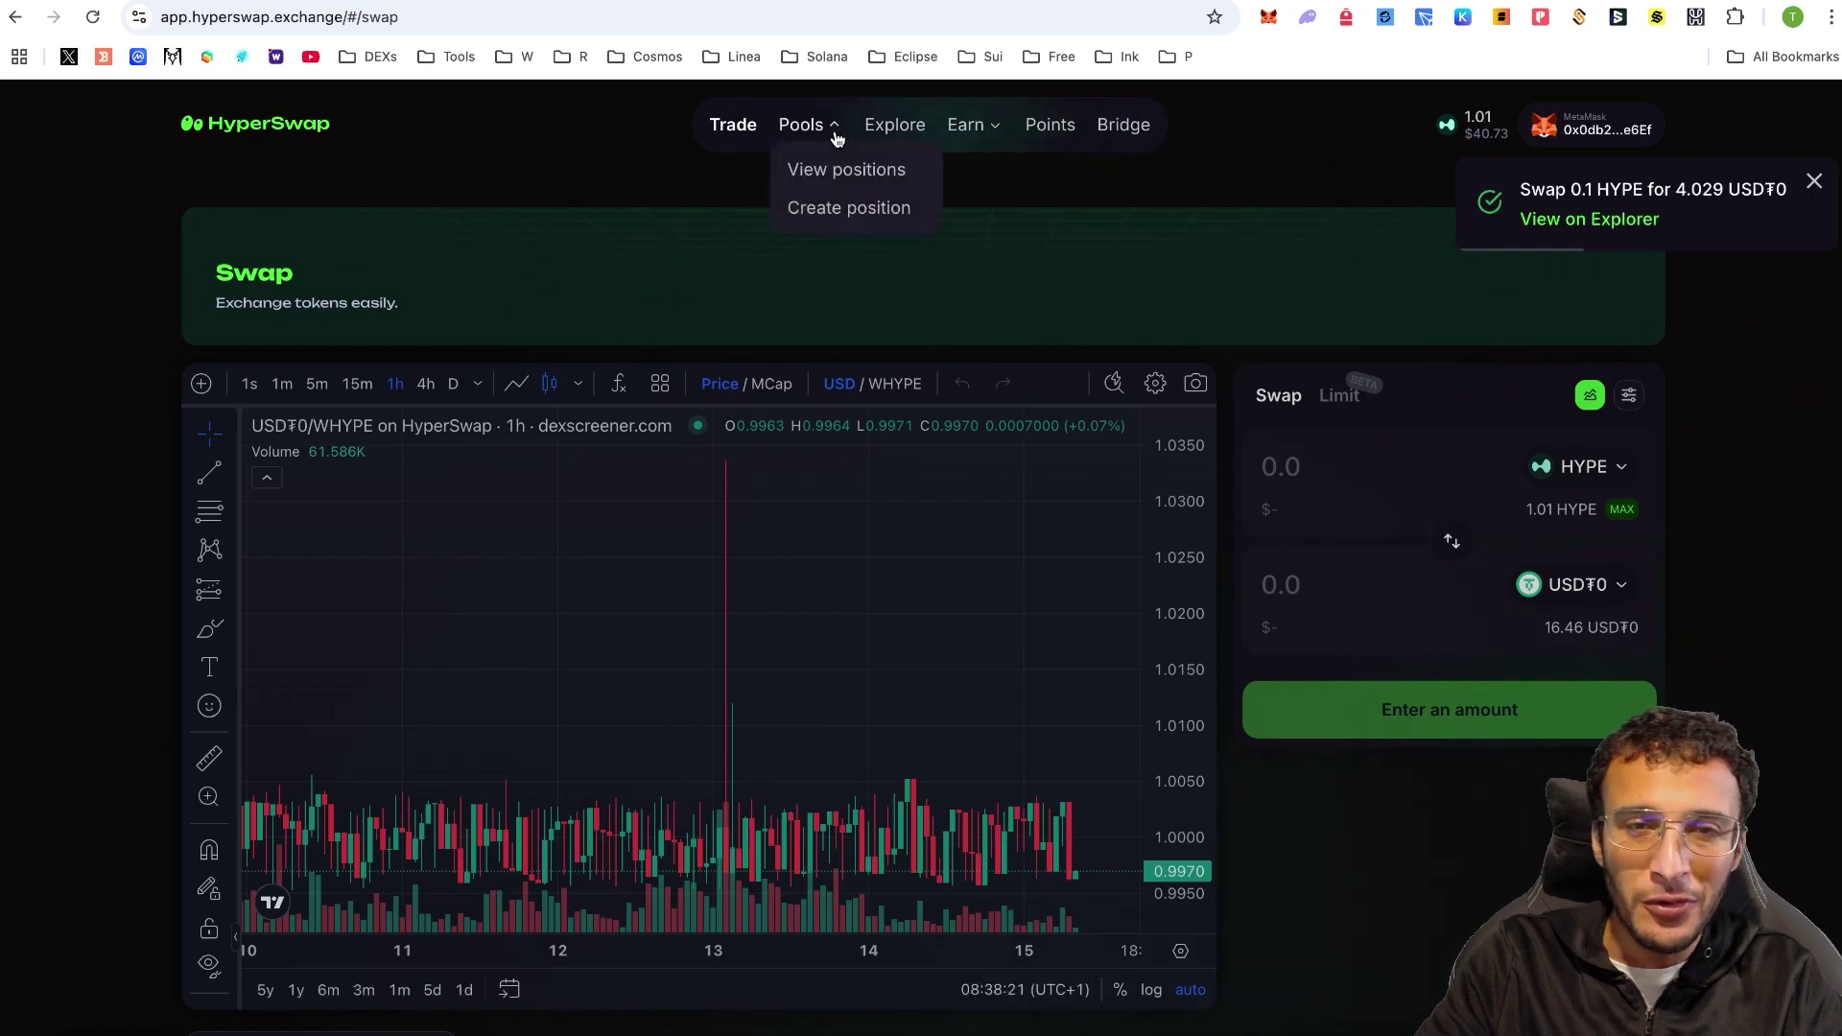
Step: Browse the Ecosystem Pools cards on the Explore page
mouse_move(820, 128)
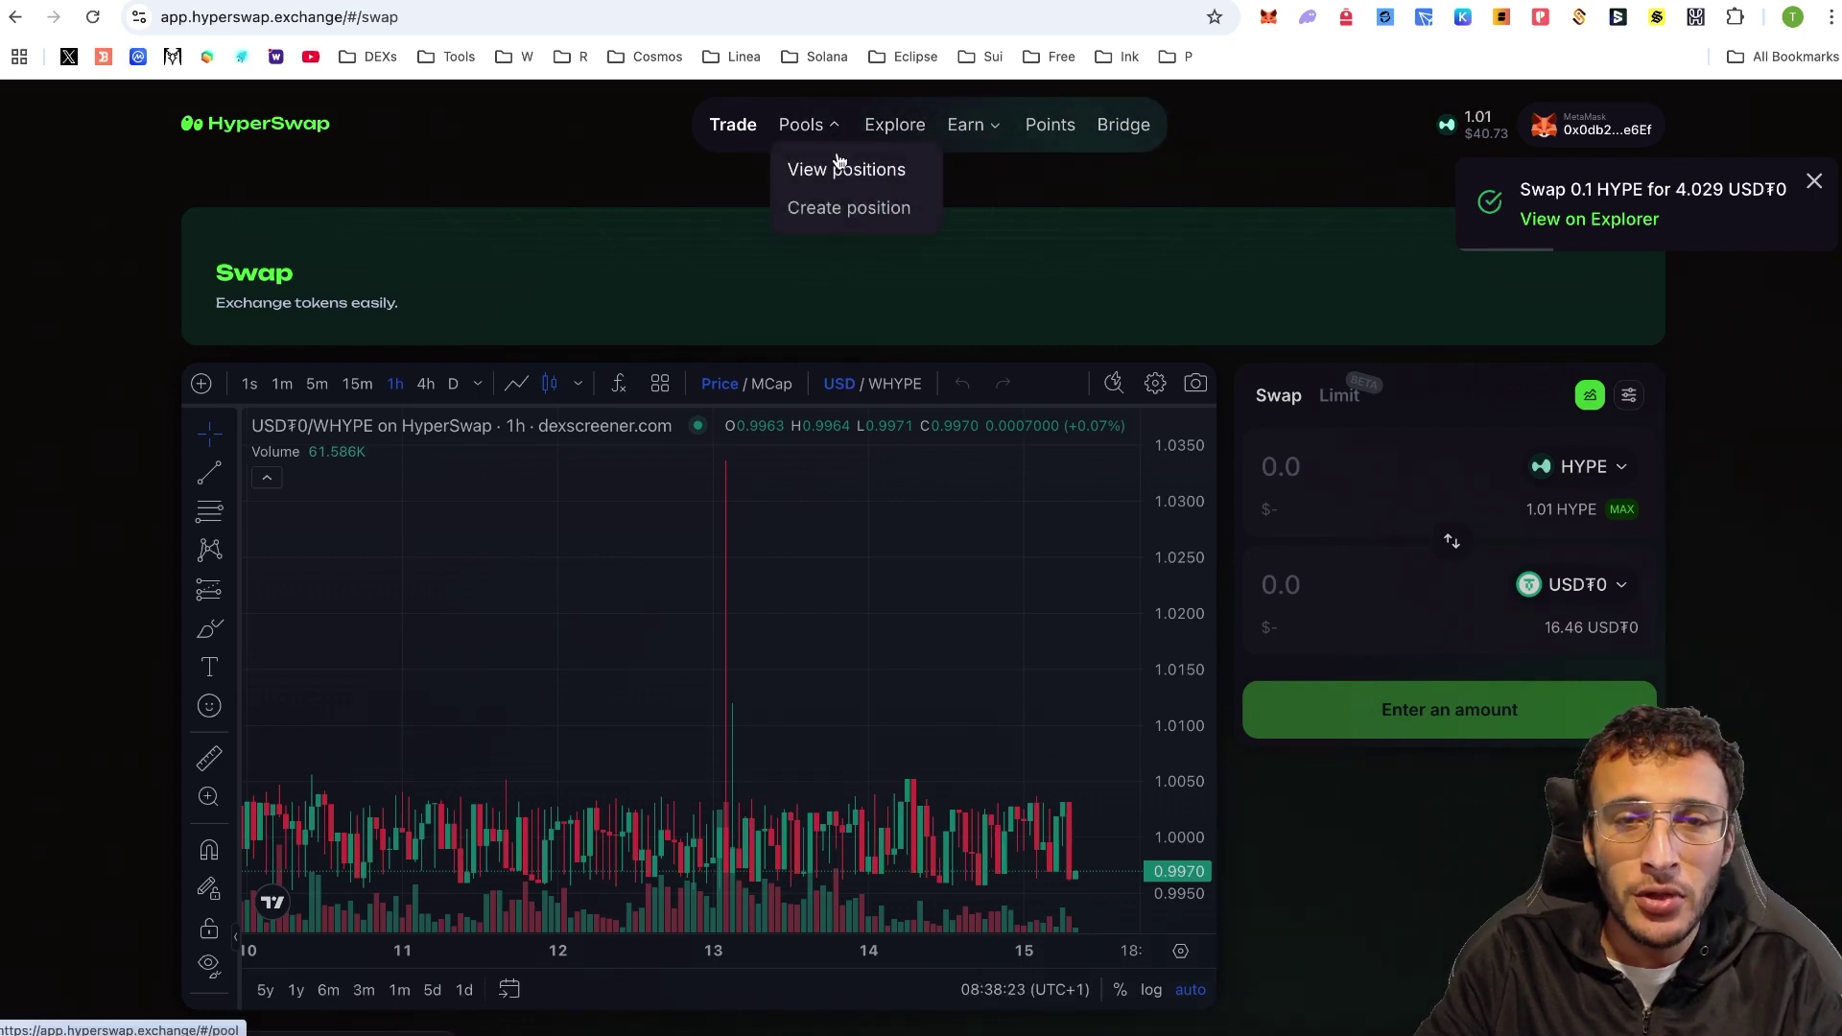
click(883, 124)
scroll(1167, 307, down, 5)
scroll(1168, 307, down, 1)
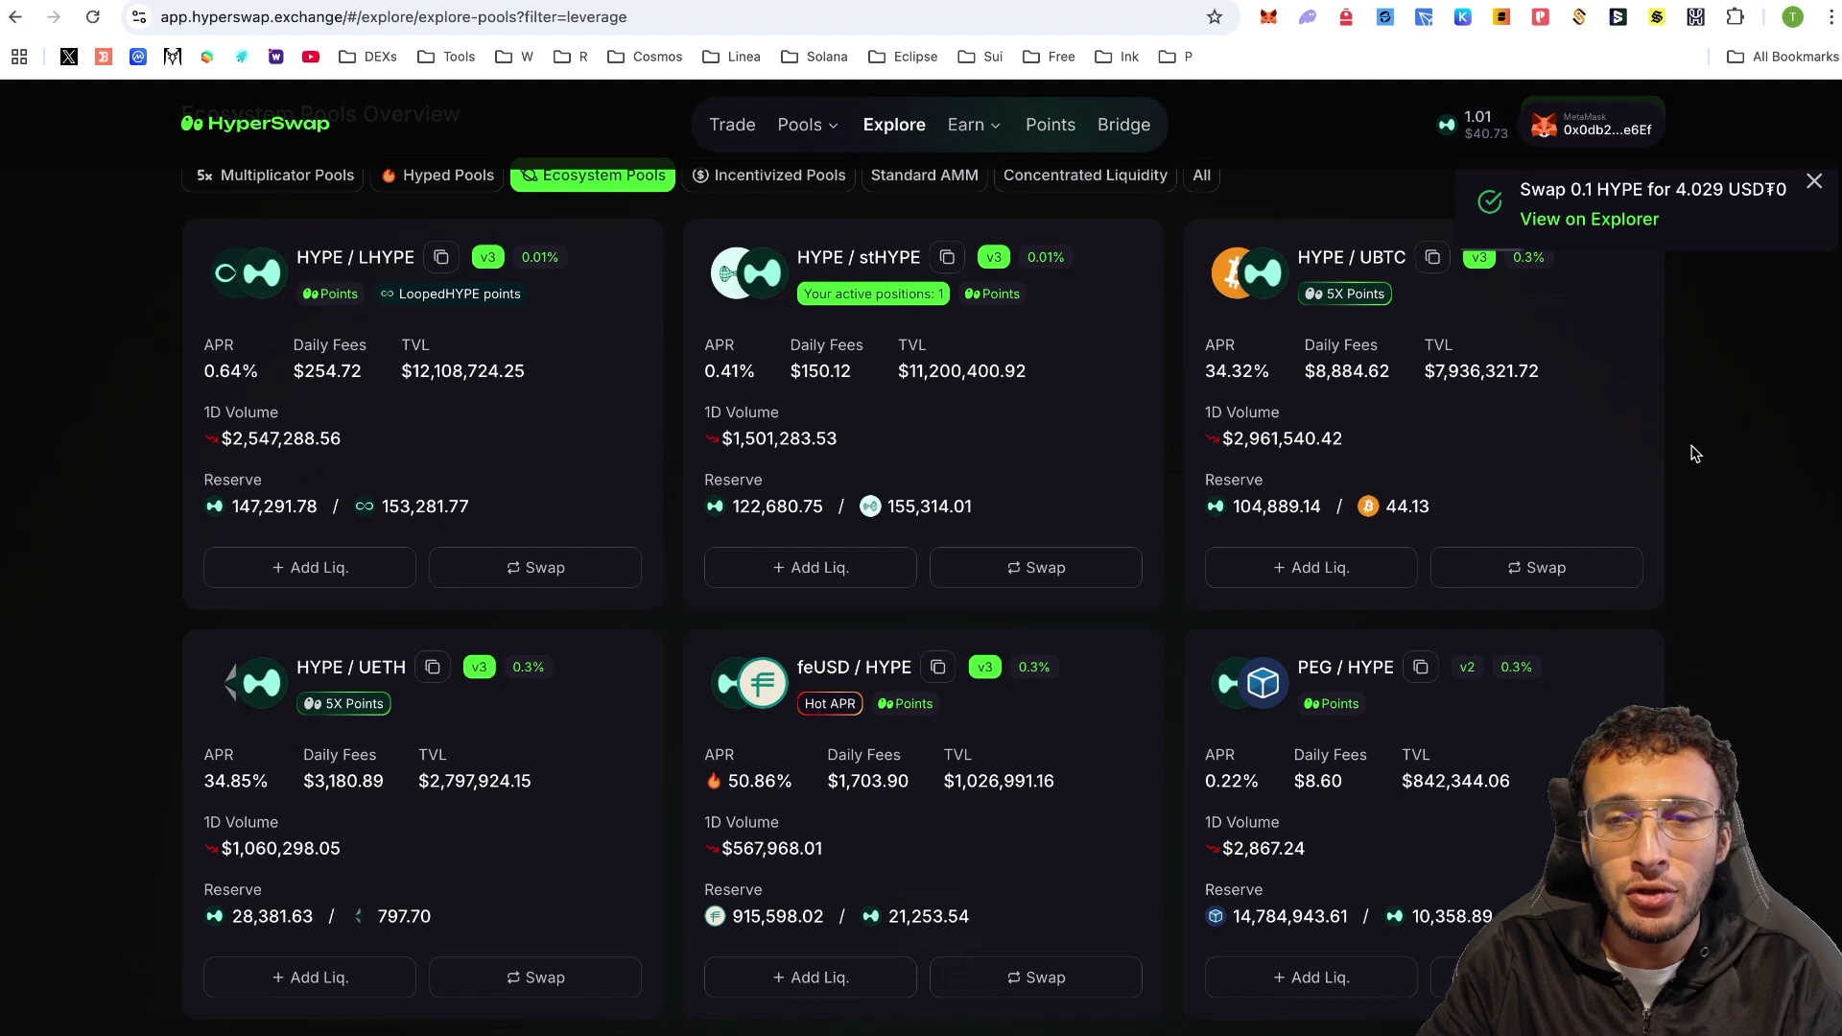
scroll(1444, 418, up, 2)
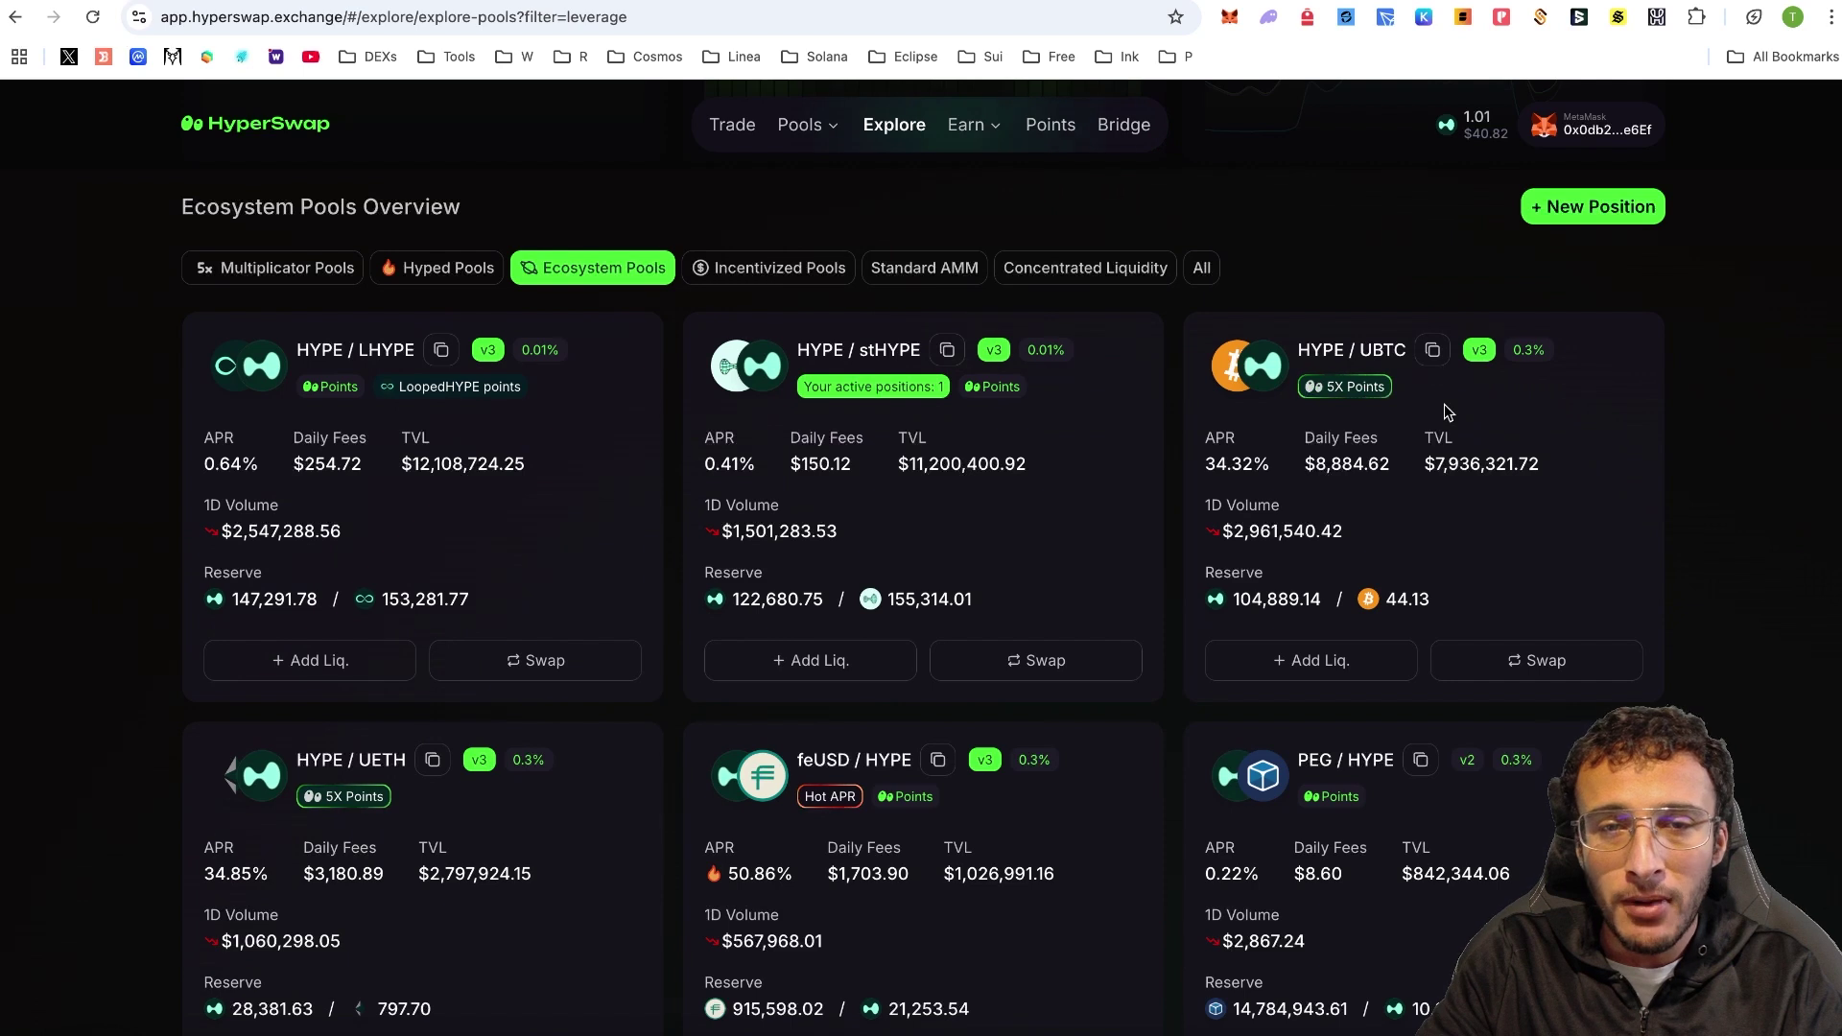
scroll(1448, 411, up, 10)
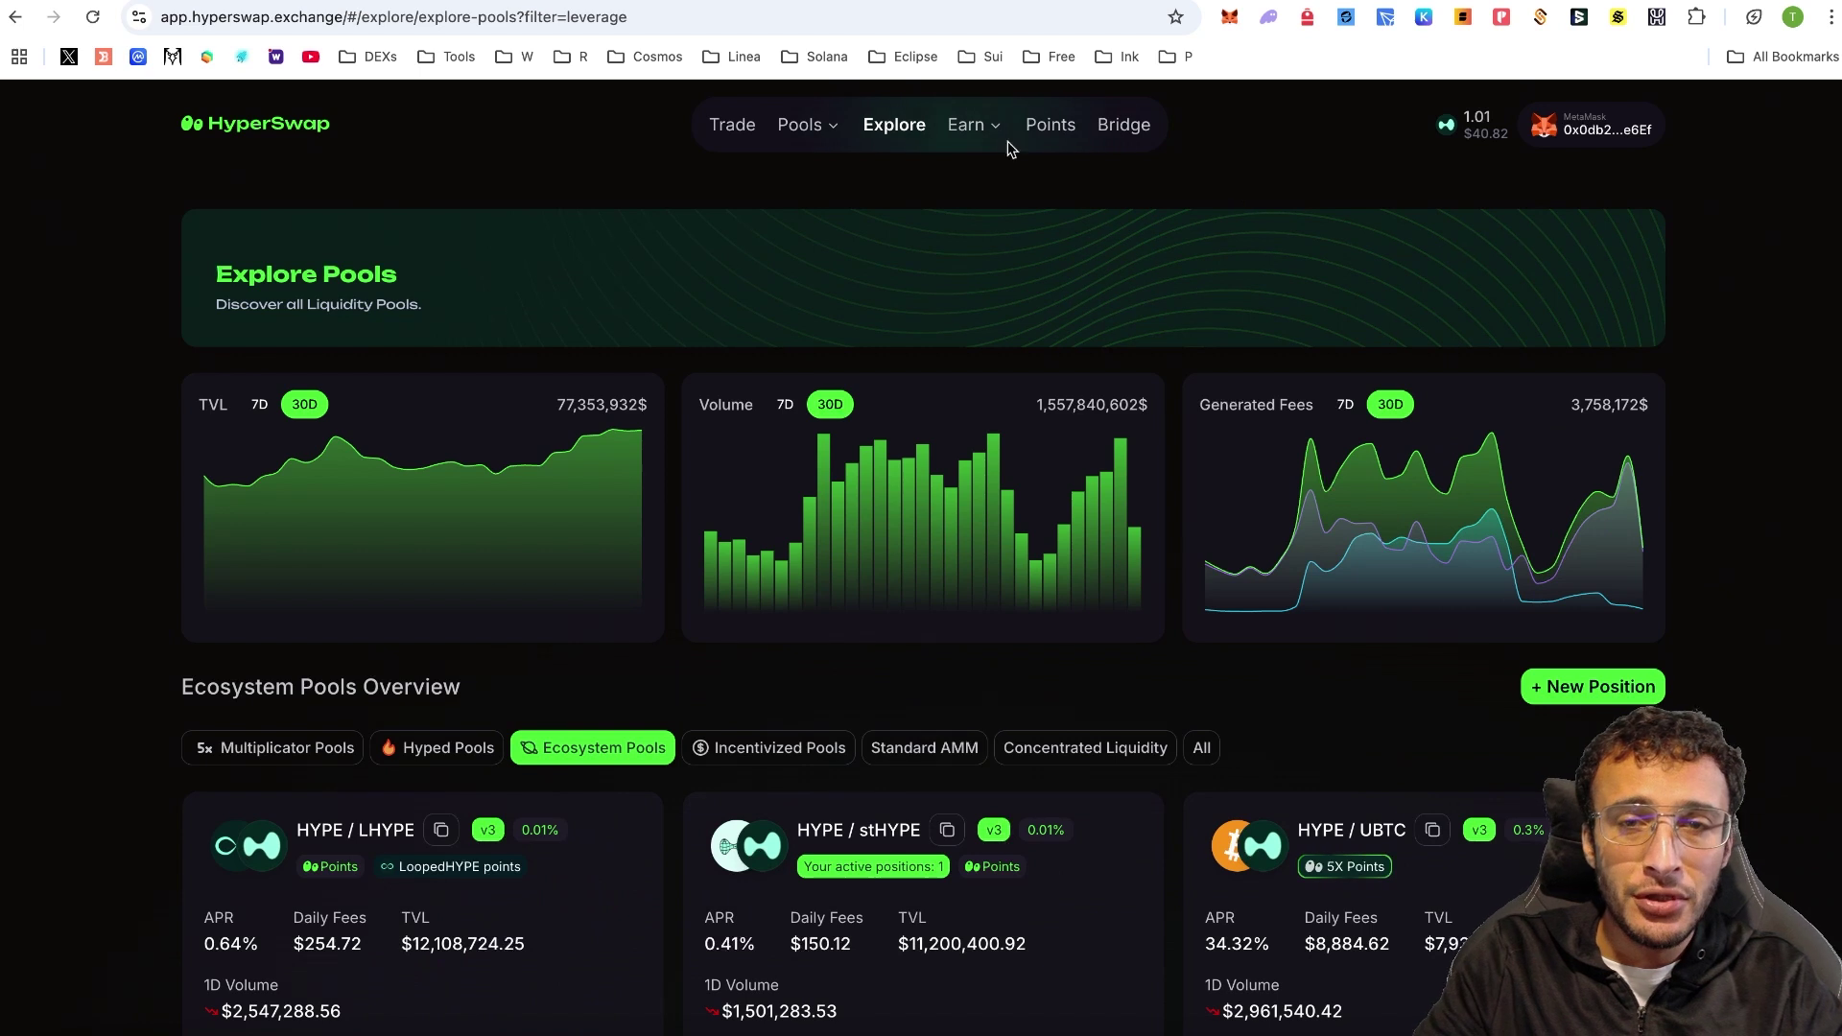
Step: Check points and rank on the HyperSwap tab of the Ecosystem Points page
click(1070, 134)
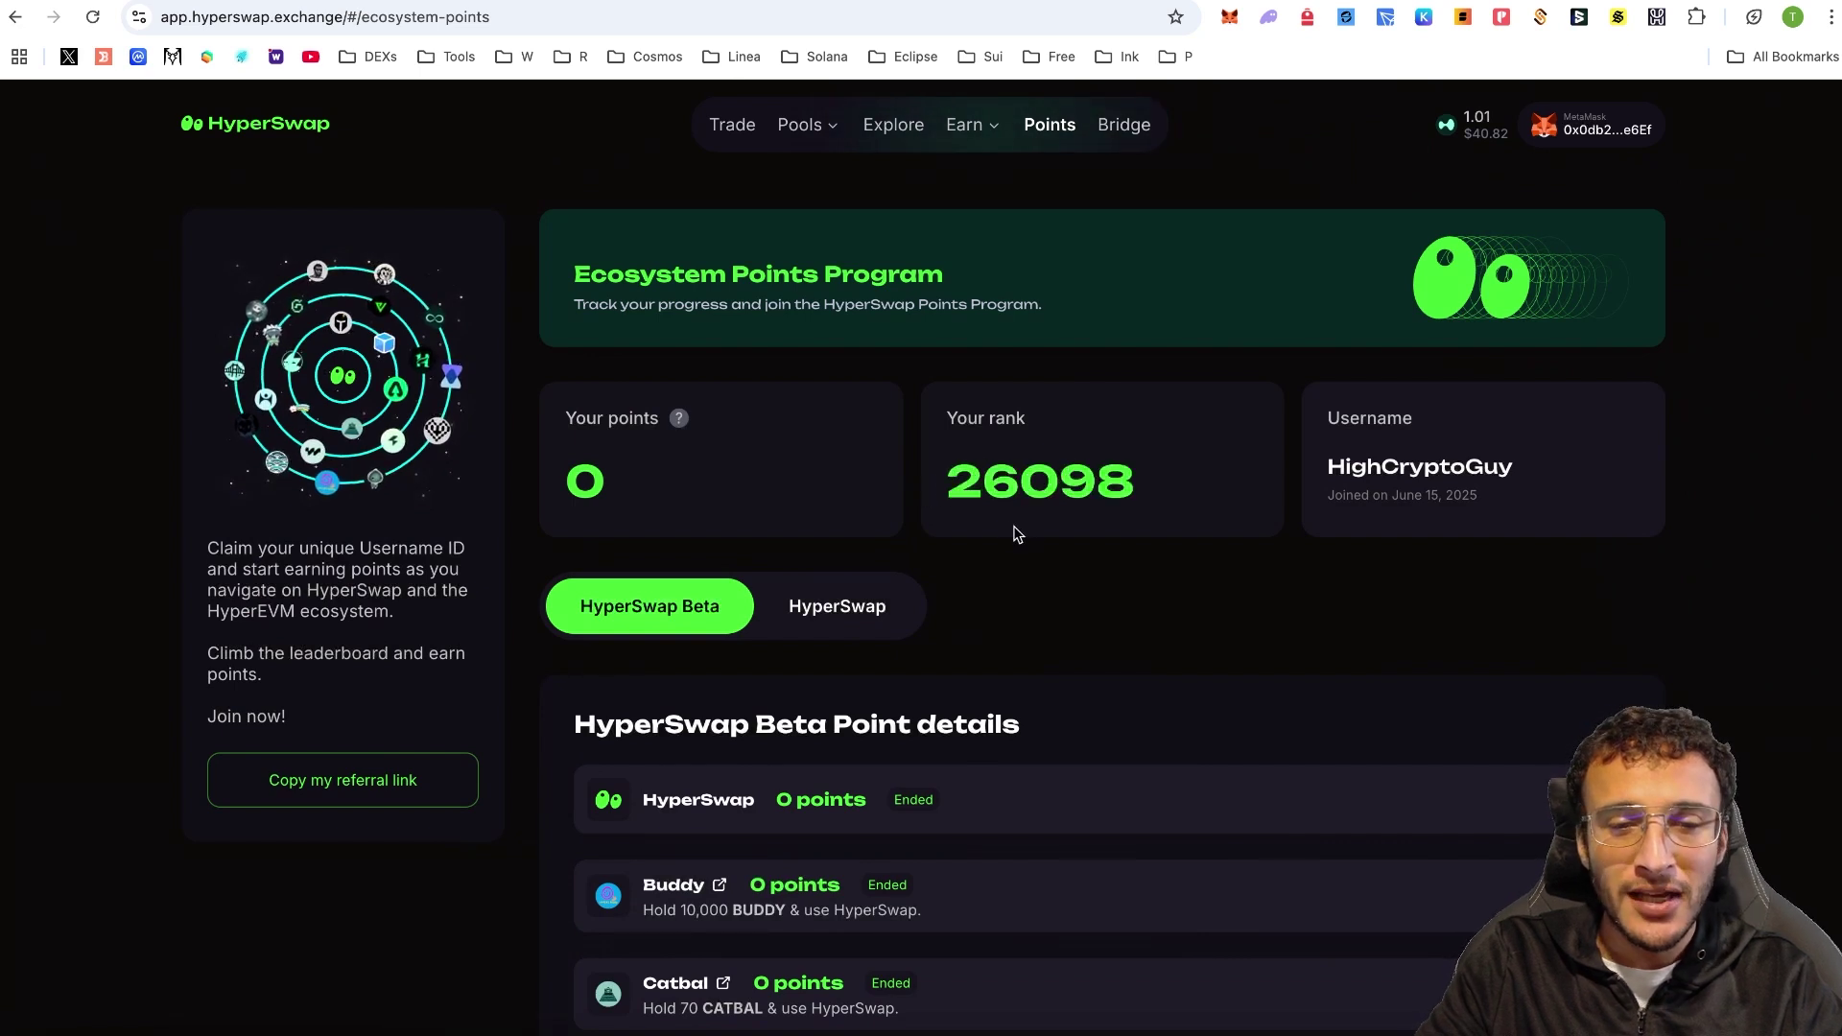
click(836, 623)
scroll(966, 637, down, 2)
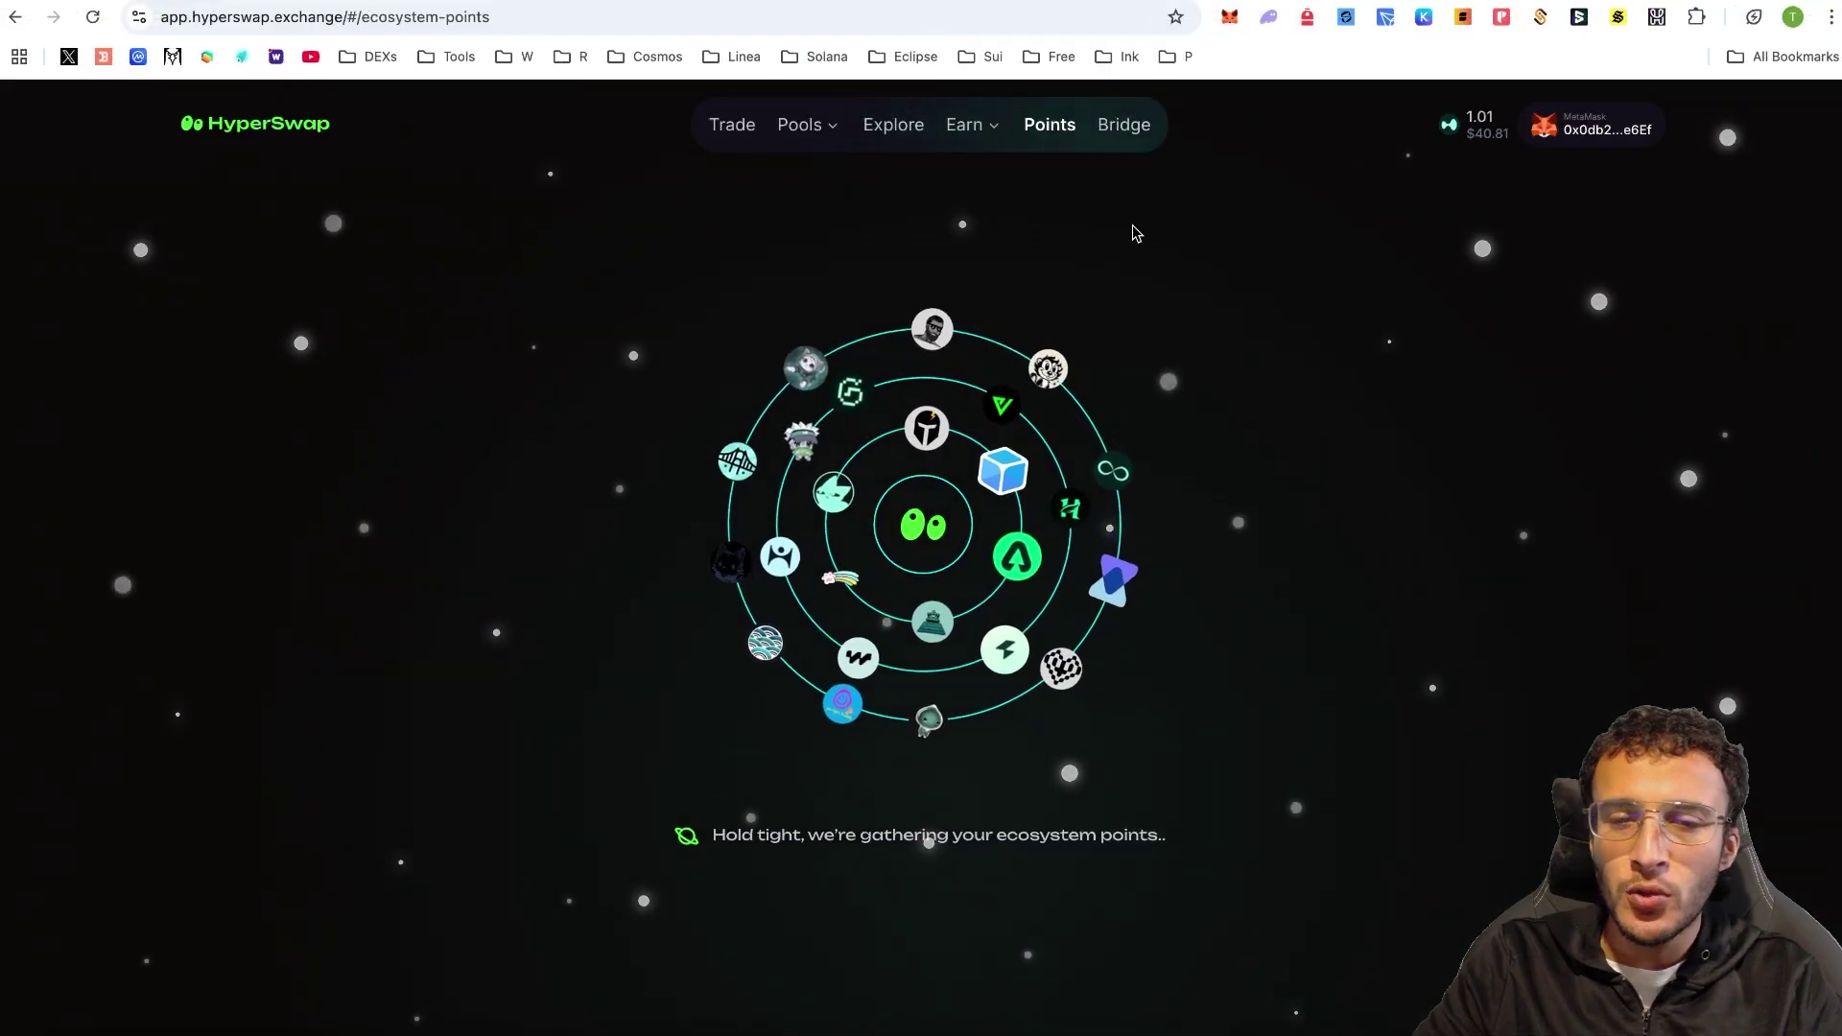
Step: Deposit 0.01 HYPE into hbHYPE staking with wallet approval, then return to the Swap page
mouse_move(971, 135)
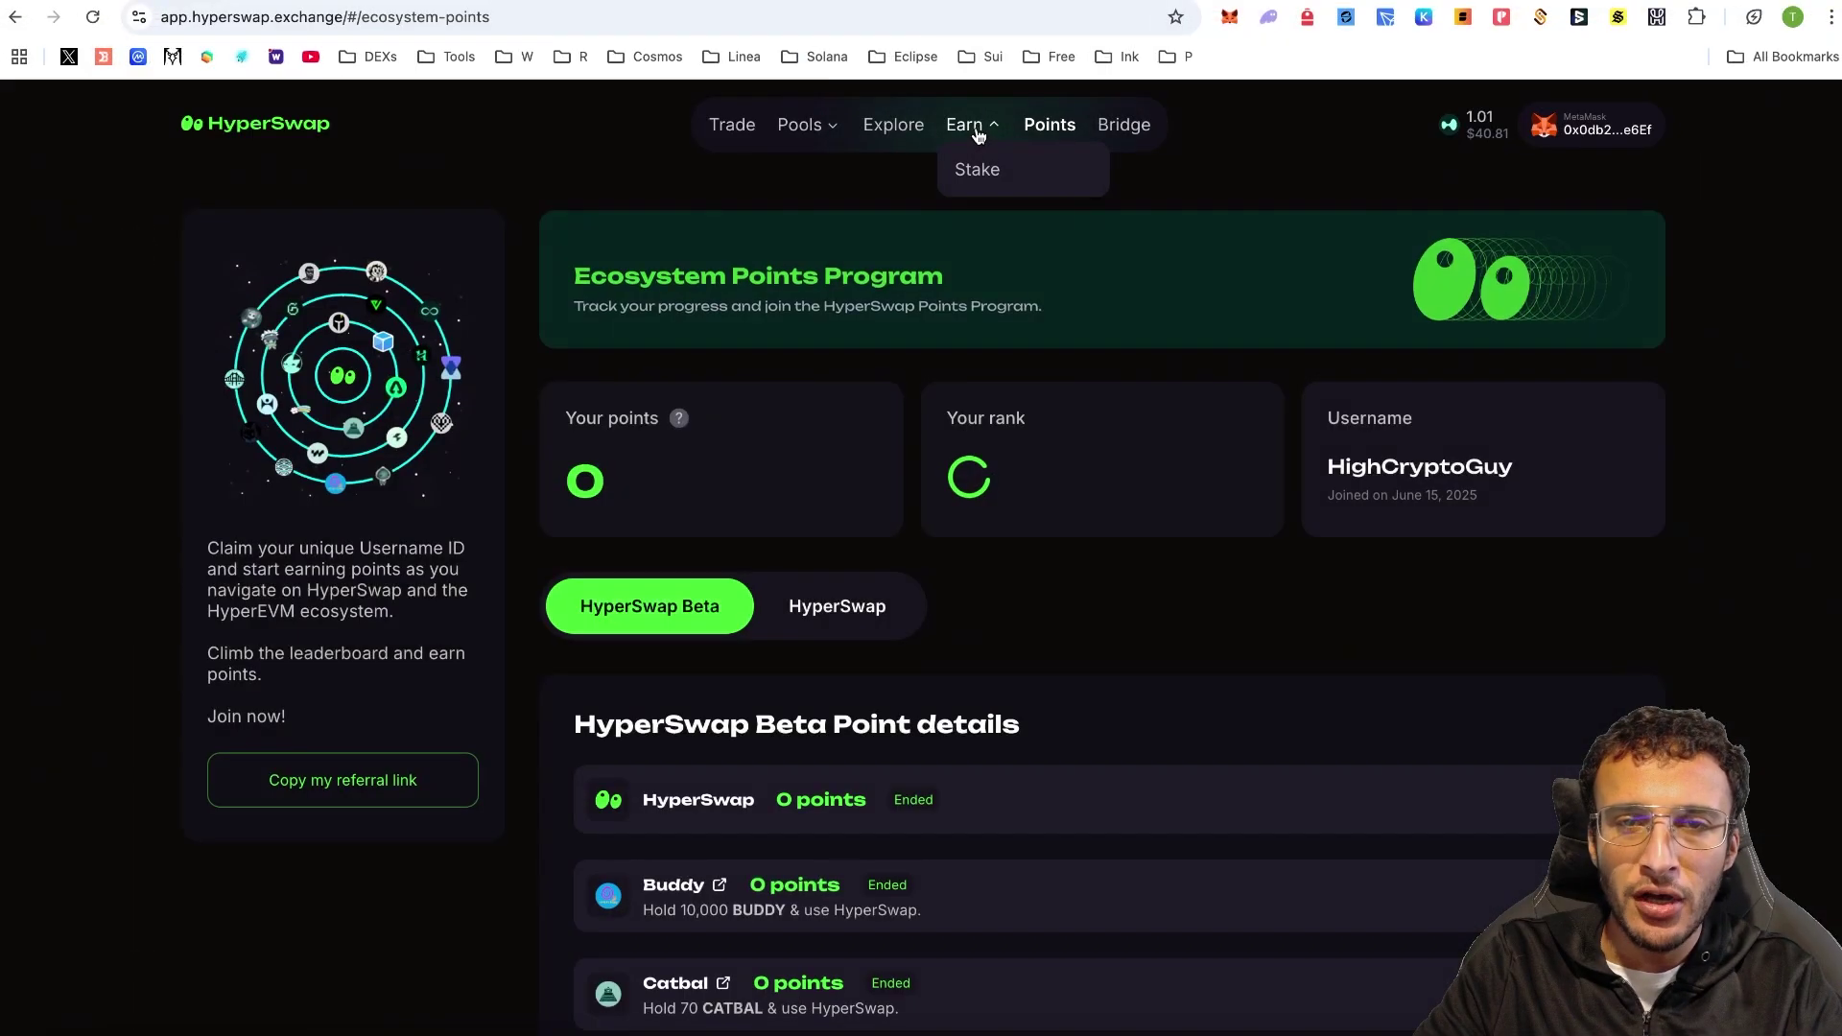
click(974, 168)
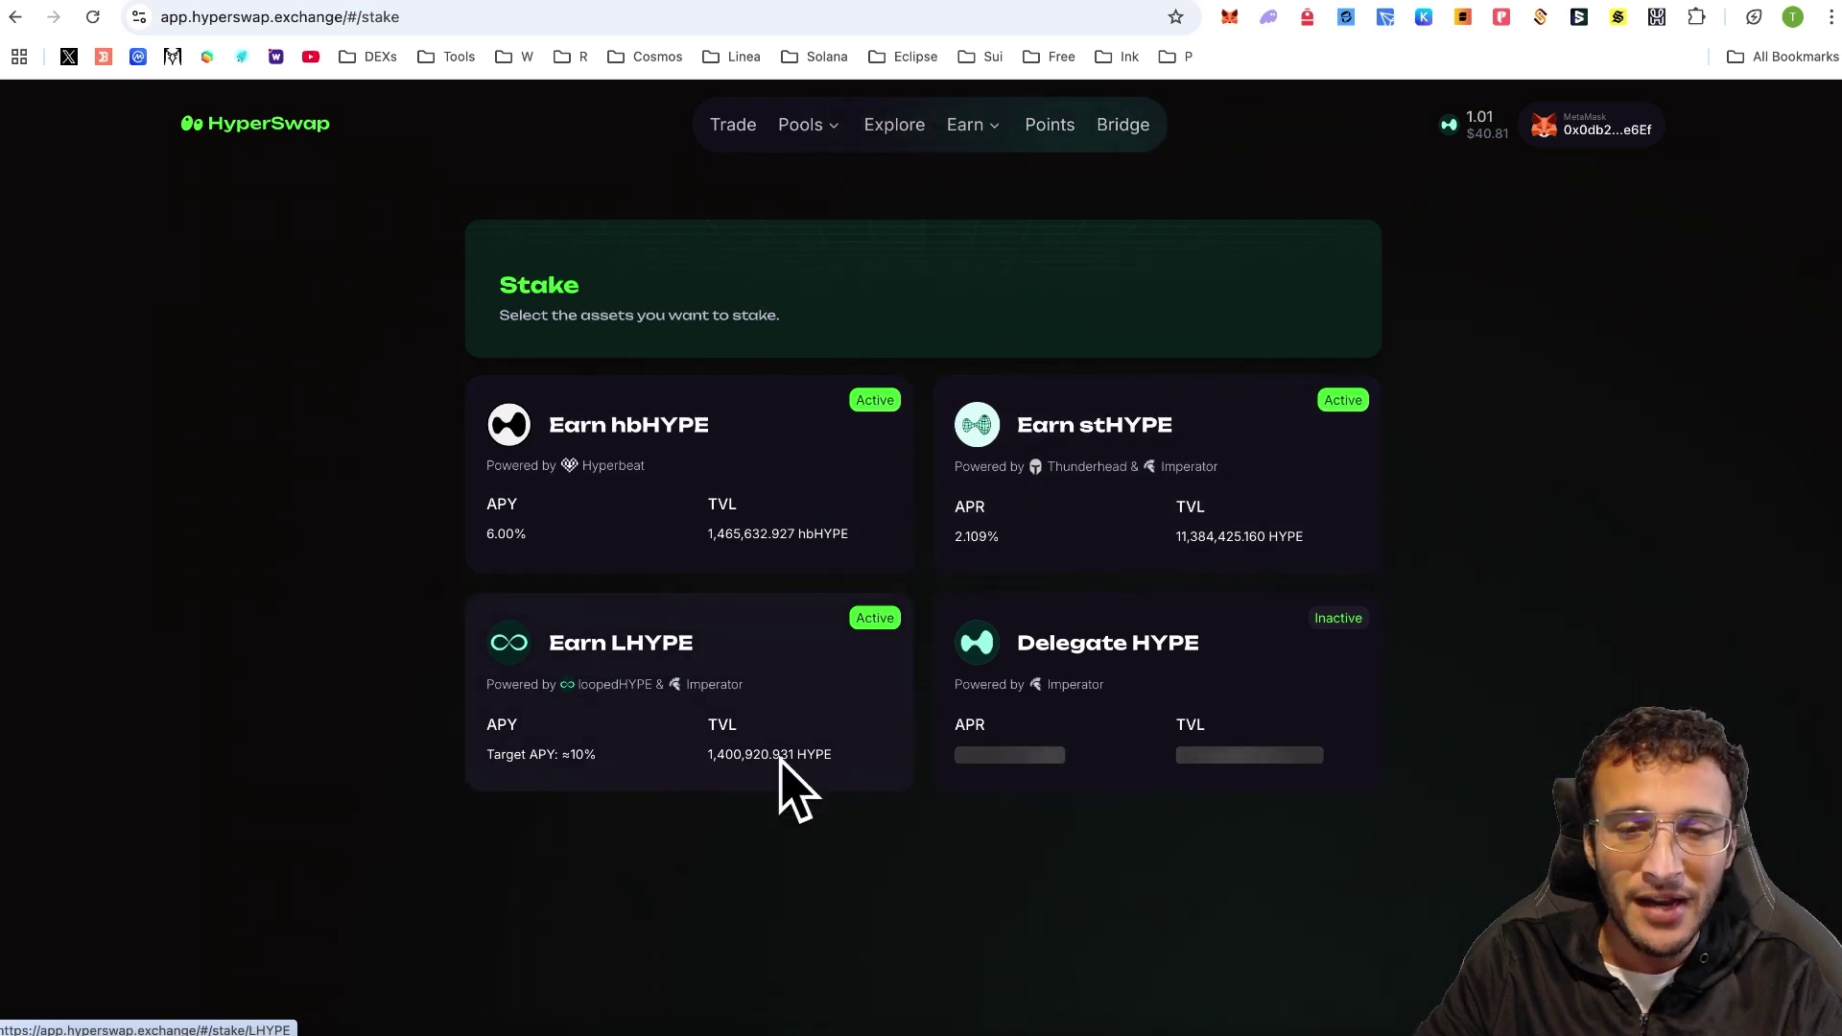
click(790, 506)
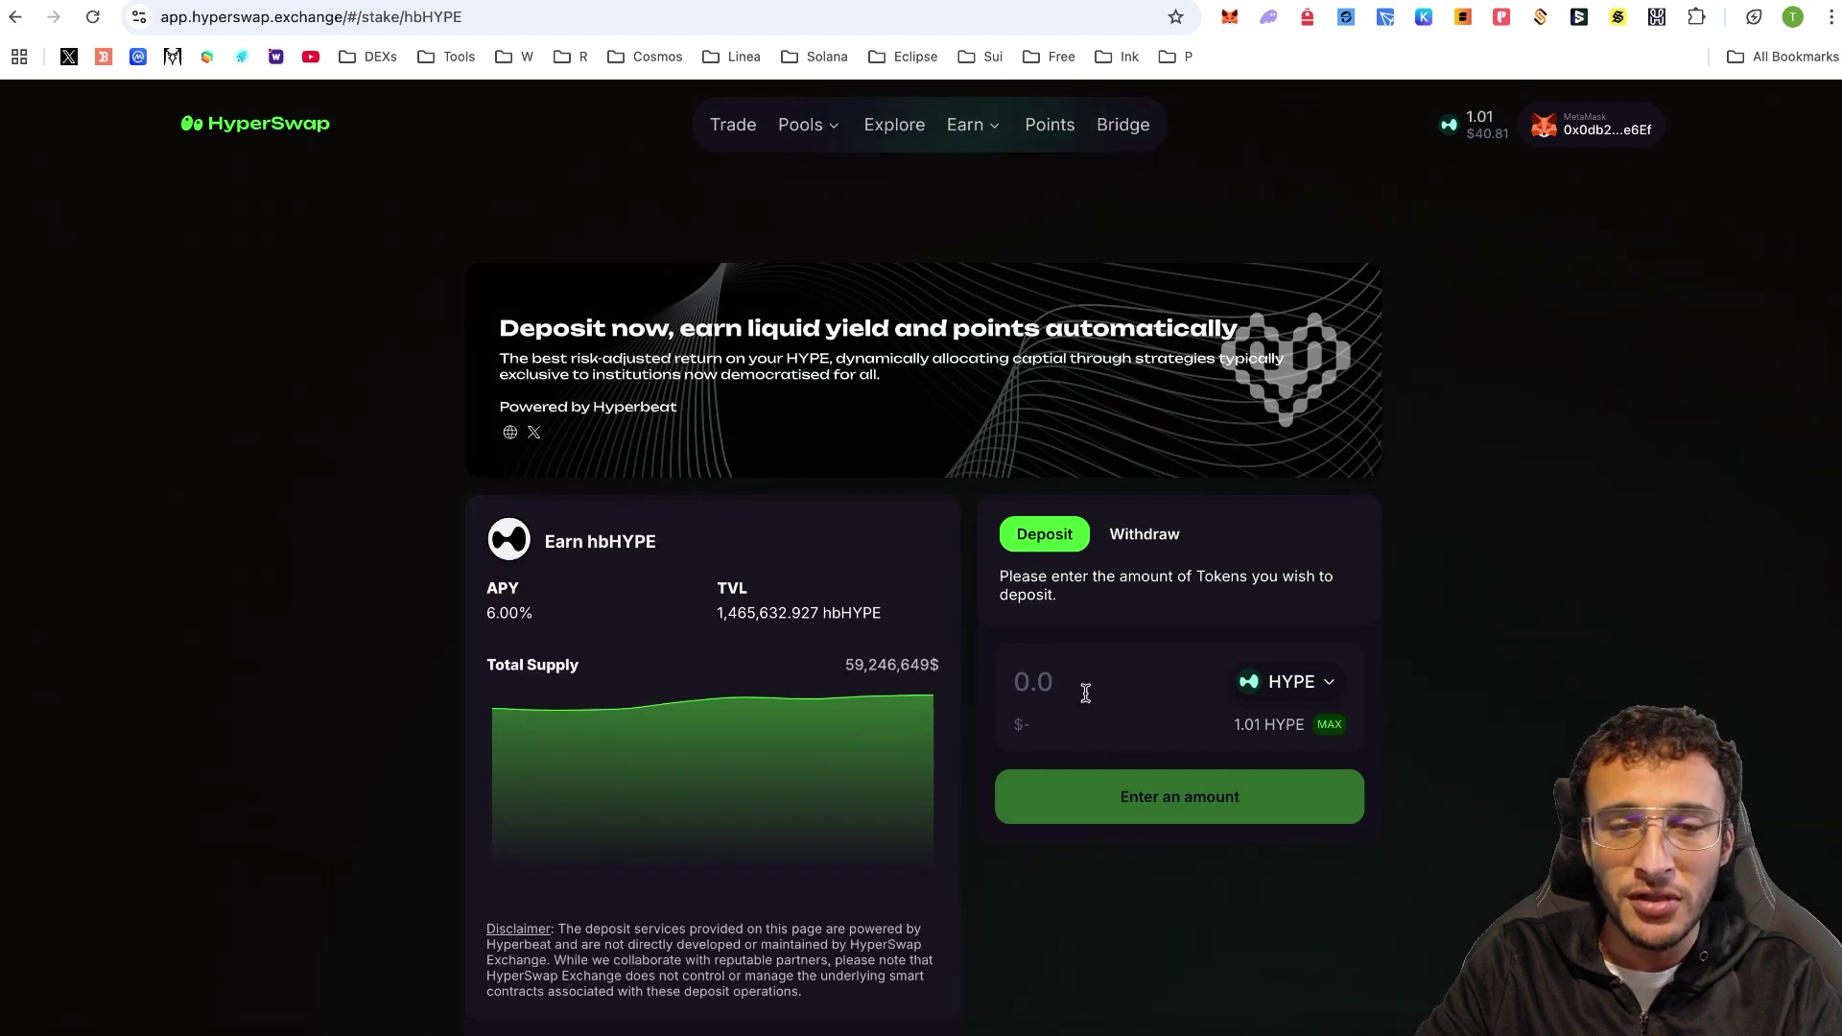
text(0.)
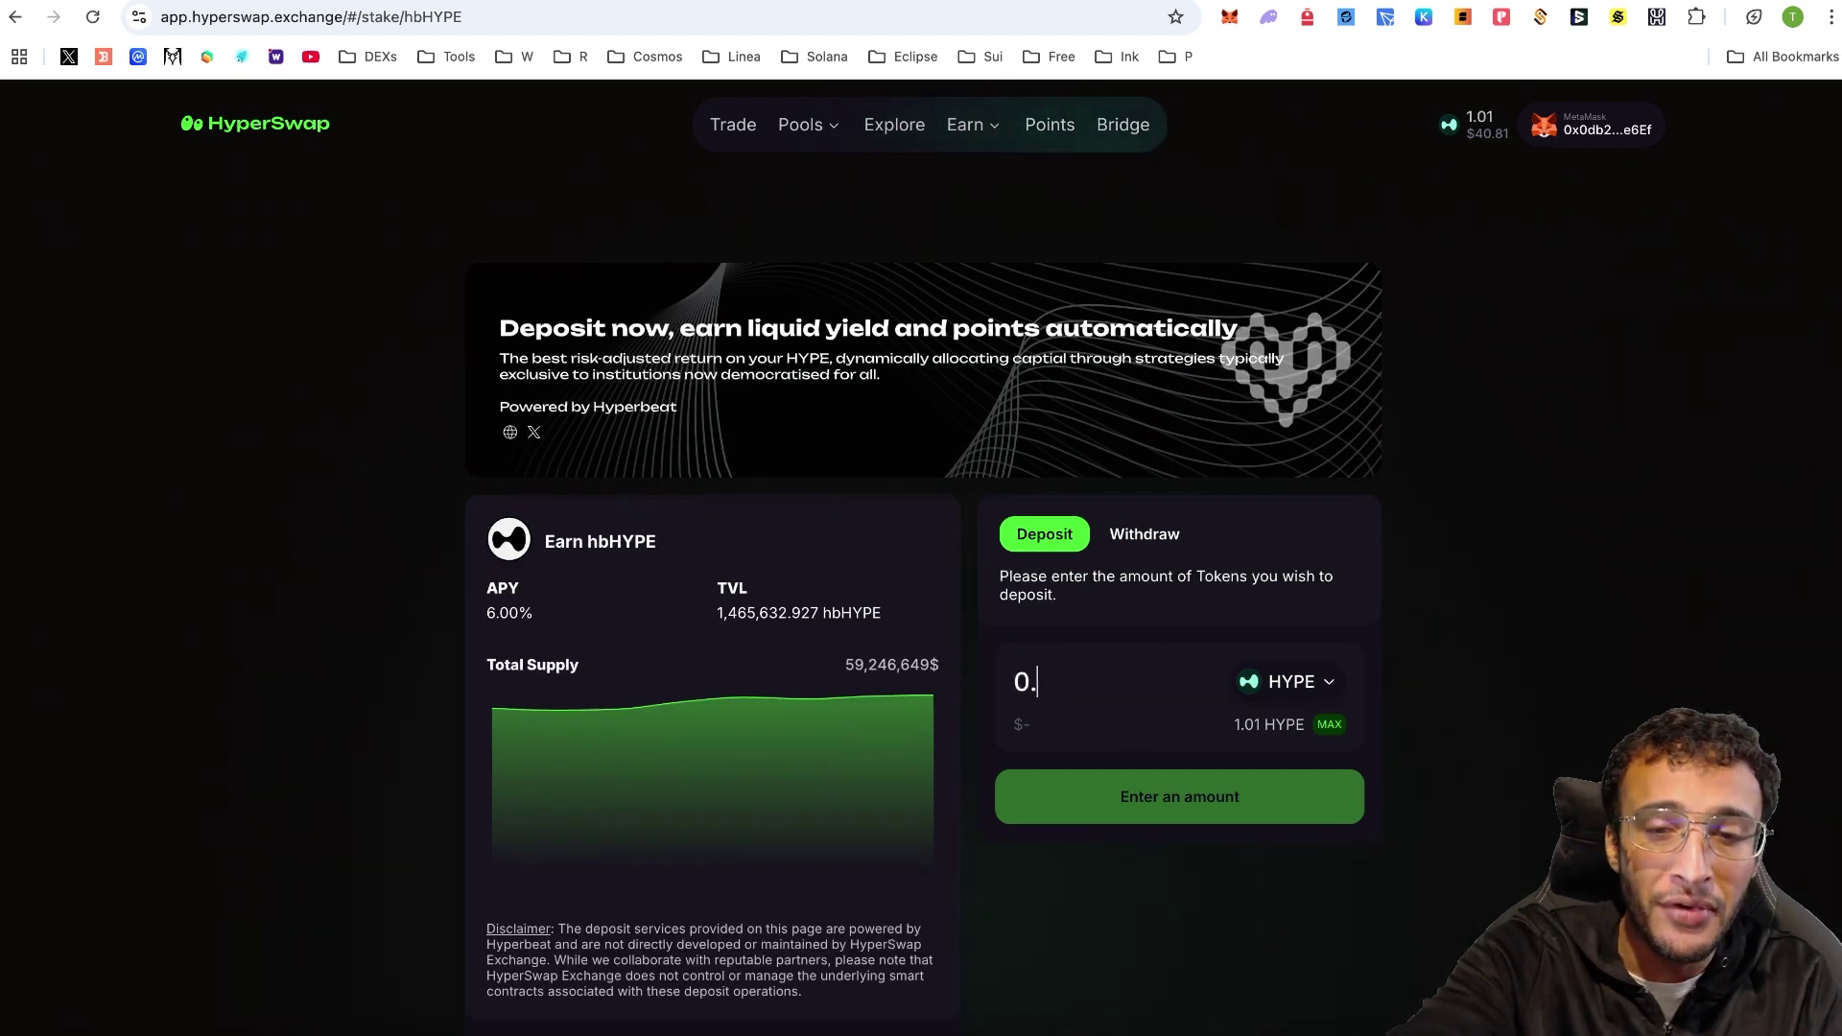
text(0)
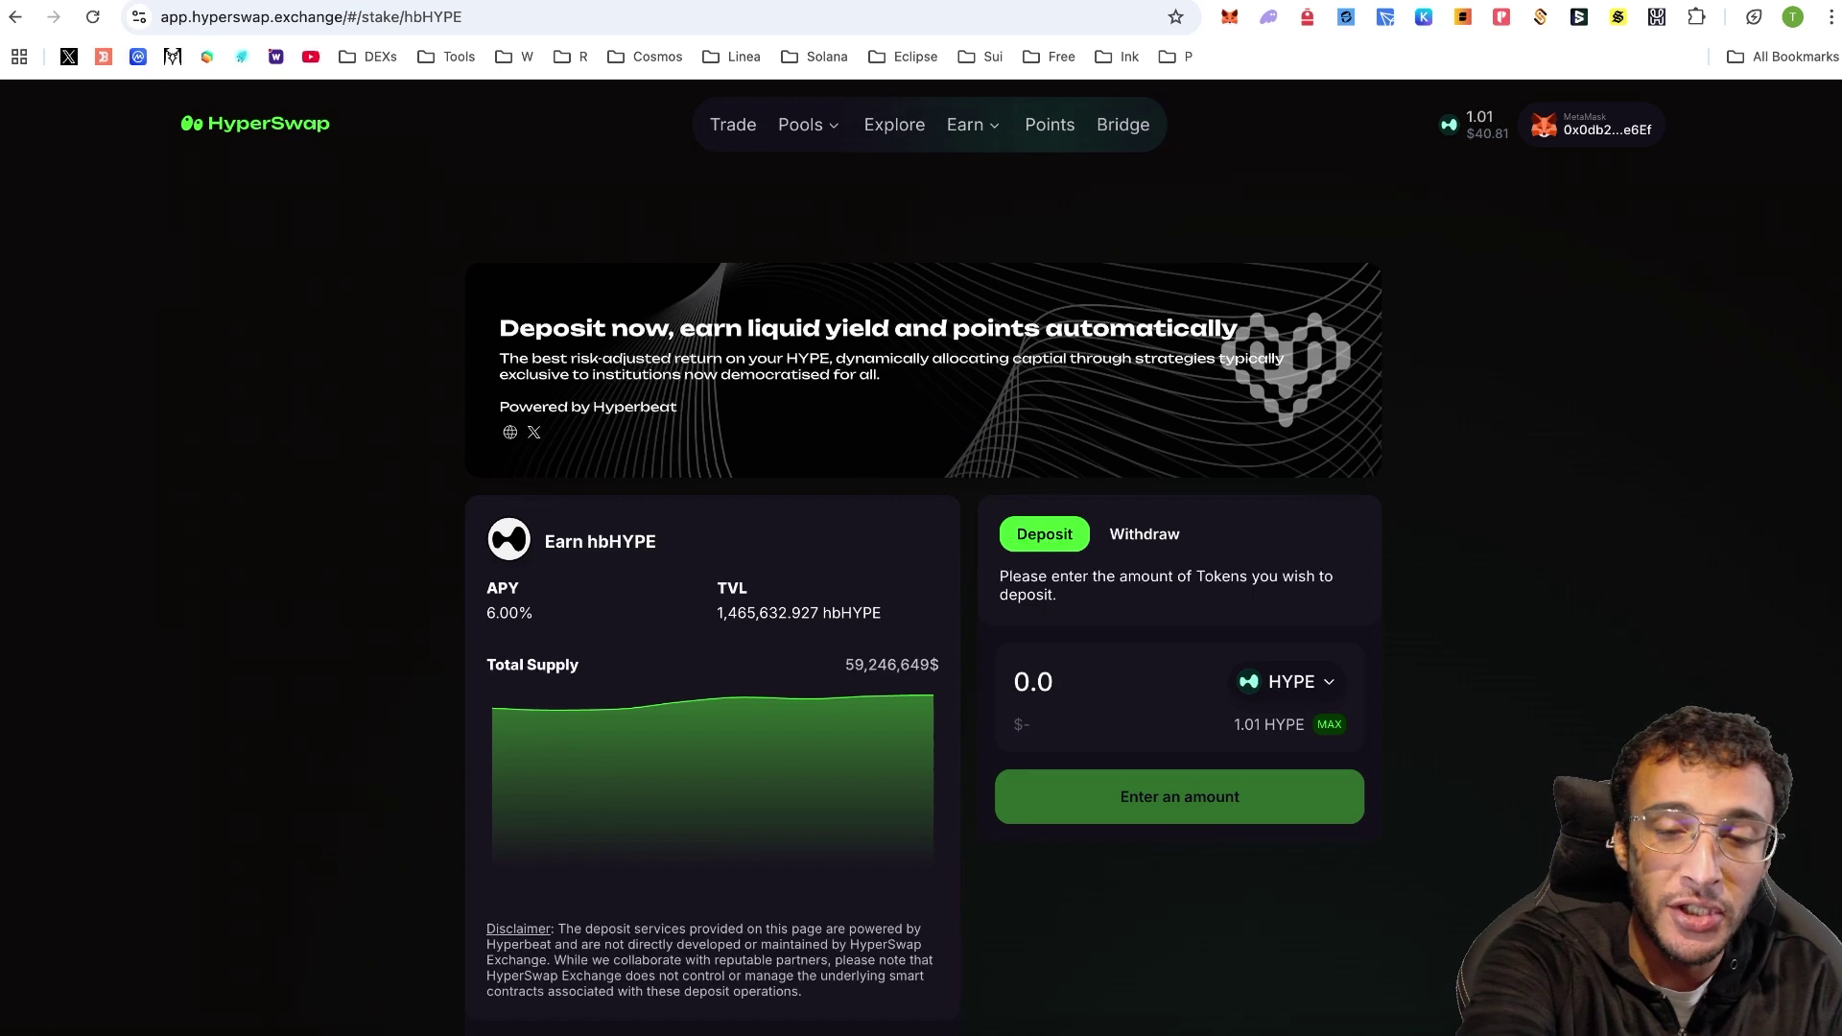
text(1)
click(1181, 811)
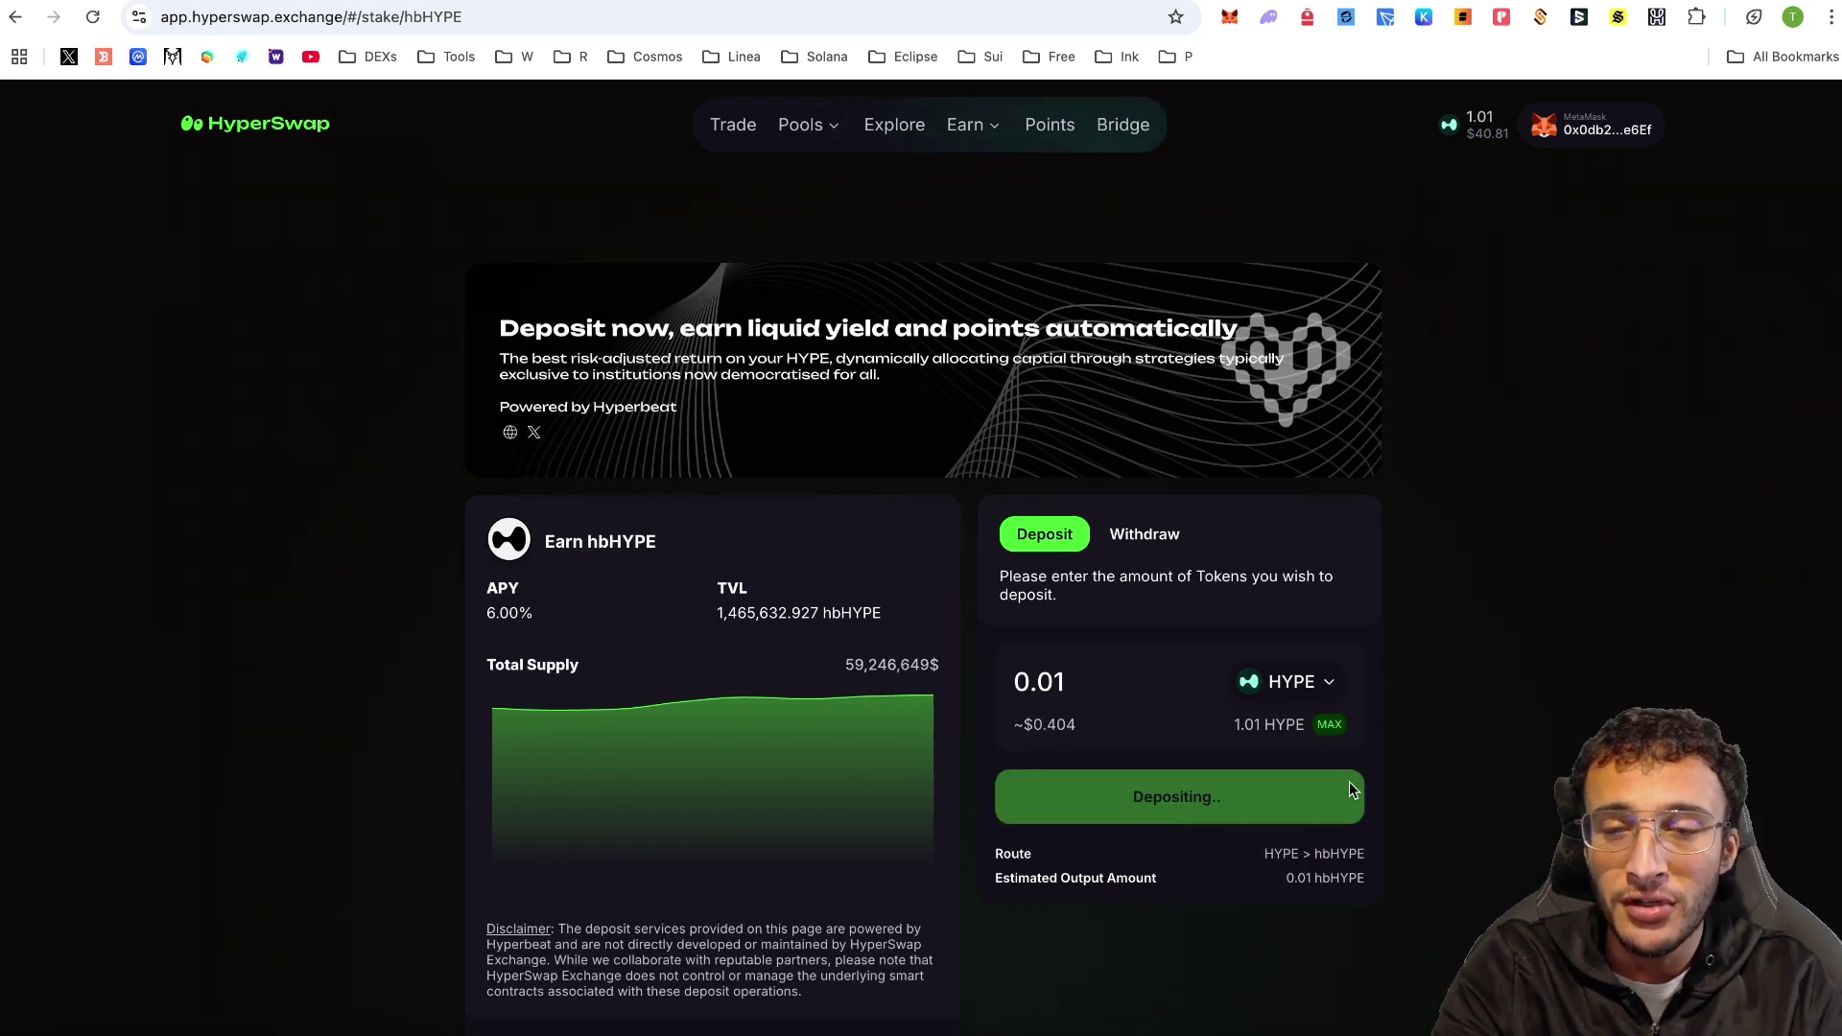
click(1741, 569)
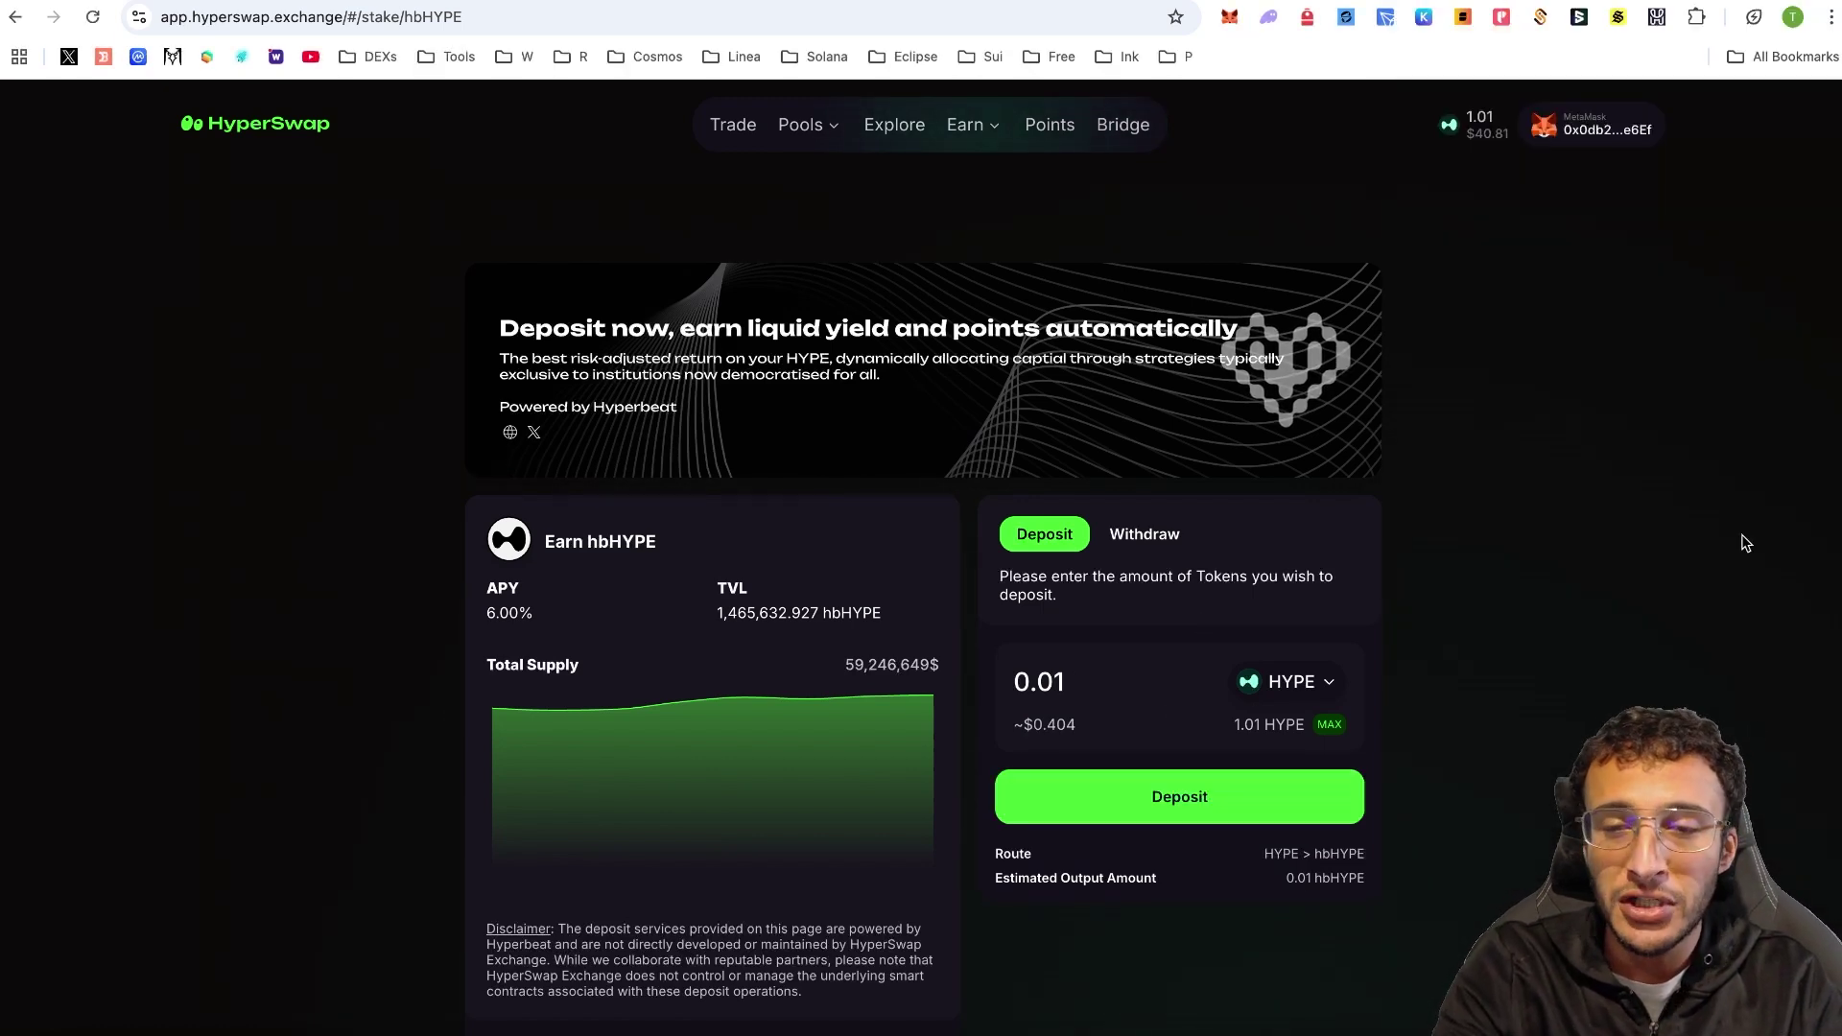
click(738, 141)
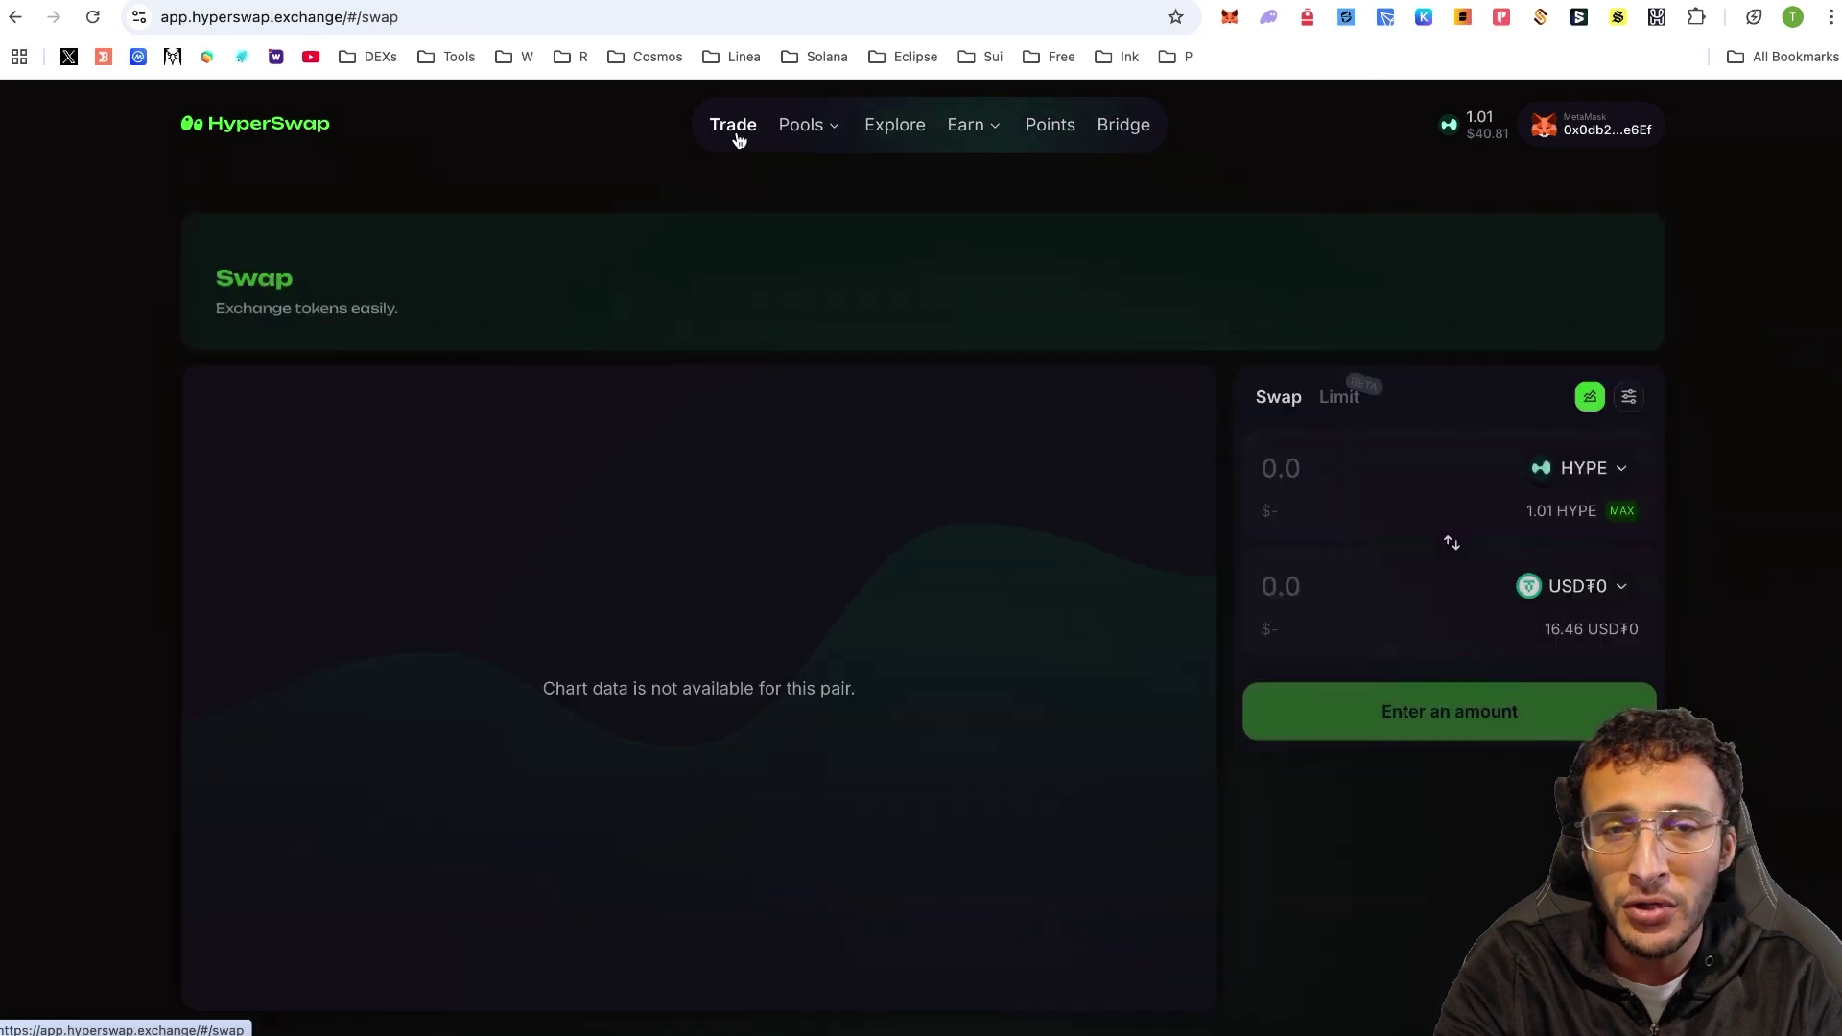
Step: Read the Point Program docs on earning points from swaps, liquidity and referrals
click(813, 136)
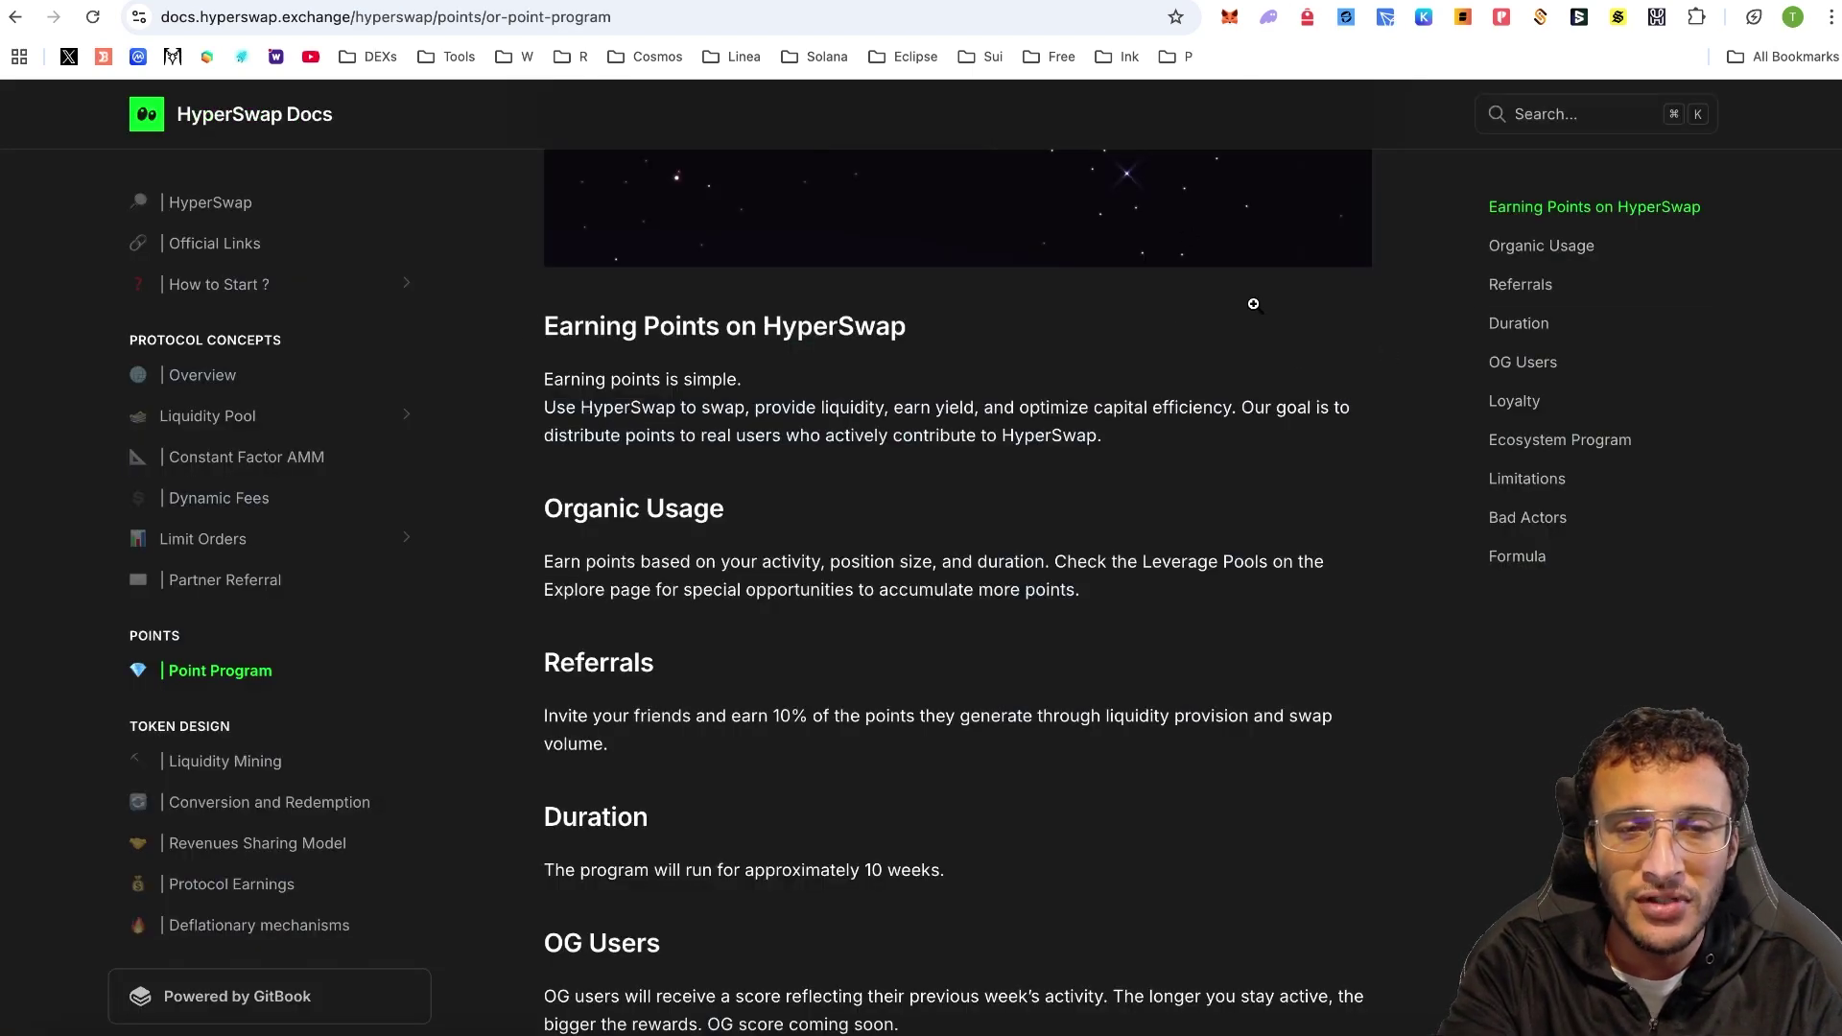
scroll(1019, 453, down, 1)
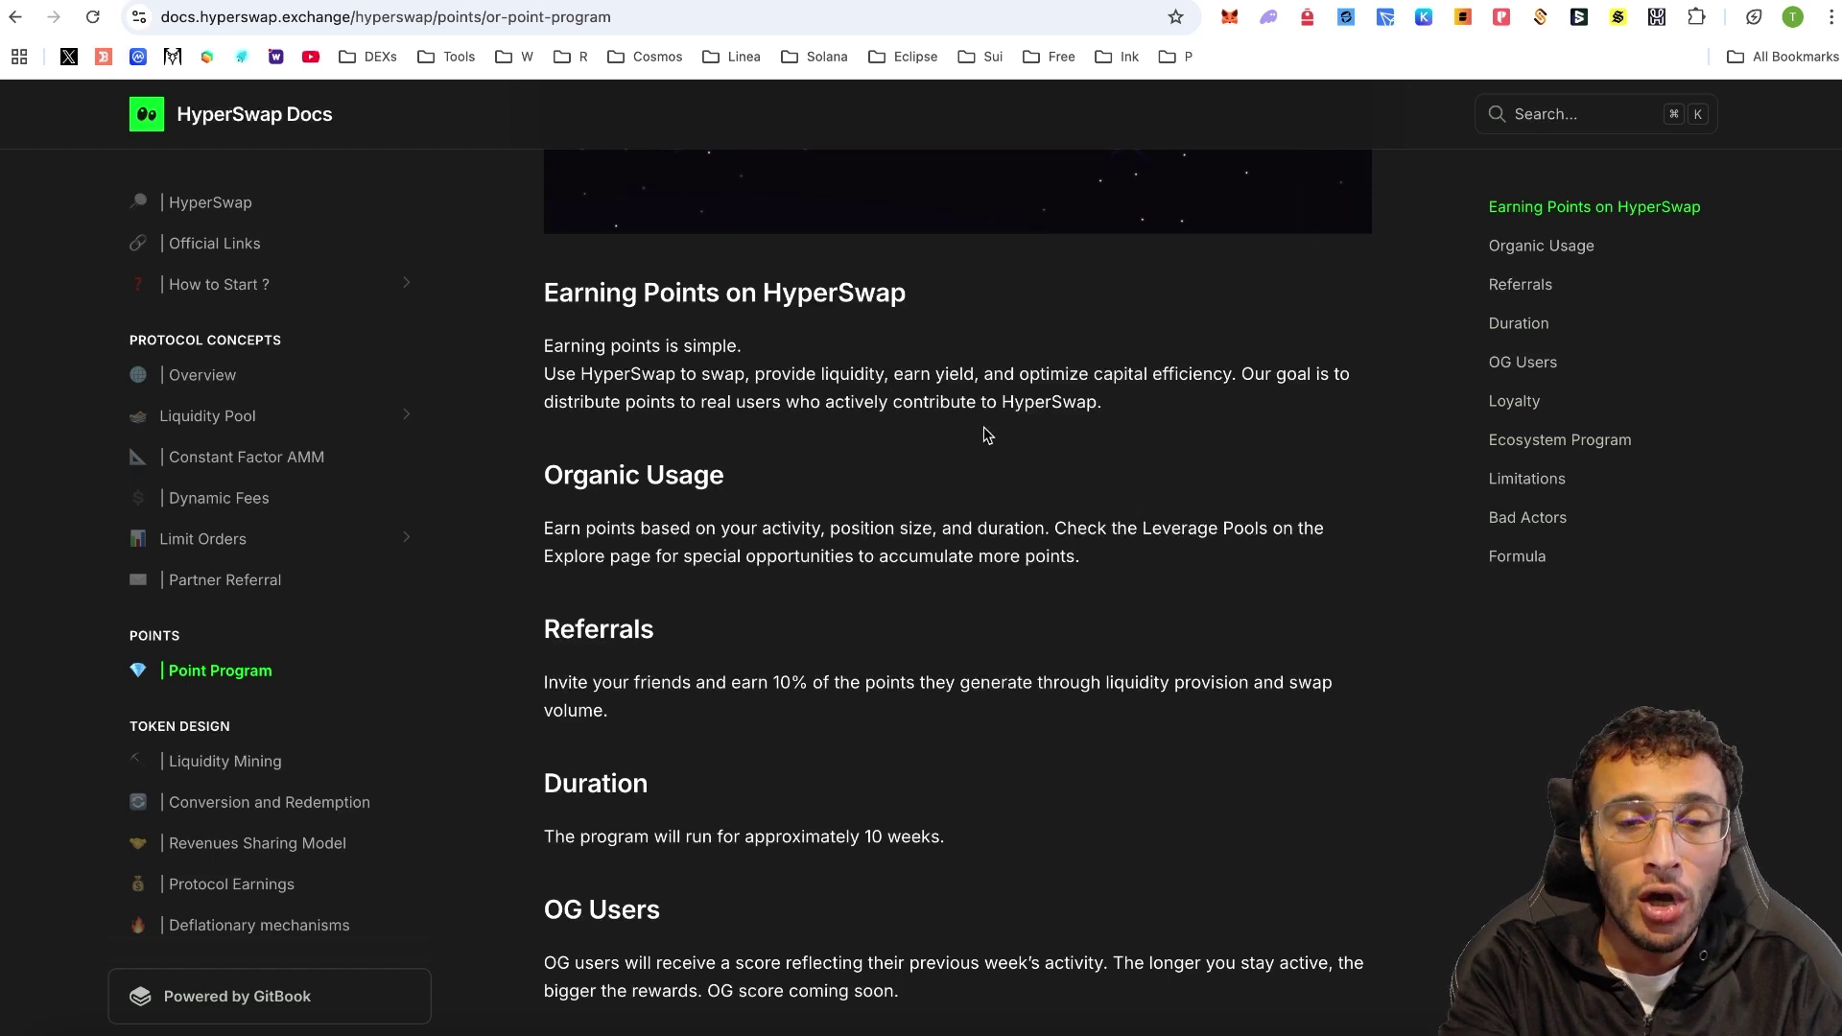
scroll(987, 434, down, 1)
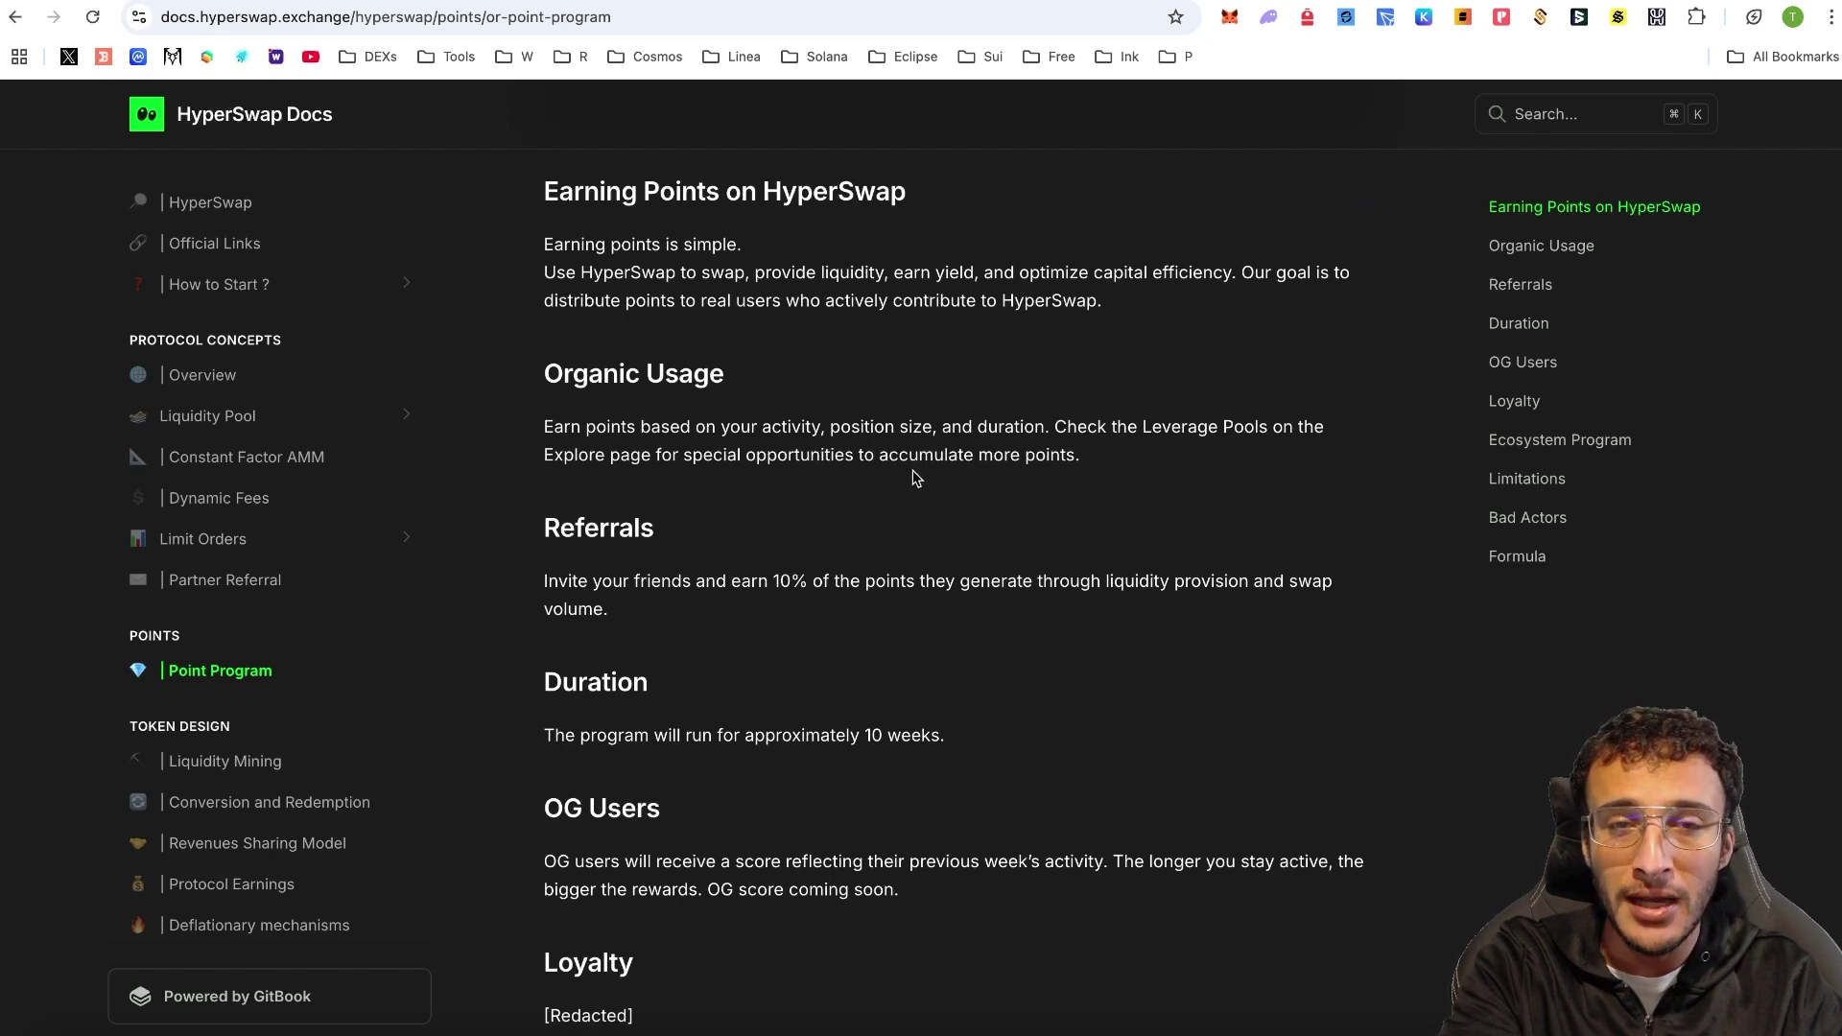
Step: Switch to the app's Explore Pools page and scroll the Ecosystem Pools cards down to HYPE / KEI
key(ctrl+Tab)
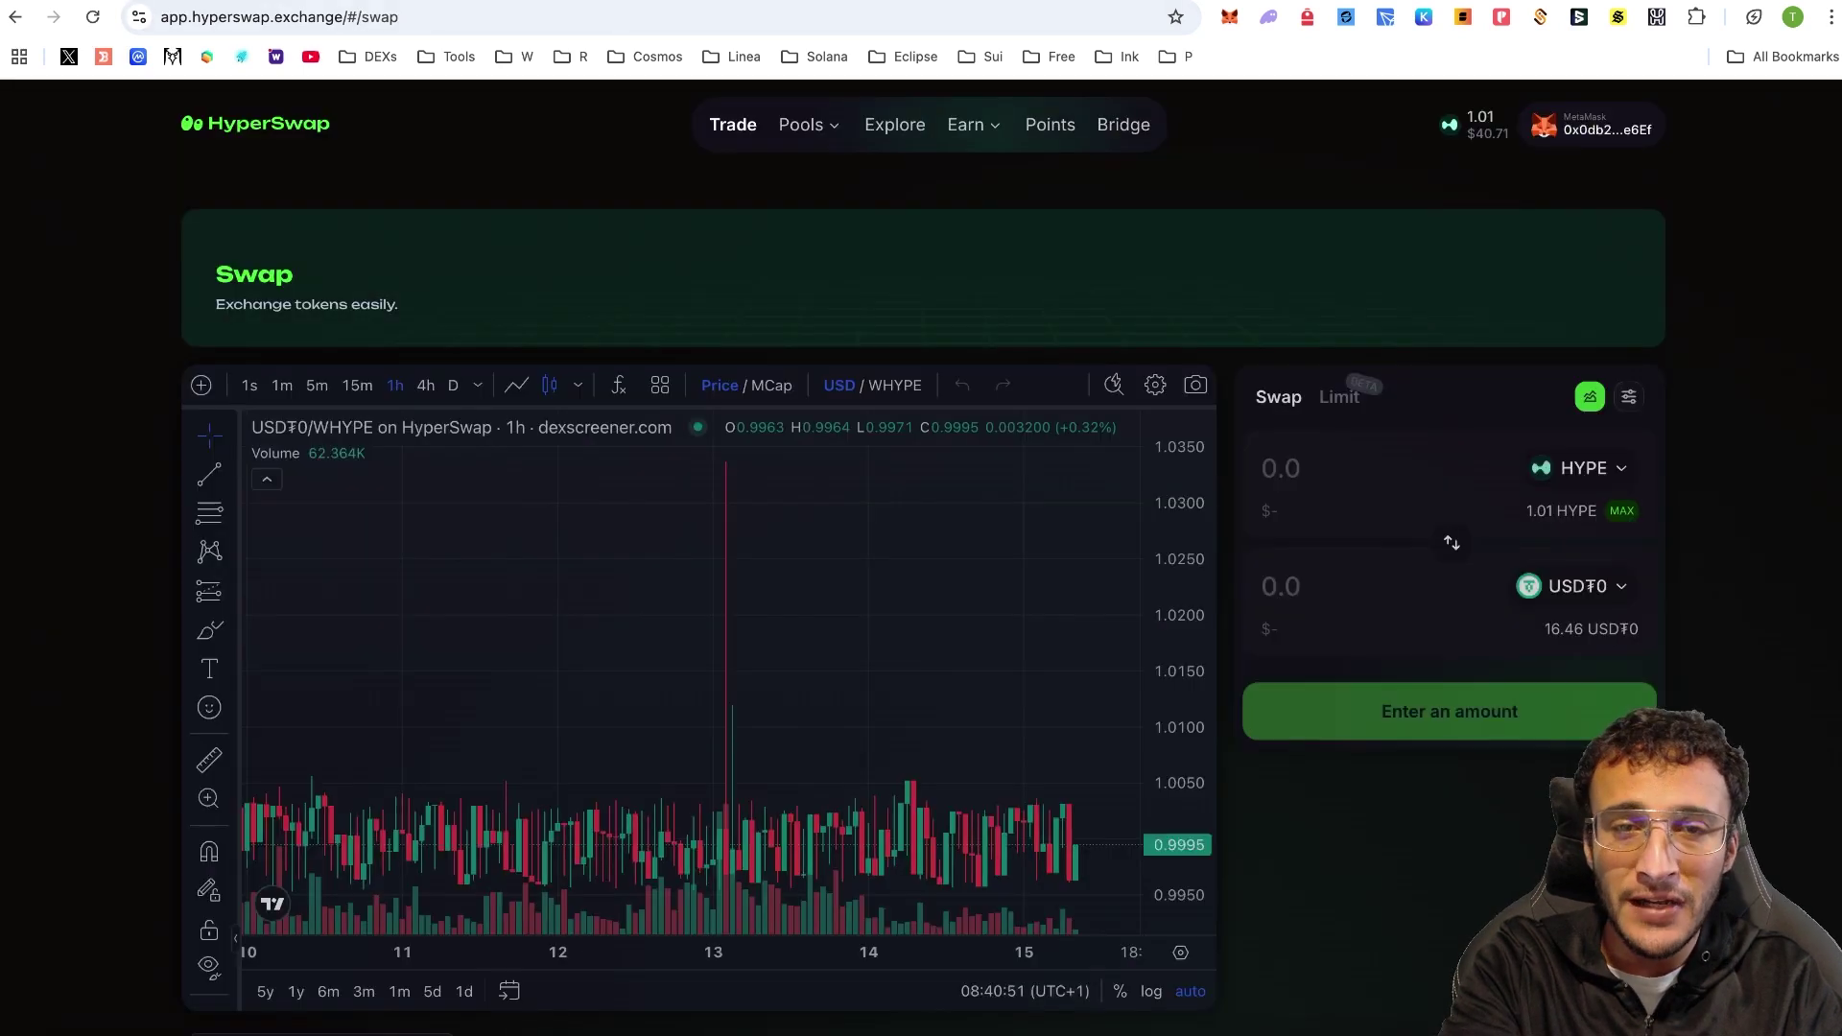
click(879, 117)
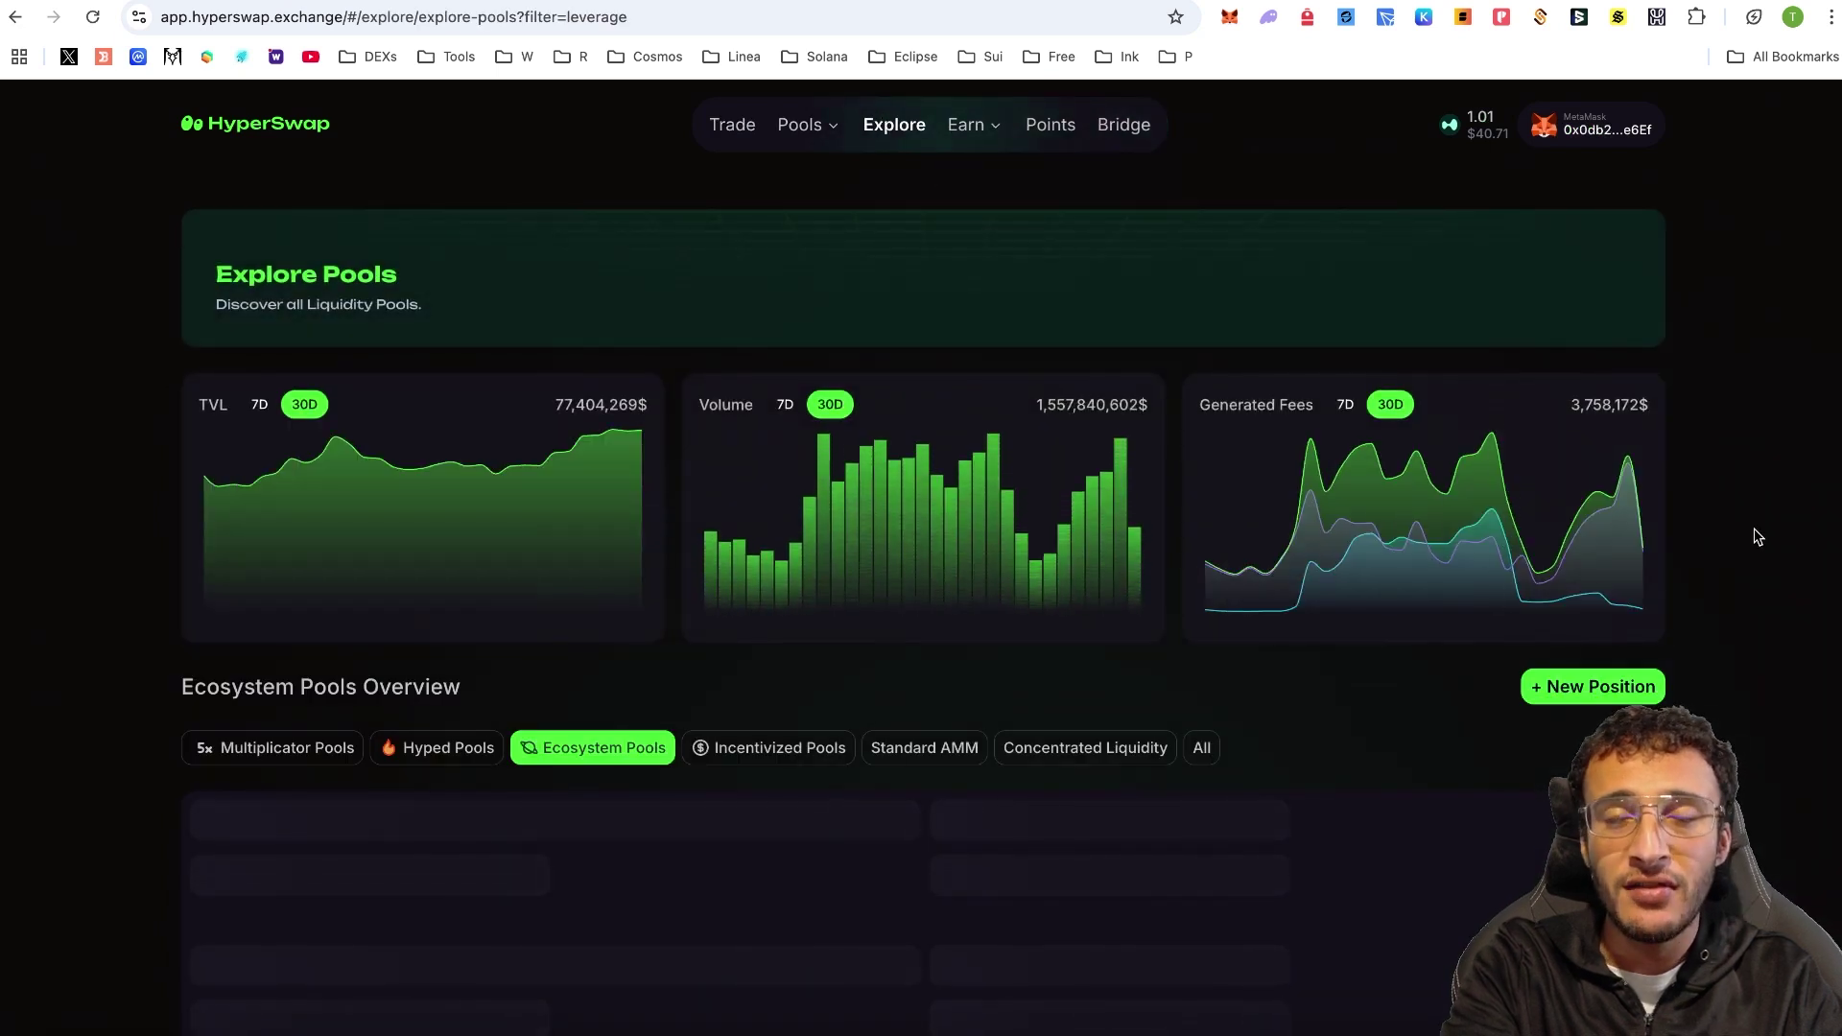
scroll(1754, 666, down, 6)
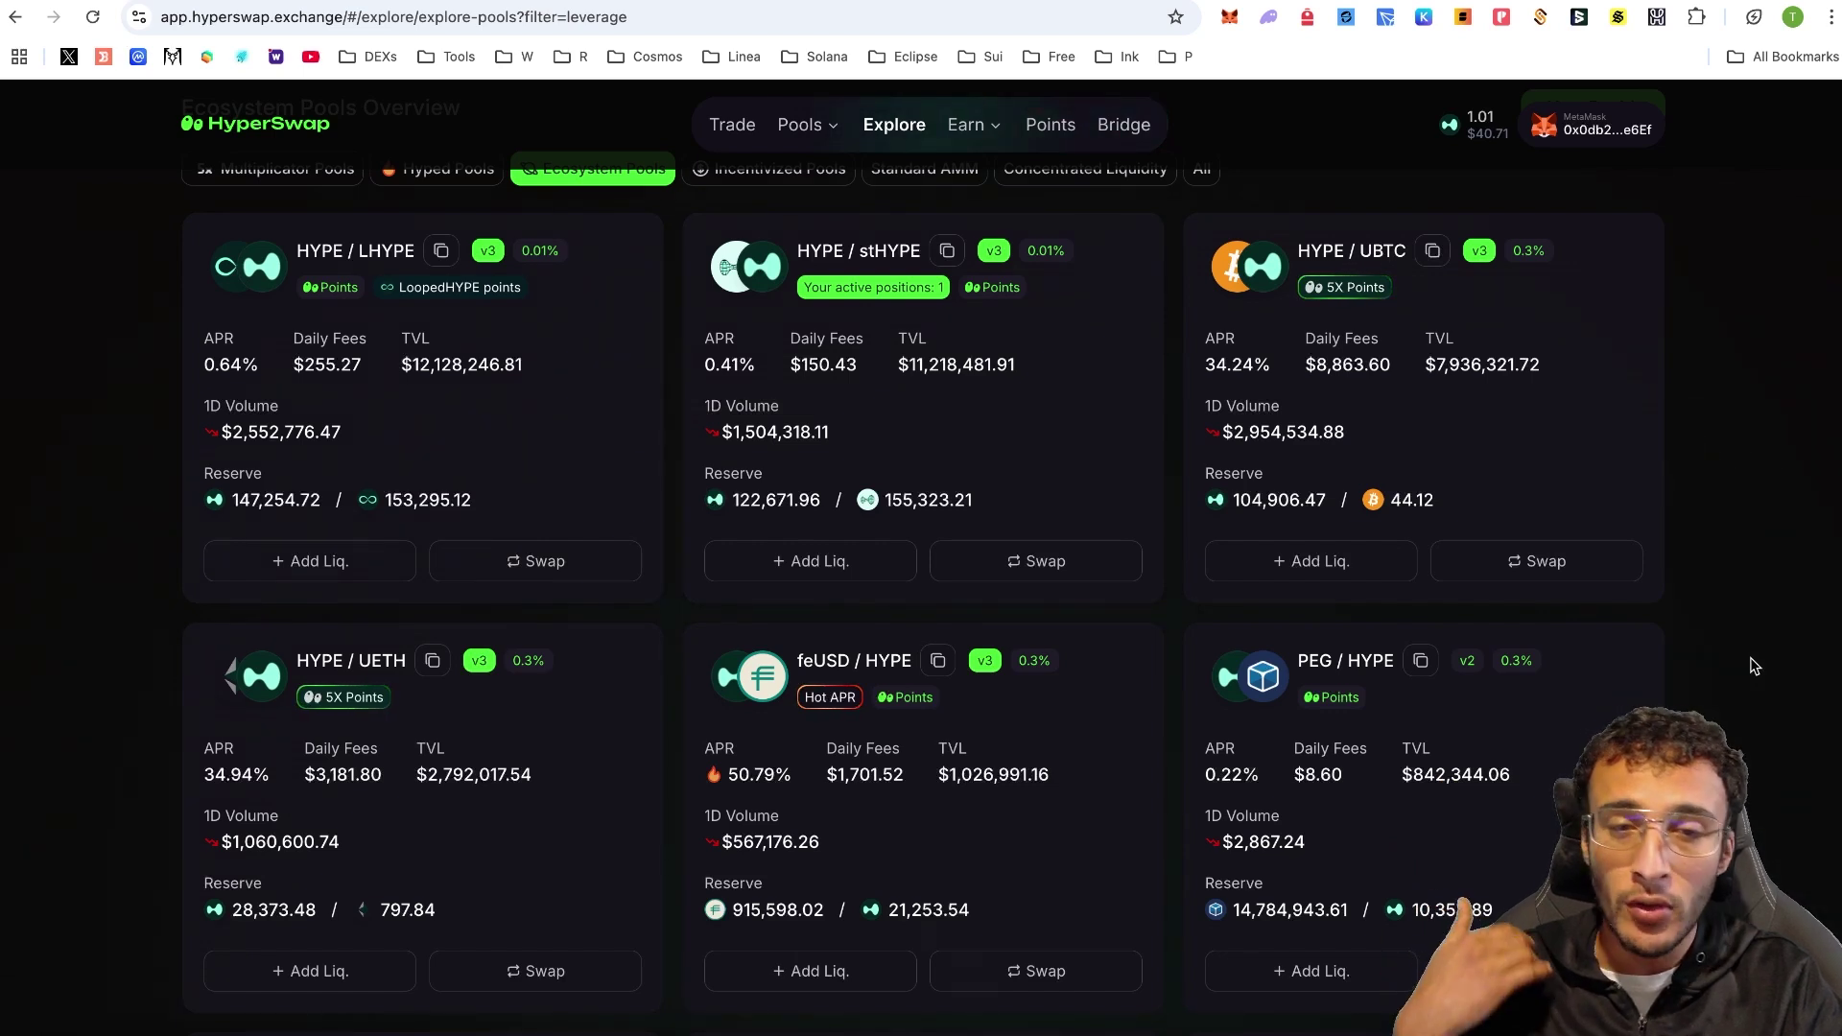
scroll(1754, 666, down, 2)
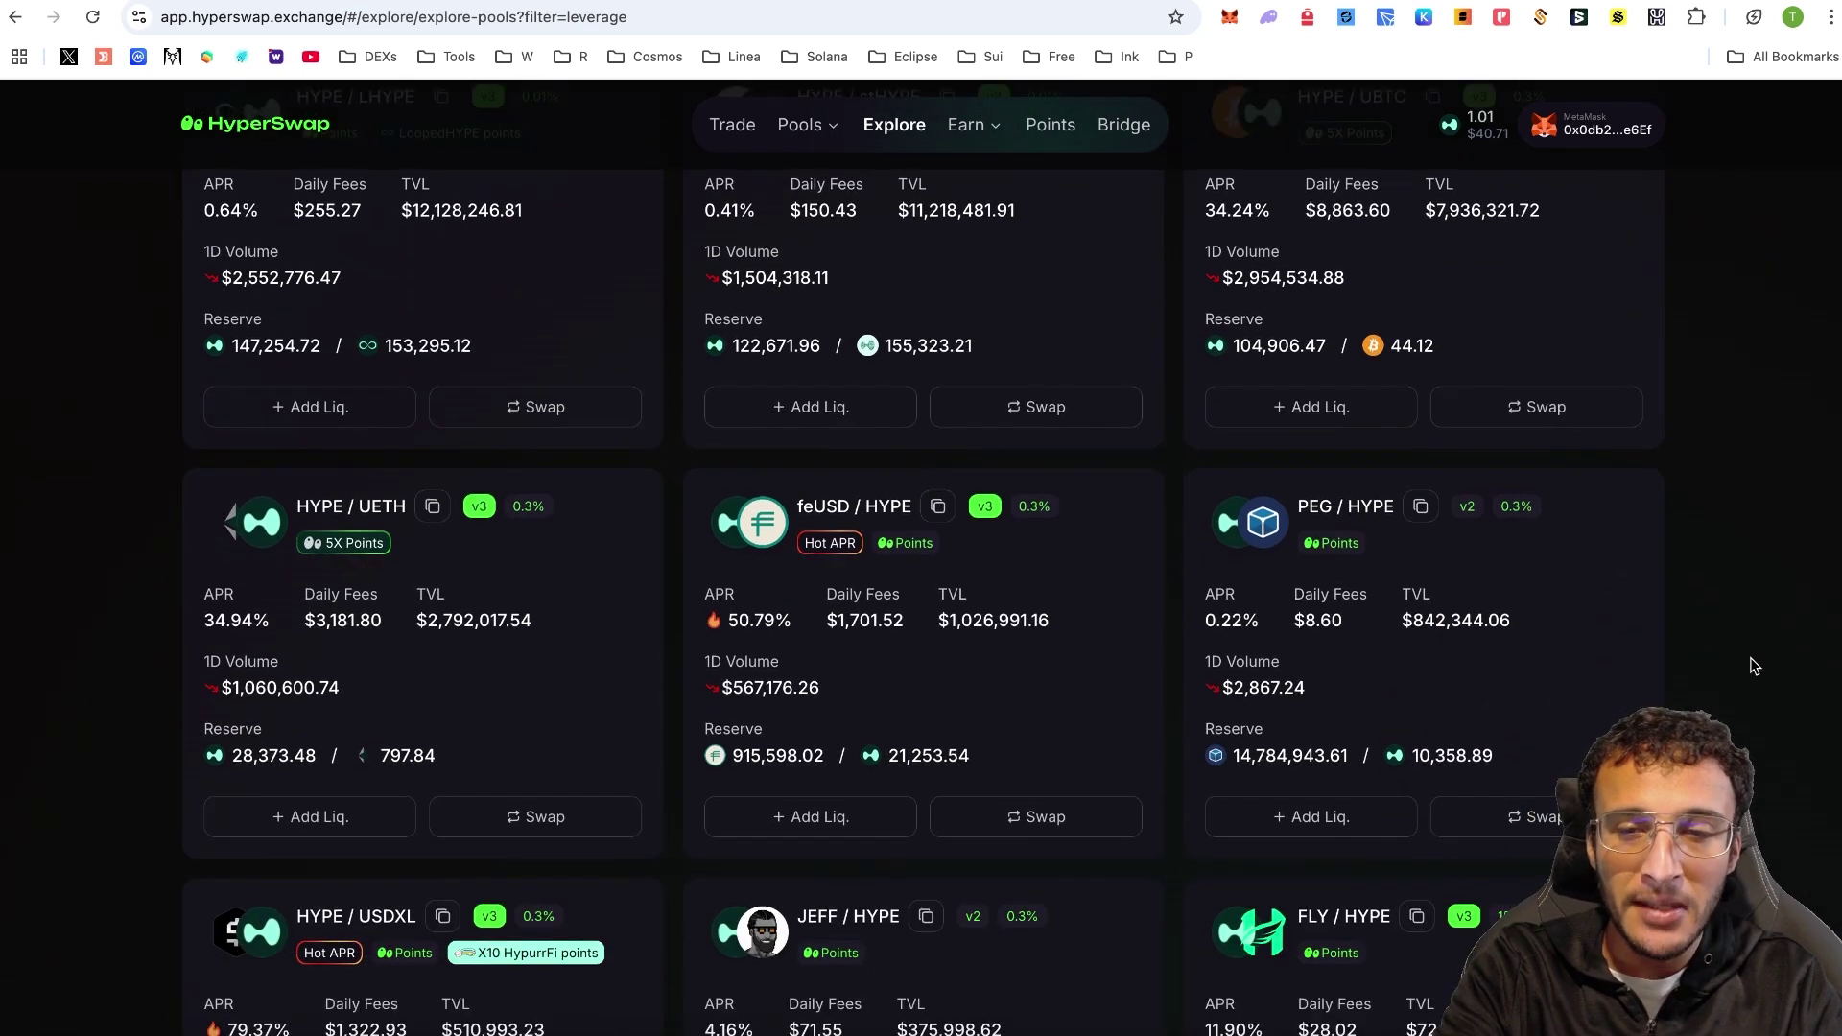
scroll(1754, 665, down, 8)
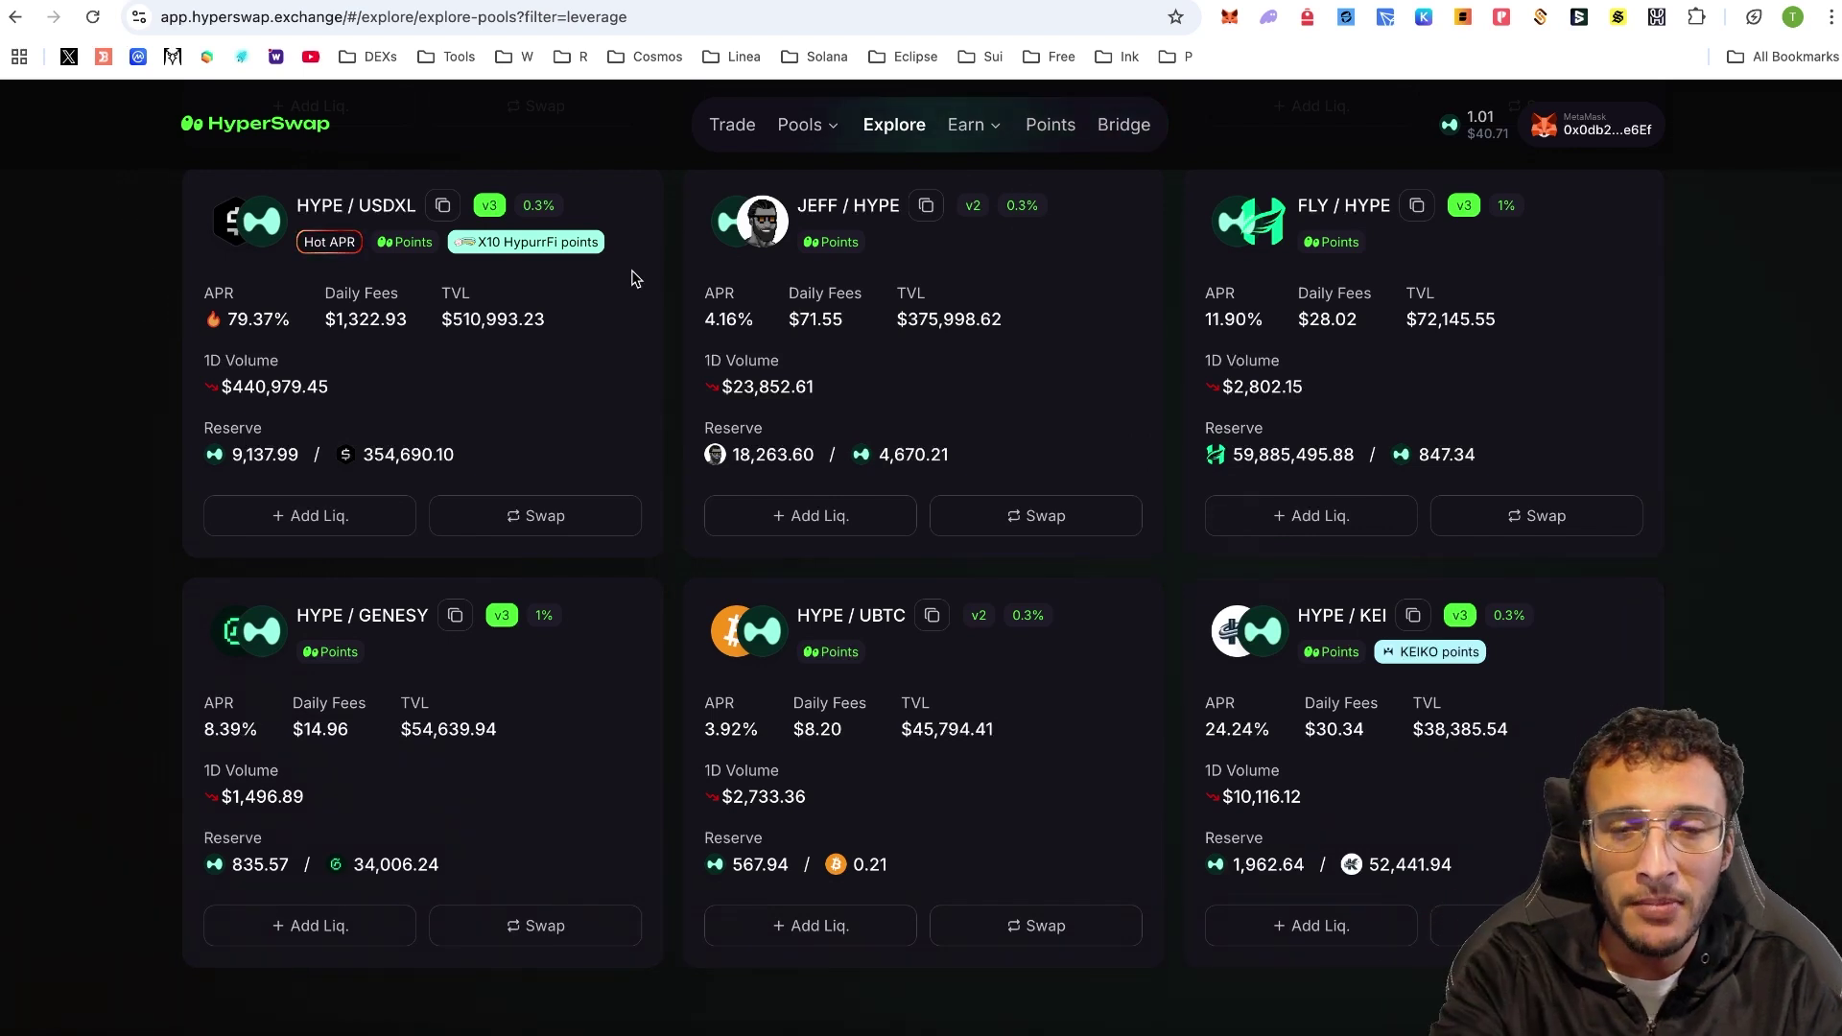
scroll(631, 279, down, 1)
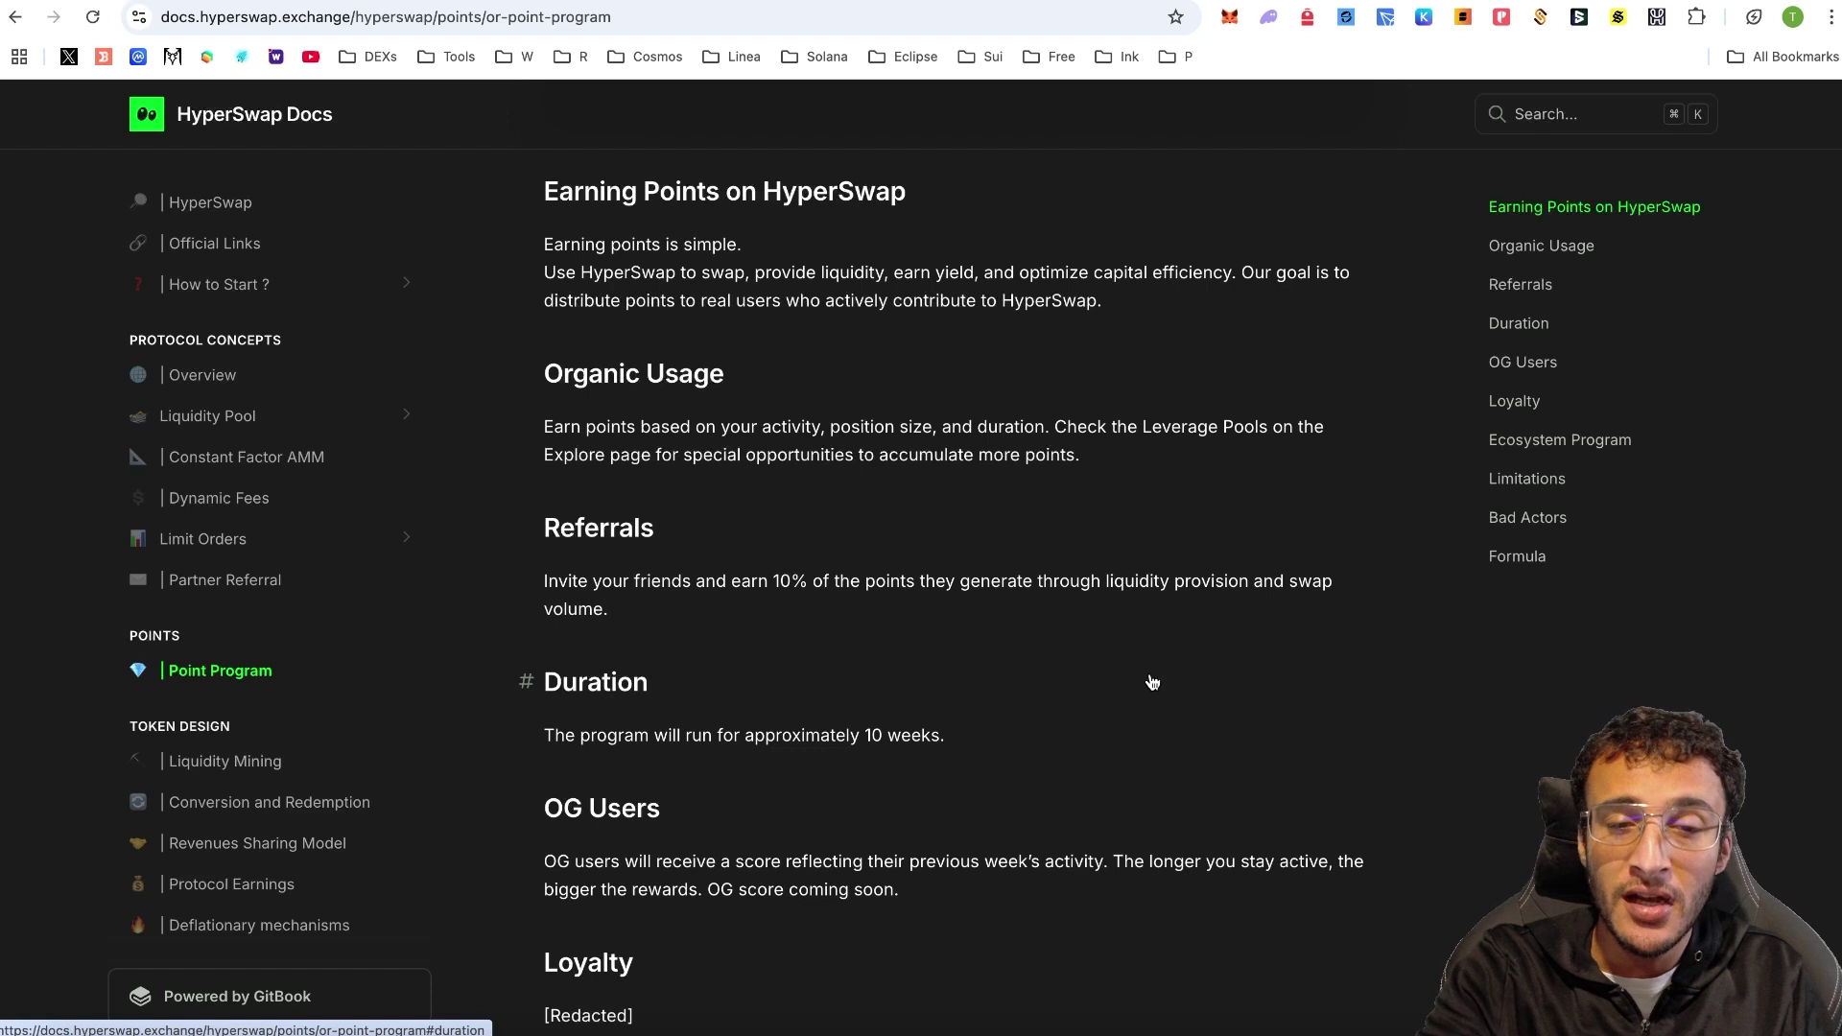
Step: Scroll the Point Program page and briefly check the Explore Pools and HyperSwap X tabs
scroll(1152, 682, down, 2)
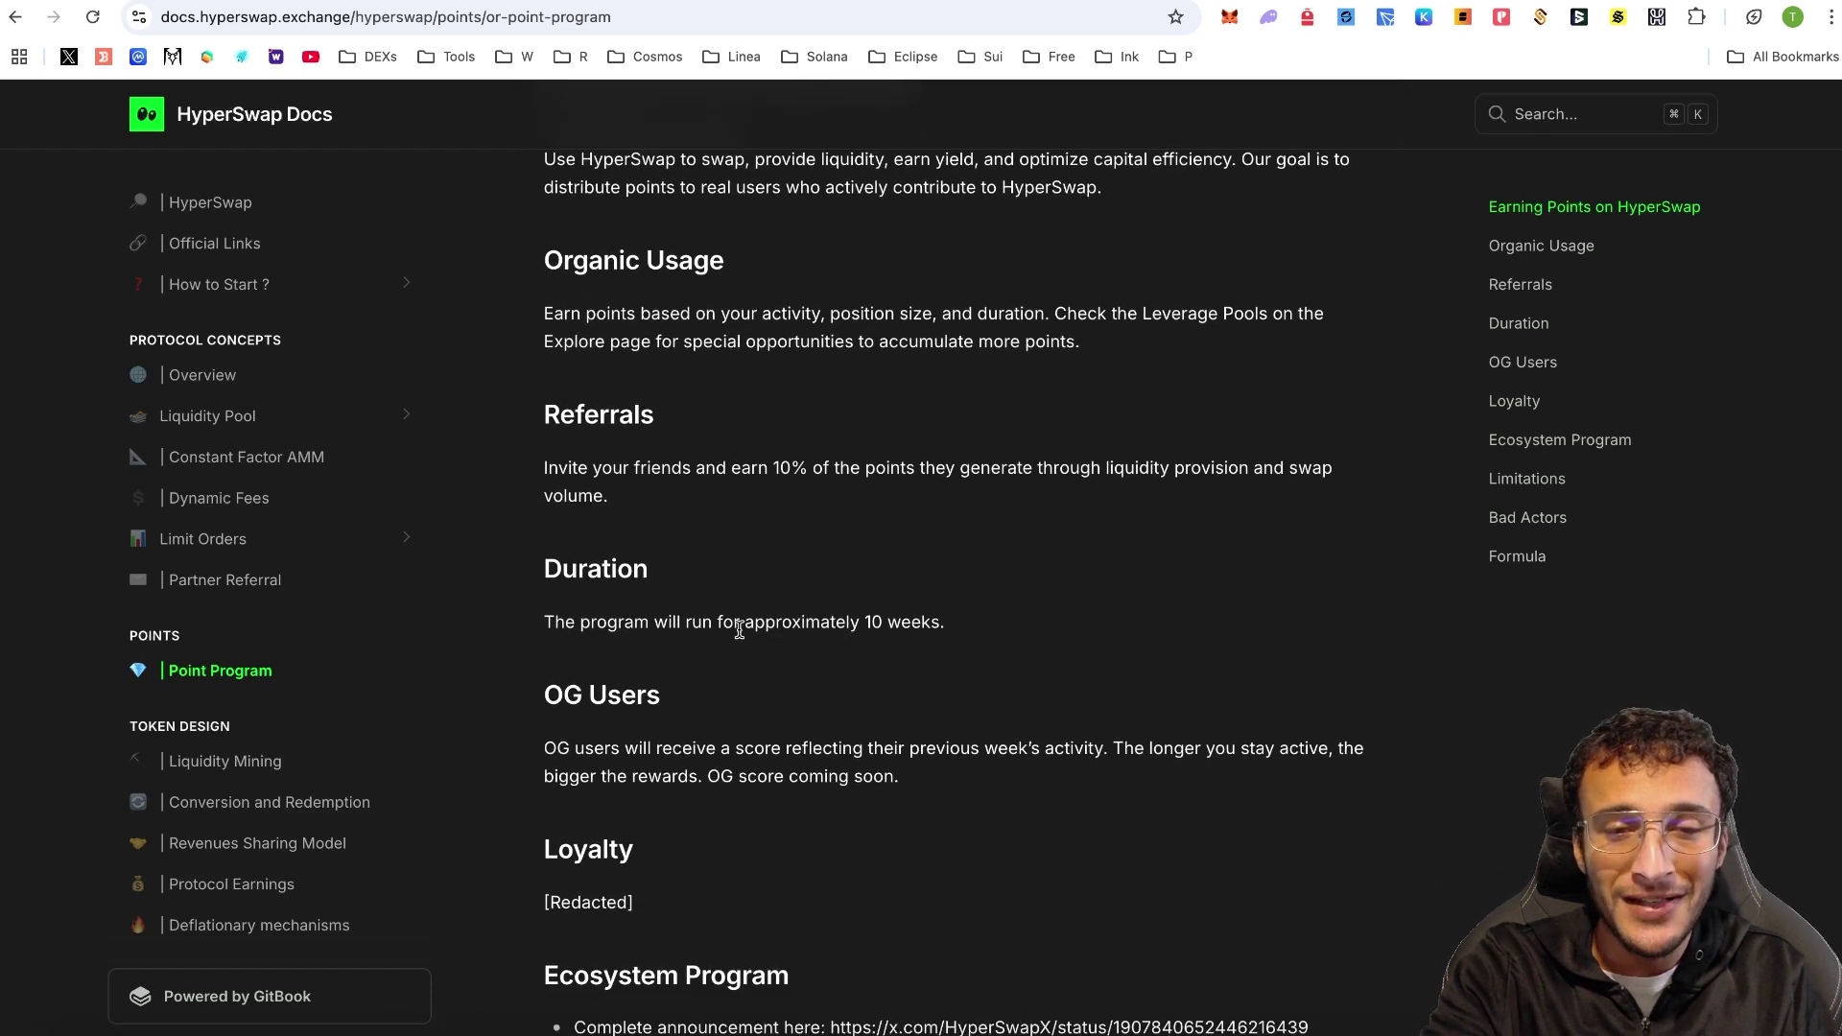
click(970, 2)
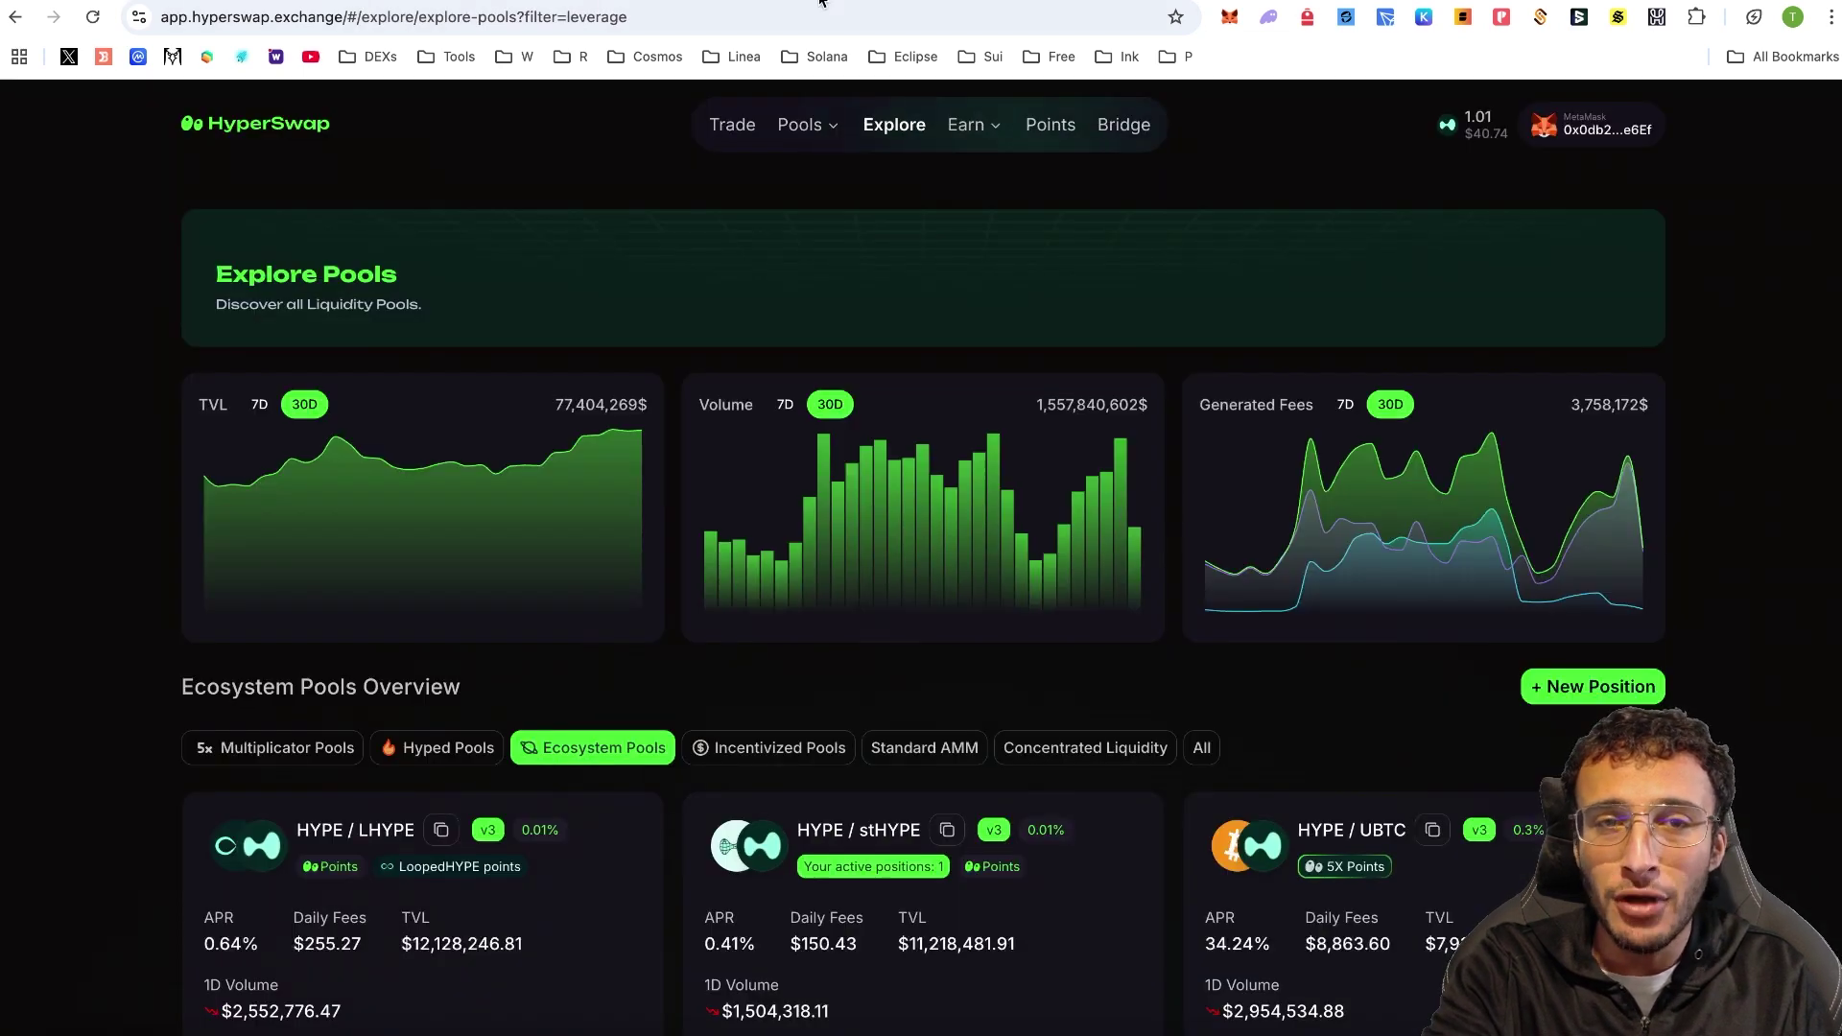
click(735, 2)
scroll(957, 461, down, 4)
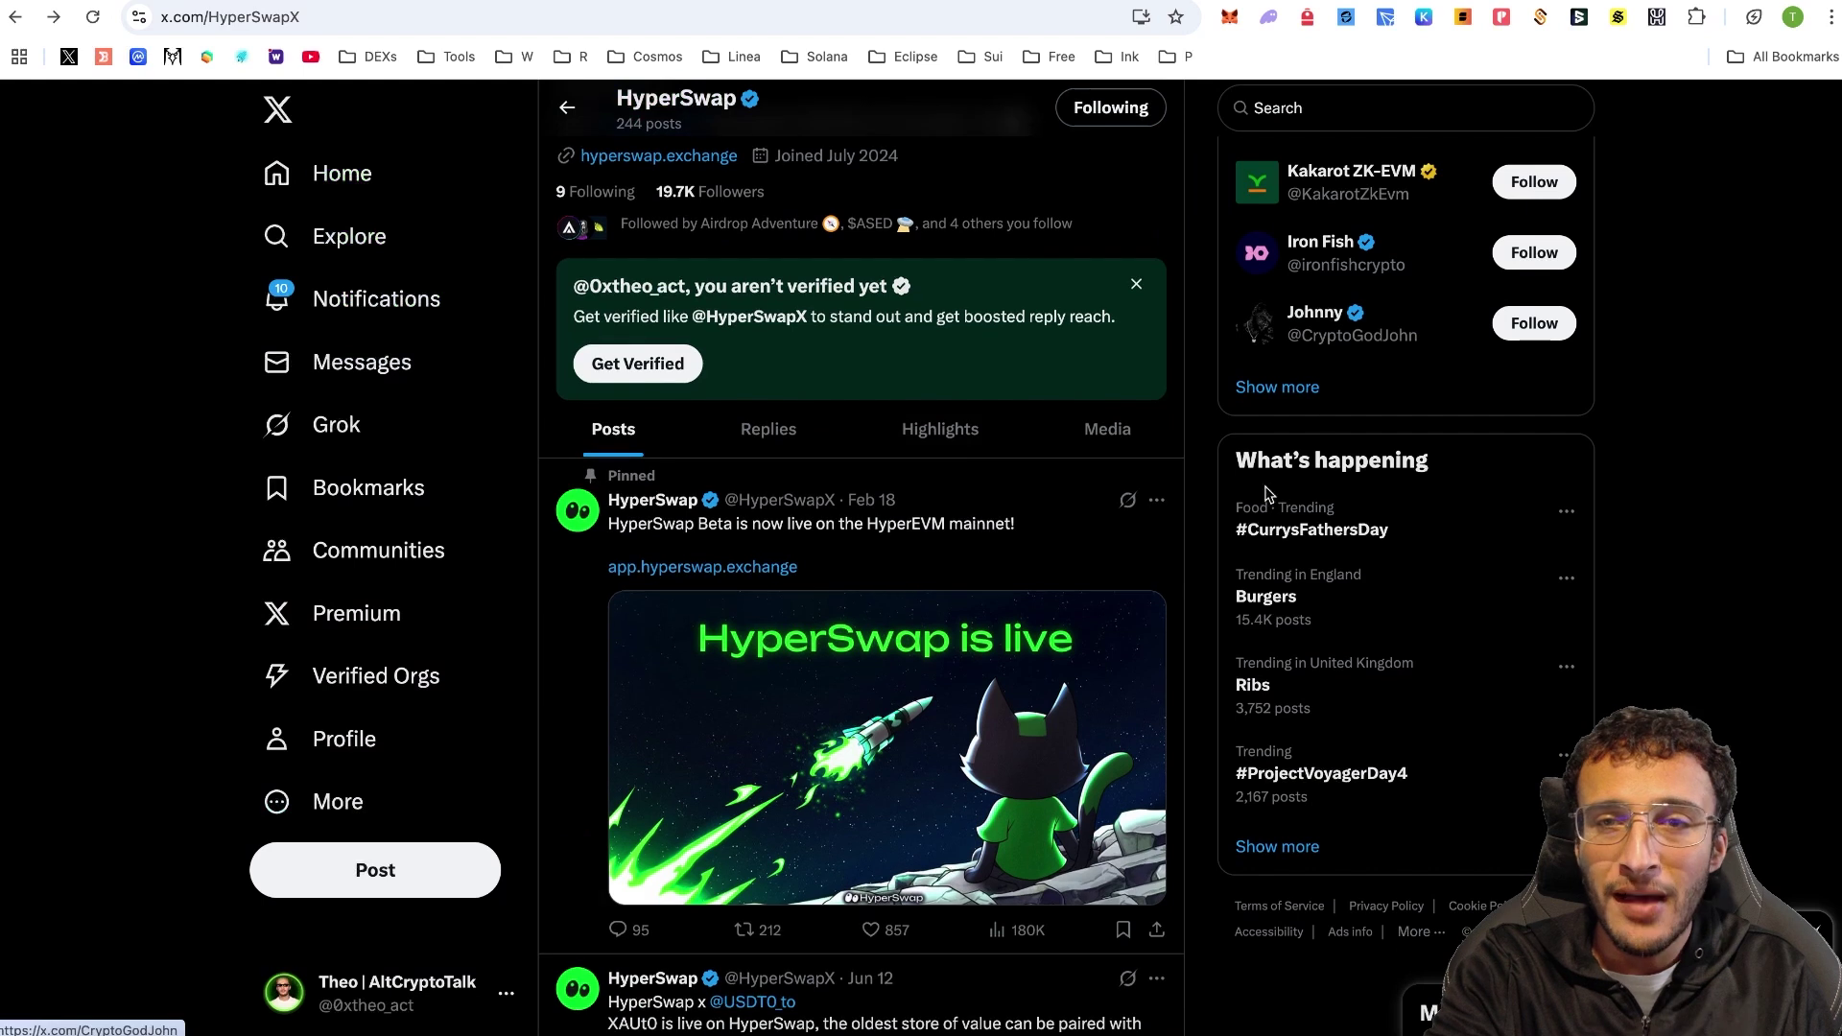
key(ctrl+shift+Tab)
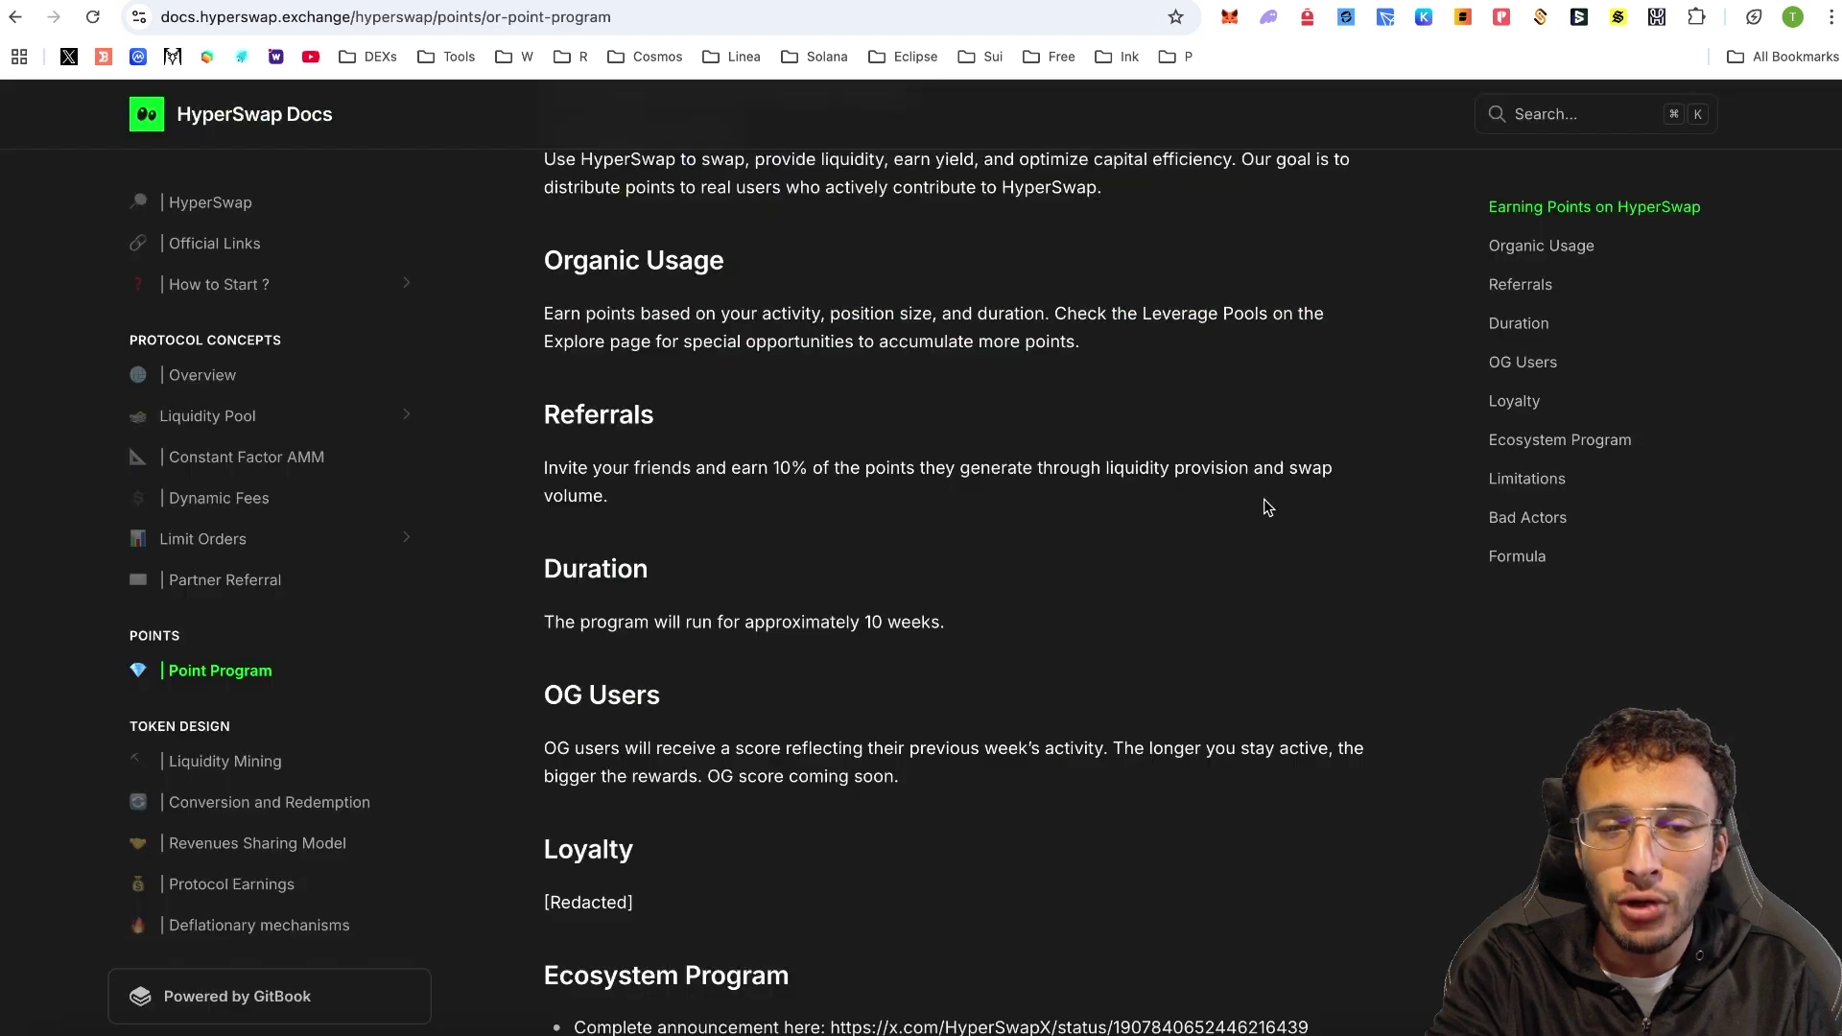
Step: Read the Point Program rules through Formula, then open the Protocol Concepts Overview page
scroll(1152, 267, down, 3)
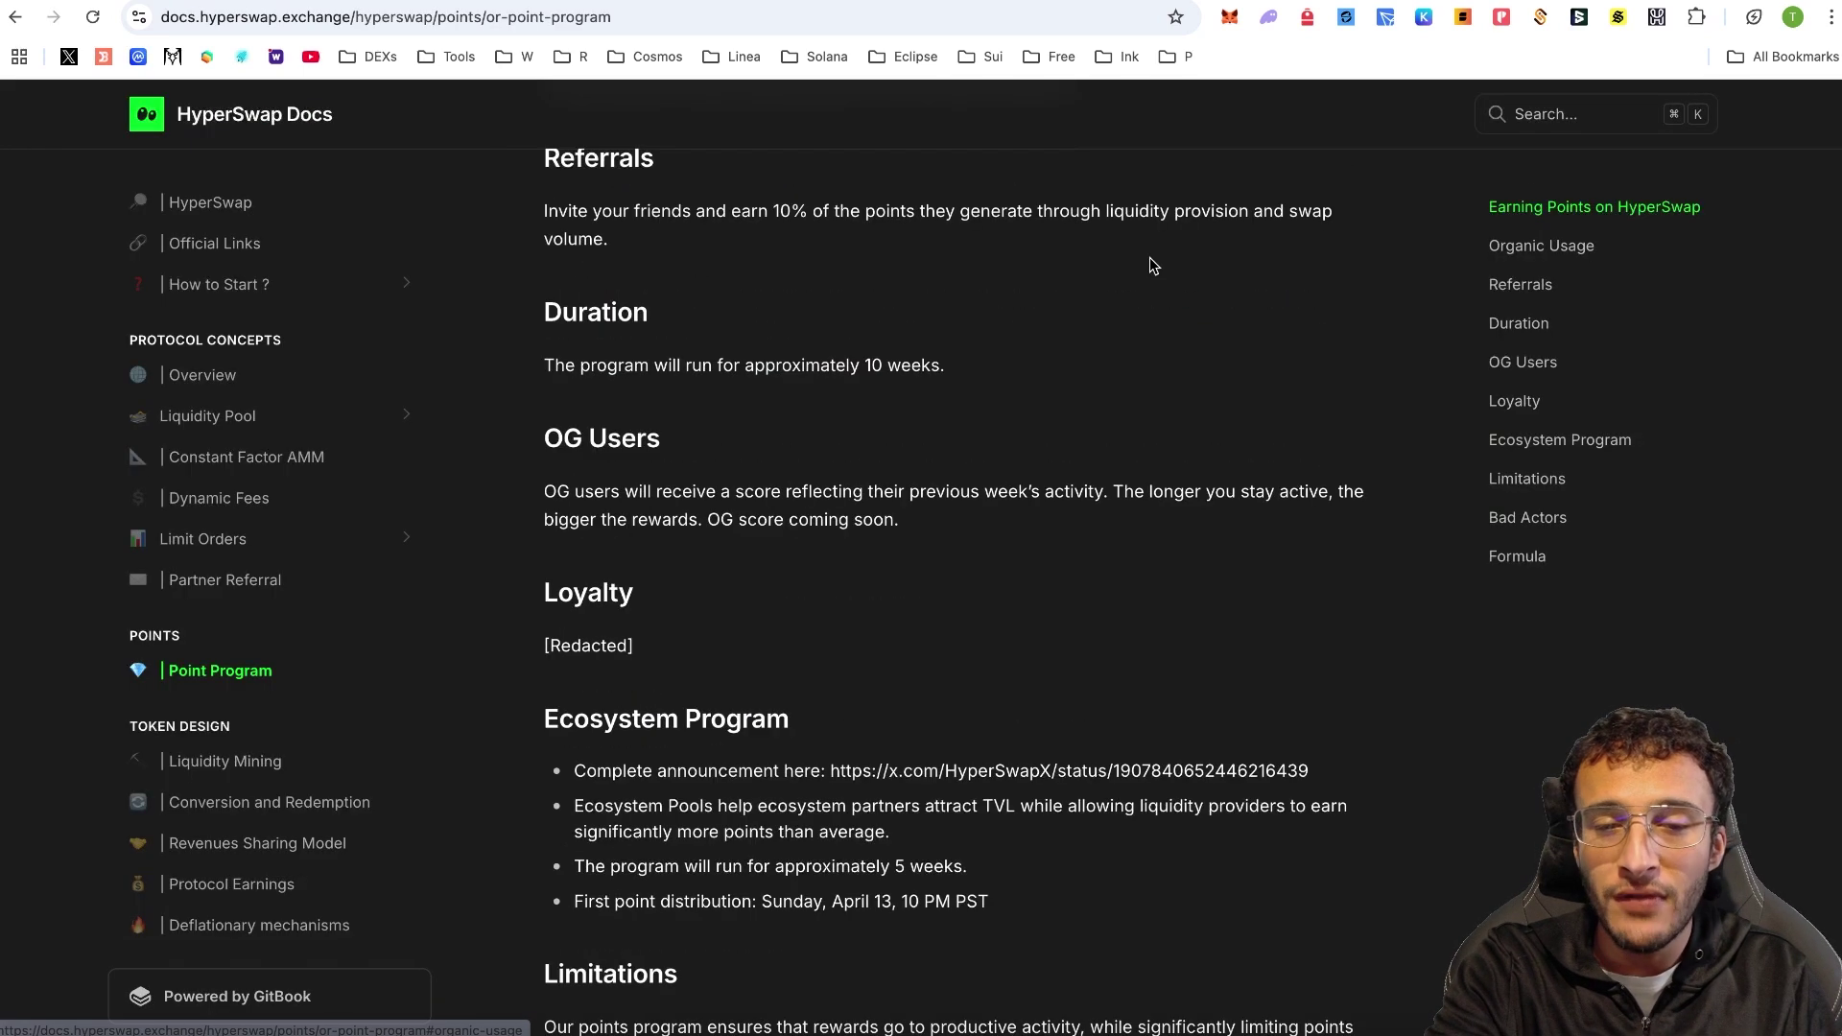
scroll(1153, 265, down, 1)
scroll(1150, 265, down, 2)
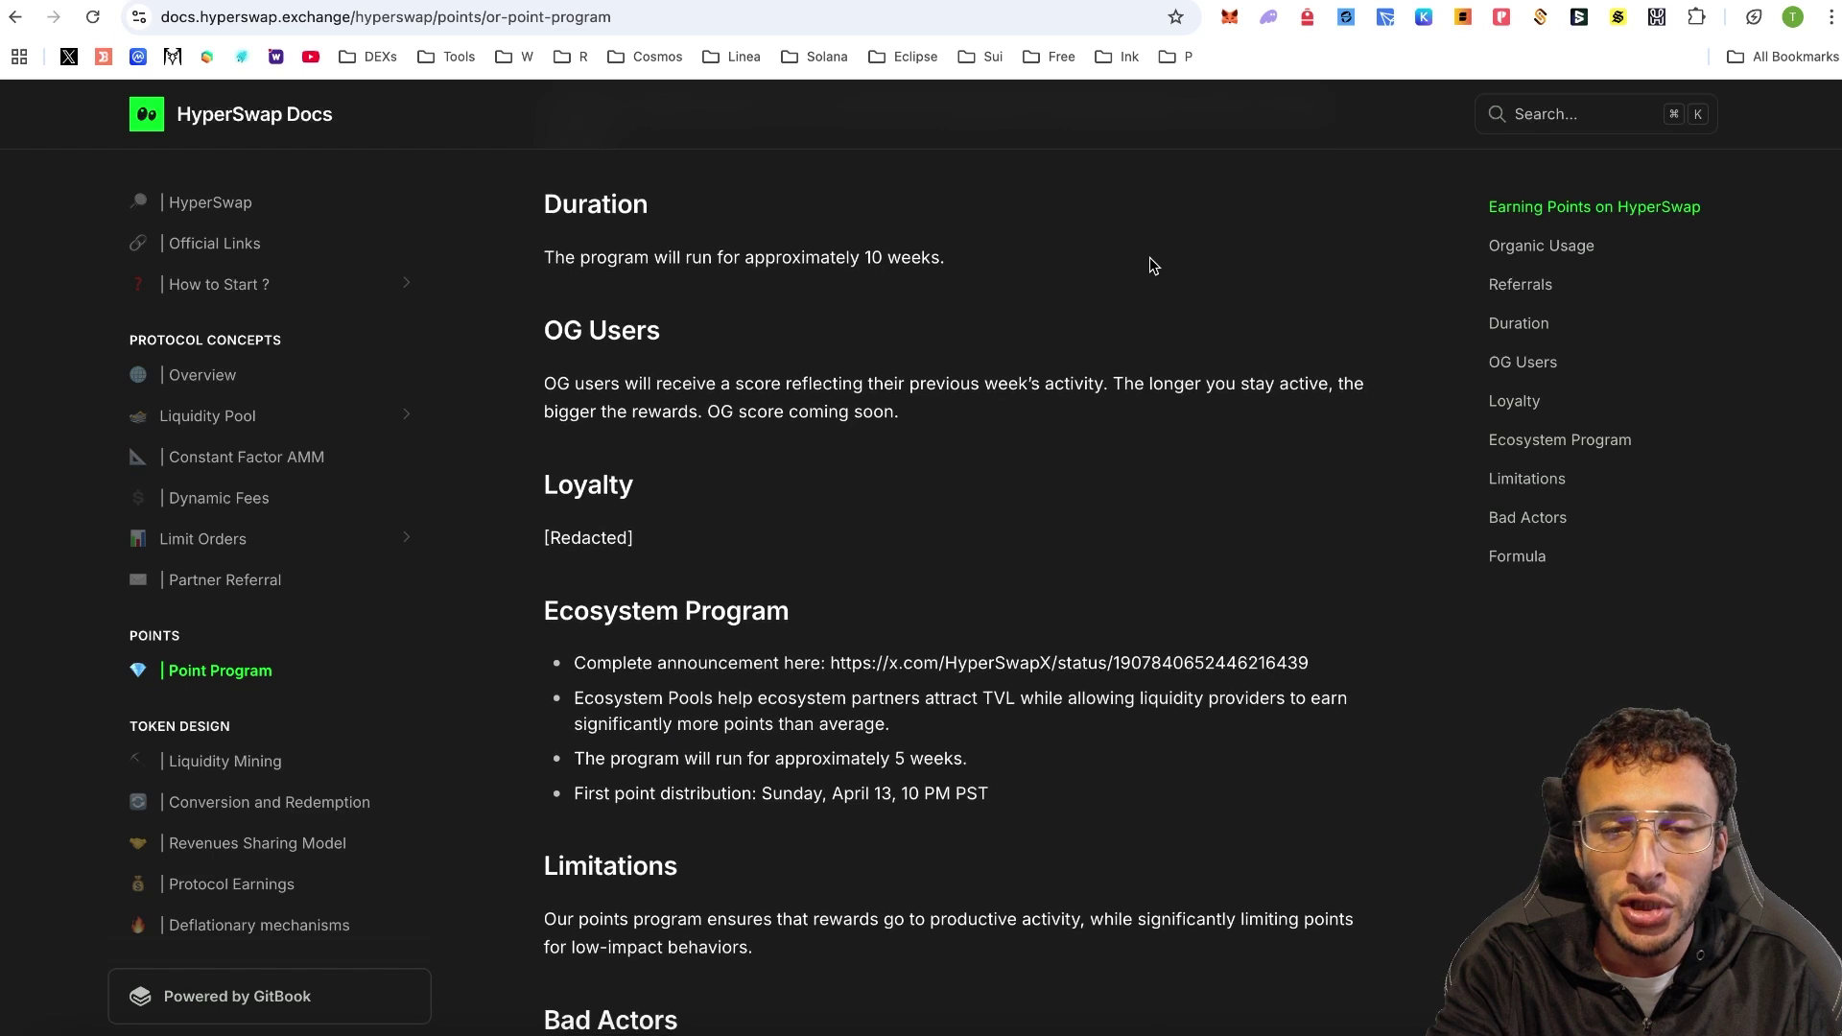
scroll(1150, 261, down, 6)
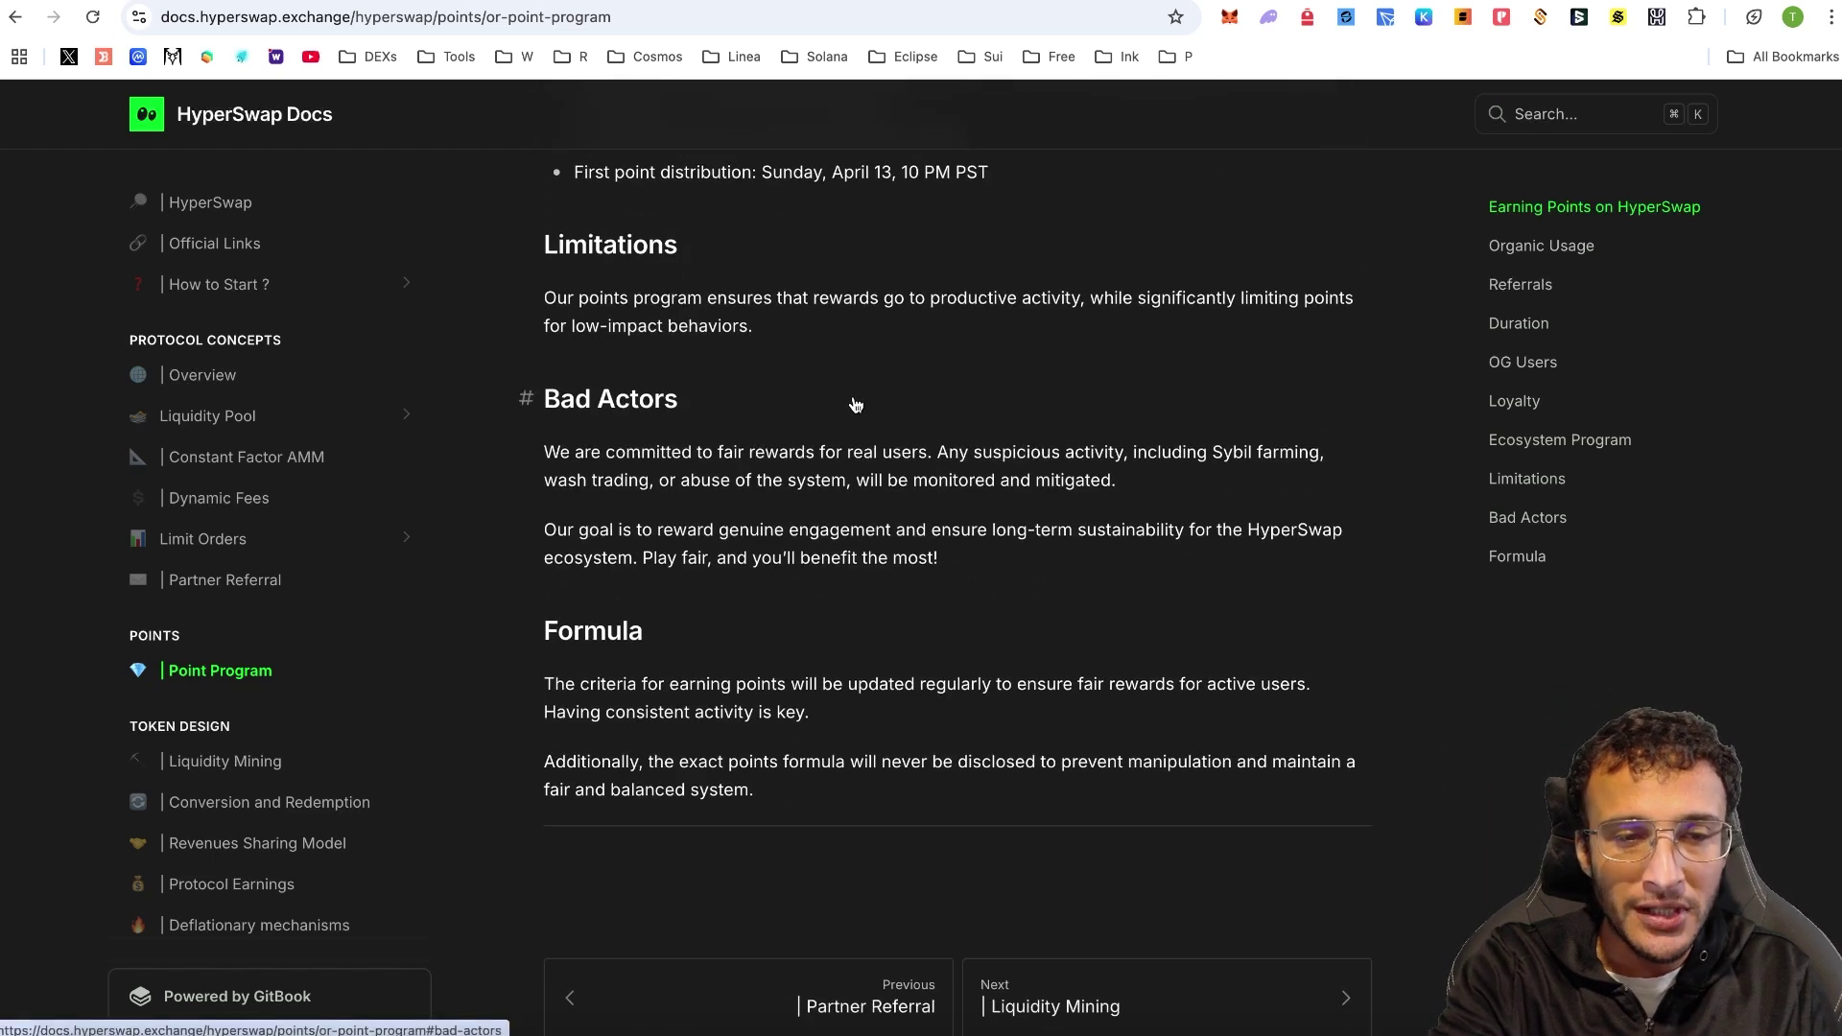
click(274, 377)
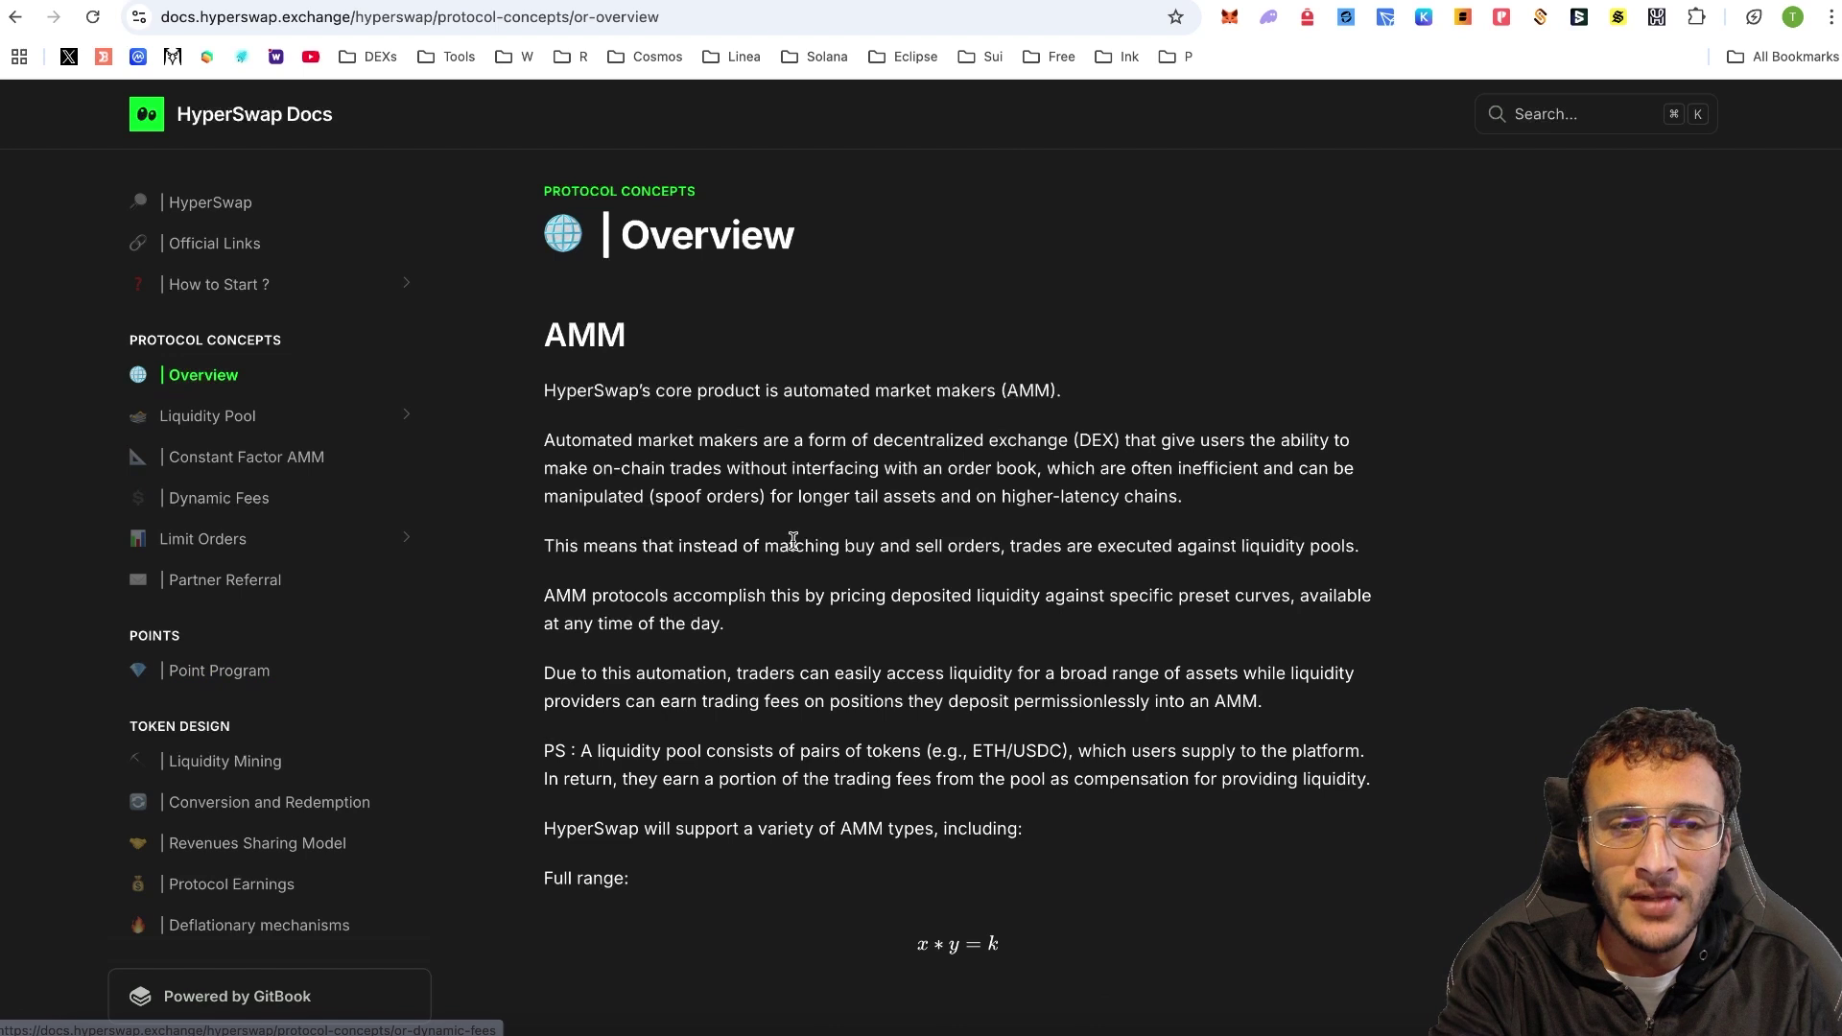
key(ctrl+Tab)
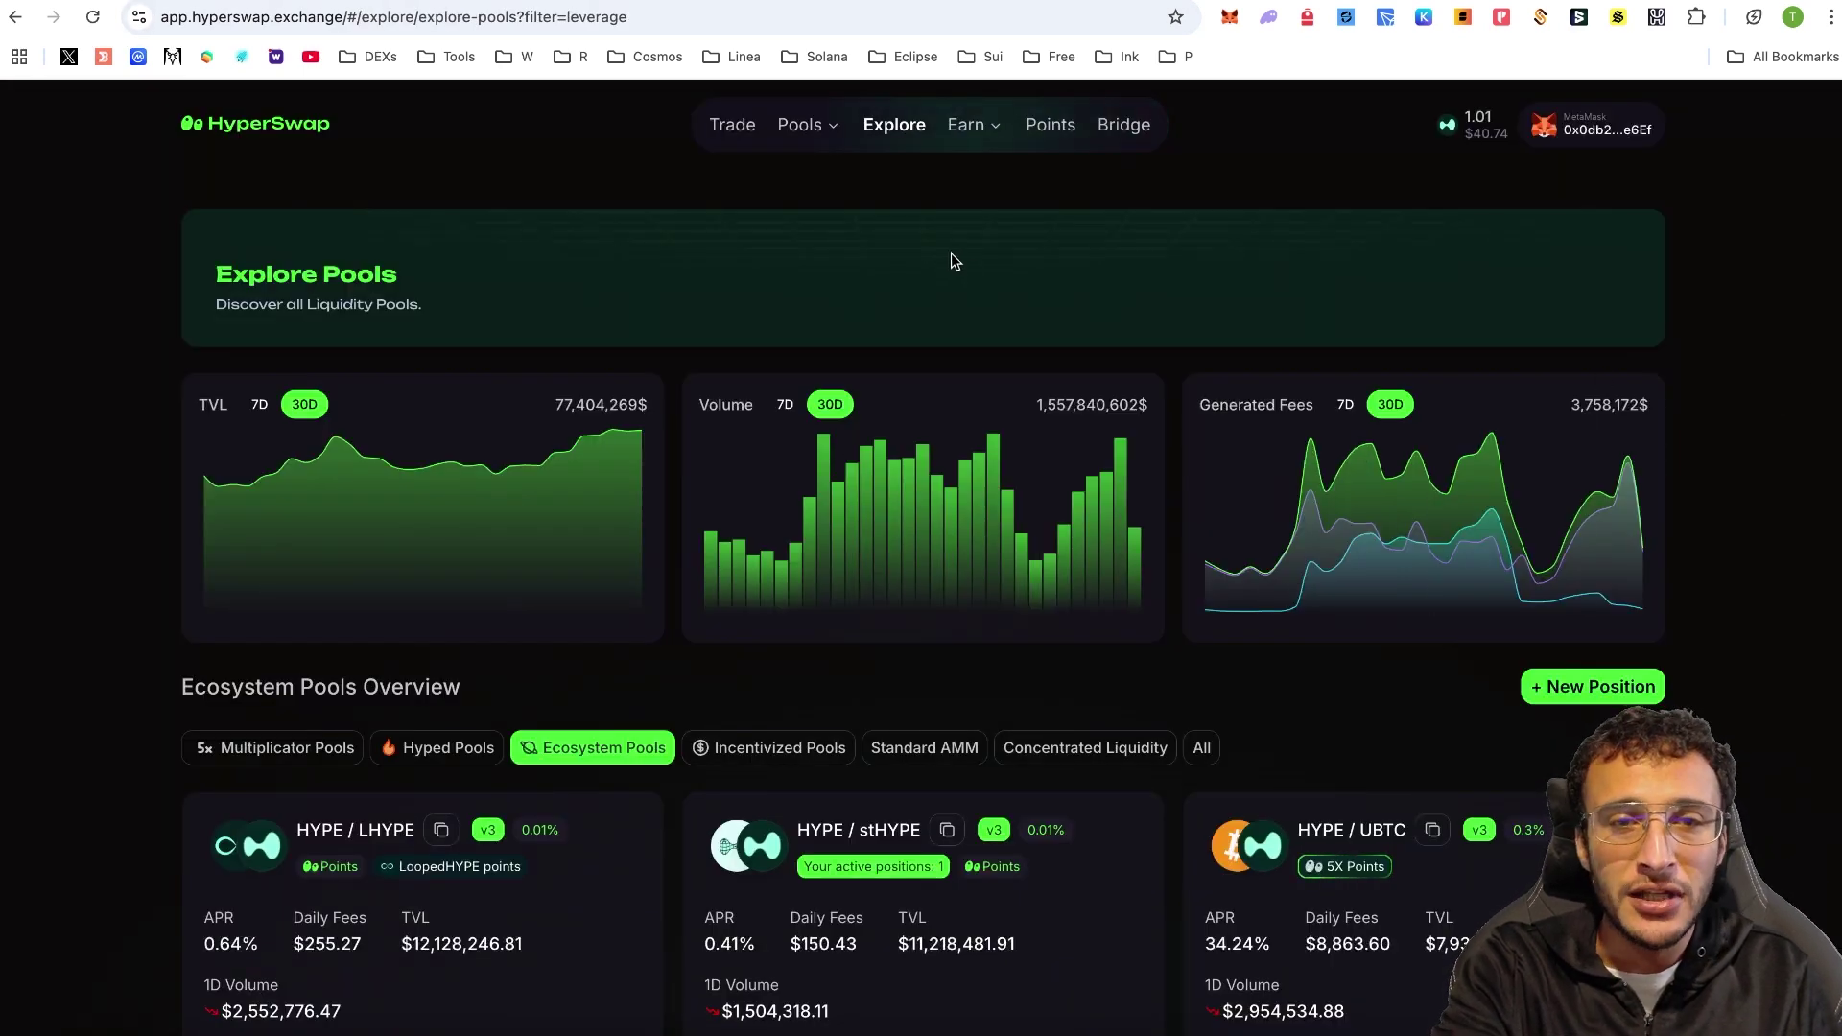
Step: Reopen the HYPE / USD₮0 Swap page from the Trade link
click(733, 125)
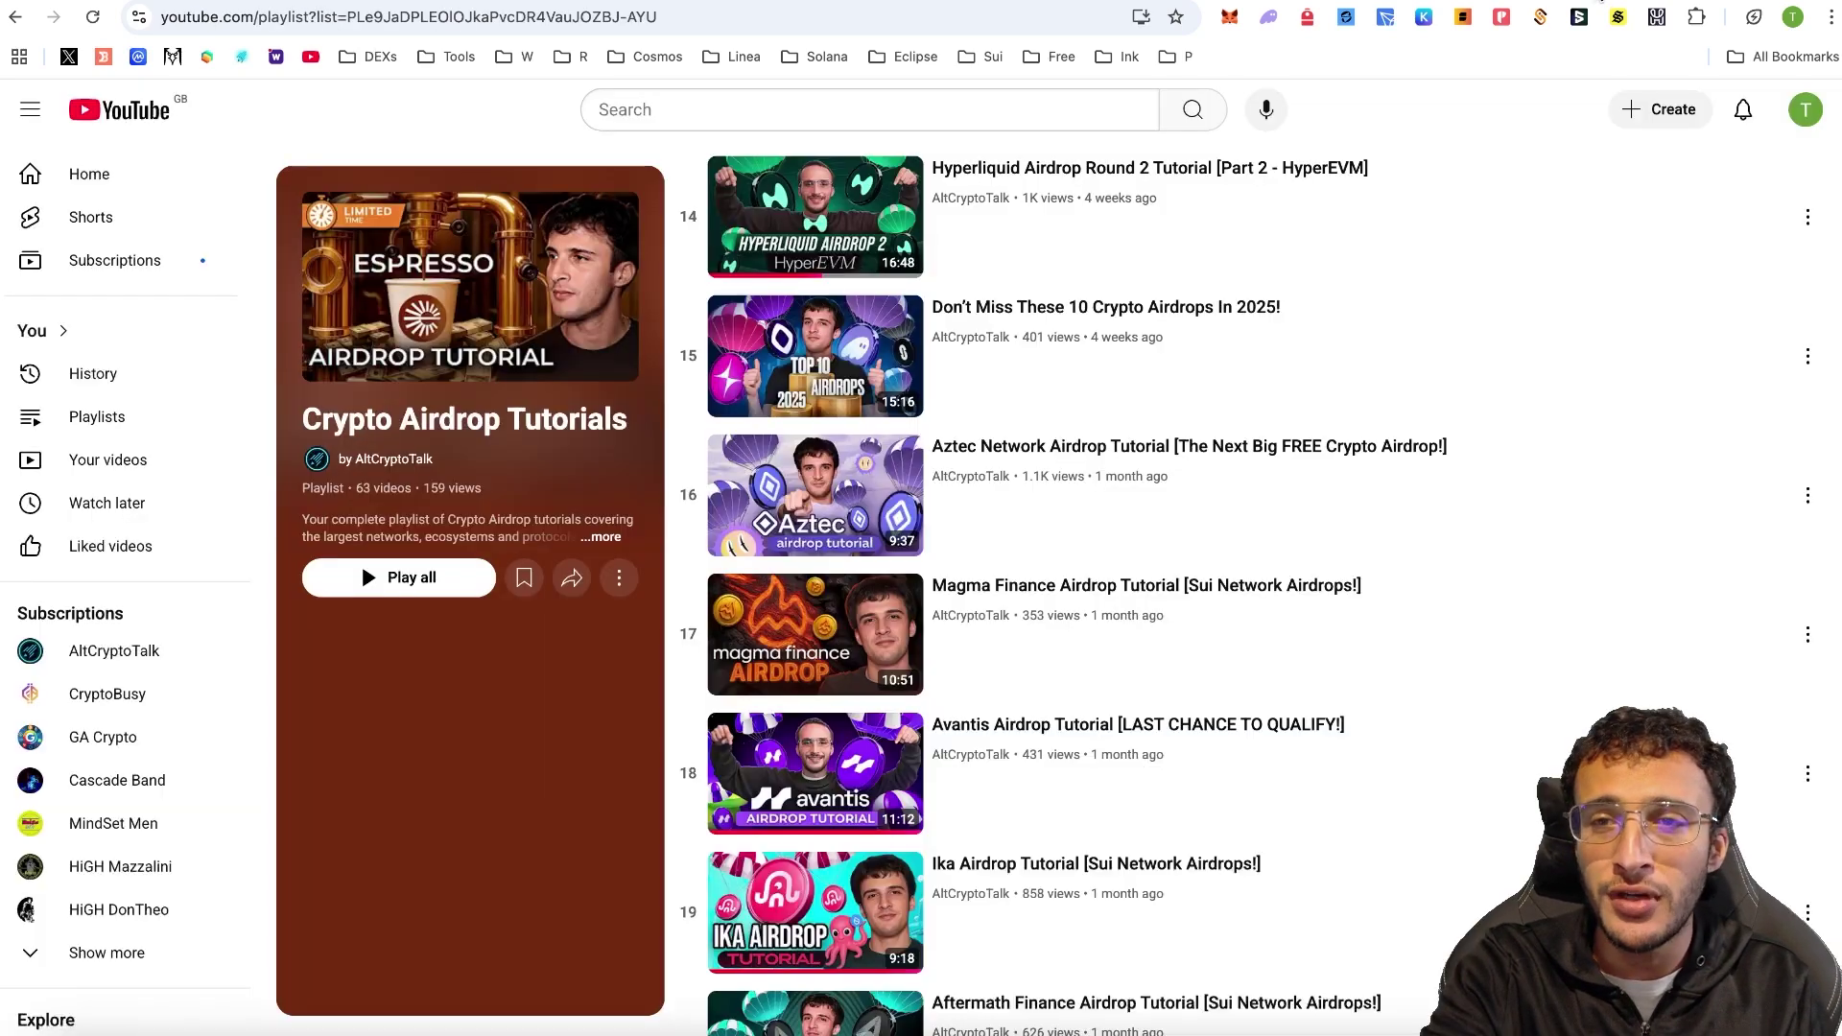
Step: Scroll the 63-video Crypto Airdrop Tutorials playlist past the Pharos Network, Momentum and Fragmetric videos
scroll(1808, 419, up, 10)
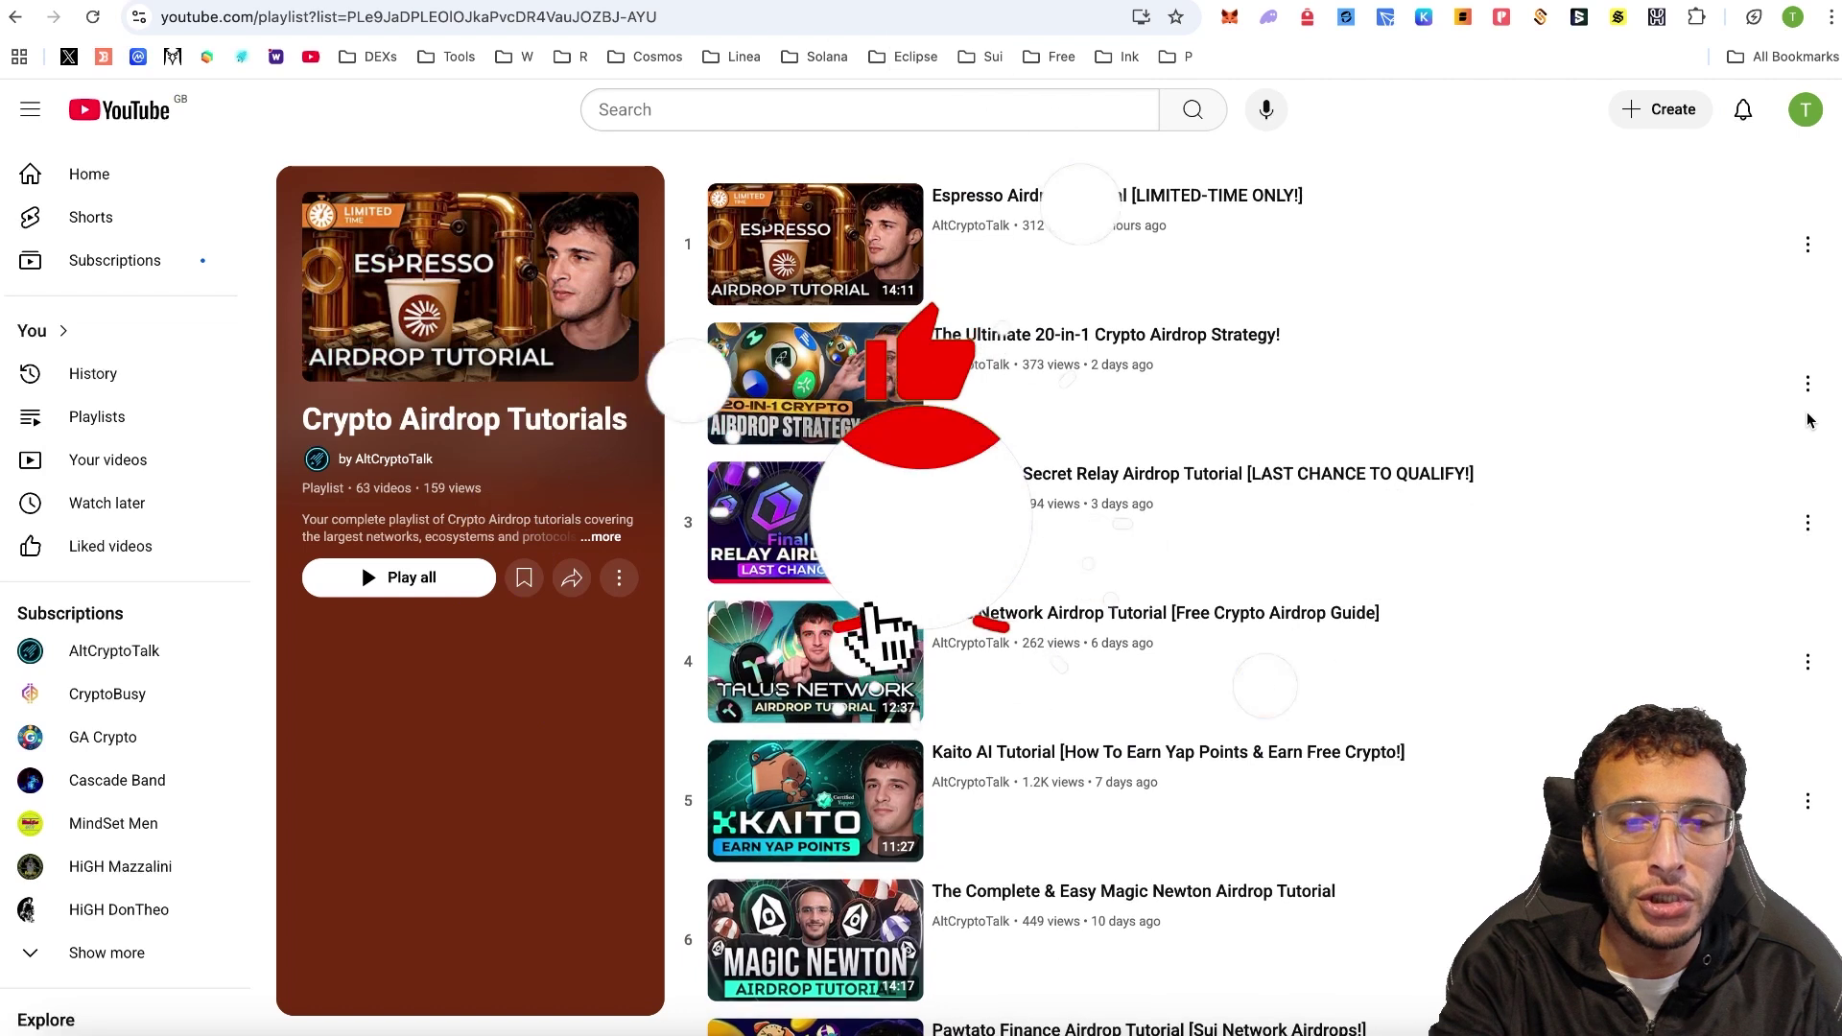
scroll(1808, 419, down, 1)
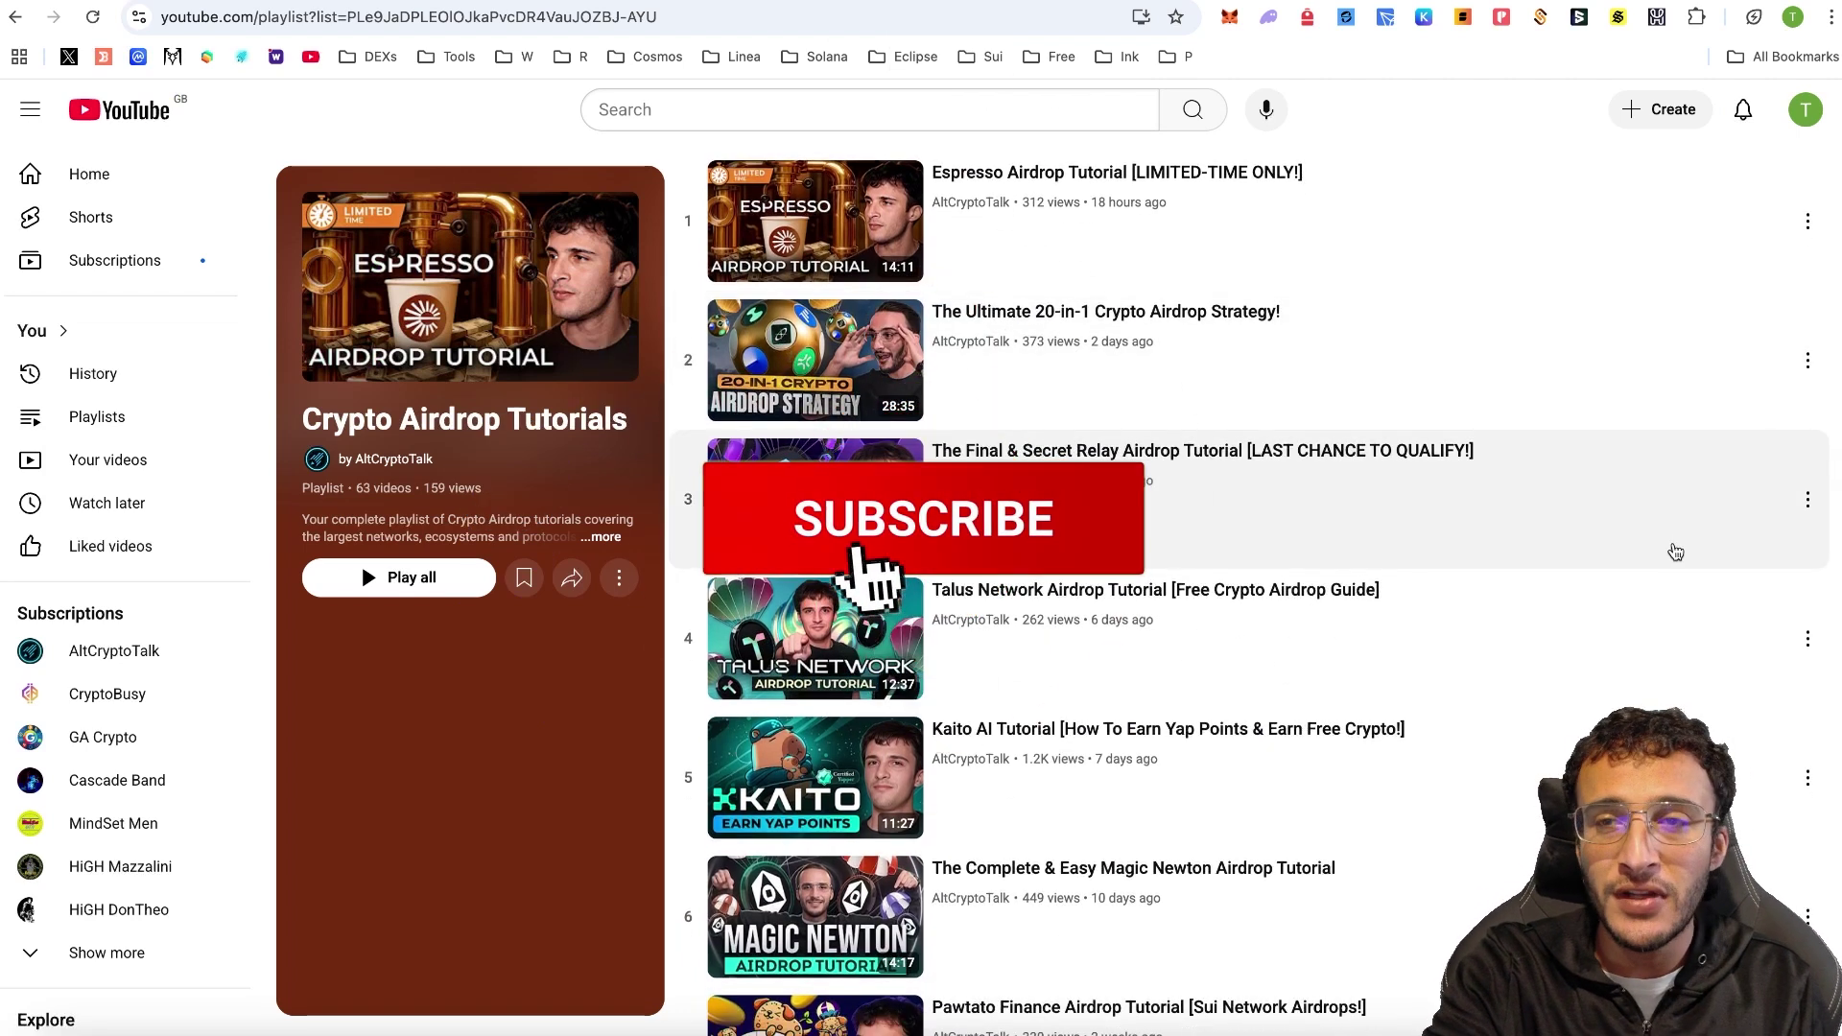
scroll(1674, 547, down, 2)
scroll(1674, 552, down, 15)
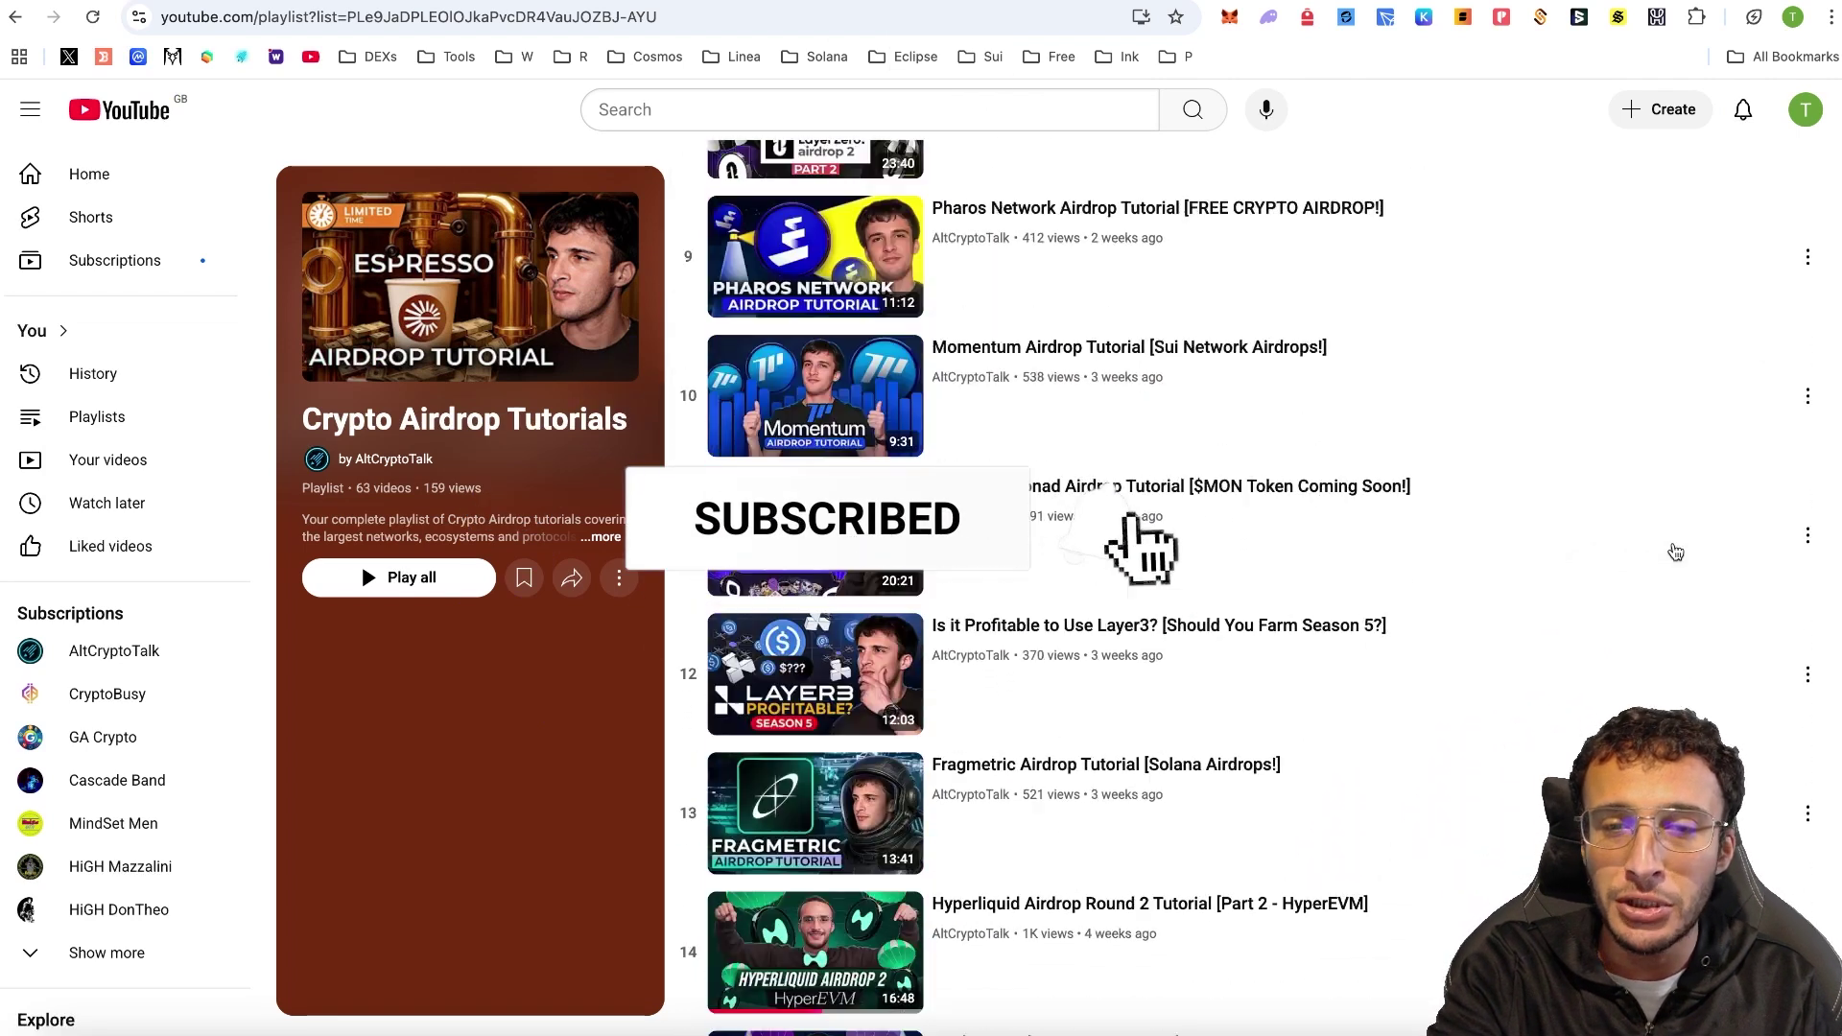